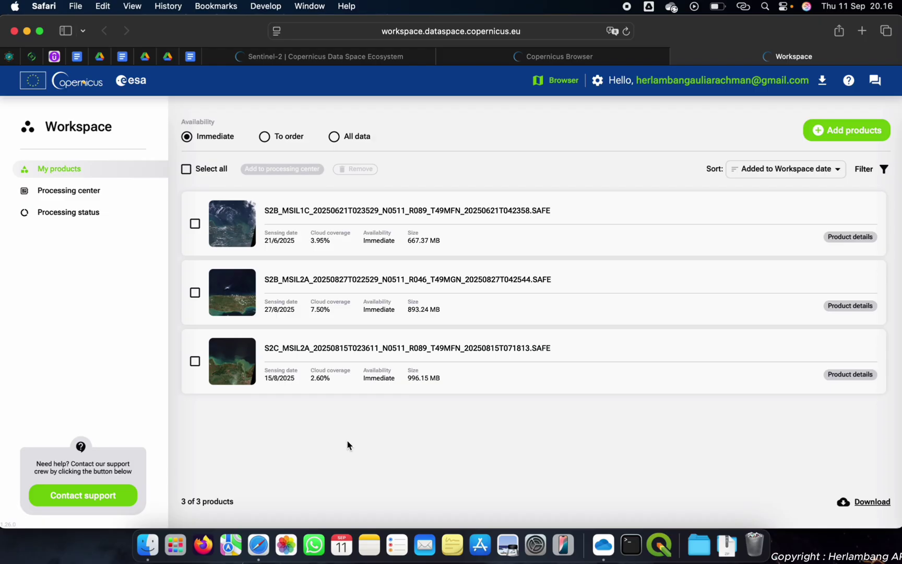
- In Finder's Downloads folder, copy the archive S2B_MSIL2A_20250827T022529_N0511_R046_T49MGN_20250827T042544.zip
{"action": "left_click", "coordinate": [148, 545]}
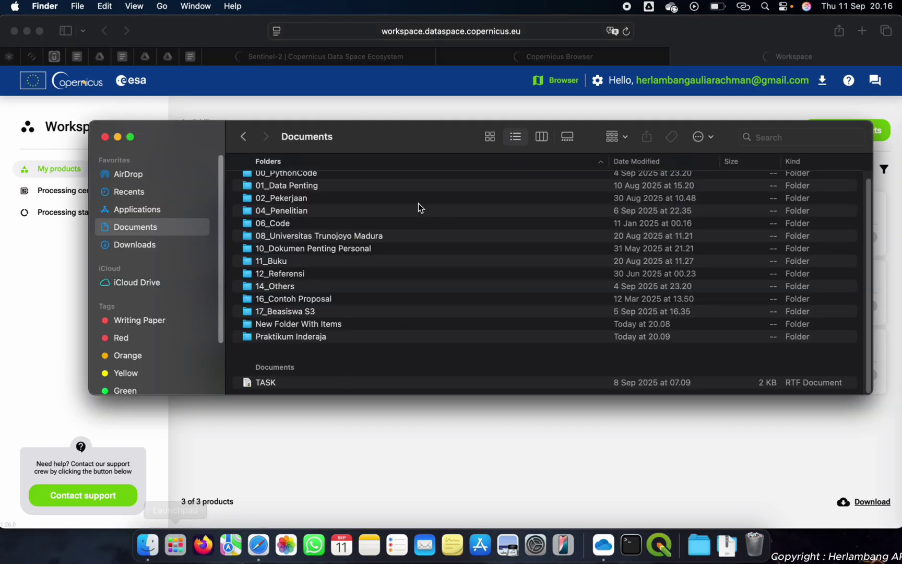
{"action": "left_click", "coordinate": [152, 253]}
{"action": "left_click", "coordinate": [320, 184]}
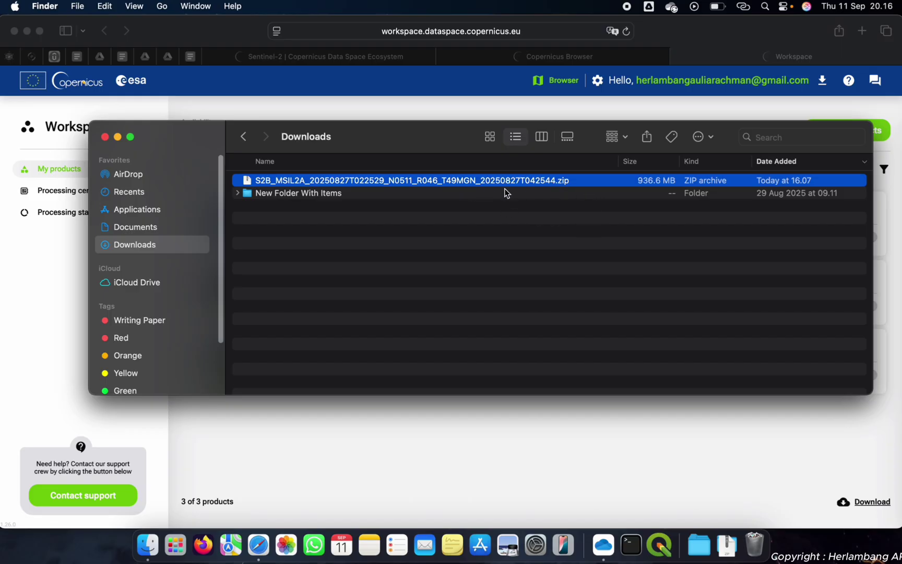
{"action": "left_click", "coordinate": [420, 195]}
{"action": "left_click", "coordinate": [436, 185]}
{"action": "left_click", "coordinate": [405, 224]}
{"action": "left_click", "coordinate": [422, 182]}
{"action": "key", "text": "super+c"}
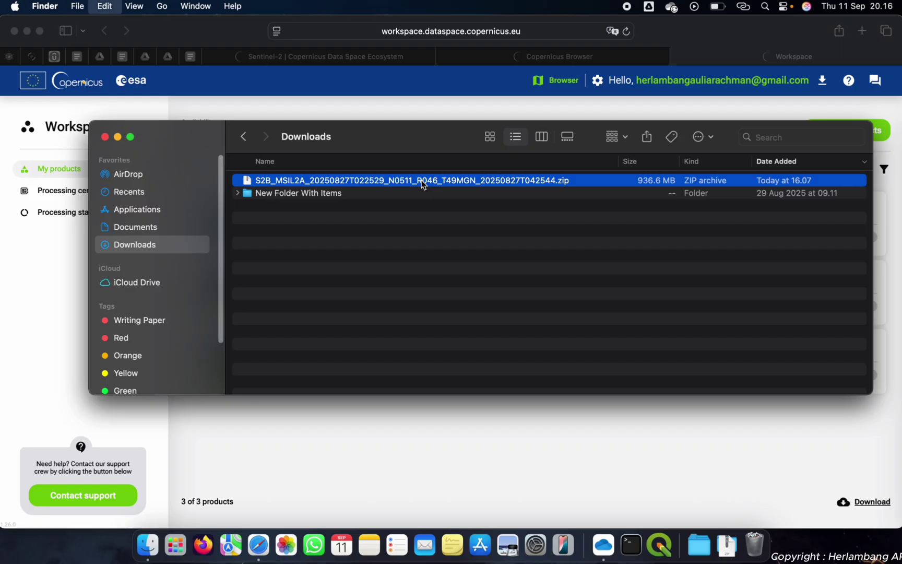
- Paste the copied Sentinel-2 archive into the Praktikum Inderaja folder inside Documents
{"action": "left_click", "coordinate": [161, 227]}
{"action": "scroll", "coordinate": [320, 334], "scroll_direction": "down", "scroll_amount": 1}
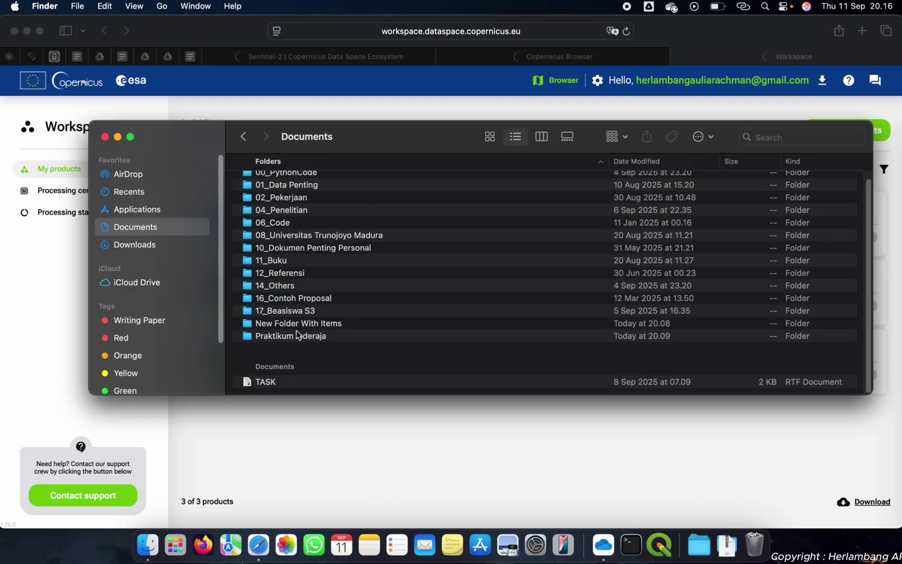
{"action": "left_click", "coordinate": [295, 334]}
{"action": "double_click", "coordinate": [295, 336]}
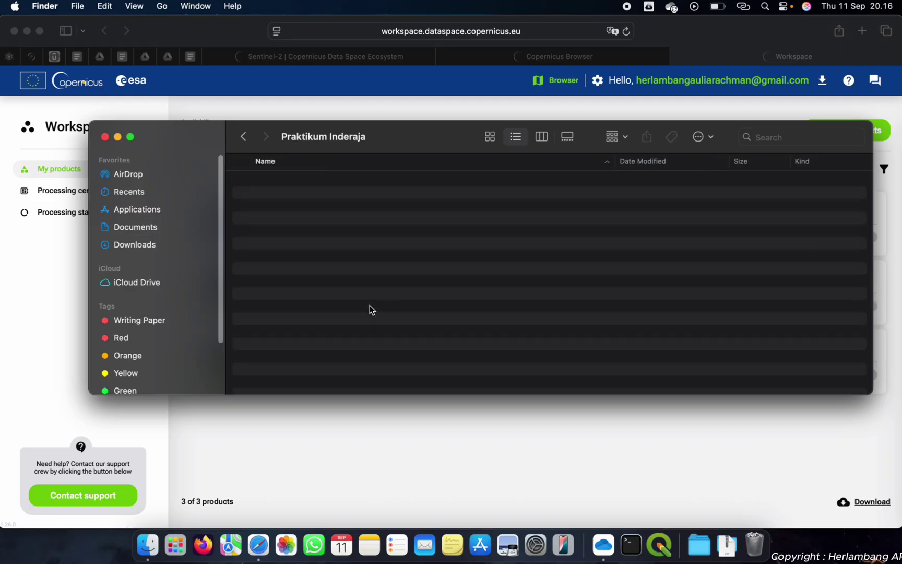
{"action": "key", "text": "super+v"}
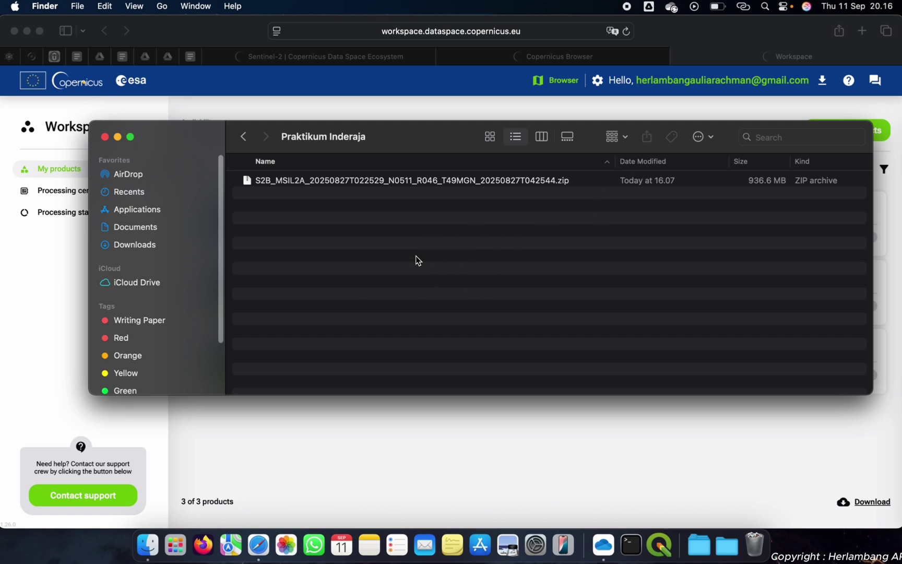
- Leave Finder and launch QGIS-LTR through the system search
{"action": "left_click", "coordinate": [342, 456]}
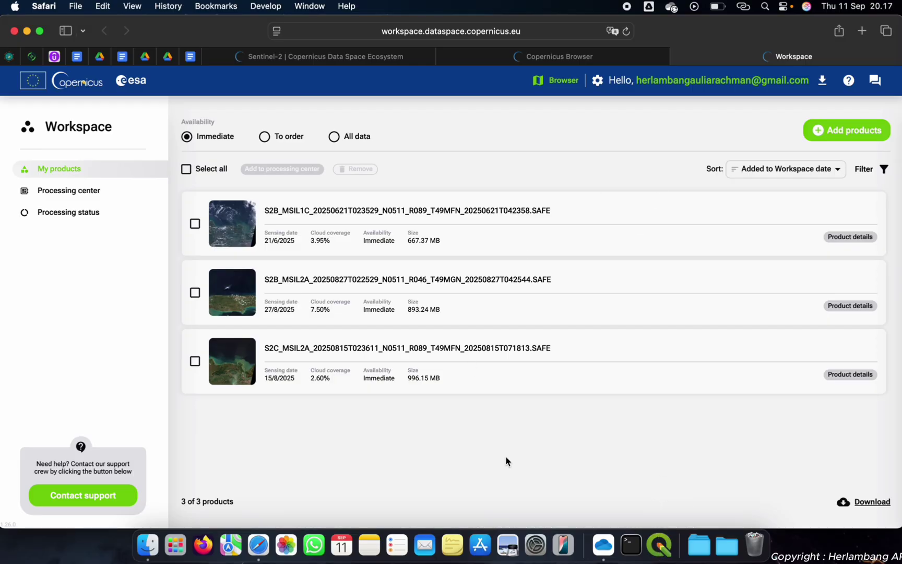
{"action": "key", "text": "super+space"}
{"action": "type", "text": "qg"}
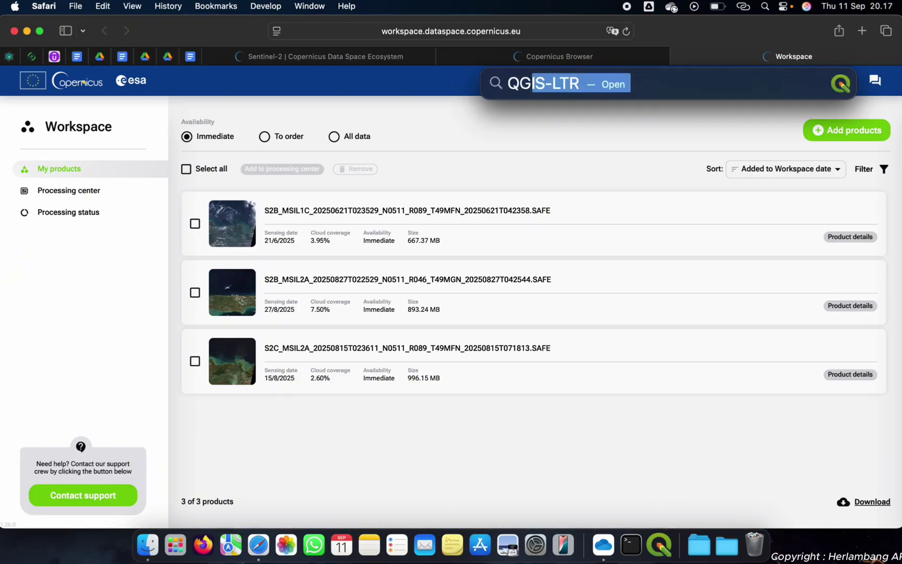
{"action": "type", "text": "is"}
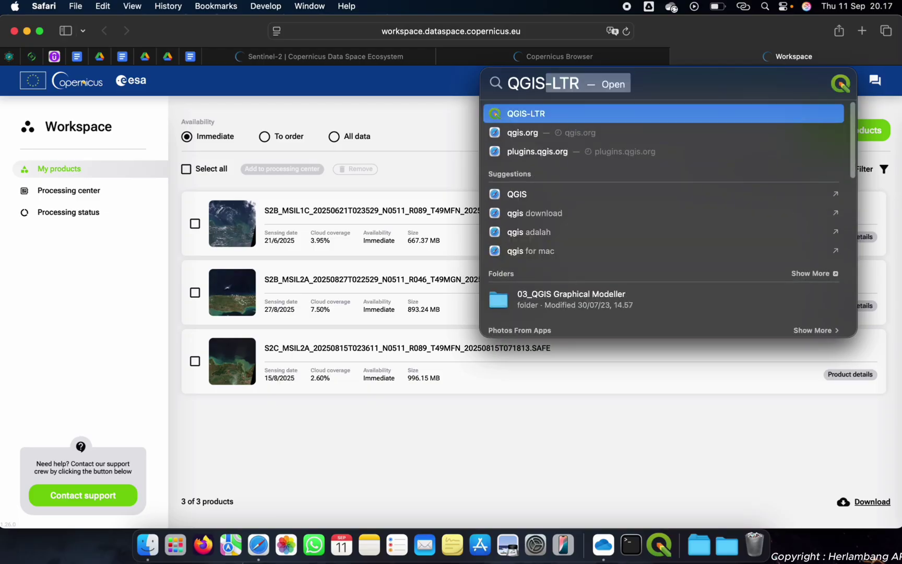
{"action": "key", "text": "Return"}
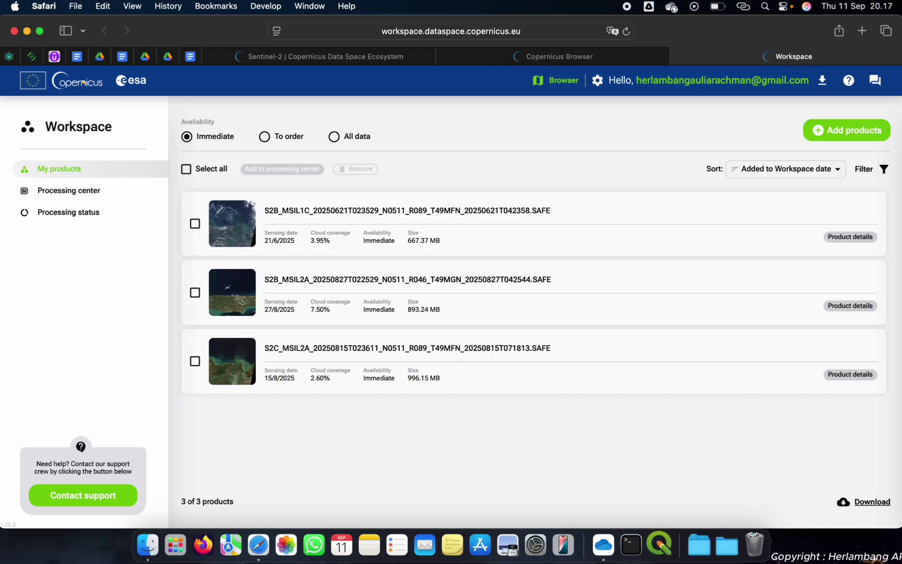
- Open the qgis.org website in a new Safari tab and look over its home page
{"action": "left_click", "coordinate": [862, 30]}
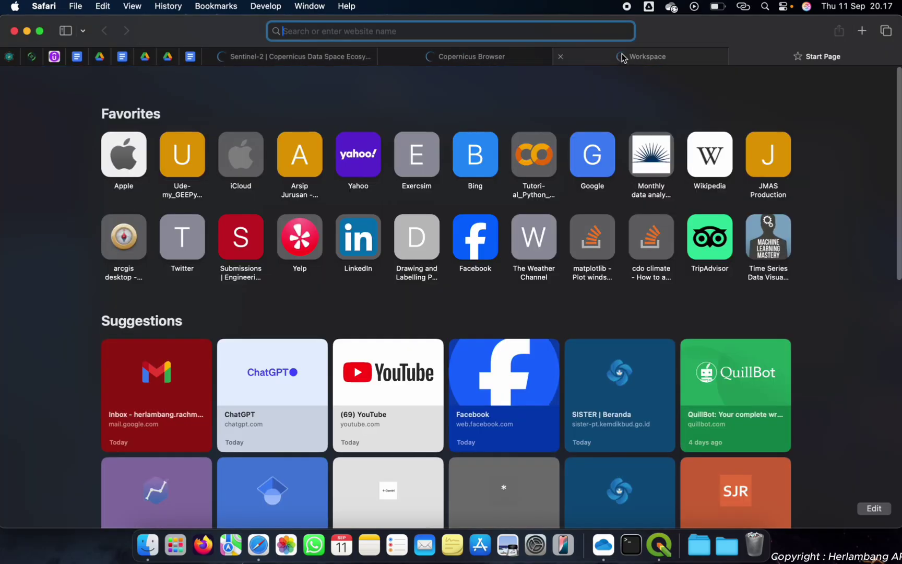
{"action": "type", "text": "QGIS"}
{"action": "key", "text": "Return"}
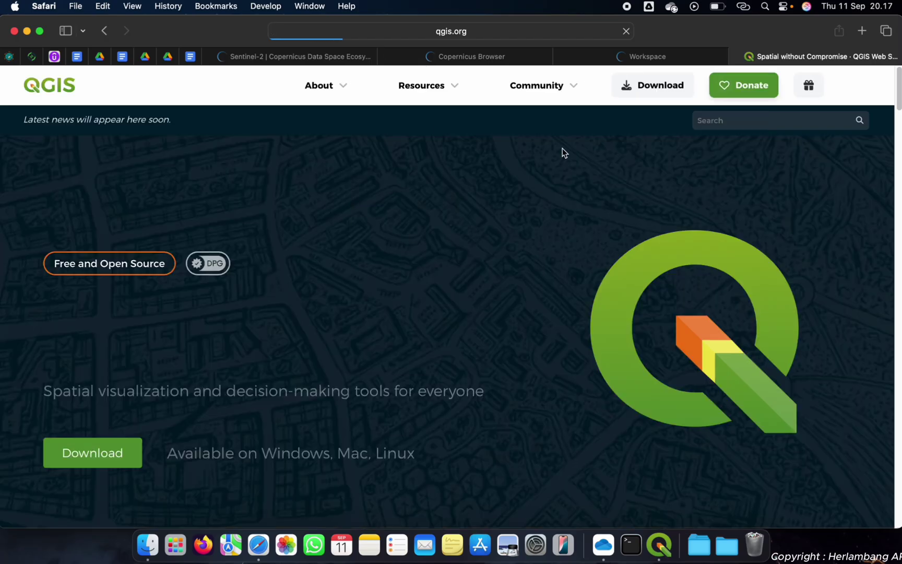
{"action": "mouse_move", "coordinate": [413, 92]}
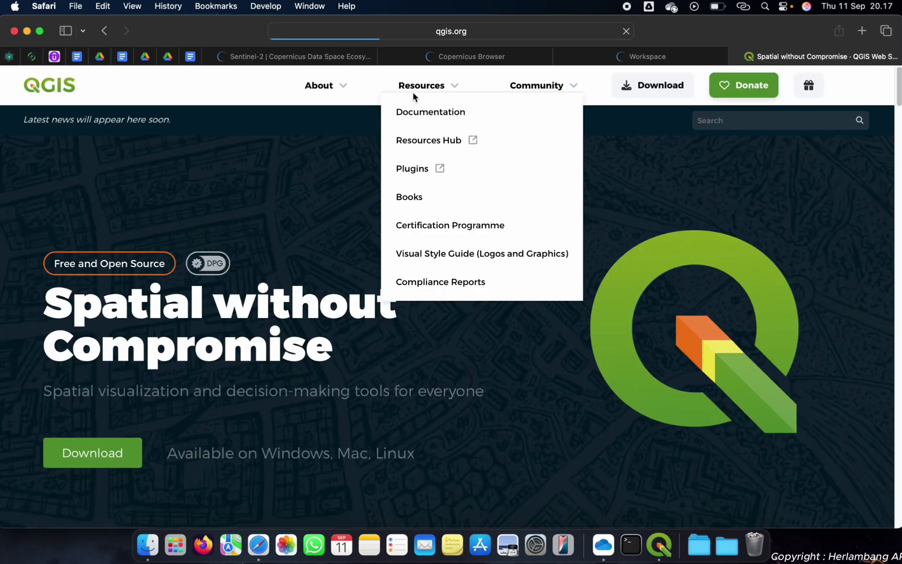
{"action": "scroll", "coordinate": [275, 334], "scroll_direction": "down", "scroll_amount": 5}
{"action": "scroll", "coordinate": [275, 334], "scroll_direction": "up", "scroll_amount": 5}
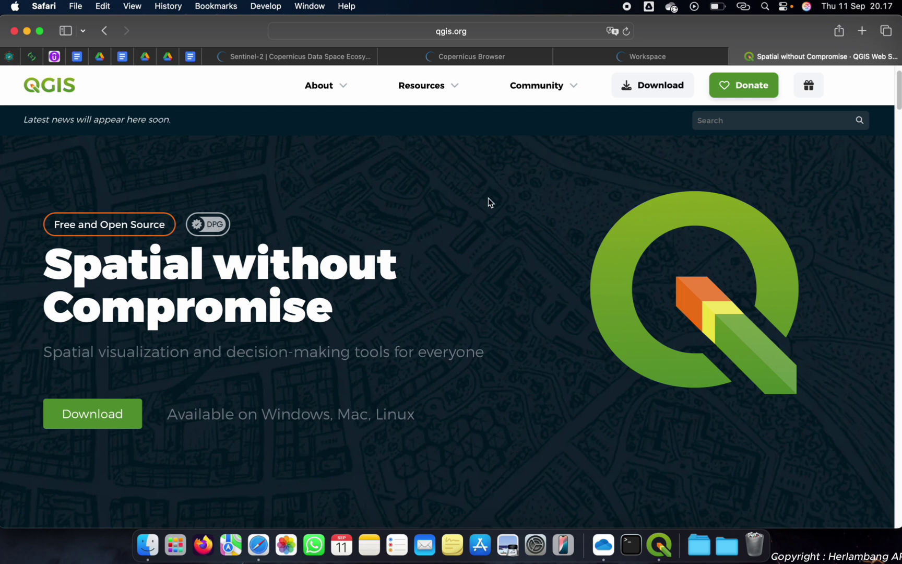
{"action": "scroll", "coordinate": [563, 454], "scroll_direction": "down", "scroll_amount": 2}
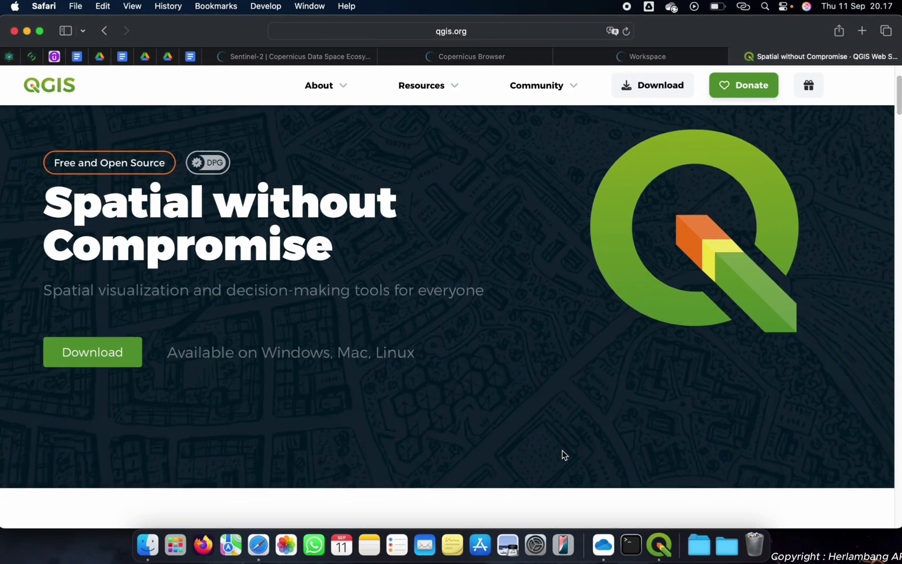
{"action": "scroll", "coordinate": [562, 454], "scroll_direction": "up", "scroll_amount": 2}
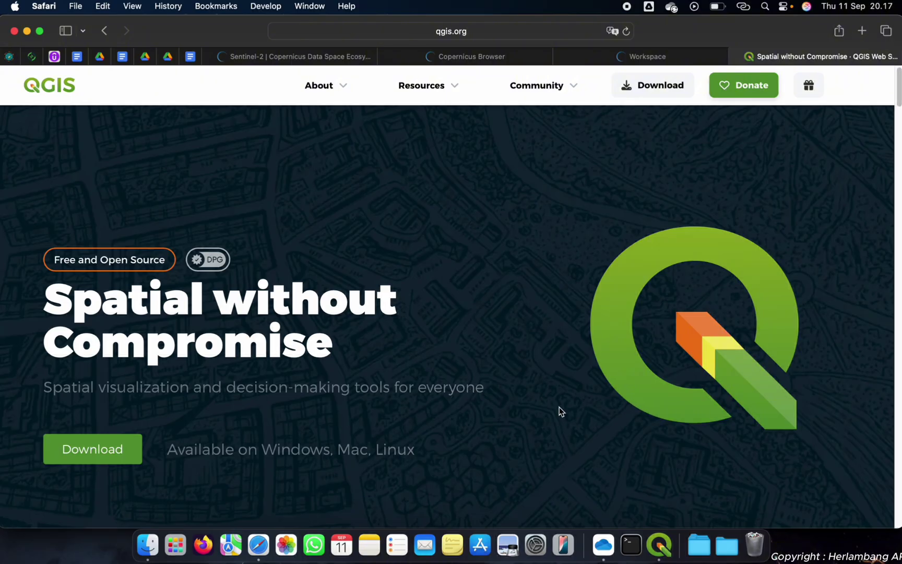
- Switch to QGIS and dismiss the LAStools directory error message
{"action": "left_click", "coordinate": [662, 552]}
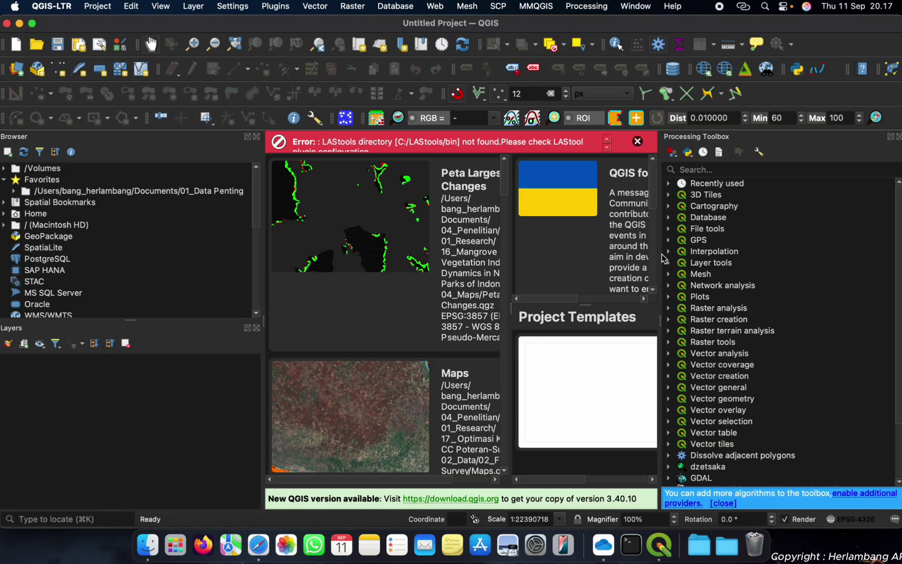
{"action": "left_click", "coordinate": [641, 145]}
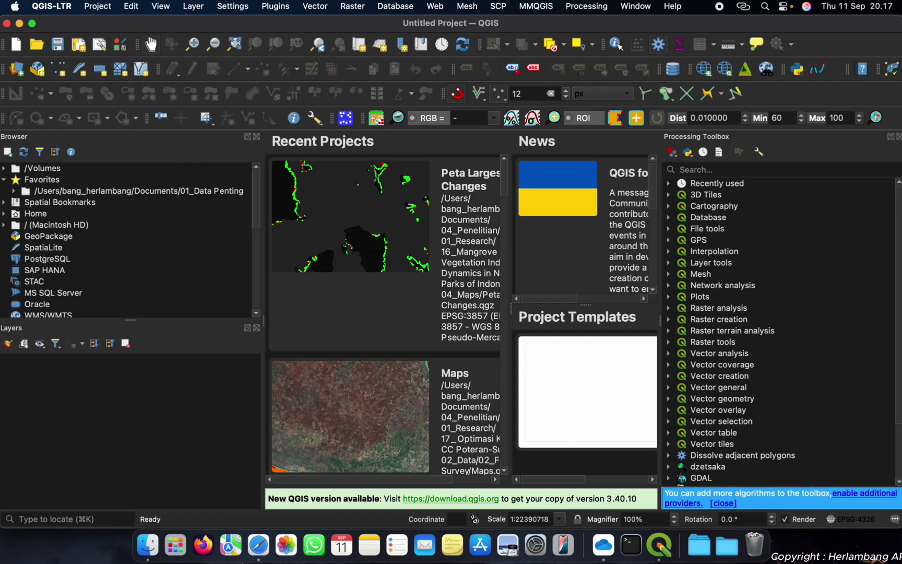
{"action": "left_click", "coordinate": [148, 548]}
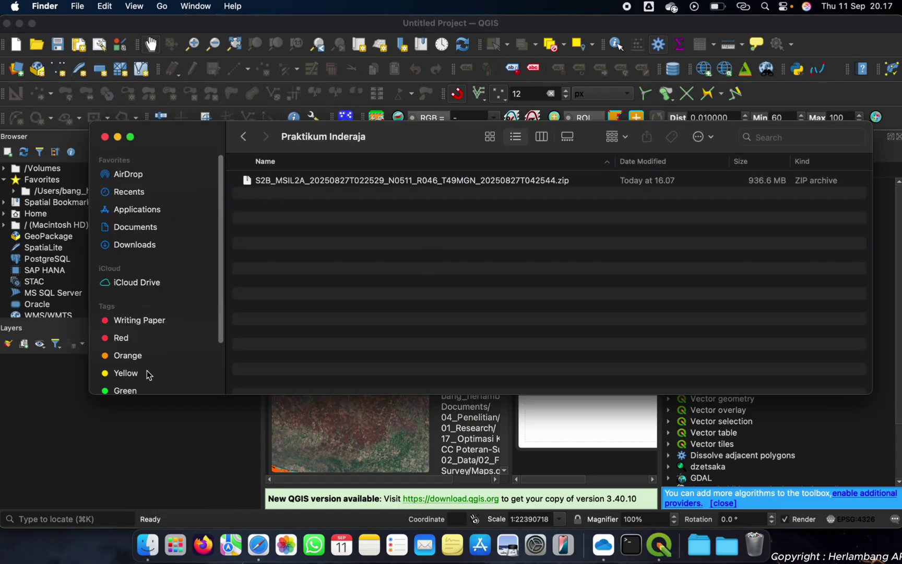
{"action": "left_click", "coordinate": [141, 451]}
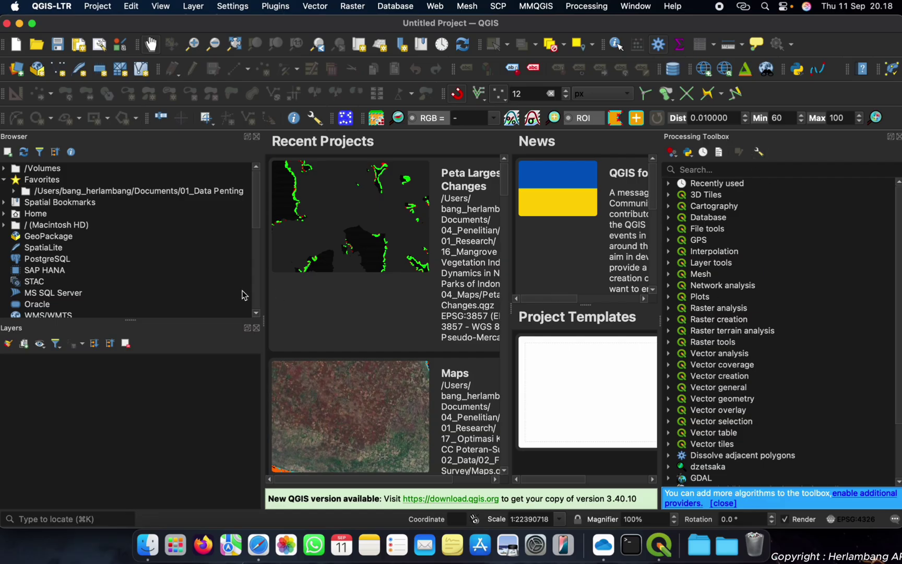
{"action": "left_click", "coordinate": [233, 7]}
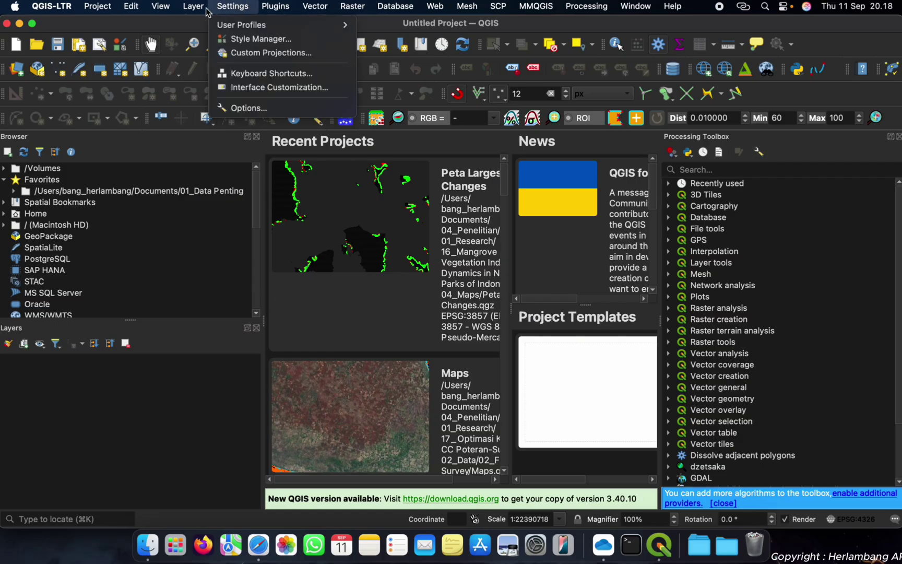
{"action": "mouse_move", "coordinate": [89, 12]}
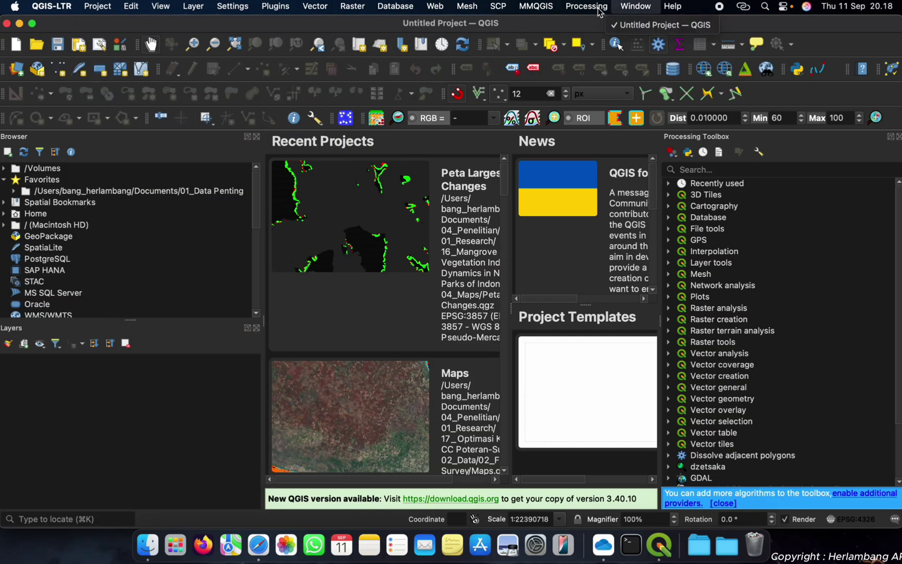
{"action": "mouse_move", "coordinate": [275, 6]}
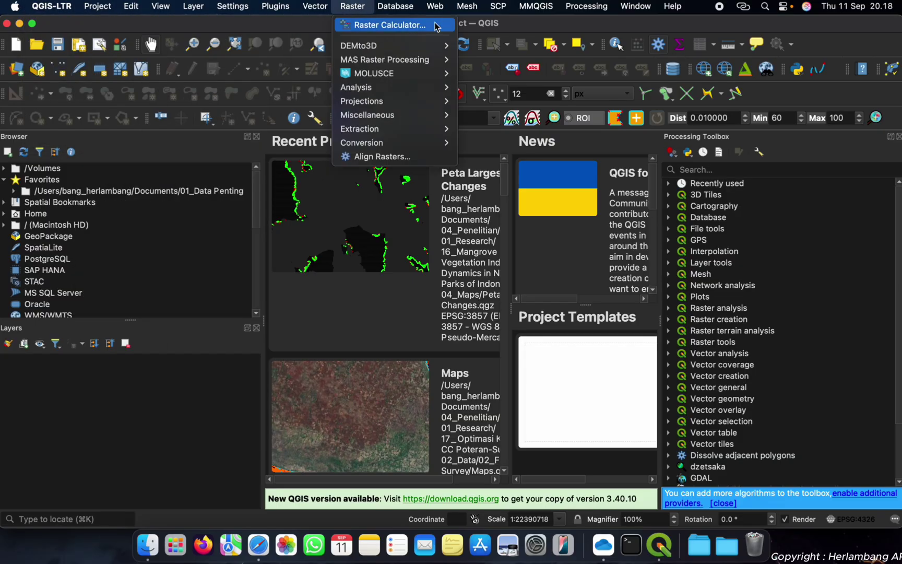
{"action": "mouse_move", "coordinate": [230, 3]}
{"action": "mouse_move", "coordinate": [160, 6]}
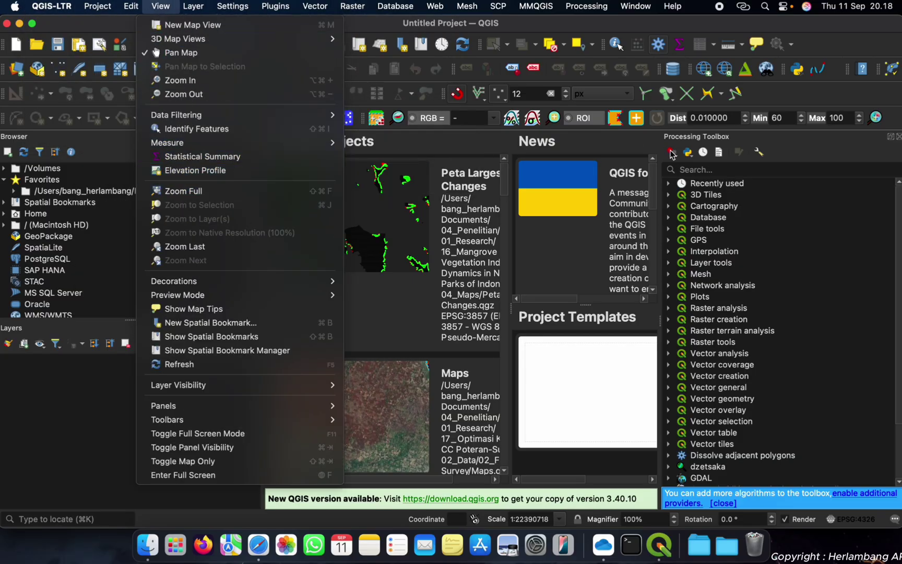
{"action": "left_click", "coordinate": [793, 92]}
- Extract the Sentinel-2 zip archive within Finder's Praktikum Inderaja folder and widen the Name column
{"action": "left_click", "coordinate": [147, 553]}
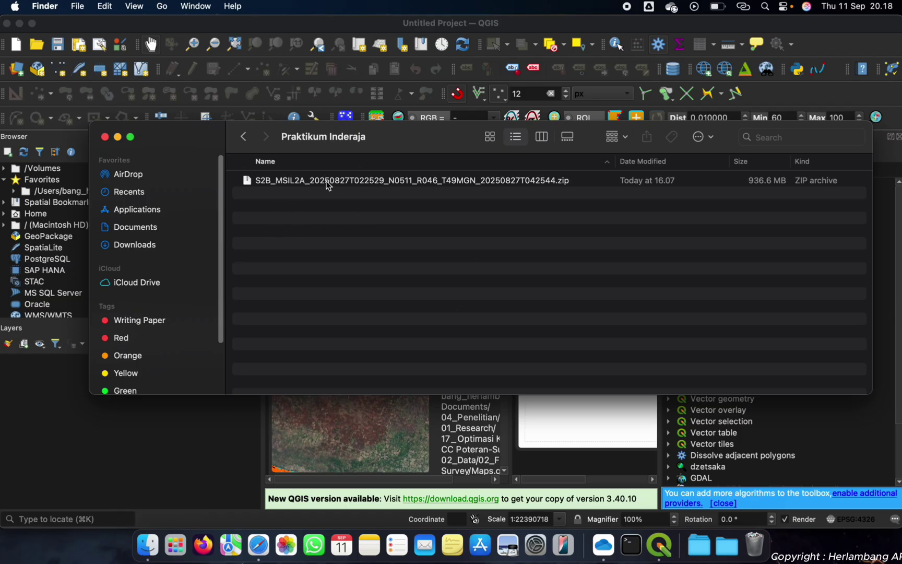
{"action": "left_click", "coordinate": [306, 186]}
{"action": "left_click", "coordinate": [300, 224]}
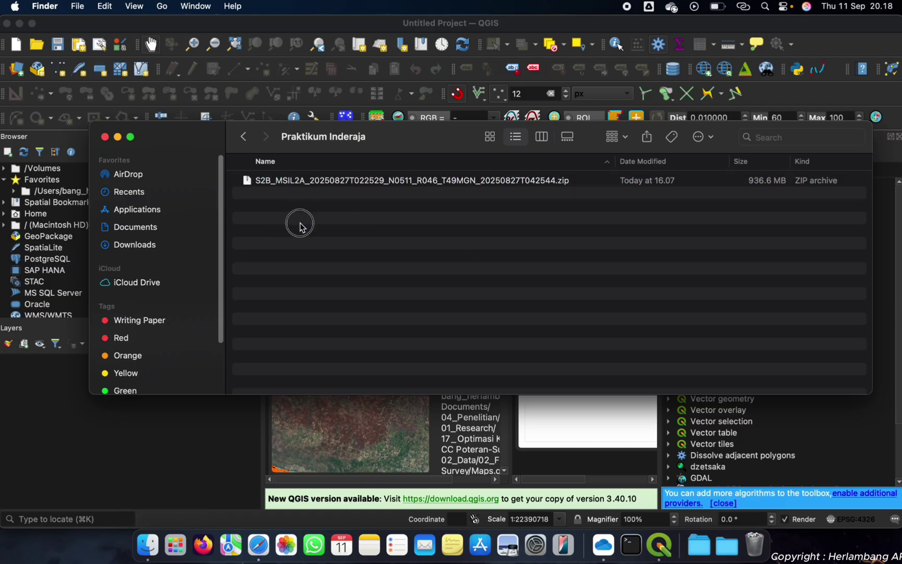
{"action": "double_click", "coordinate": [340, 181]}
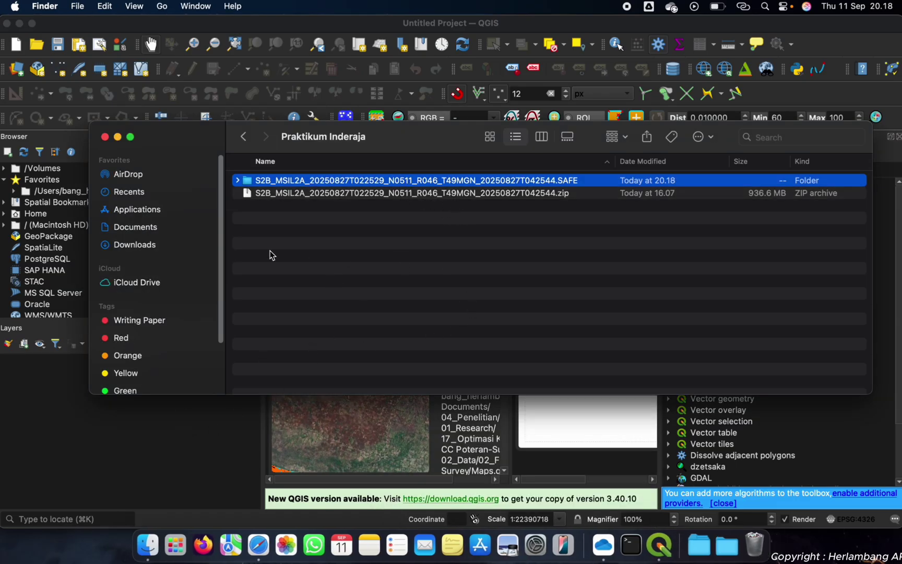
{"action": "left_click", "coordinate": [618, 163]}
{"action": "left_click_drag", "start_coordinate": [615, 162], "coordinate": [657, 162]}
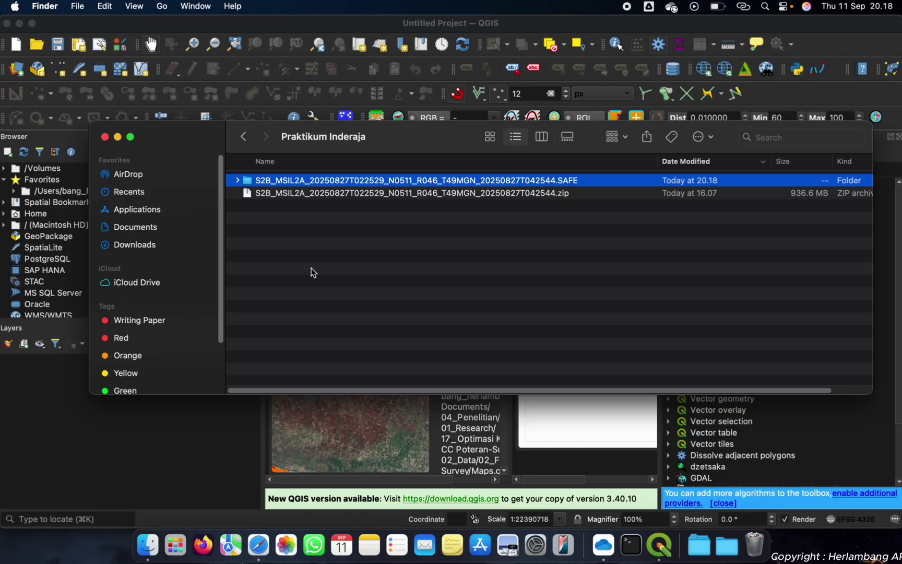
{"action": "left_click", "coordinate": [258, 545]}
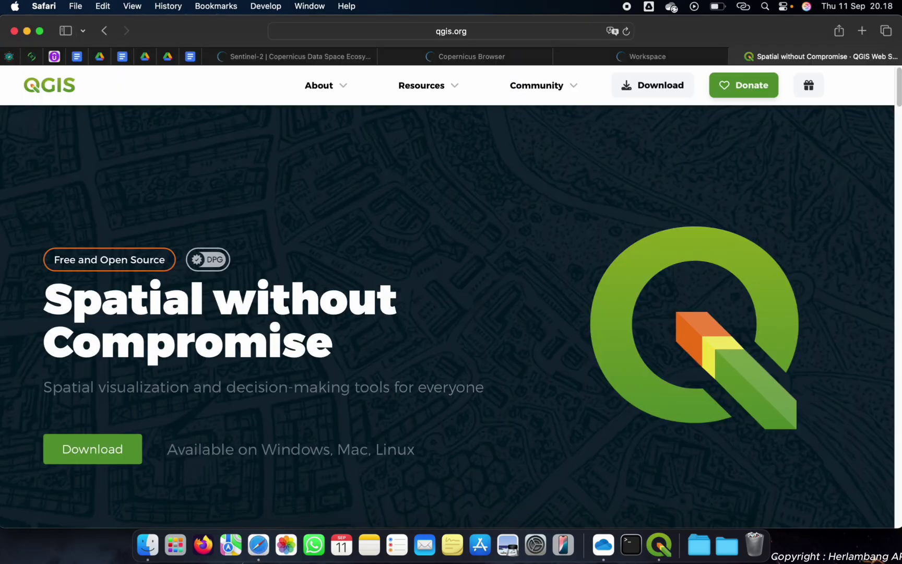
{"action": "left_click", "coordinate": [862, 31]}
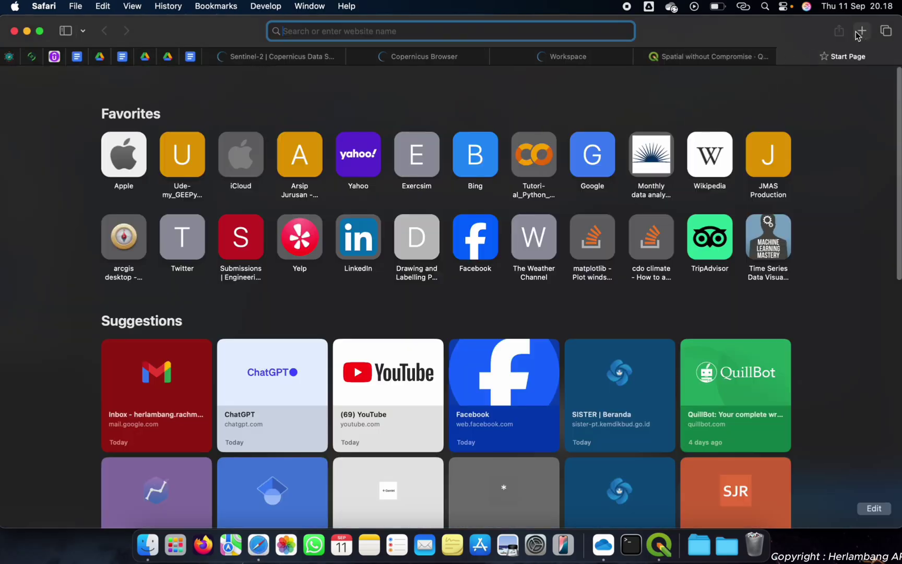
{"action": "left_click", "coordinate": [770, 57]}
{"action": "left_click", "coordinate": [659, 545]}
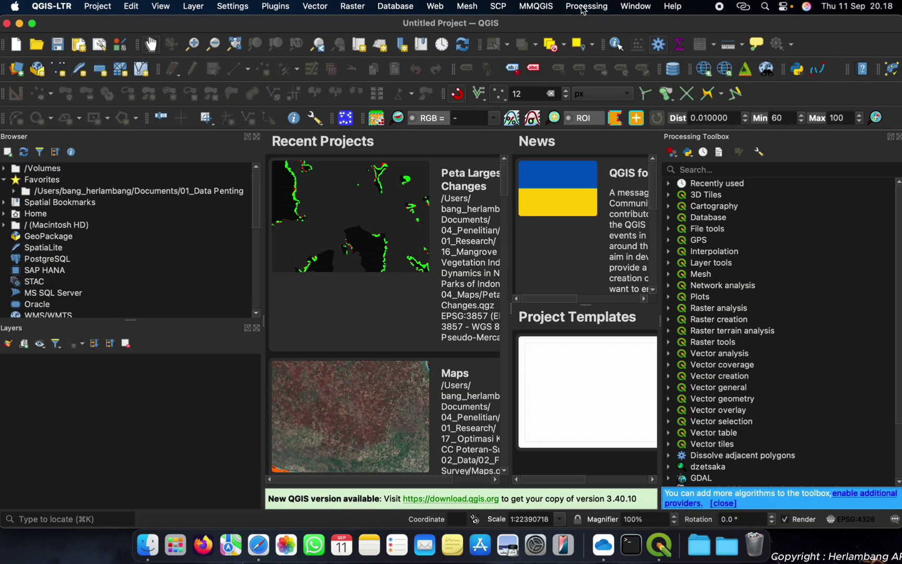
- Switch to Copernicus Browser in Safari, open its product search and show the filters for the SENTINEL-2 data source
{"action": "left_click", "coordinate": [259, 546]}
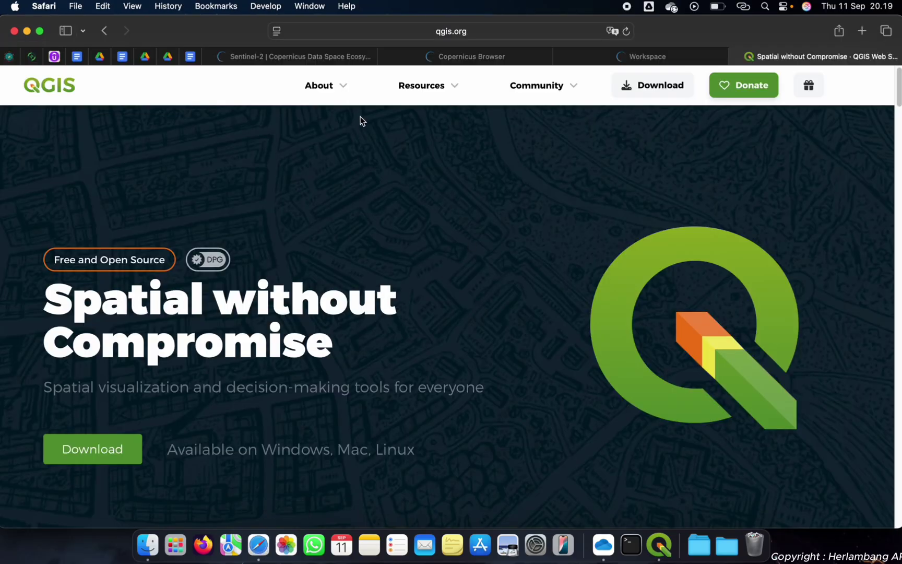
{"action": "left_click", "coordinate": [328, 61]}
{"action": "left_click", "coordinate": [454, 56]}
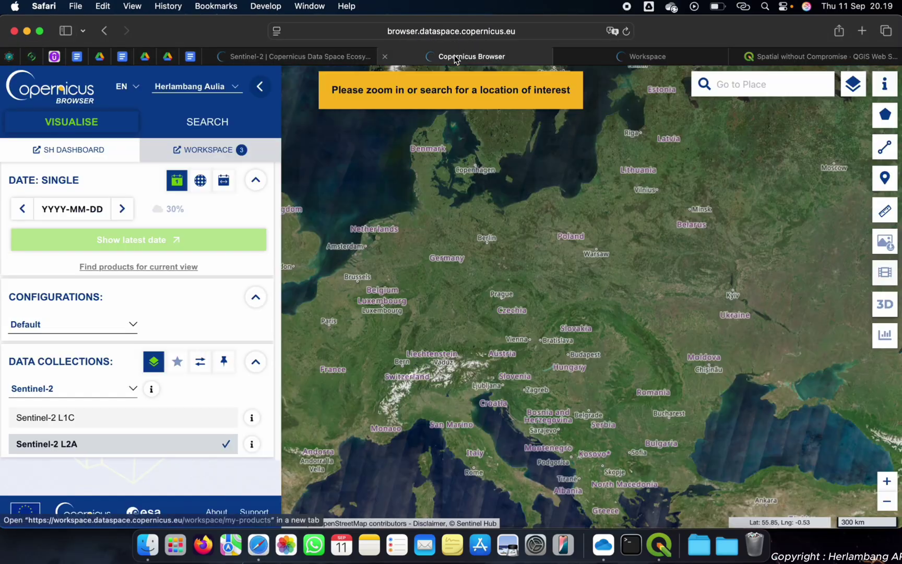
{"action": "left_click", "coordinate": [192, 128]}
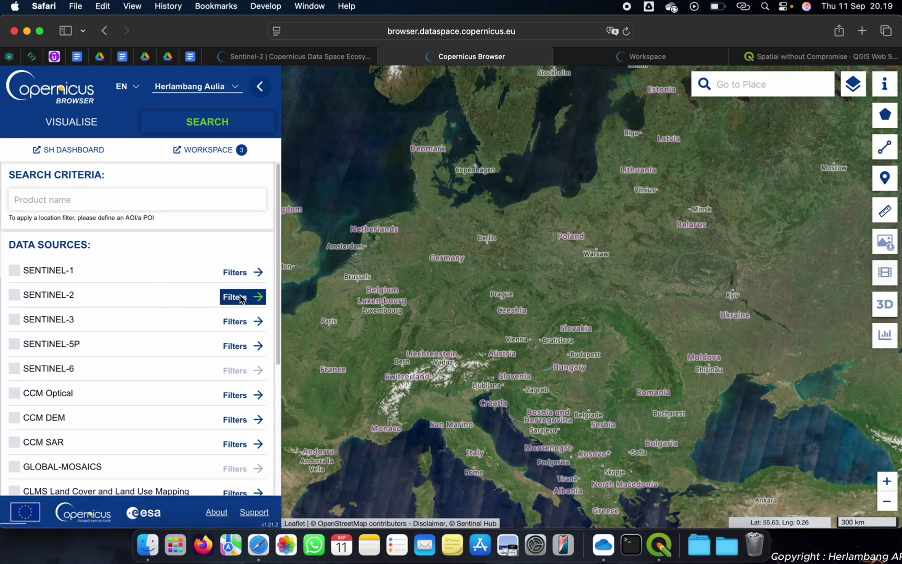
{"action": "left_click", "coordinate": [242, 296]}
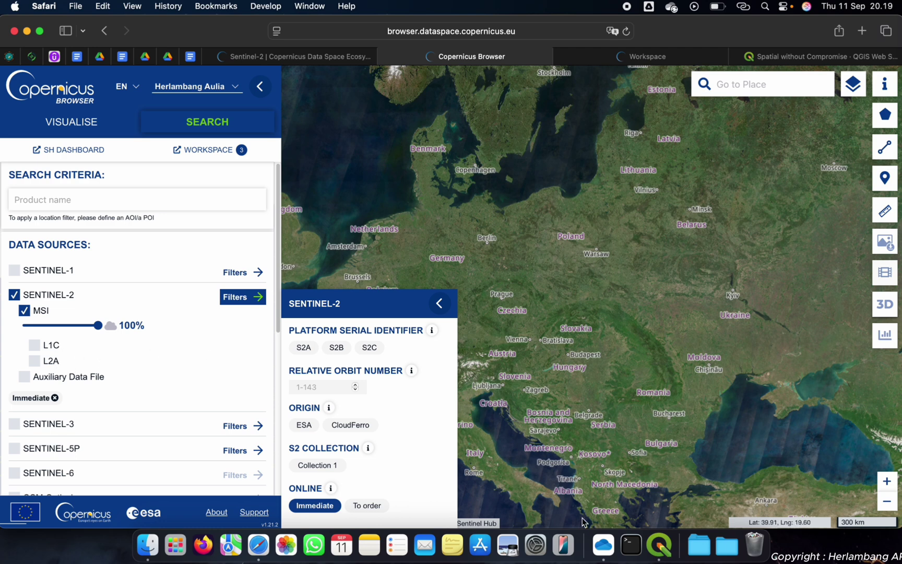
- Close the SENTINEL-2 filters, switch to Finder and open the extracted S2B_MSIL2A .SAFE folder in Praktikum Inderaja
{"action": "left_click", "coordinate": [440, 306]}
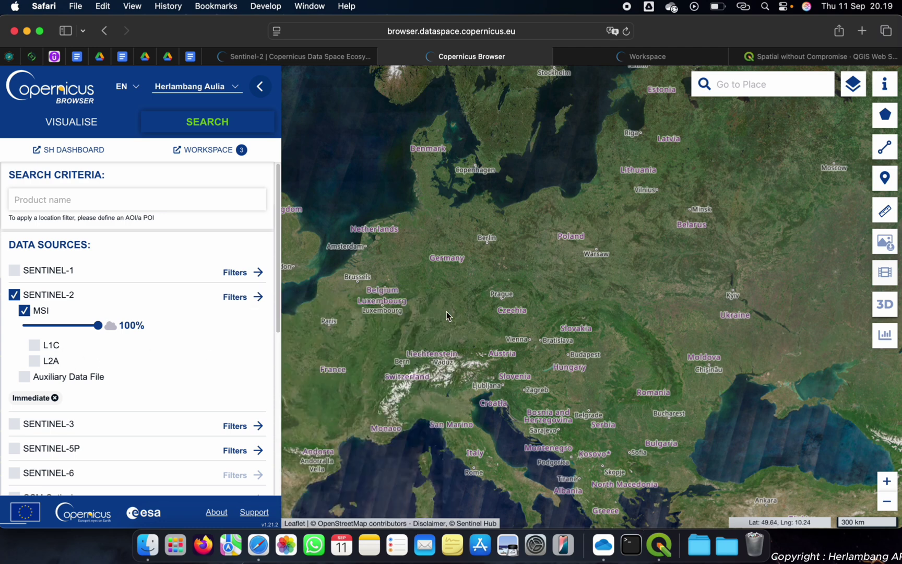
{"action": "left_click", "coordinate": [662, 546]}
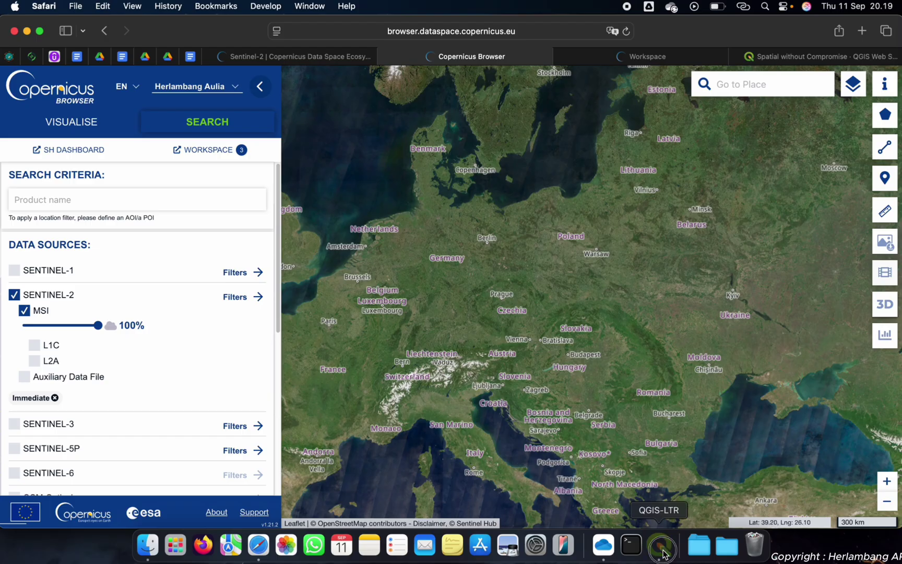
{"action": "left_click", "coordinate": [148, 545]}
{"action": "left_click", "coordinate": [324, 193]}
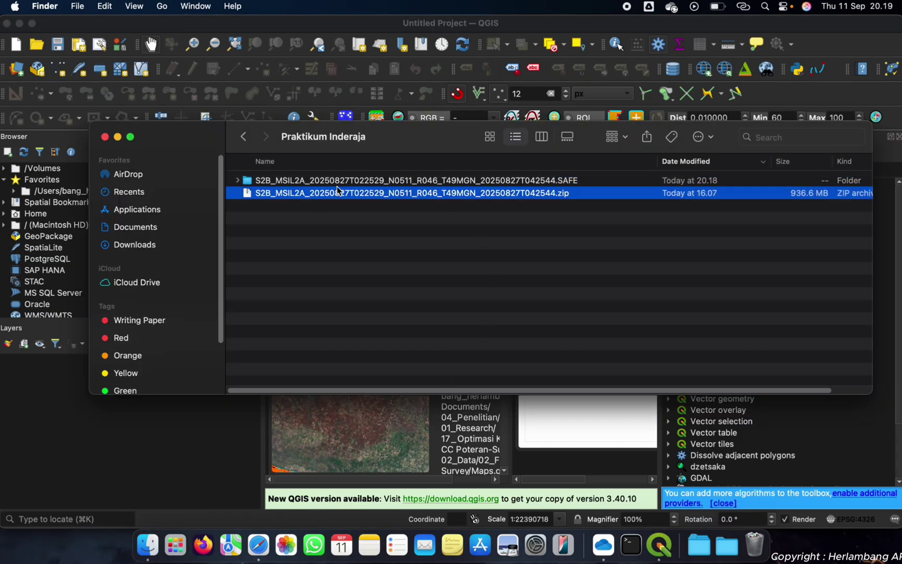
{"action": "left_click", "coordinate": [345, 180]}
{"action": "double_click", "coordinate": [366, 180]}
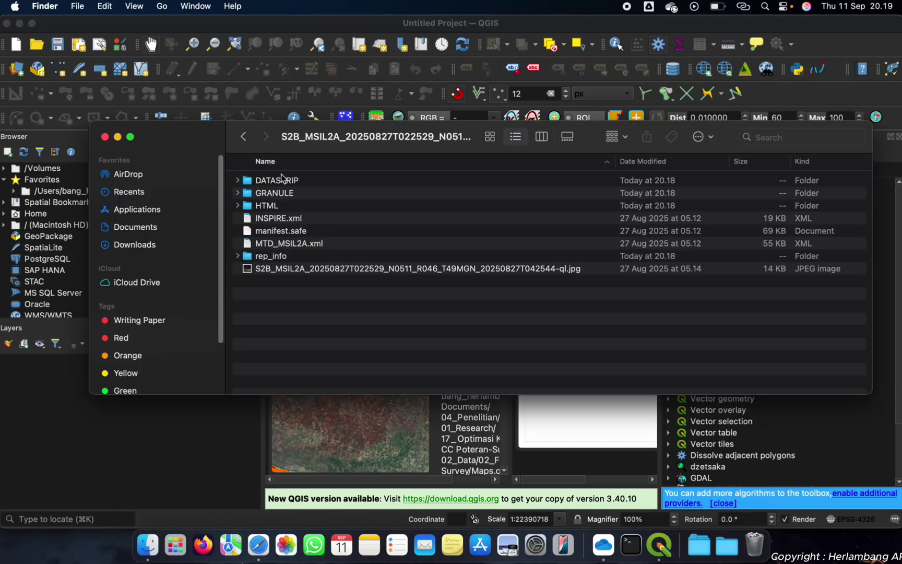
- Look inside the GRANULE folder and its L2A_T49MGN subfolder, and return to the .SAFE folder
{"action": "double_click", "coordinate": [291, 196]}
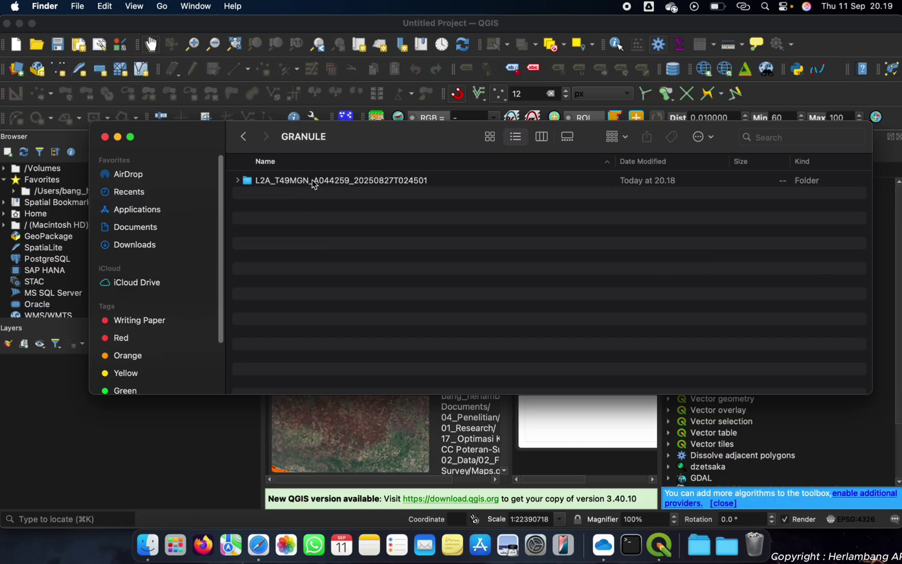
{"action": "left_click", "coordinate": [308, 181]}
{"action": "double_click", "coordinate": [308, 181]}
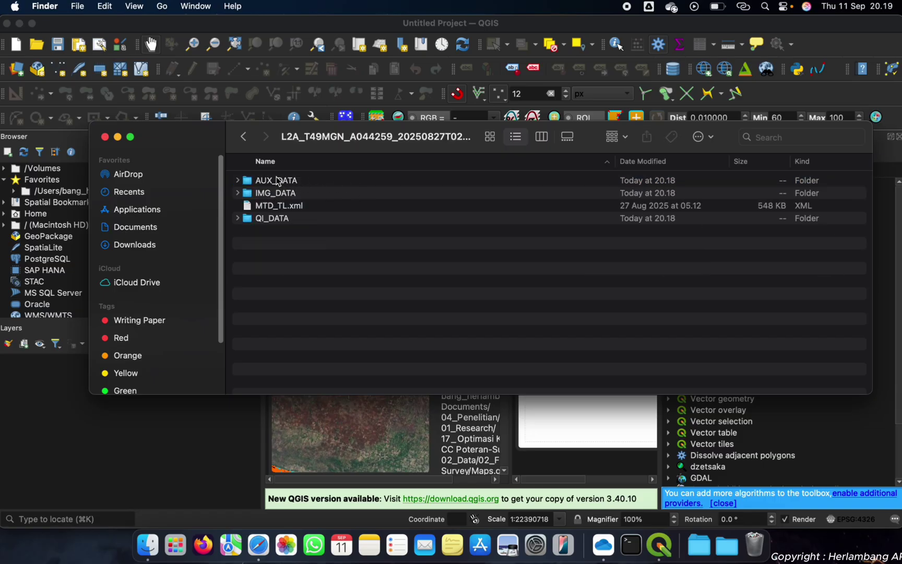
{"action": "left_click", "coordinate": [246, 140]}
{"action": "left_click", "coordinate": [245, 139]}
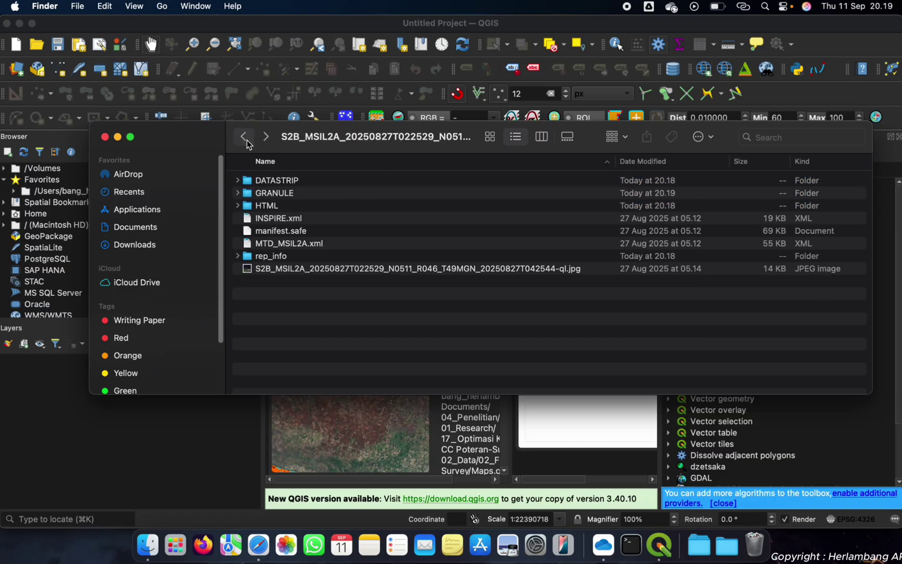
- View the scene's quick-look JPEG in an enlarged Preview window and close it
{"action": "double_click", "coordinate": [311, 274]}
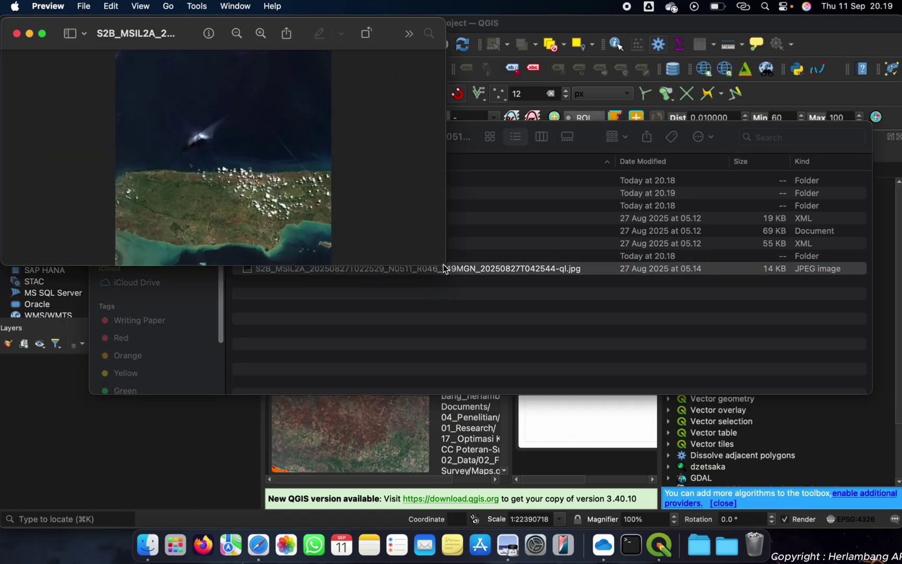
{"action": "left_click_drag", "start_coordinate": [445, 269], "coordinate": [784, 431]}
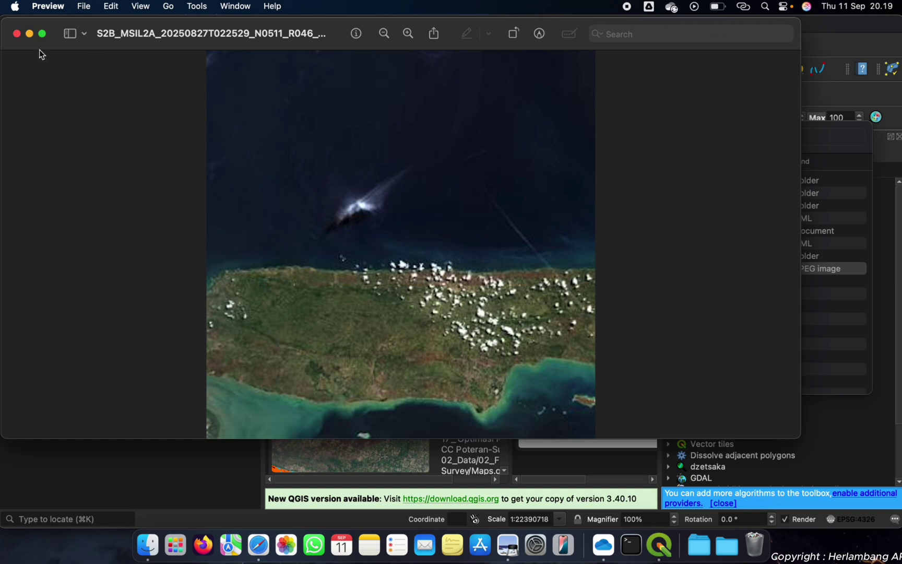
{"action": "left_click", "coordinate": [16, 35]}
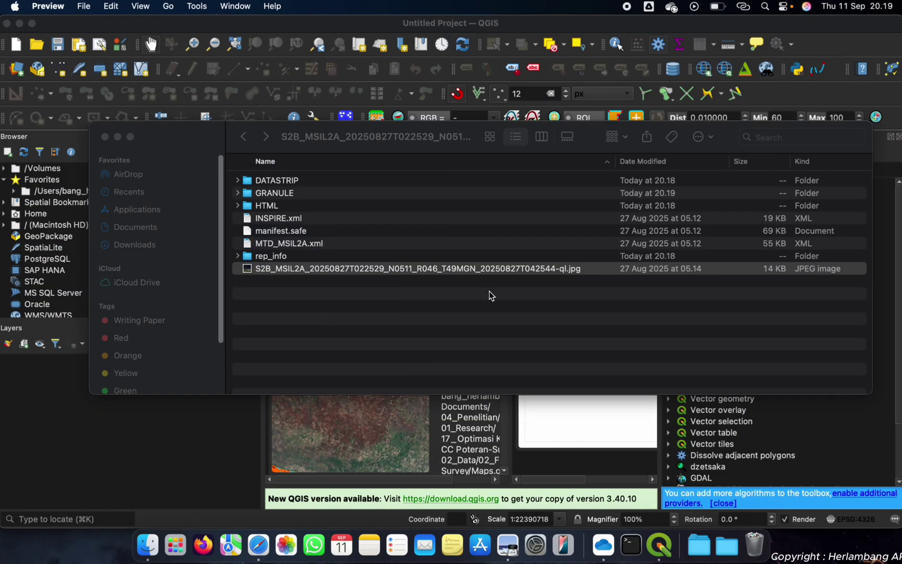
- Open the L2A_T49MGN granule folder inside the GRANULE folder in Finder
{"action": "left_click", "coordinate": [282, 193]}
{"action": "double_click", "coordinate": [282, 193]}
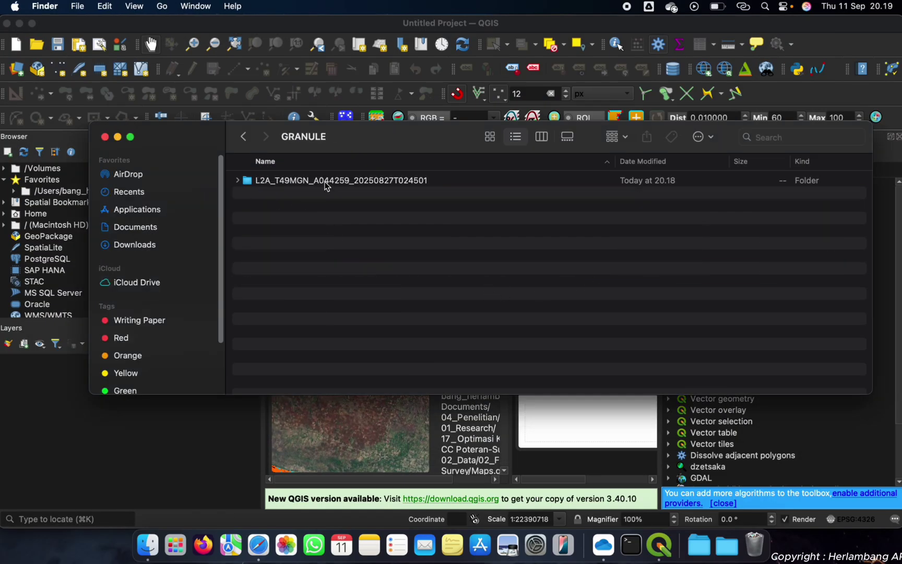
{"action": "double_click", "coordinate": [324, 182]}
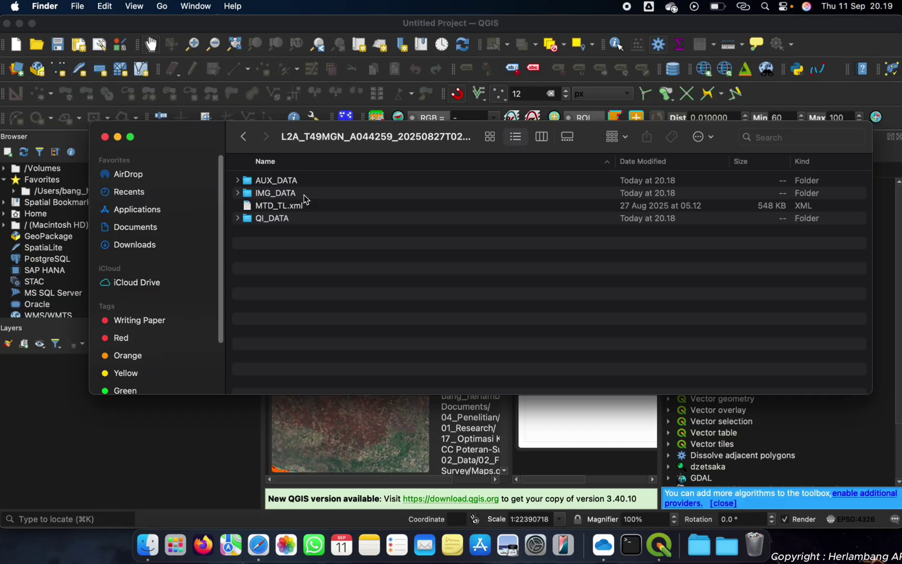
- Examine the quality and mask files in the QI_DATA folder and return to the granule folder
{"action": "left_click", "coordinate": [268, 220]}
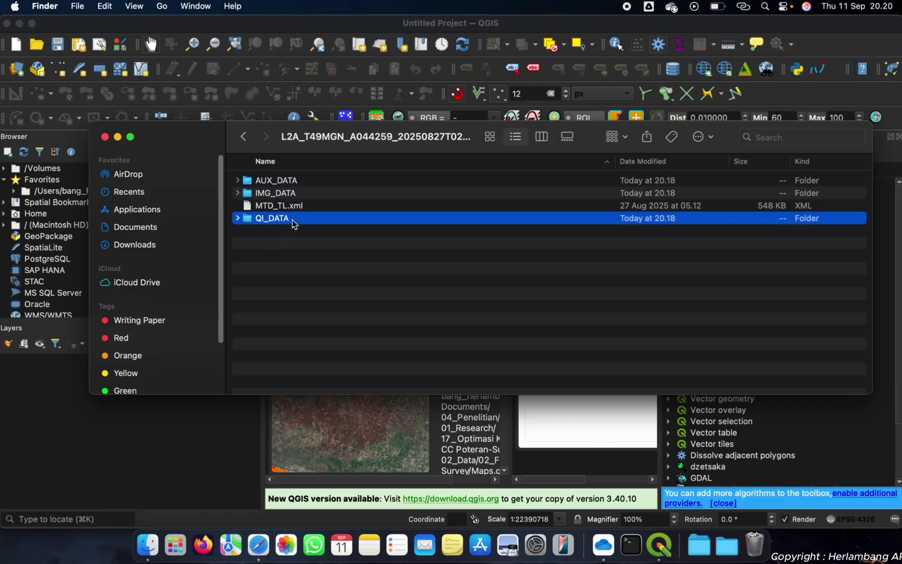
{"action": "double_click", "coordinate": [294, 225]}
{"action": "left_click", "coordinate": [243, 137]}
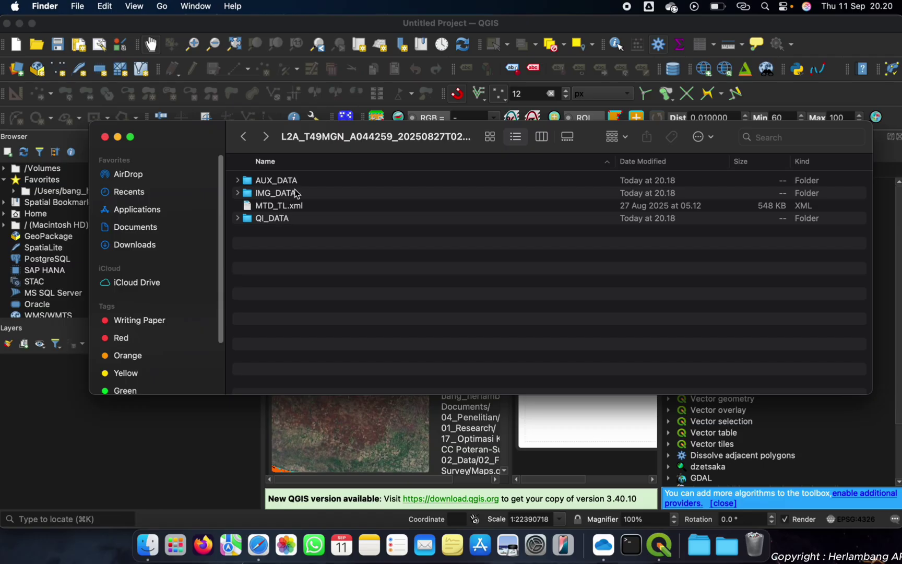
{"action": "left_click", "coordinate": [277, 219]}
{"action": "double_click", "coordinate": [277, 220]}
{"action": "scroll", "coordinate": [326, 337], "scroll_direction": "down", "scroll_amount": 5}
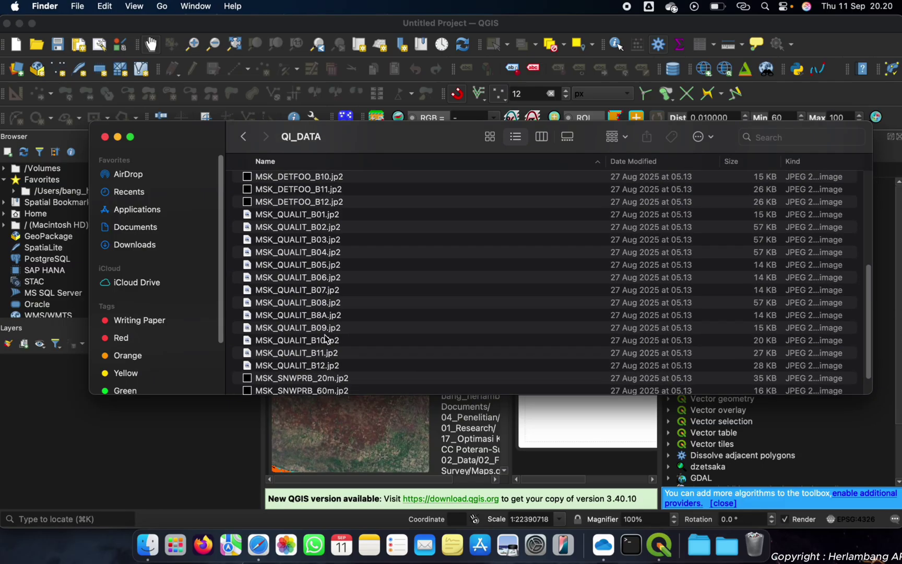
{"action": "scroll", "coordinate": [334, 292], "scroll_direction": "up", "scroll_amount": 4}
{"action": "scroll", "coordinate": [341, 268], "scroll_direction": "up", "scroll_amount": 3}
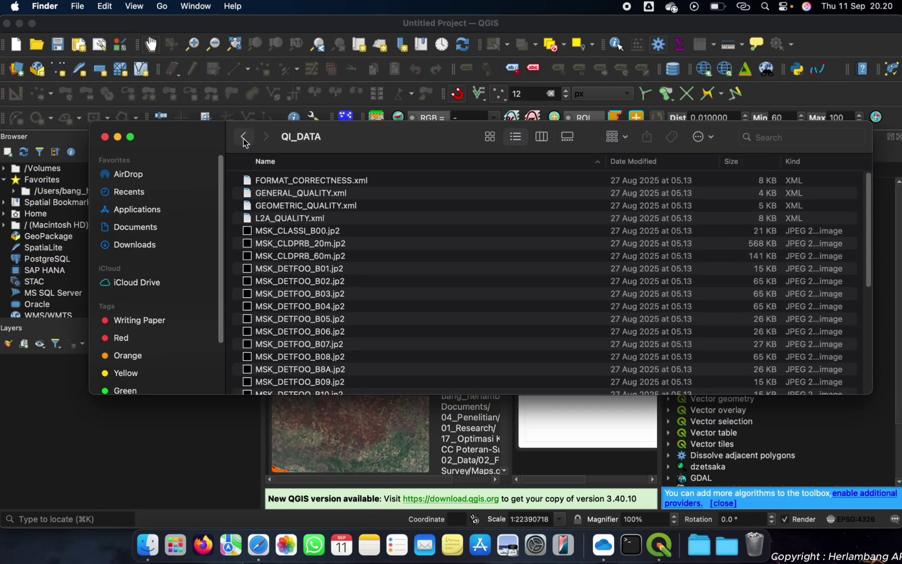
{"action": "left_click", "coordinate": [244, 137]}
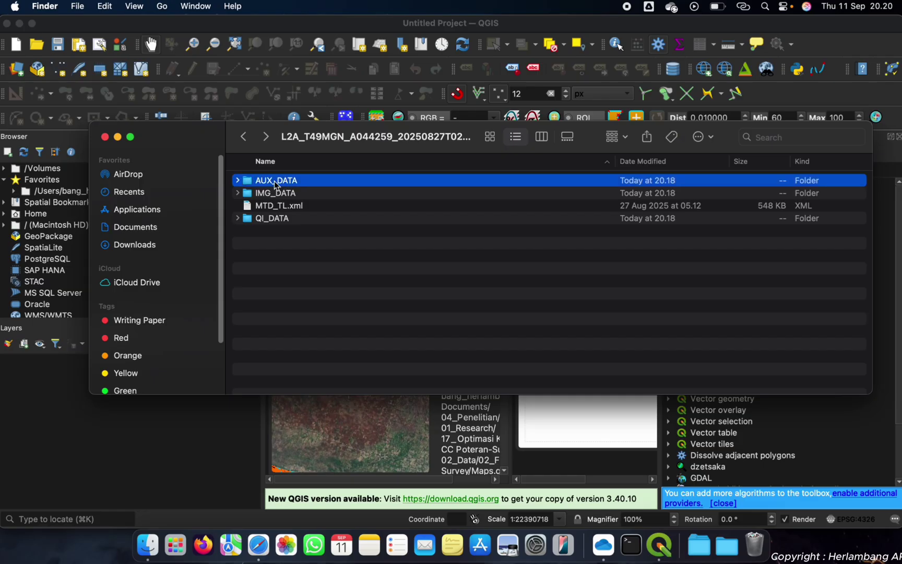
- Look at the contents of the AUX_DATA folder and open the IMG_DATA folder
{"action": "double_click", "coordinate": [276, 184]}
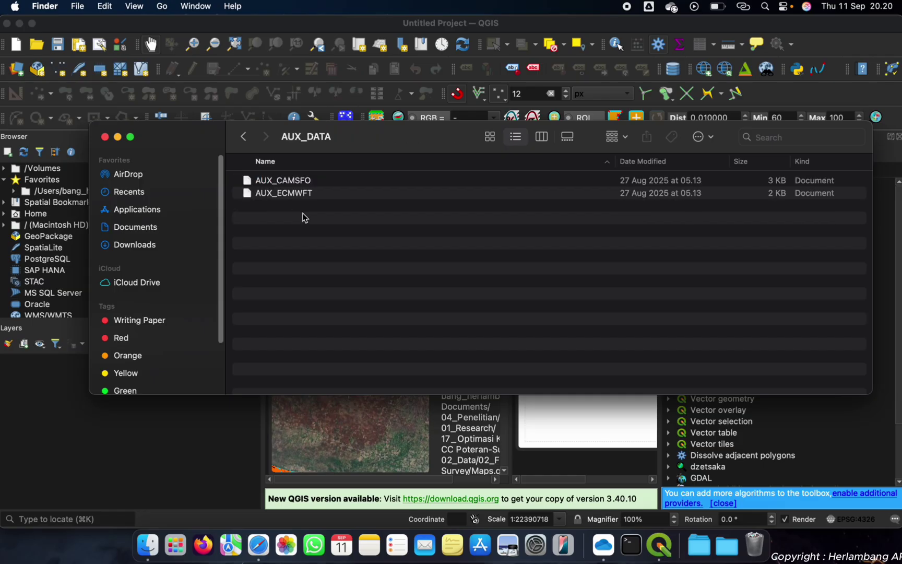
{"action": "left_click", "coordinate": [248, 136]}
{"action": "double_click", "coordinate": [279, 194]}
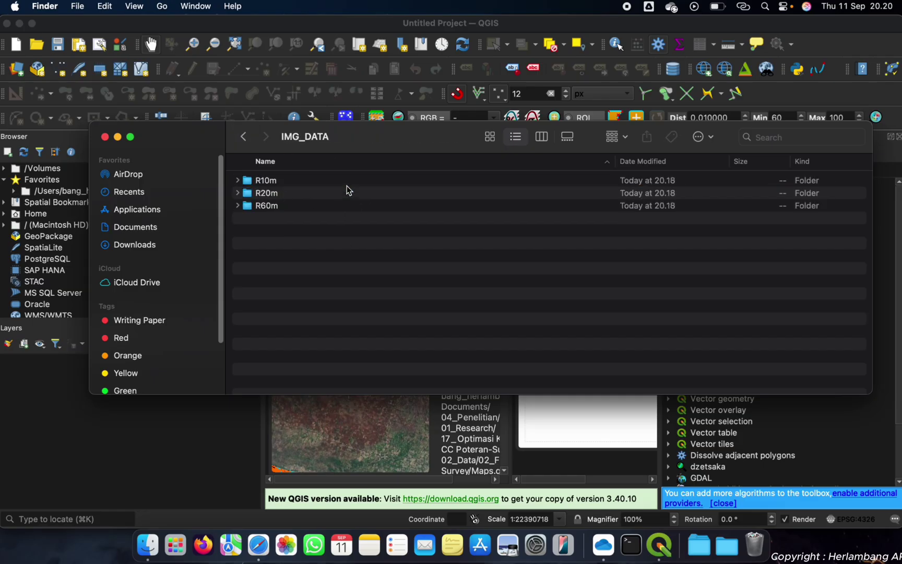
{"action": "left_click", "coordinate": [243, 136]}
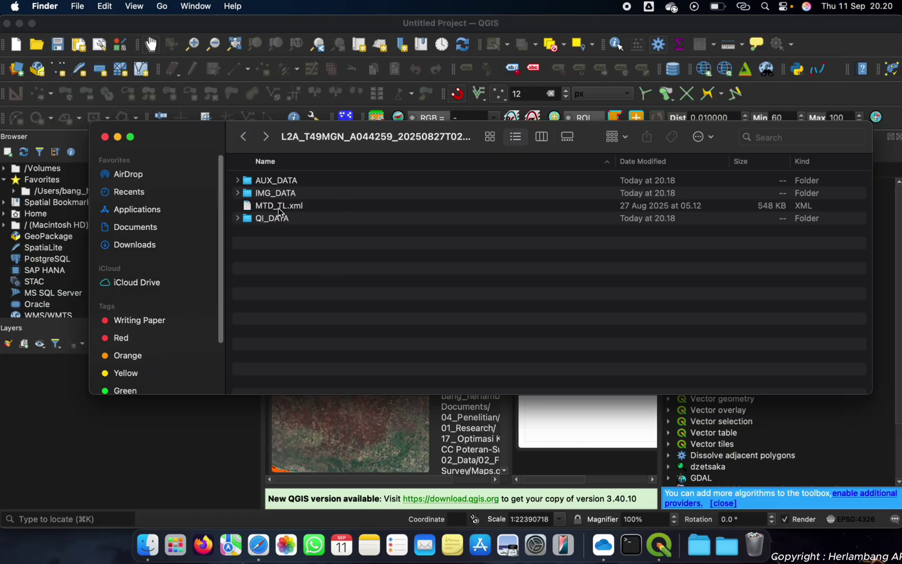
{"action": "double_click", "coordinate": [295, 193]}
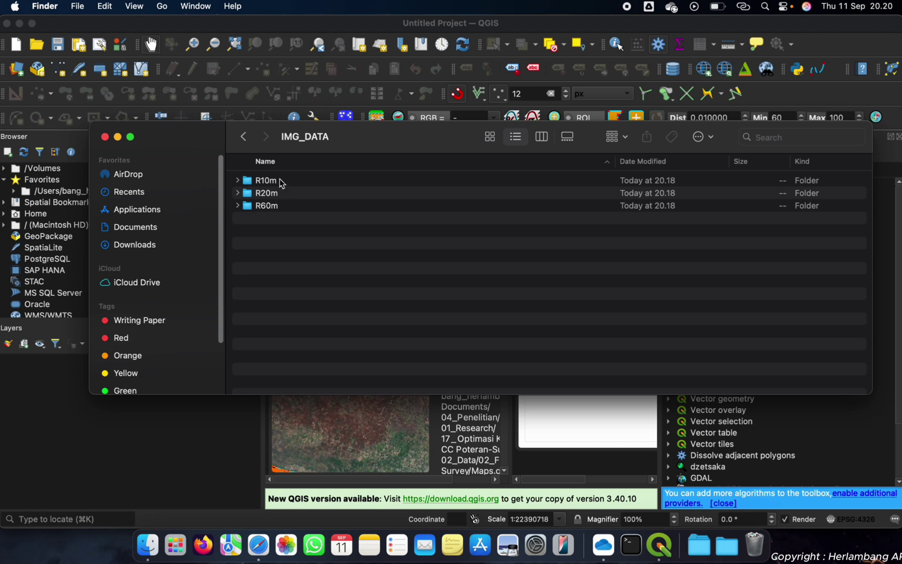
- Point out the R10m, R20m and R60m resolution folders and view the band files inside R20m
{"action": "left_click", "coordinate": [282, 182]}
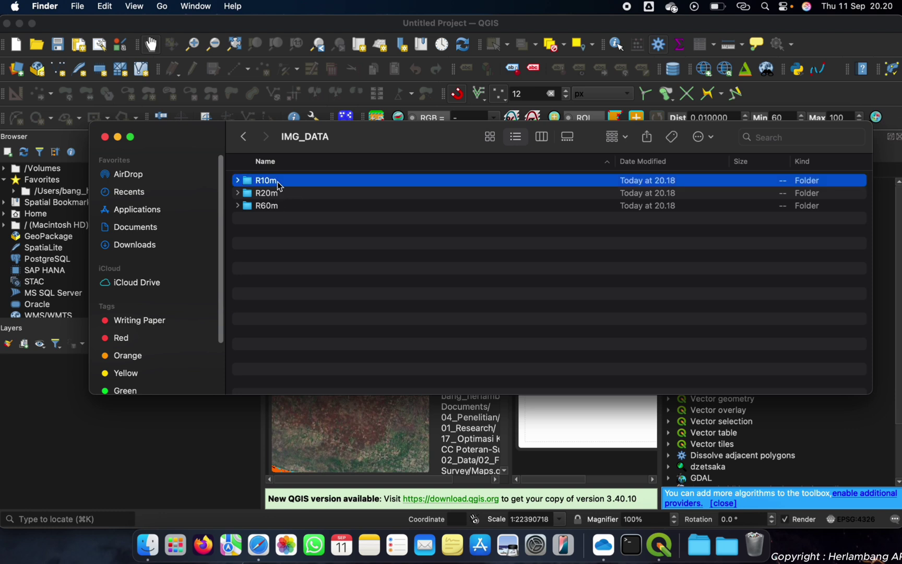
{"action": "left_click", "coordinate": [270, 195]}
{"action": "left_click", "coordinate": [270, 208]}
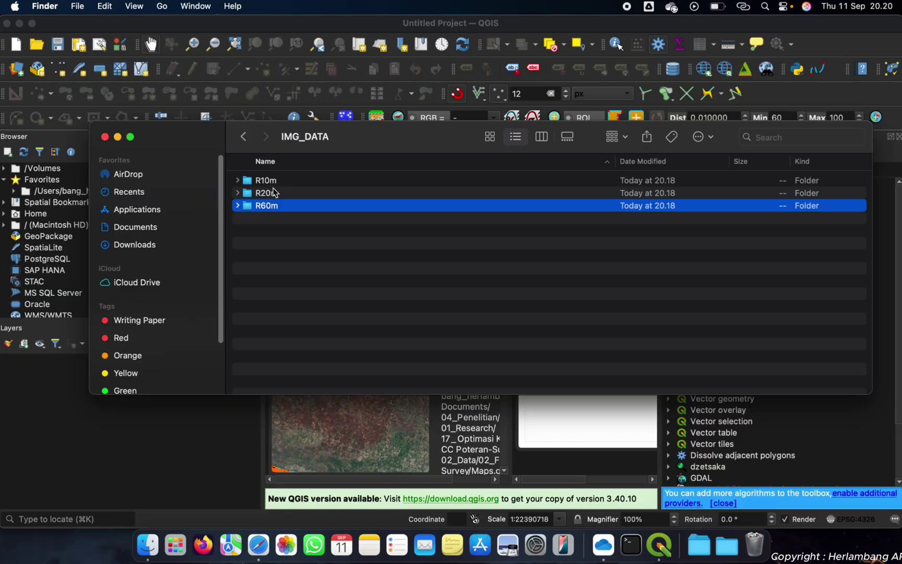
{"action": "double_click", "coordinate": [272, 192]}
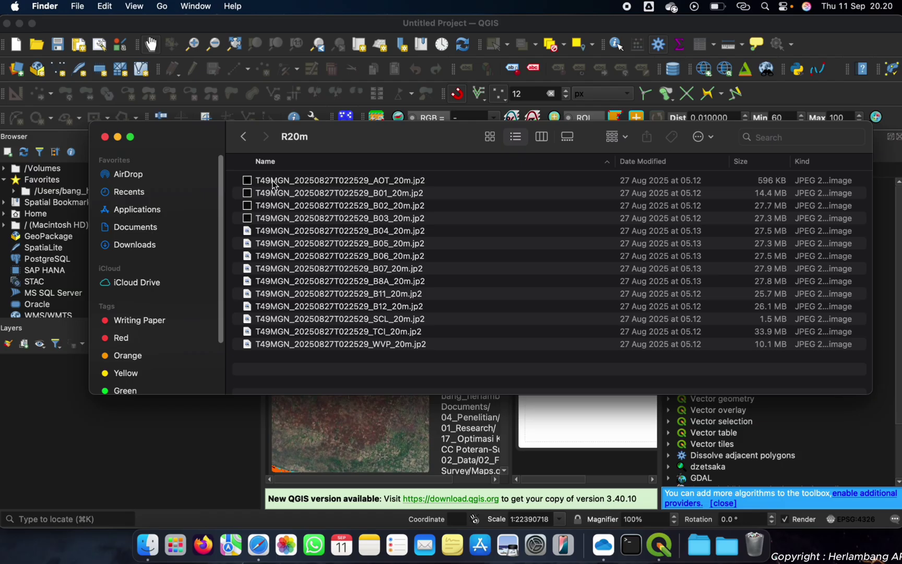
{"action": "left_click", "coordinate": [243, 137]}
- Open the R10m folder and point out the B02 and B03 10 m band files
{"action": "double_click", "coordinate": [278, 184]}
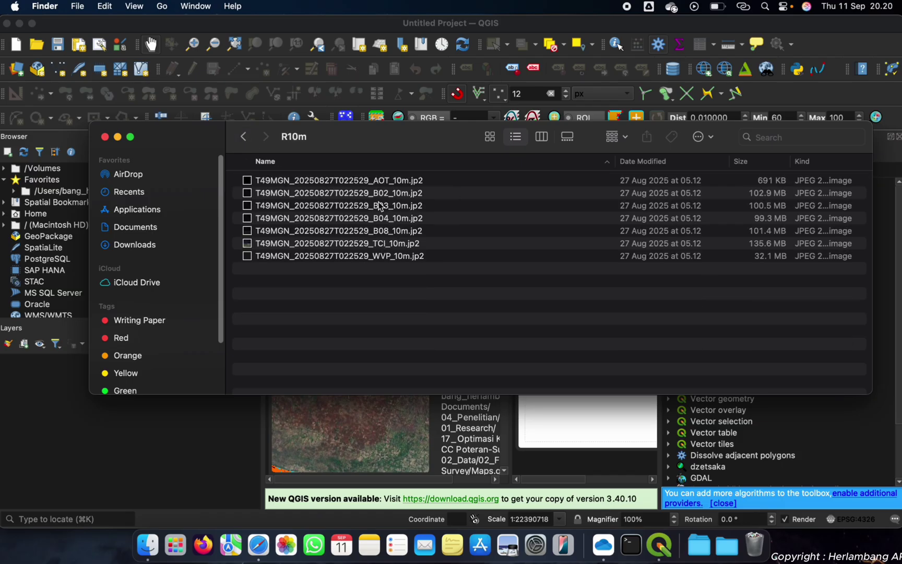
{"action": "left_click", "coordinate": [399, 197]}
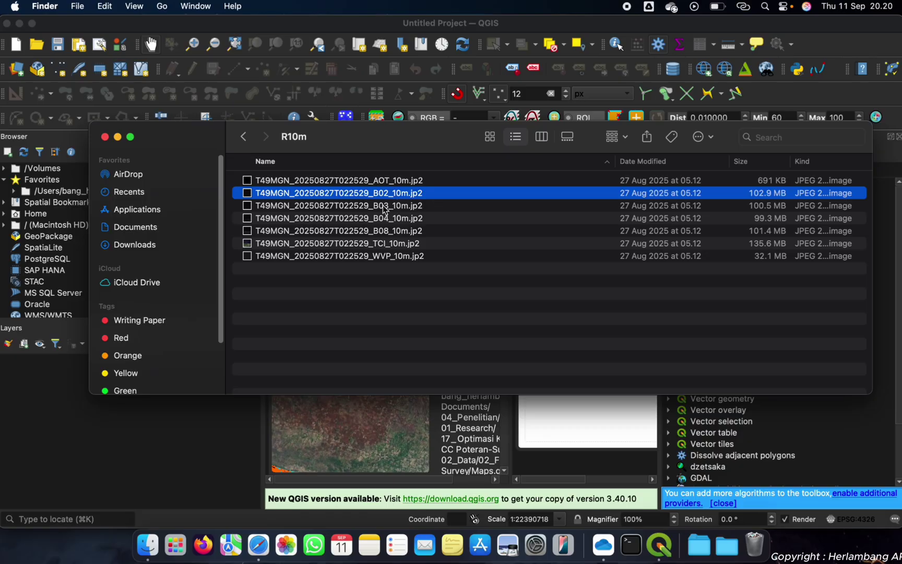
{"action": "left_click", "coordinate": [384, 208]}
{"action": "left_click", "coordinate": [398, 198]}
- Go back up from the R10m folder to the Documents folder
{"action": "left_click", "coordinate": [243, 138]}
{"action": "left_click", "coordinate": [244, 138]}
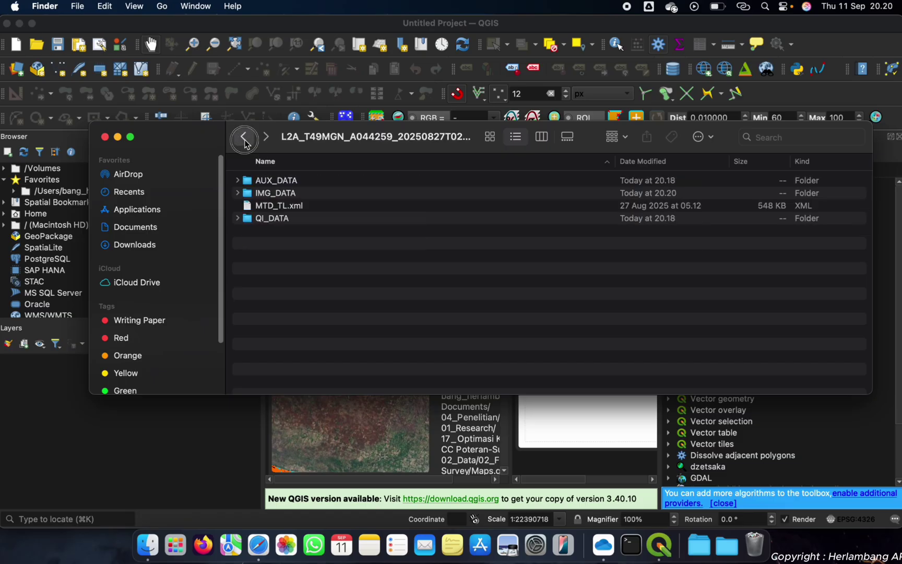
{"action": "left_click", "coordinate": [244, 137]}
{"action": "left_click", "coordinate": [244, 138]}
{"action": "left_click", "coordinate": [244, 138]}
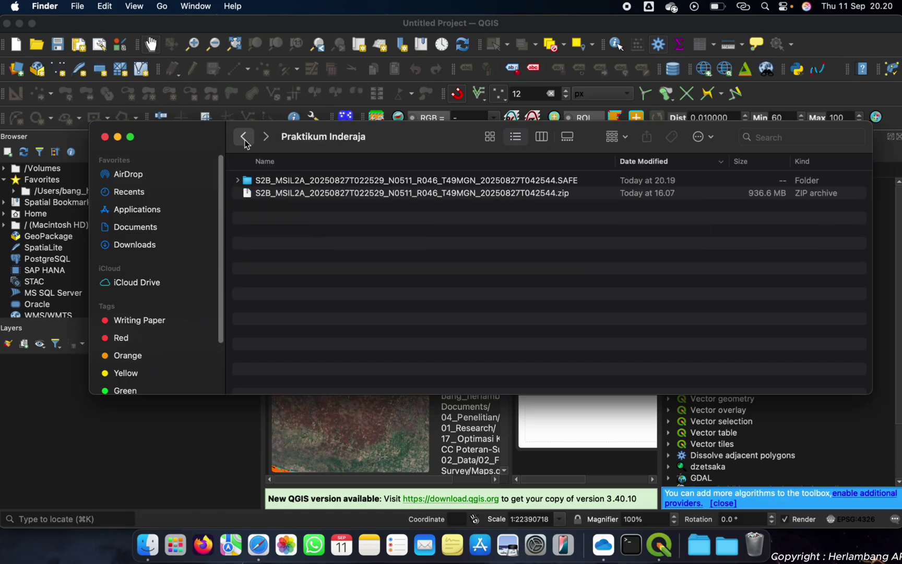
{"action": "left_click", "coordinate": [244, 138]}
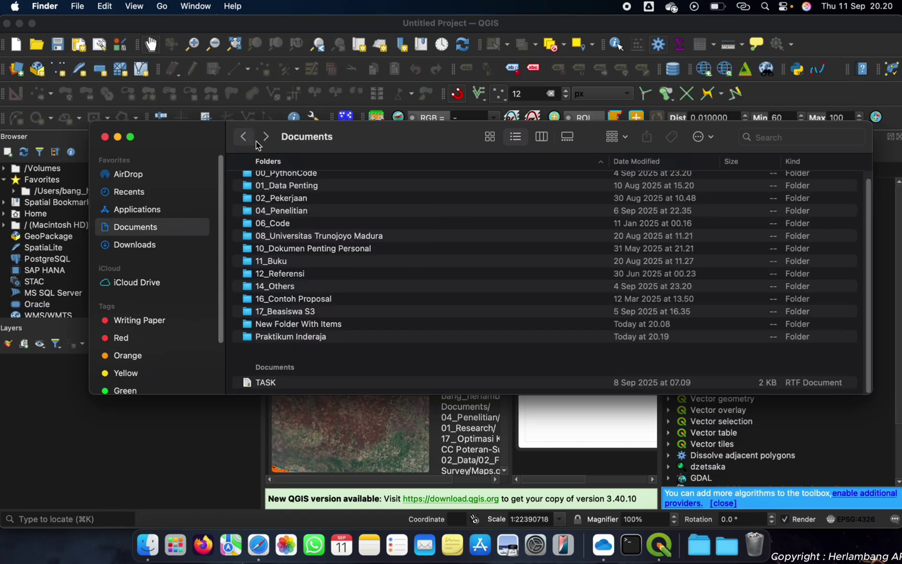
- Extract the S2B_MSIL1C zip archive in the Praktikum Inderaja folder inside New Folder With Items
{"action": "double_click", "coordinate": [287, 326]}
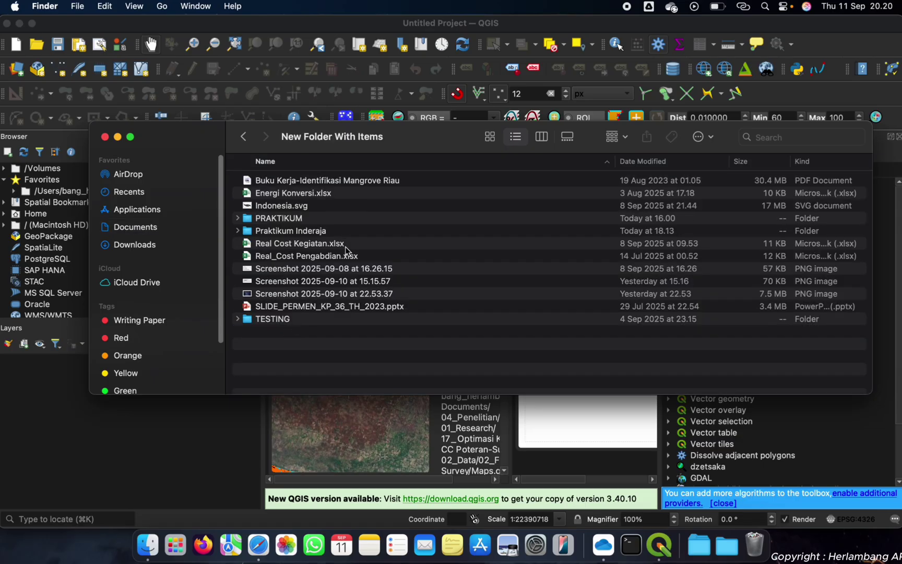
{"action": "double_click", "coordinate": [293, 232]}
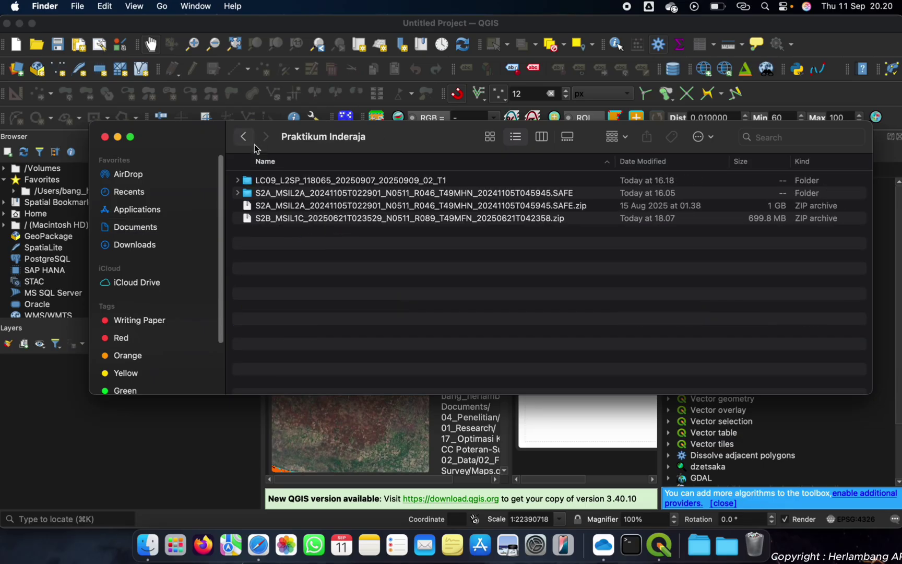
{"action": "double_click", "coordinate": [272, 219]}
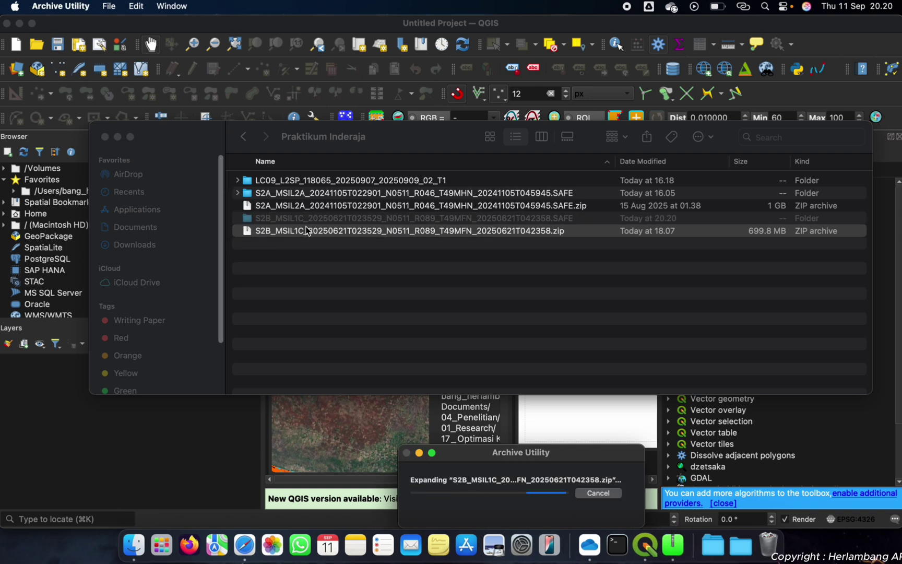
- Open the extracted S2B_MSIL1C .SAFE folder and view the band files in its granule's IMG_DATA folder
{"action": "double_click", "coordinate": [294, 222]}
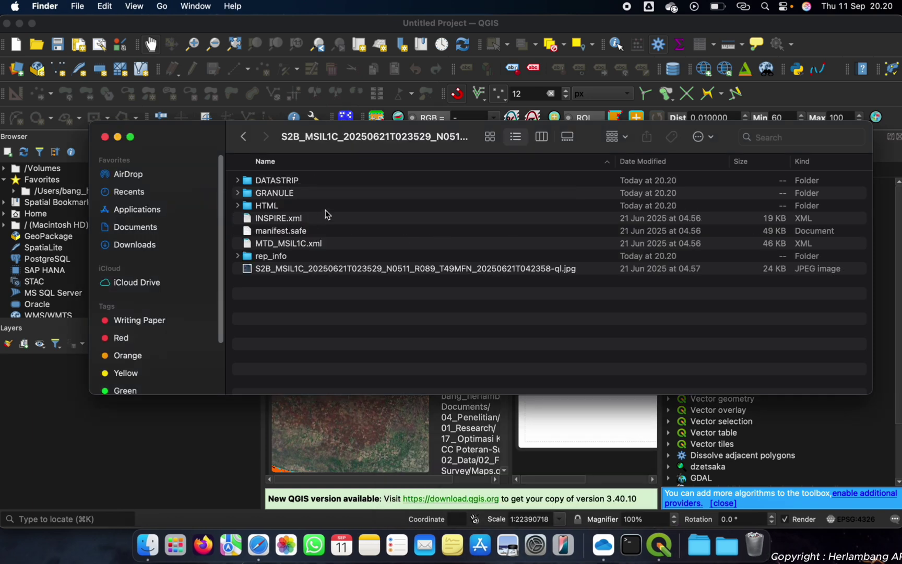
{"action": "double_click", "coordinate": [285, 194]}
{"action": "double_click", "coordinate": [298, 183]}
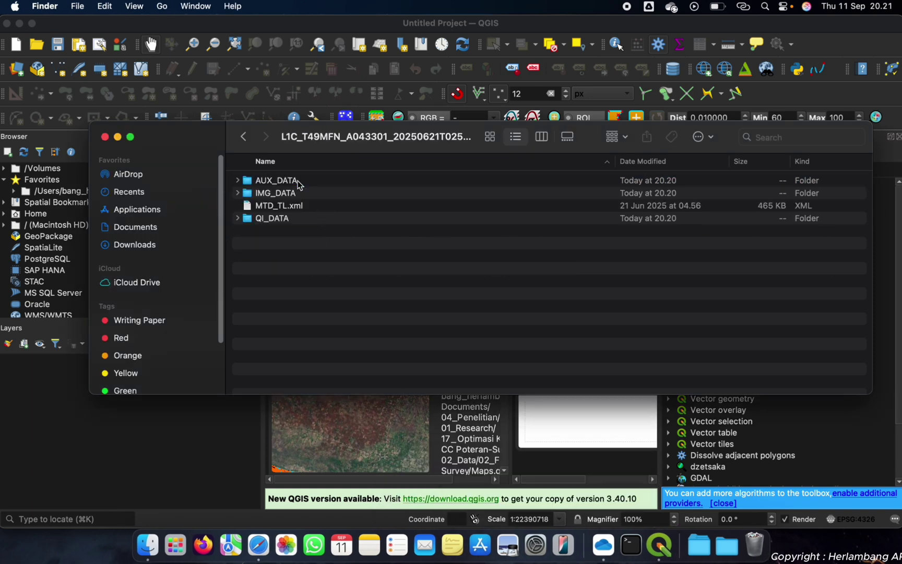
{"action": "double_click", "coordinate": [294, 195]}
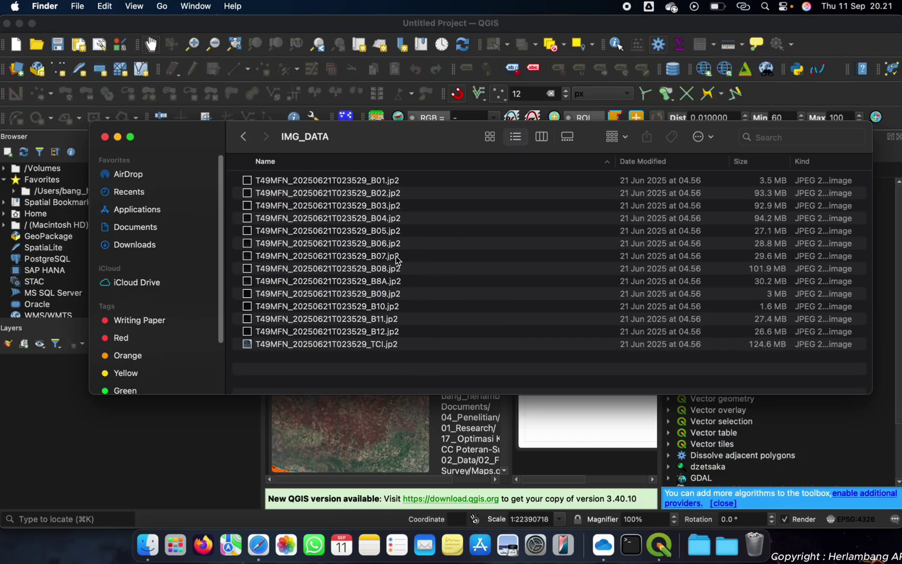
- Examine the L1C band files such as B02 and B06, and go back up to the Praktikum Inderaja folder
{"action": "left_click", "coordinate": [367, 197]}
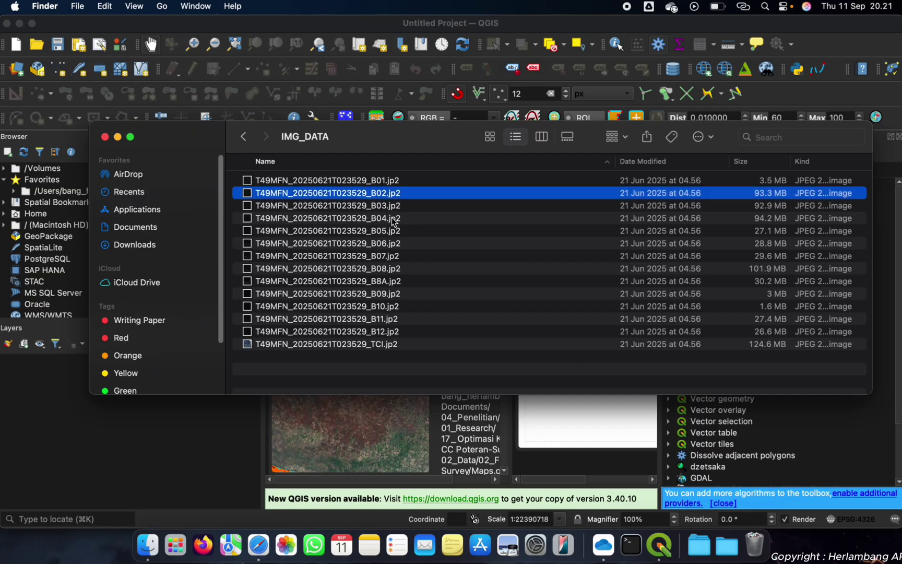
{"action": "left_click", "coordinate": [386, 223]}
{"action": "left_click", "coordinate": [374, 244]}
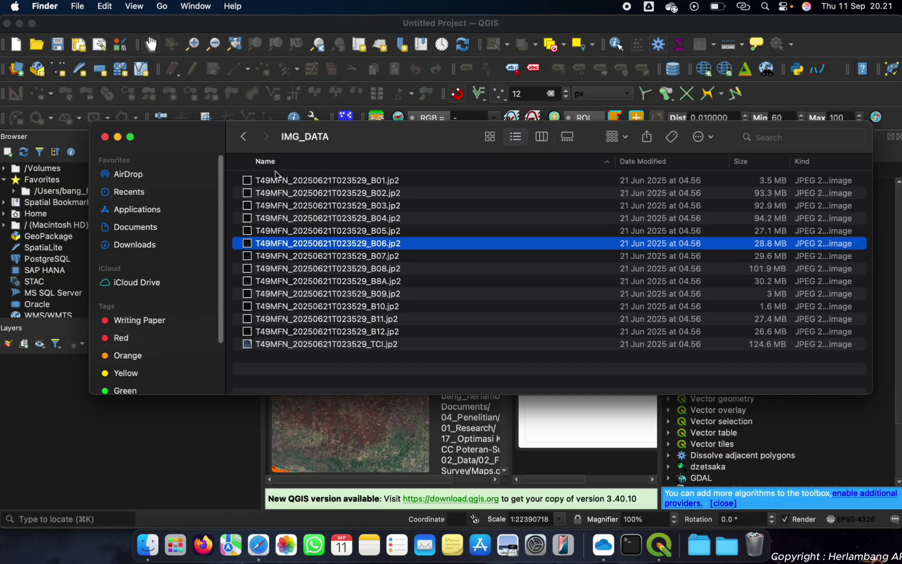
{"action": "left_click", "coordinate": [243, 138]}
{"action": "left_click", "coordinate": [243, 138]}
{"action": "left_click", "coordinate": [242, 139]}
{"action": "left_click", "coordinate": [243, 138]}
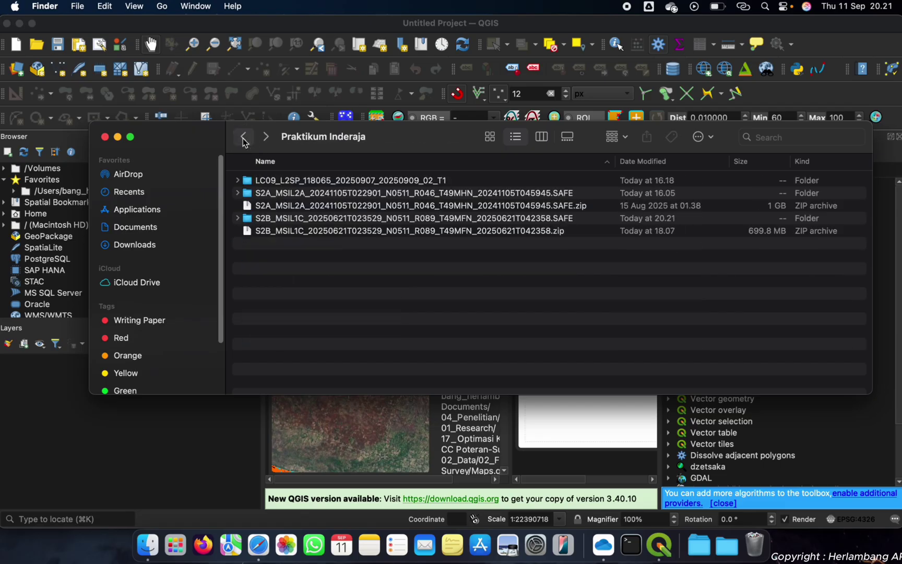
- Move the extracted S2B_MSIL1C .SAFE folder and its zip archive to the trash
{"action": "left_click", "coordinate": [277, 220]}
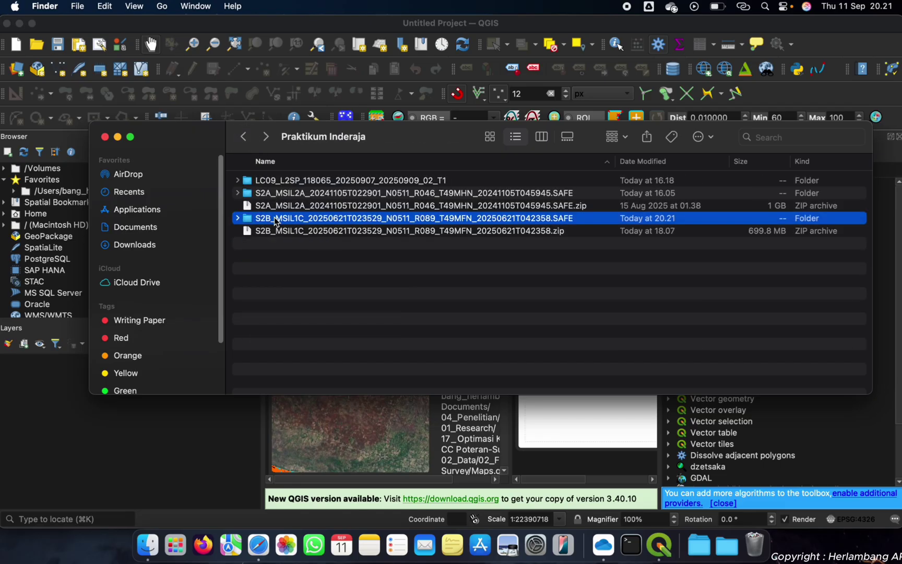
{"action": "right_click", "coordinate": [277, 222]}
{"action": "left_click", "coordinate": [312, 257]}
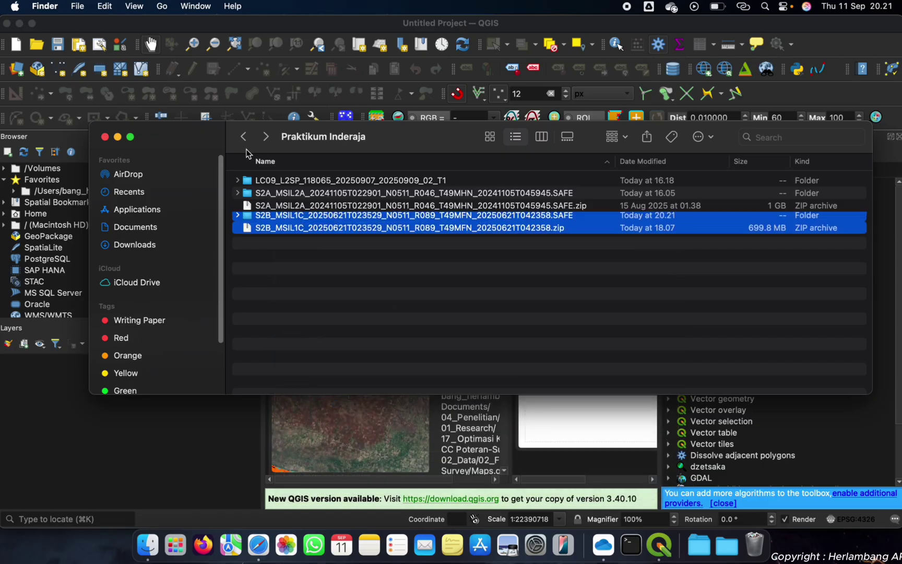
- Open the R10m folder in the granule's IMG_DATA of the S2B_MSIL2A .SAFE folder, within Praktikum Inderaja in Documents
{"action": "left_click", "coordinate": [246, 139]}
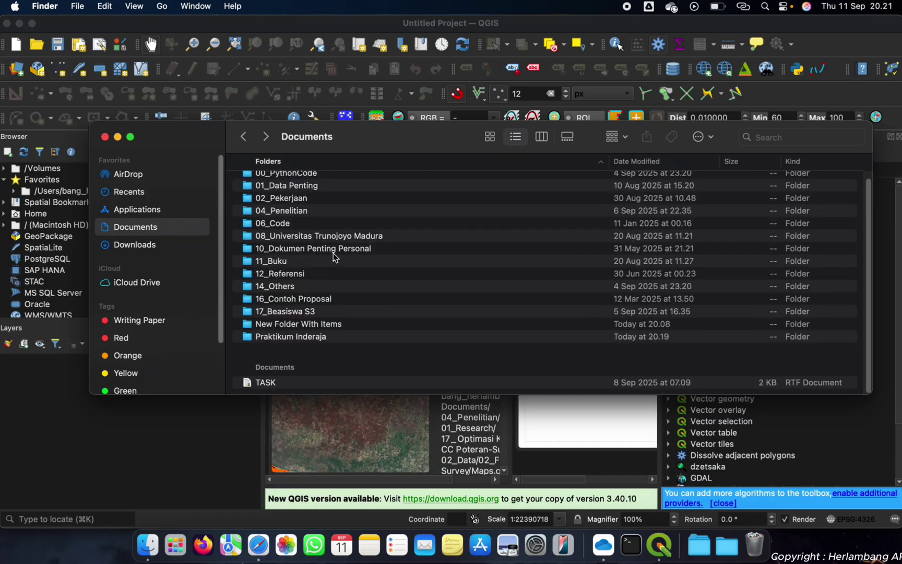
{"action": "double_click", "coordinate": [296, 338]}
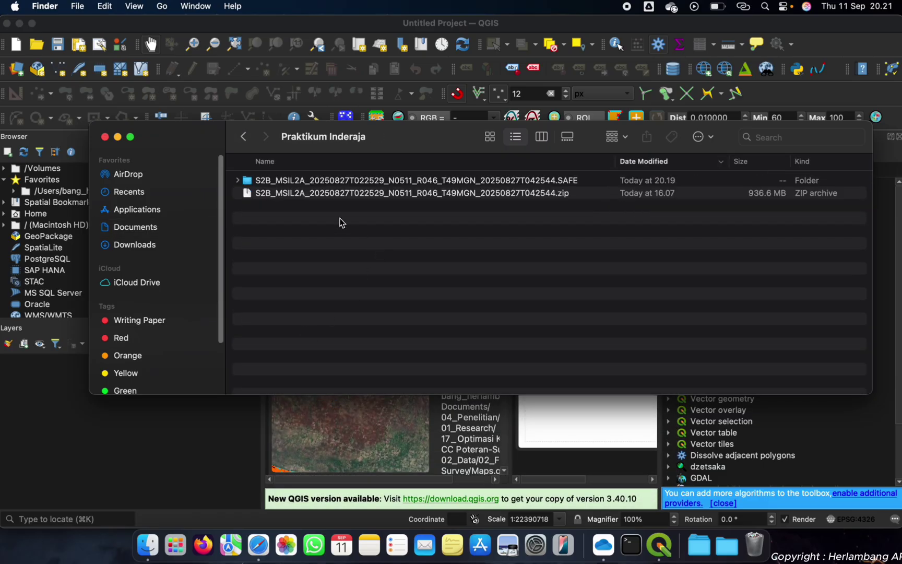
{"action": "double_click", "coordinate": [285, 181]}
{"action": "double_click", "coordinate": [291, 194]}
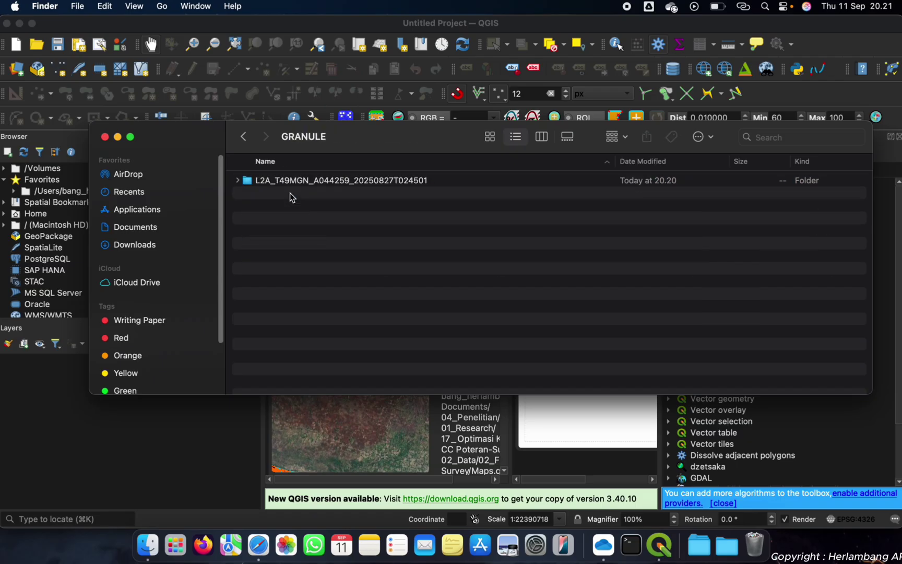
{"action": "double_click", "coordinate": [292, 181]}
{"action": "left_click", "coordinate": [308, 197]}
{"action": "double_click", "coordinate": [309, 198]}
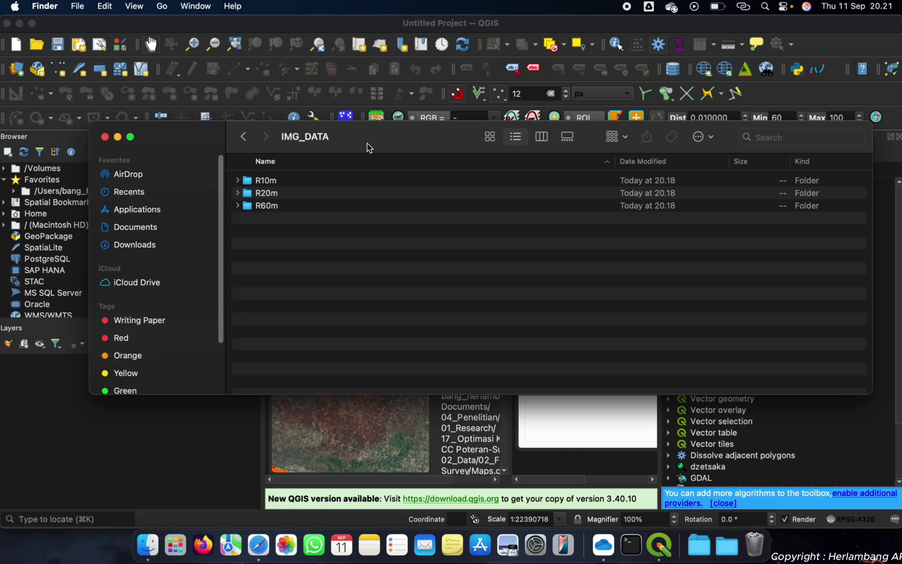
{"action": "left_click_drag", "start_coordinate": [368, 144], "coordinate": [495, 138]}
{"action": "double_click", "coordinate": [392, 174]}
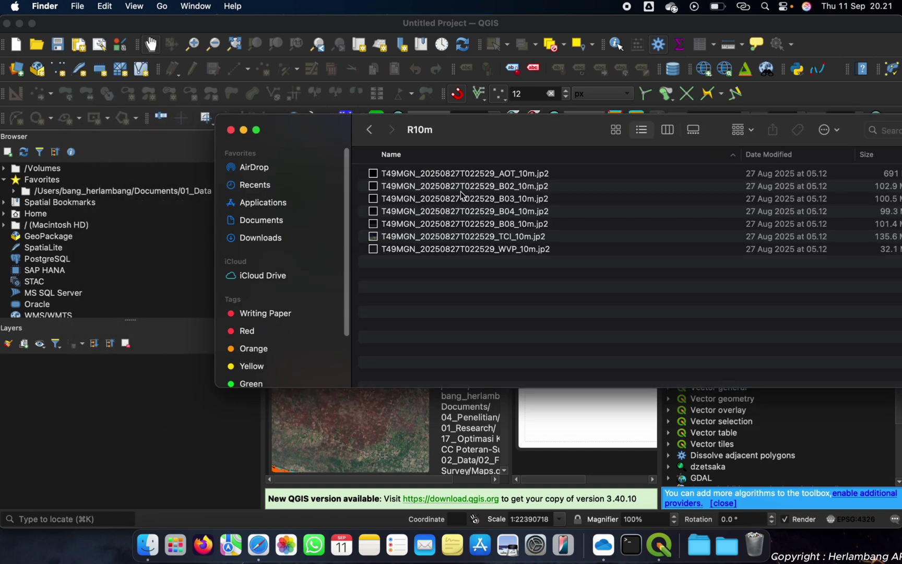
- Add the B02, B03, B04 and B08 10 m band files to QGIS as layers and collapse their legends
{"action": "left_click", "coordinate": [471, 193]}
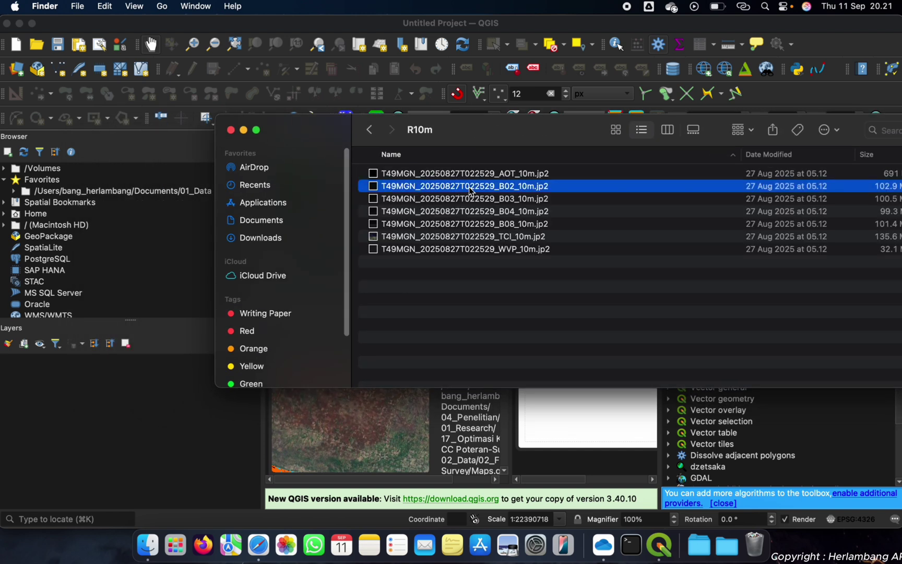
{"action": "left_click_drag", "start_coordinate": [471, 192], "coordinate": [136, 411]}
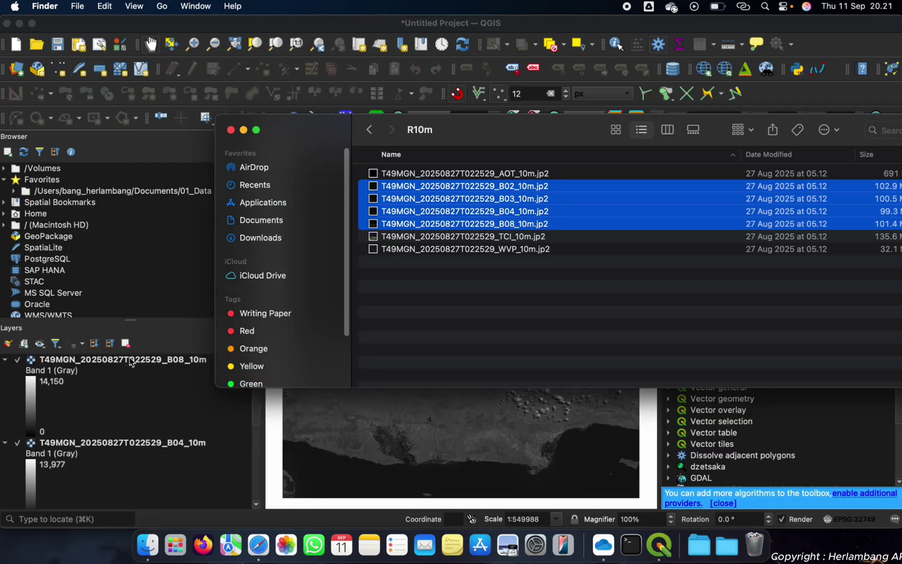
{"action": "left_click", "coordinate": [130, 361]}
{"action": "left_click", "coordinate": [5, 360]}
{"action": "left_click", "coordinate": [5, 370]}
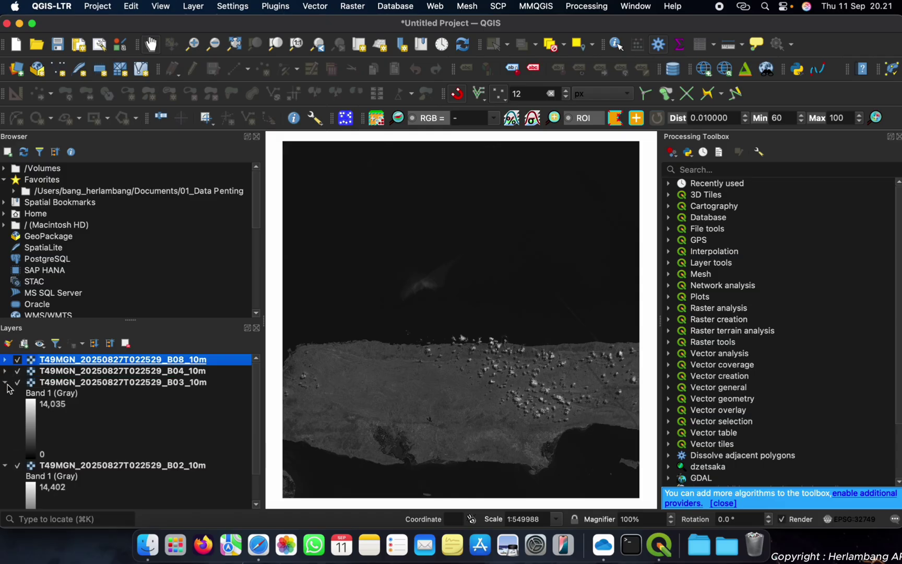
{"action": "left_click", "coordinate": [6, 384]}
{"action": "left_click", "coordinate": [6, 394]}
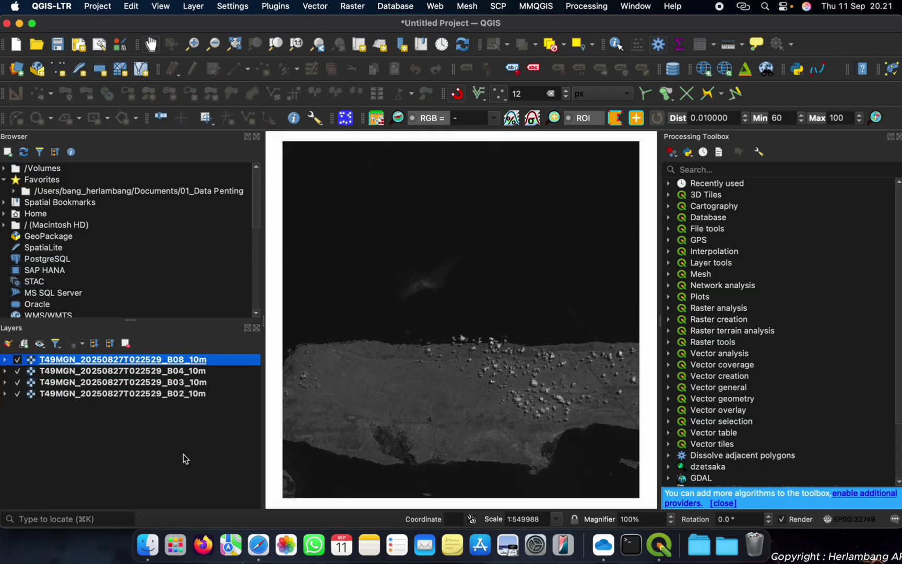
- Move the B02_10m layer to the top of the layer order and remove all four band layers from the project
{"action": "left_click", "coordinate": [172, 397]}
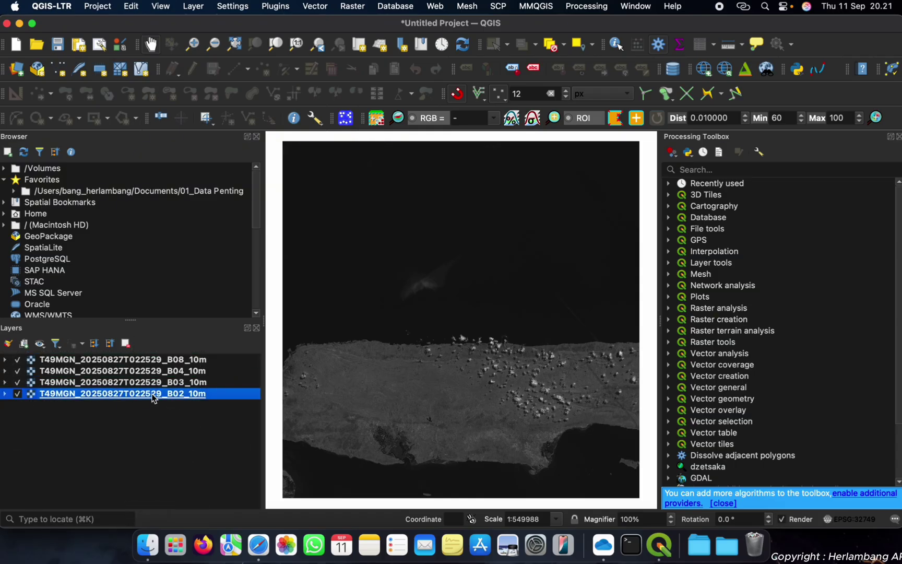
{"action": "left_click_drag", "start_coordinate": [154, 398], "coordinate": [156, 362]}
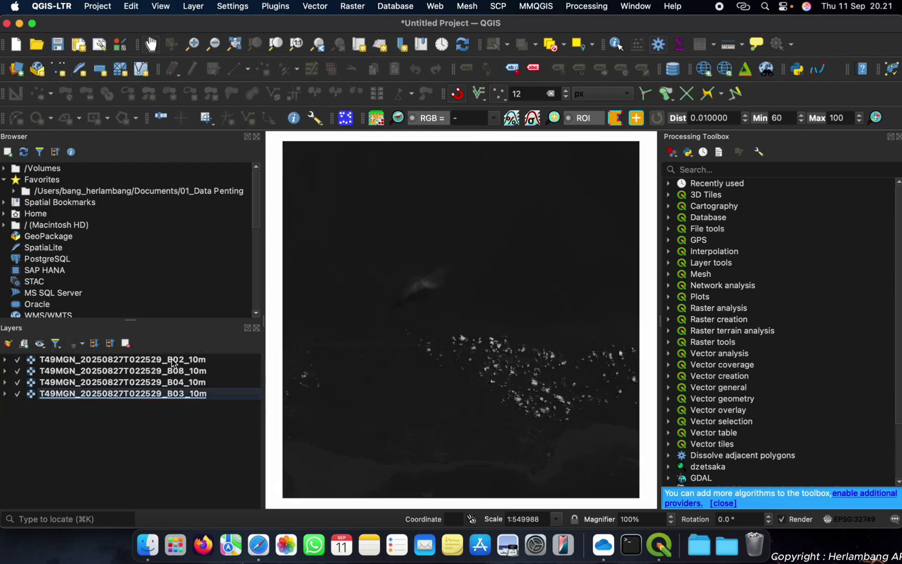
{"action": "left_click", "coordinate": [148, 364]}
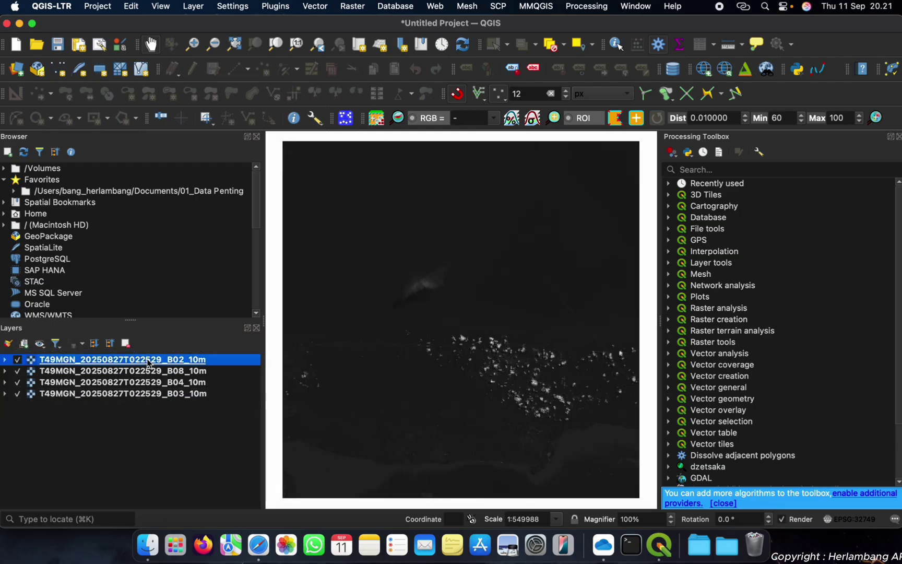
{"action": "left_click", "coordinate": [144, 400], "text": "shift"}
{"action": "right_click", "coordinate": [144, 399]}
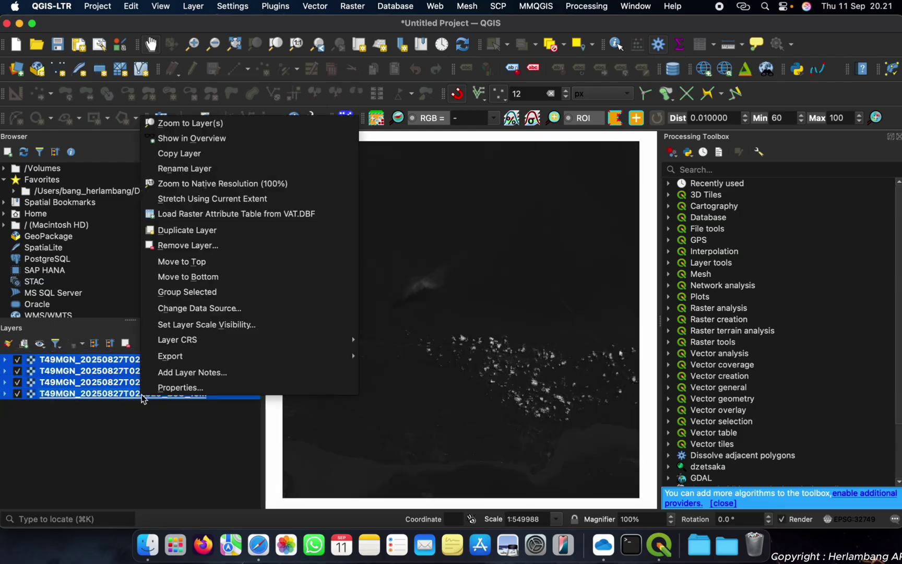
{"action": "left_click", "coordinate": [228, 245]}
{"action": "left_click", "coordinate": [484, 289]}
- Switch to Finder and copy the B02, B03, B04 and B08 10 m files from R10m into the IMG_DATA folder
{"action": "left_click", "coordinate": [148, 545]}
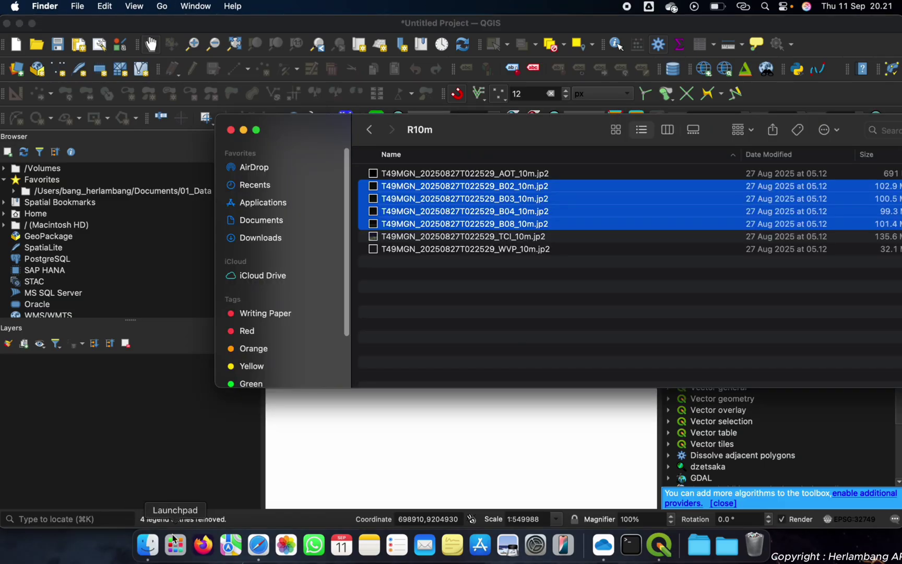
{"action": "left_click", "coordinate": [369, 130]}
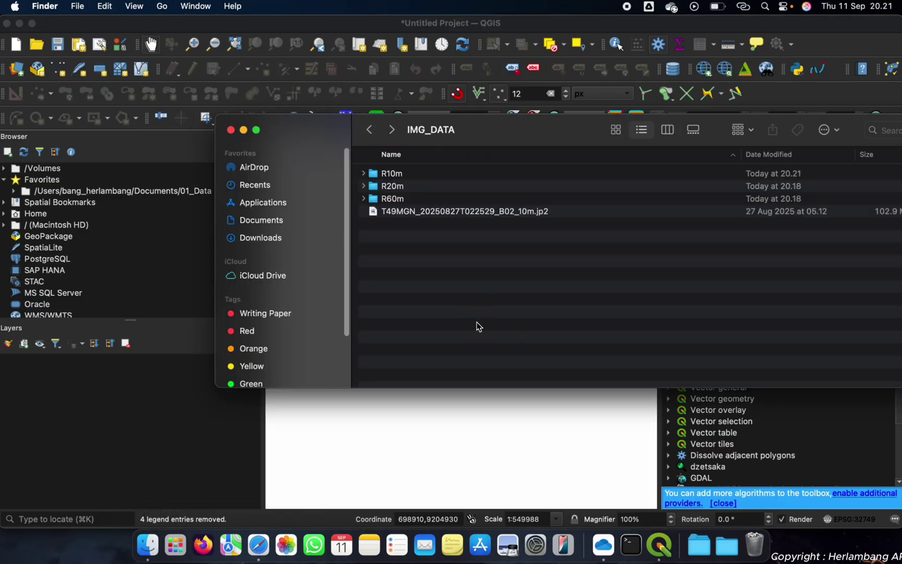
{"action": "double_click", "coordinate": [396, 186]}
{"action": "left_click", "coordinate": [369, 130]}
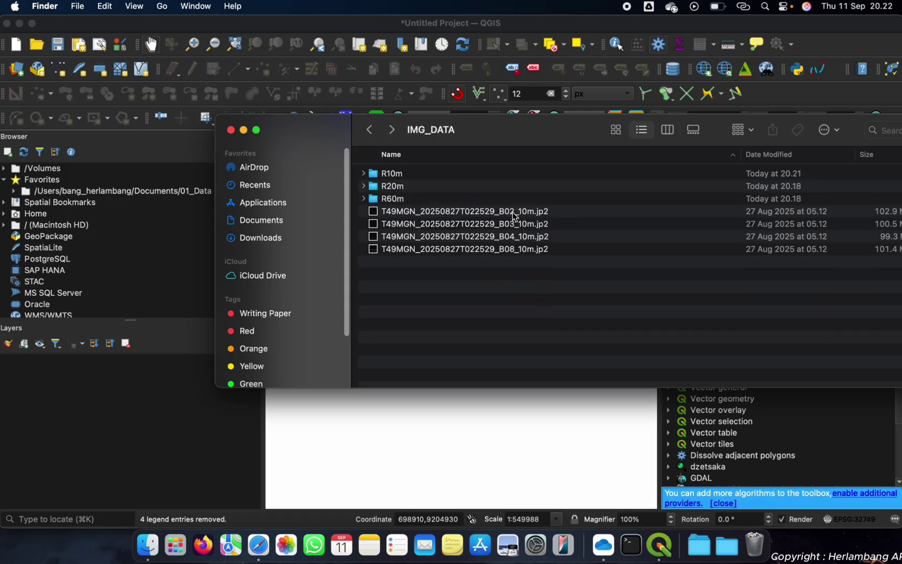
- Copy the B01, B05, B06, B07, B8A, B11 and B12 20 m files from R20m into the IMG_DATA folder
{"action": "double_click", "coordinate": [402, 187]}
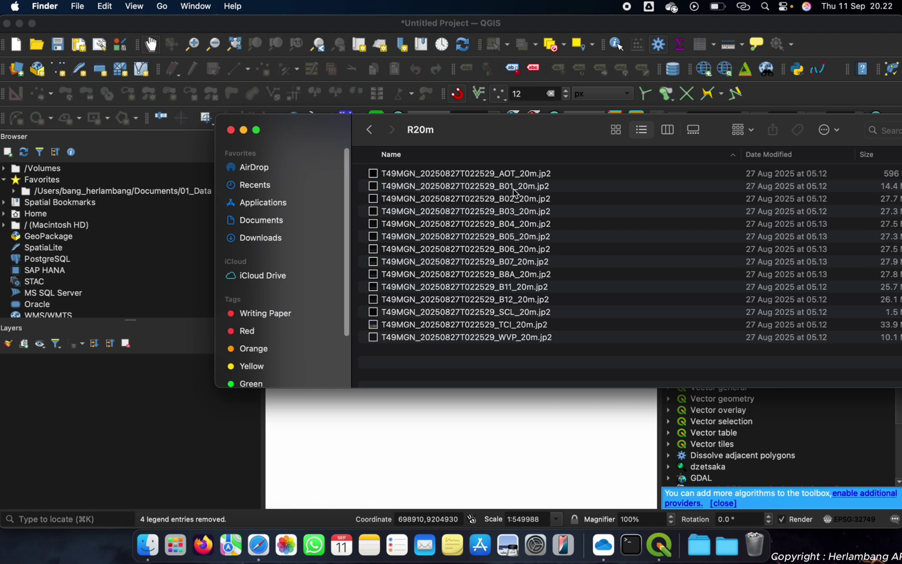
{"action": "left_click", "coordinate": [516, 192]}
{"action": "left_click", "coordinate": [515, 239], "text": "super"}
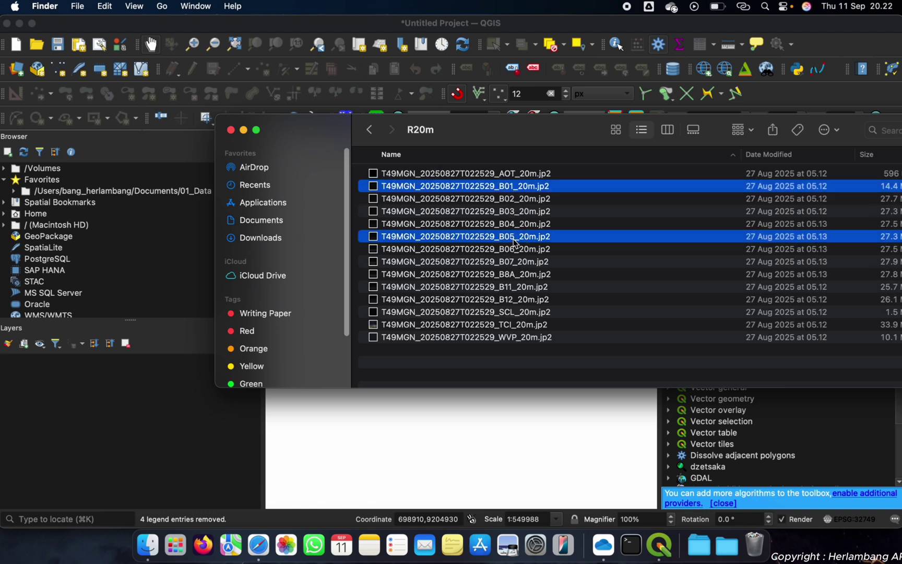
{"action": "left_click", "coordinate": [516, 250], "text": "super"}
{"action": "left_click", "coordinate": [515, 263], "text": "super"}
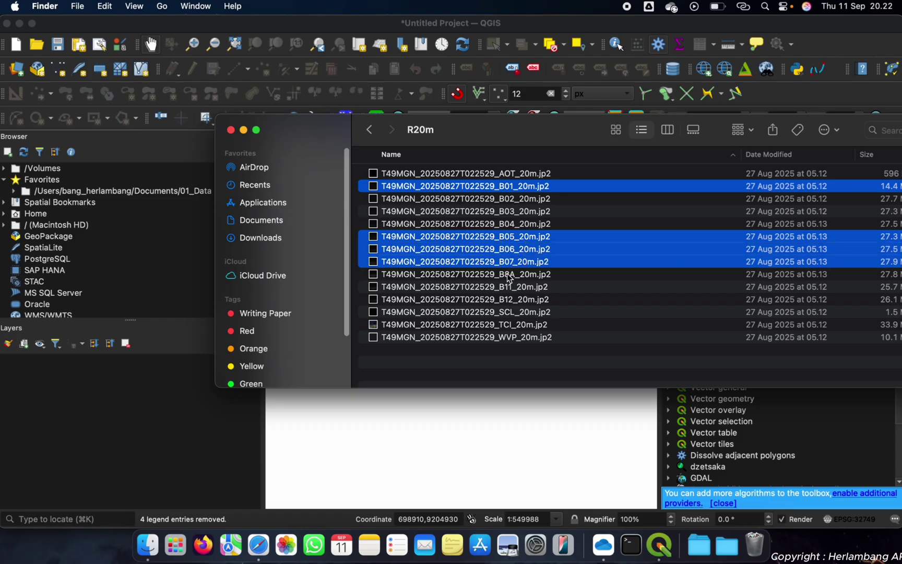
{"action": "left_click", "coordinate": [511, 275], "text": "super"}
{"action": "left_click", "coordinate": [503, 289], "text": "super"}
{"action": "left_click", "coordinate": [502, 299], "text": "super"}
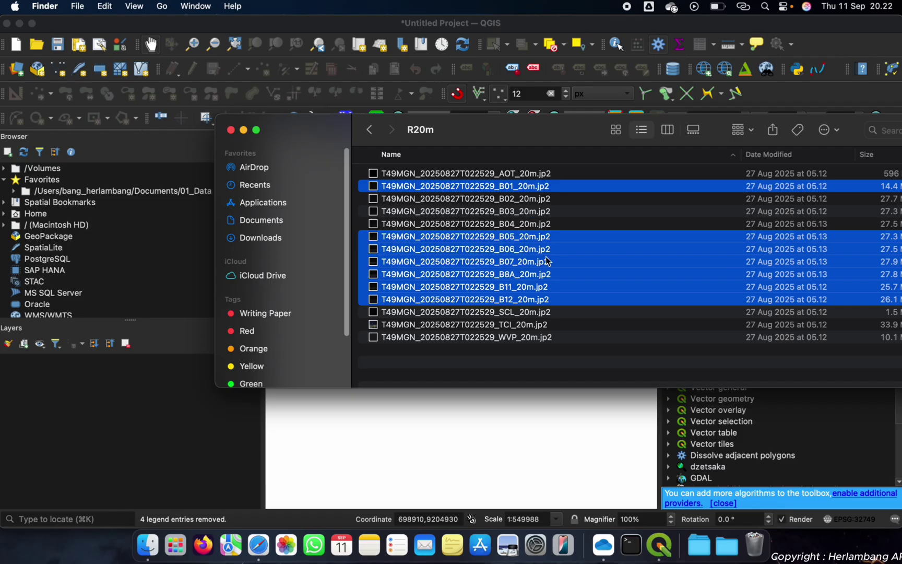
{"action": "key", "text": "super+c"}
{"action": "left_click", "coordinate": [371, 130]}
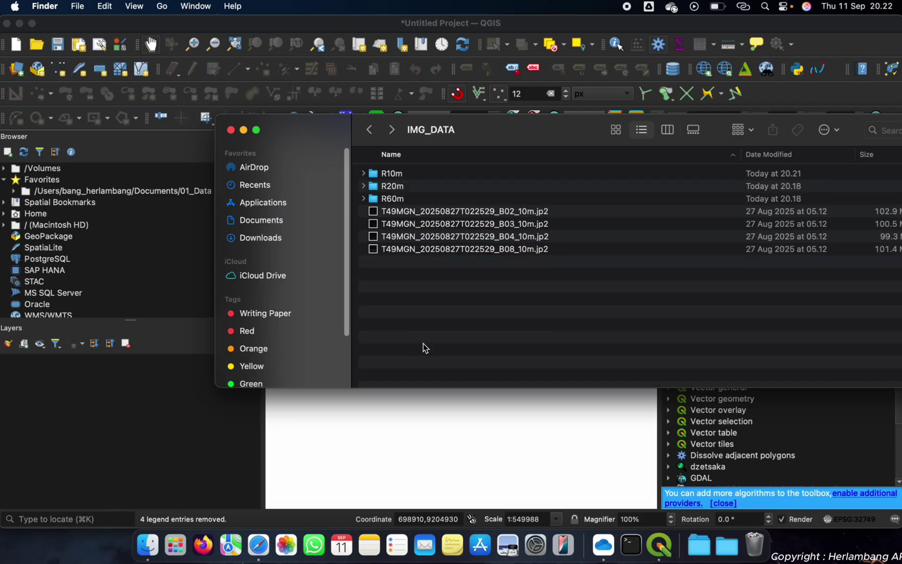
{"action": "key", "text": "super+v"}
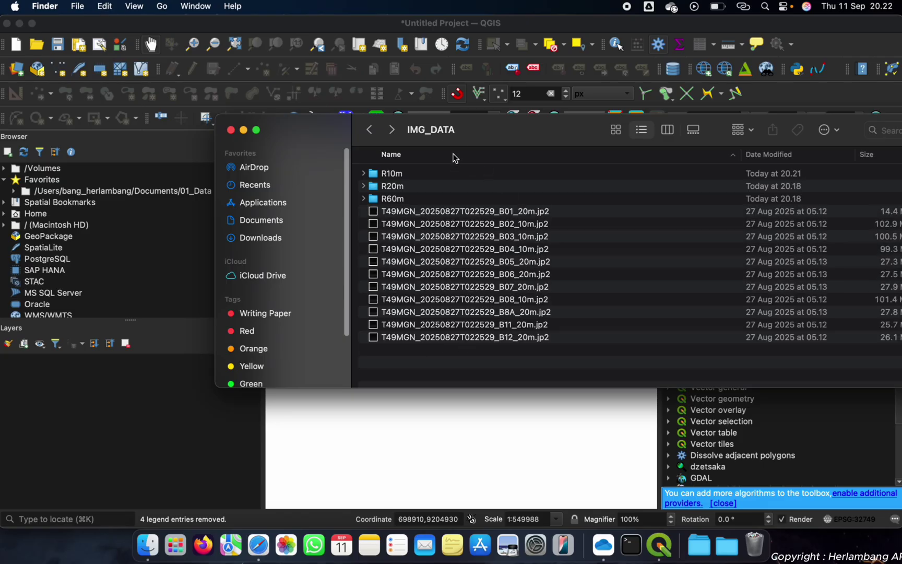
- Sort IMG_DATA by name in descending order and add all its band files from B12 to B01 to QGIS as layers
{"action": "left_click", "coordinate": [455, 158]}
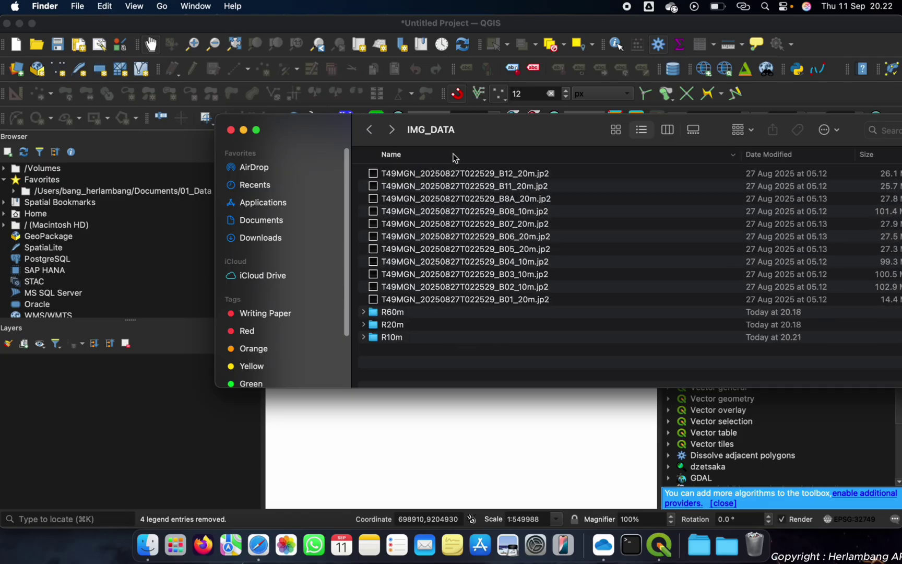
{"action": "left_click", "coordinate": [484, 176]}
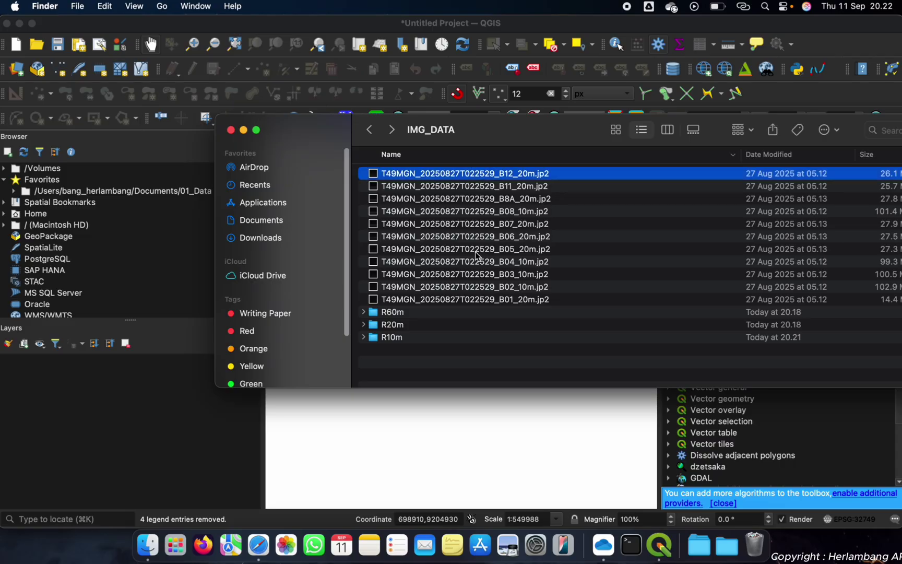
{"action": "left_click", "coordinate": [450, 298], "text": "shift"}
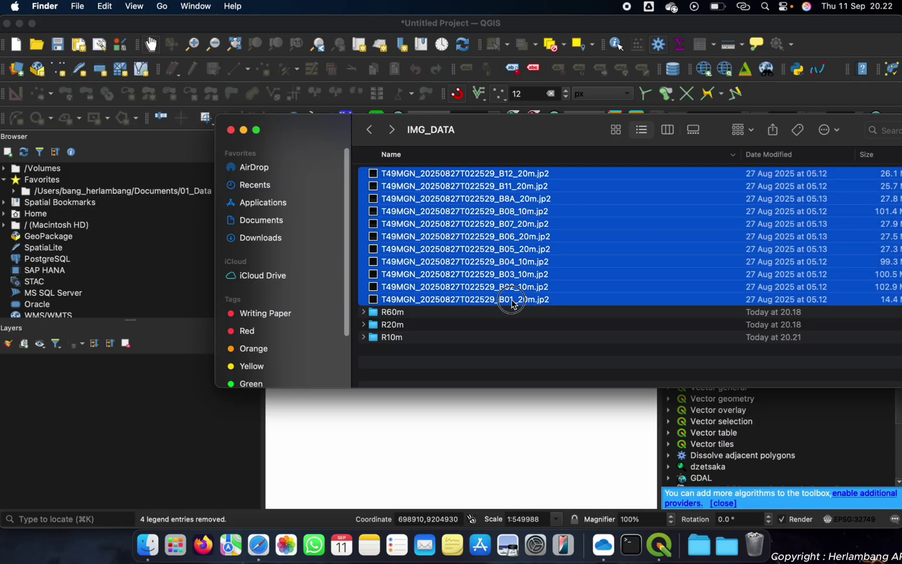
{"action": "left_click_drag", "start_coordinate": [511, 302], "coordinate": [149, 485]}
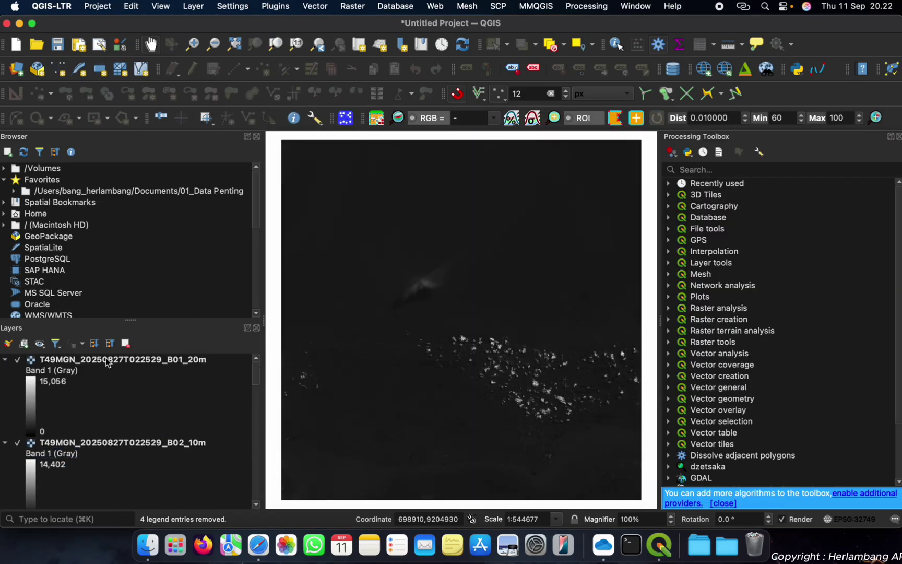
- Collapse all band layers' legends and enlarge the layer list so it has more height
{"action": "left_click", "coordinate": [109, 343]}
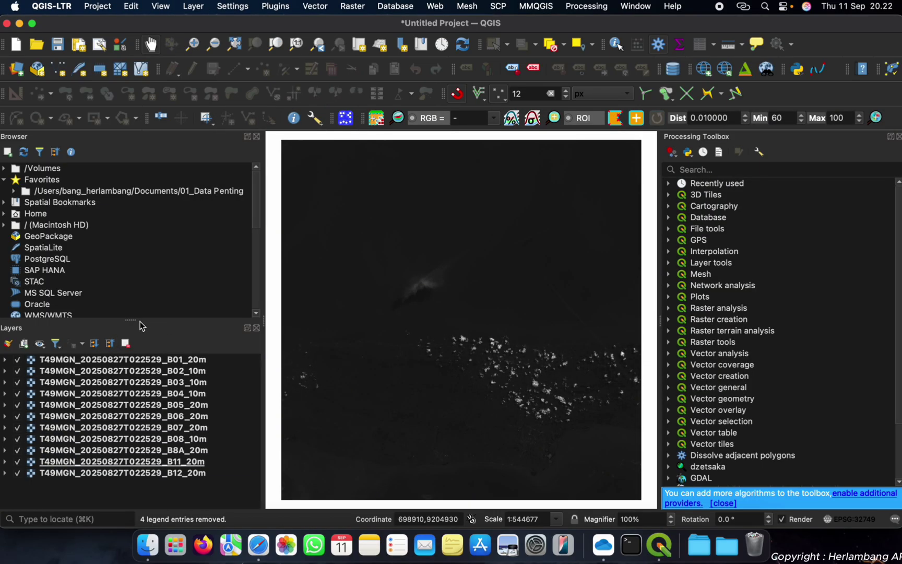
{"action": "left_click_drag", "start_coordinate": [131, 321], "coordinate": [129, 251]}
{"action": "left_click", "coordinate": [155, 291]}
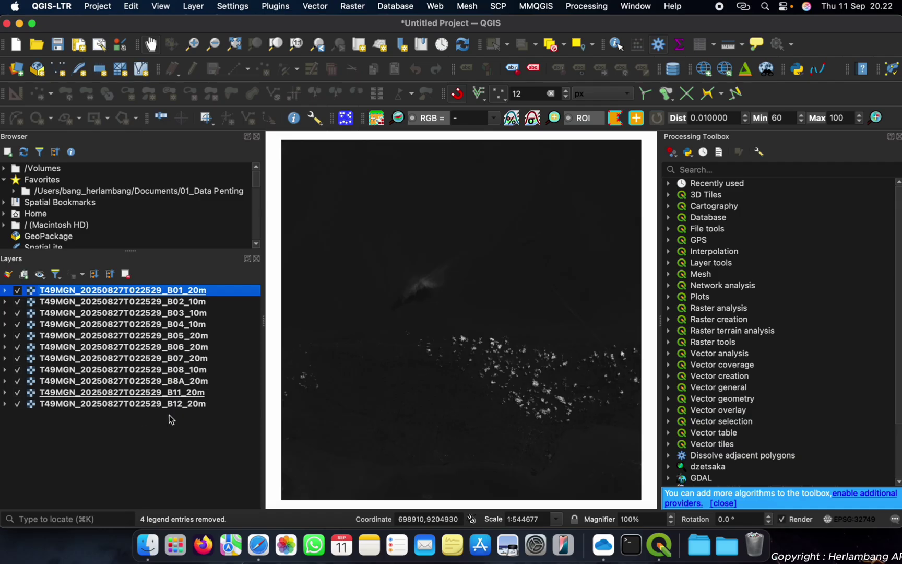
{"action": "left_click", "coordinate": [158, 313]}
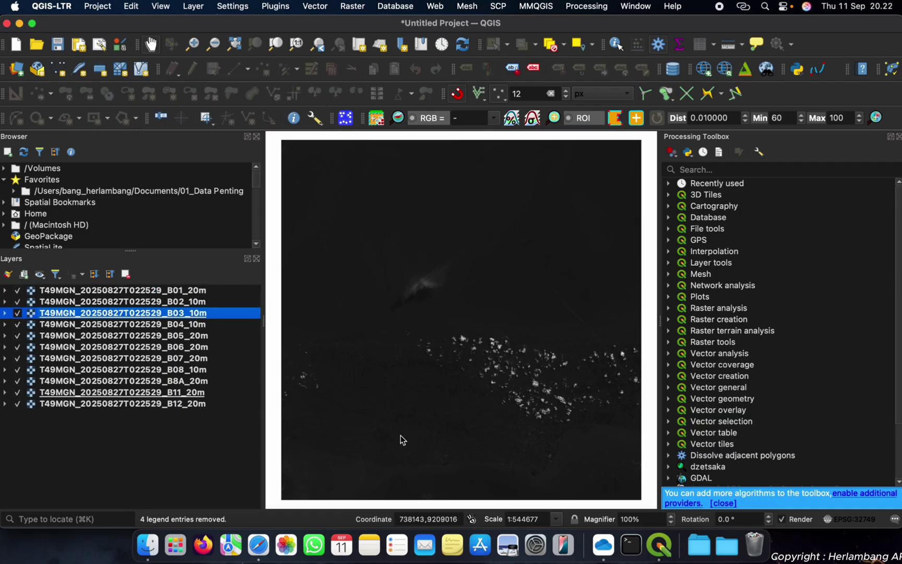
{"action": "left_click", "coordinate": [348, 296]}
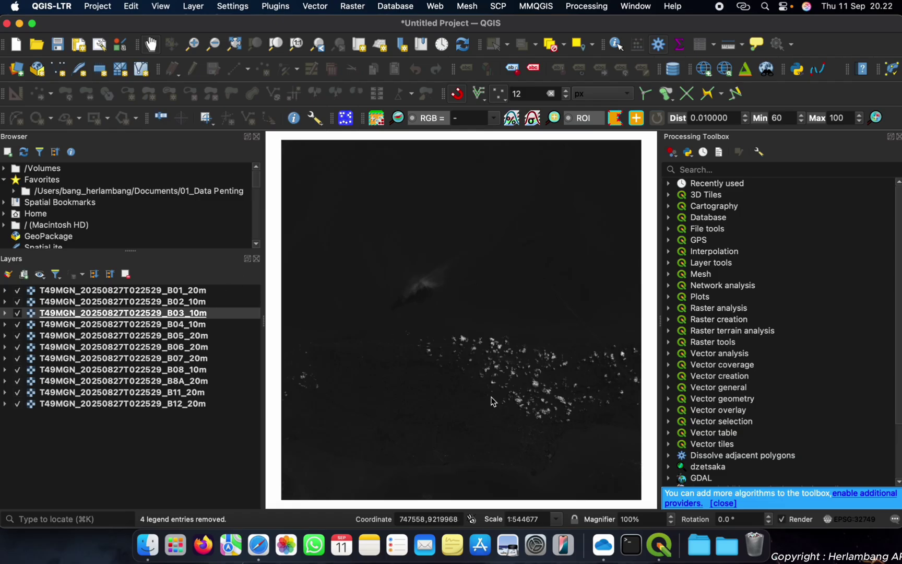
- Check the order of the band layers from B01 to B12 in the layer list
{"action": "left_click", "coordinate": [180, 290]}
{"action": "left_click", "coordinate": [178, 302]}
{"action": "left_click", "coordinate": [174, 324]}
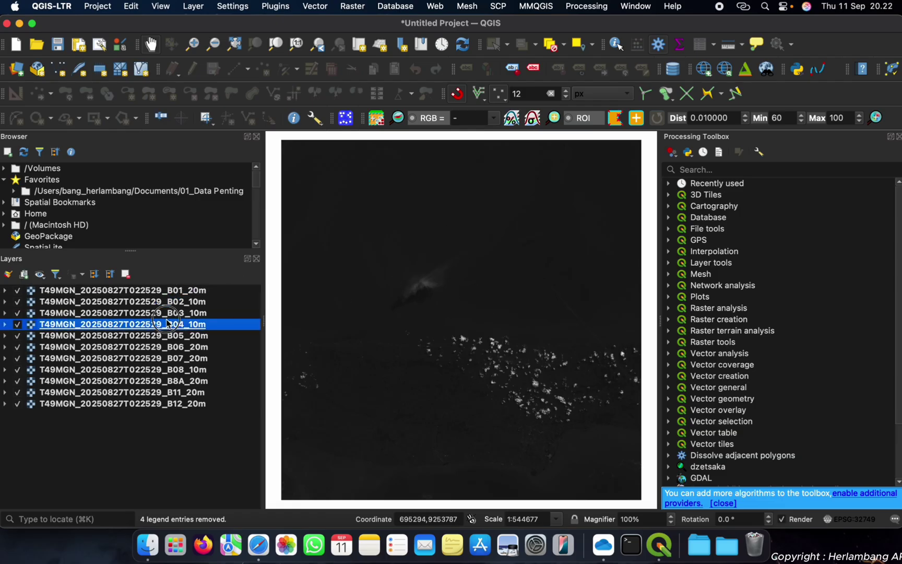
{"action": "left_click", "coordinate": [168, 384]}
{"action": "left_click", "coordinate": [174, 406]}
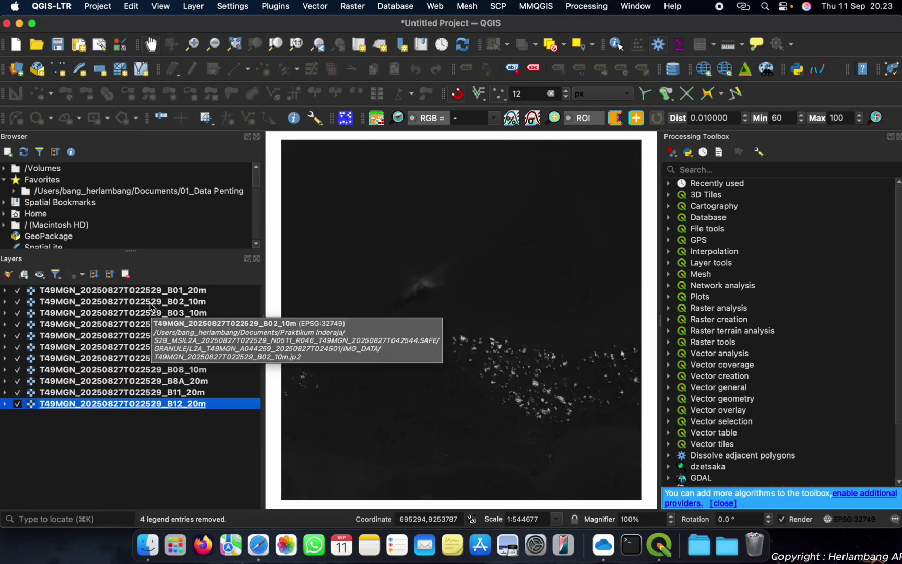
{"action": "left_click", "coordinate": [175, 315]}
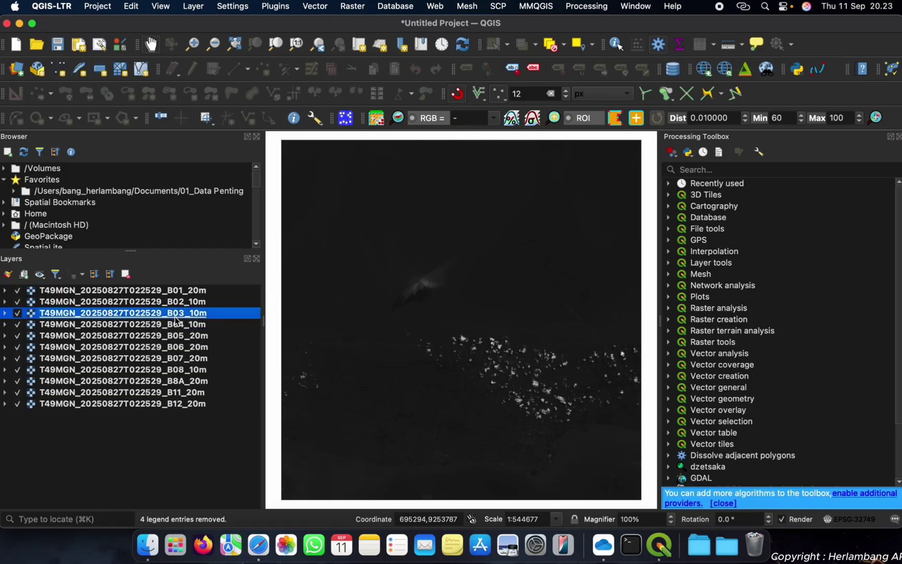
{"action": "left_click", "coordinate": [170, 293]}
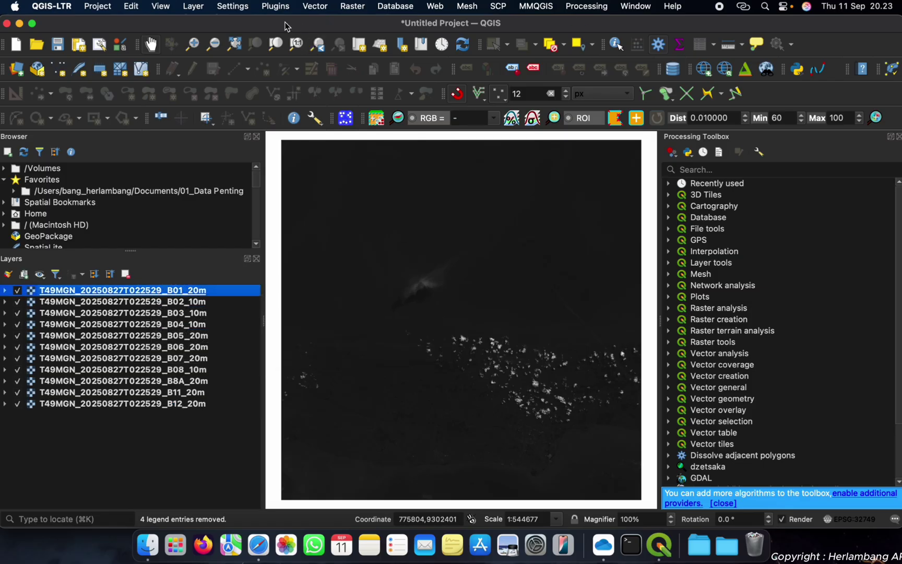
- Search all QGIS plugins for "Semi" and show the details of the Semi-Automatic Classification Plugin
{"action": "left_click", "coordinate": [276, 6]}
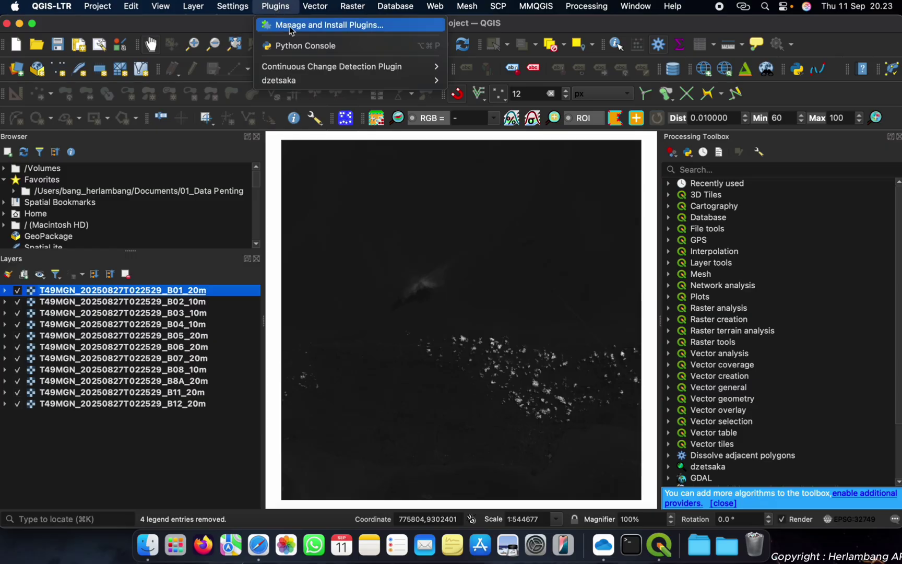
{"action": "left_click", "coordinate": [291, 27]}
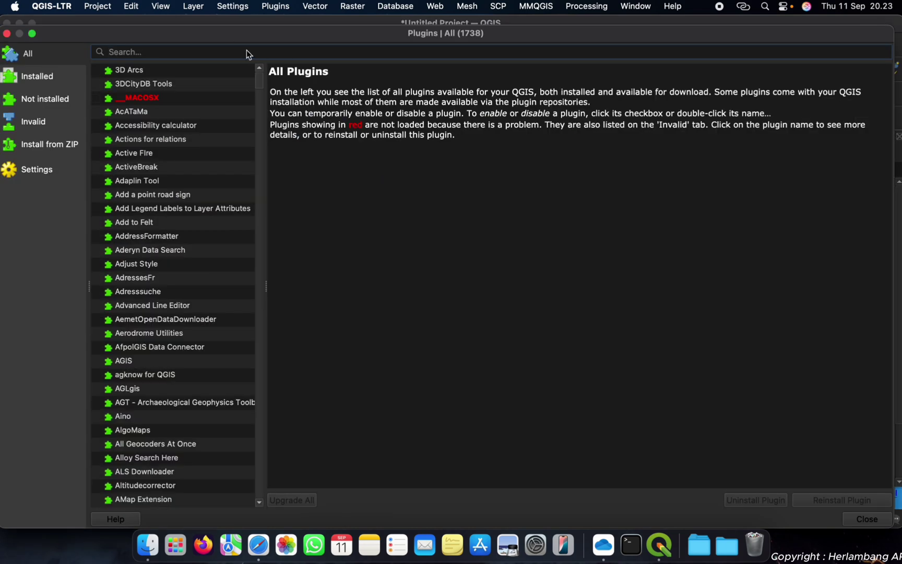
{"action": "type", "text": "Semi A"}
{"action": "key", "text": "BackSpace"}
{"action": "key", "text": "BackSpace"}
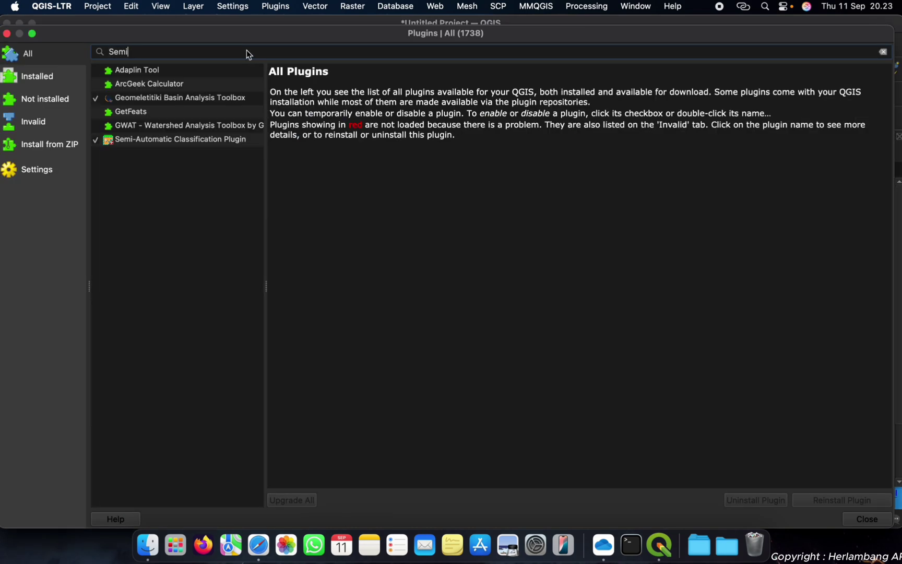
{"action": "left_click", "coordinate": [203, 145]}
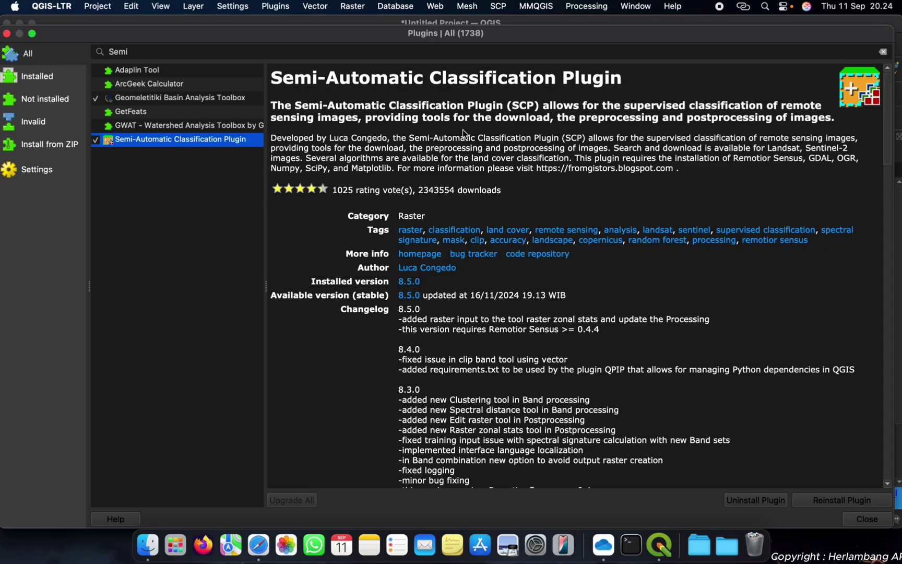
- Review the Semi-Automatic Classification Plugin's description and version information, and close the plugin manager
{"action": "left_click", "coordinate": [193, 128]}
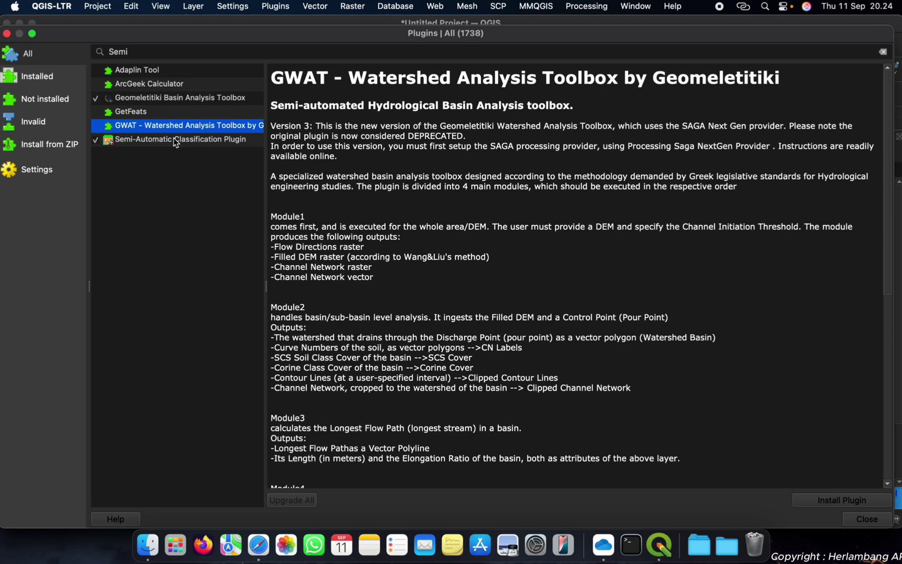
{"action": "left_click", "coordinate": [193, 139]}
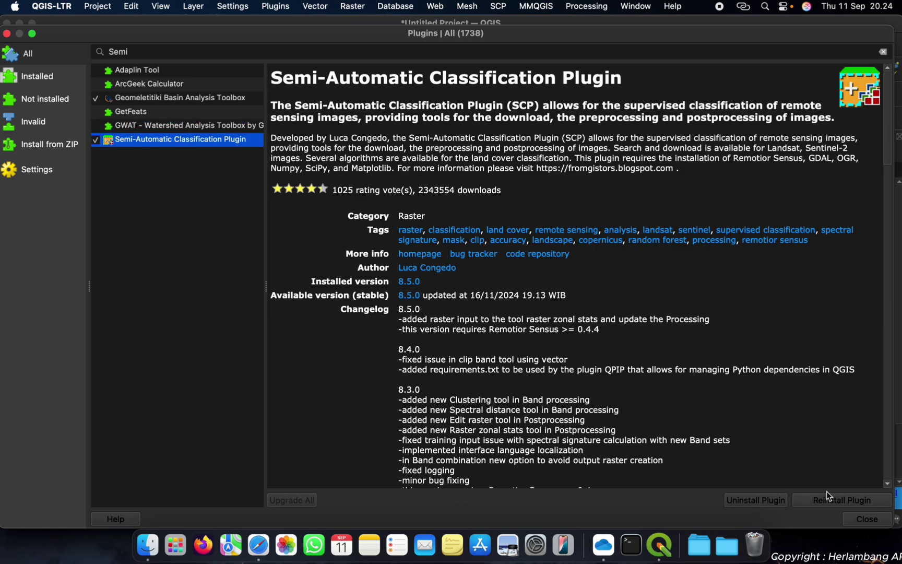
{"action": "left_click", "coordinate": [500, 361]}
{"action": "scroll", "coordinate": [500, 361], "scroll_direction": "down", "scroll_amount": 15}
{"action": "scroll", "coordinate": [500, 361], "scroll_direction": "up", "scroll_amount": 20}
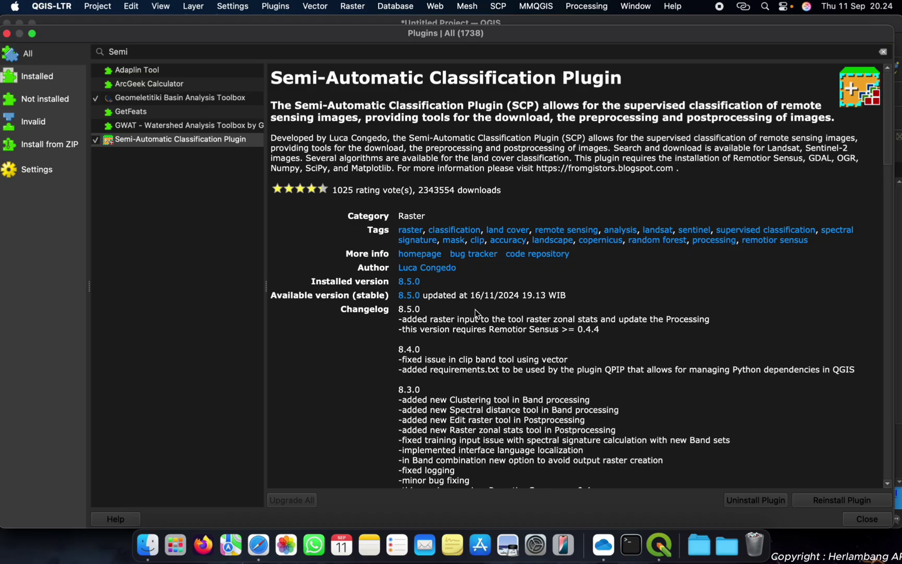
{"action": "left_click_drag", "start_coordinate": [393, 35], "coordinate": [392, 24]}
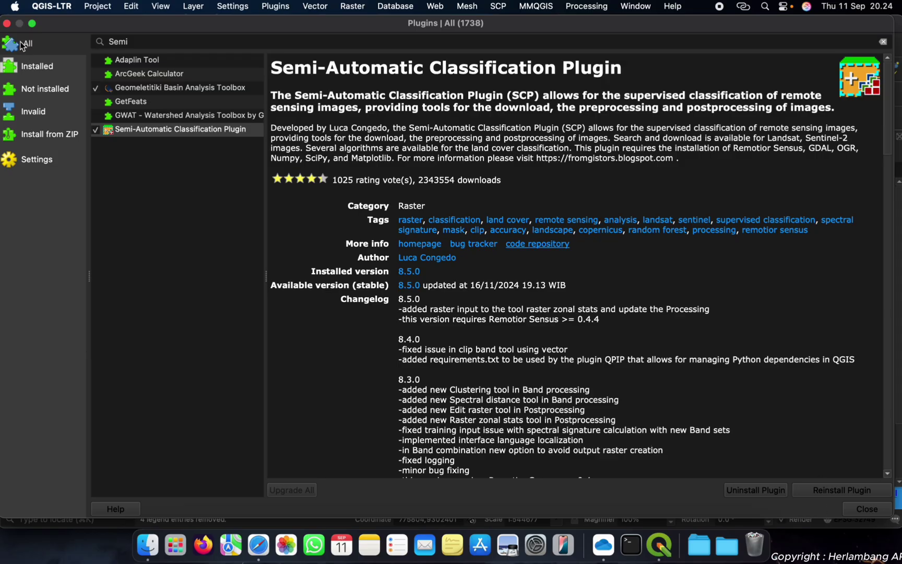
{"action": "left_click", "coordinate": [7, 23]}
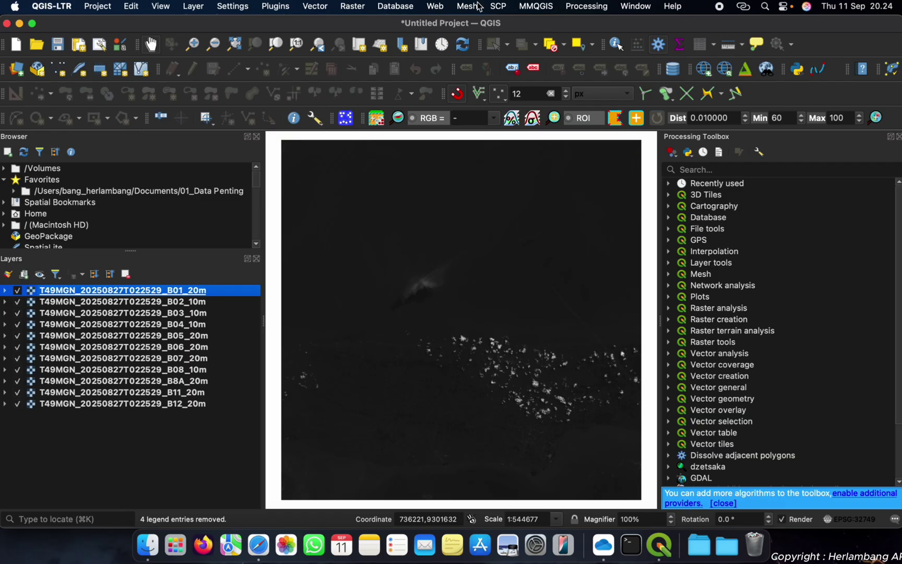
{"action": "left_click", "coordinate": [499, 8]}
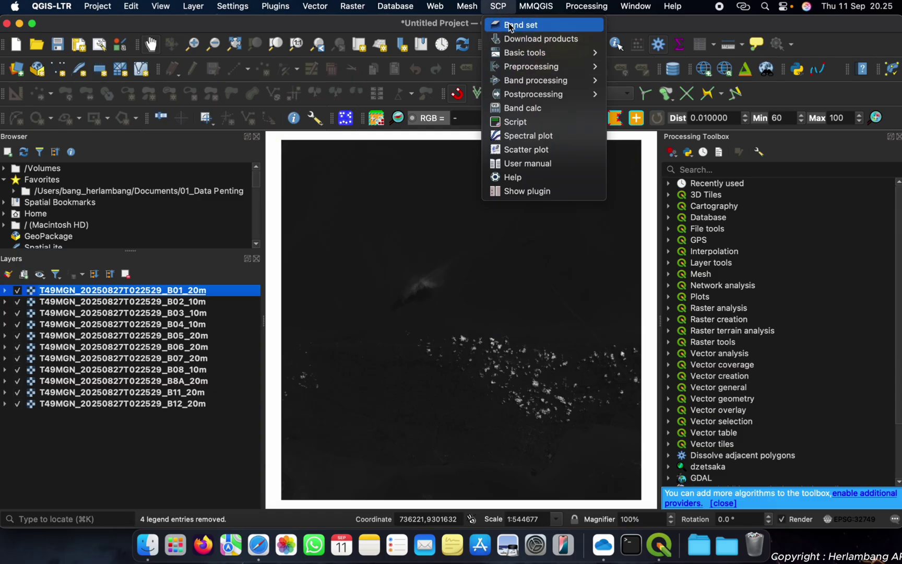
{"action": "left_click", "coordinate": [180, 295]}
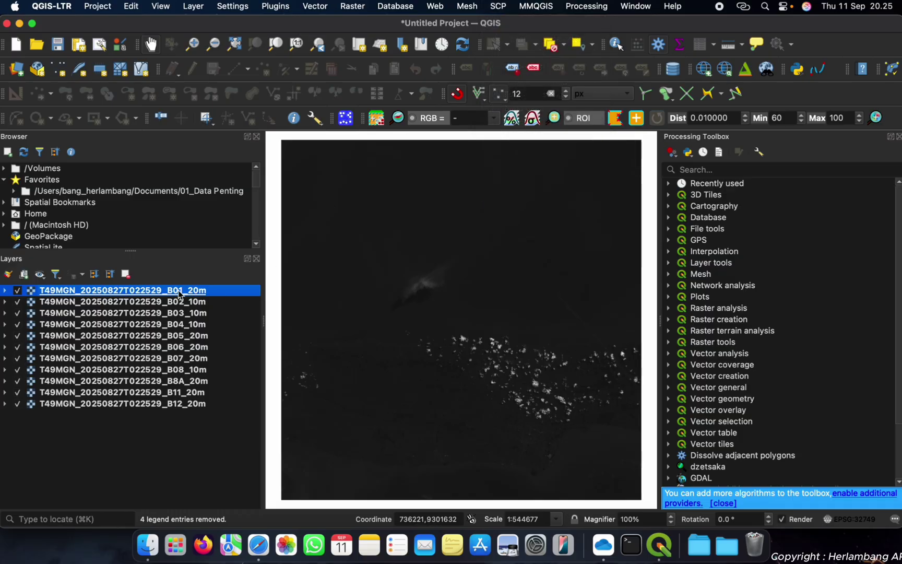
{"action": "mouse_move", "coordinate": [451, 418]}
{"action": "left_mouse_down"}
{"action": "mouse_move", "coordinate": [486, 363]}
{"action": "mouse_move", "coordinate": [441, 395]}
{"action": "mouse_move", "coordinate": [447, 431]}
{"action": "mouse_move", "coordinate": [447, 415]}
{"action": "left_mouse_up"}
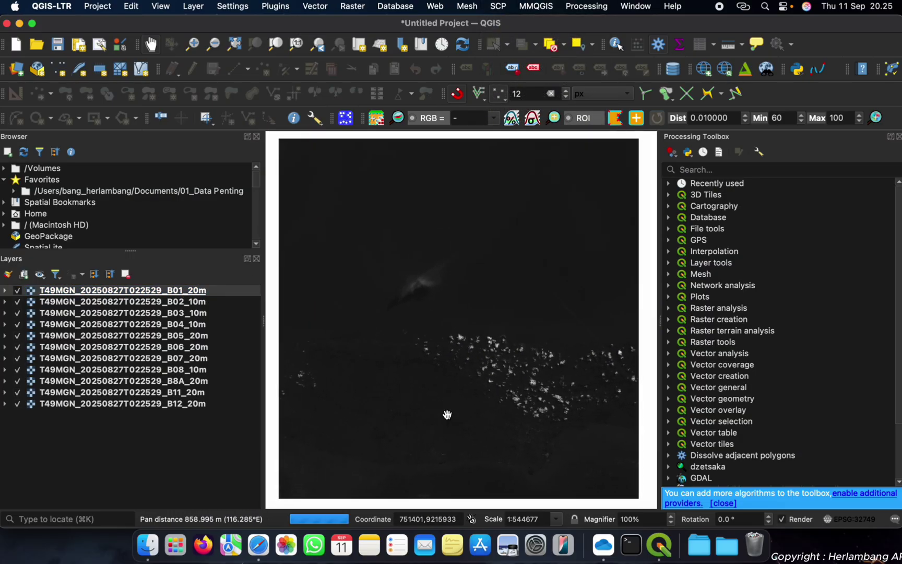
{"action": "left_click", "coordinate": [498, 7]}
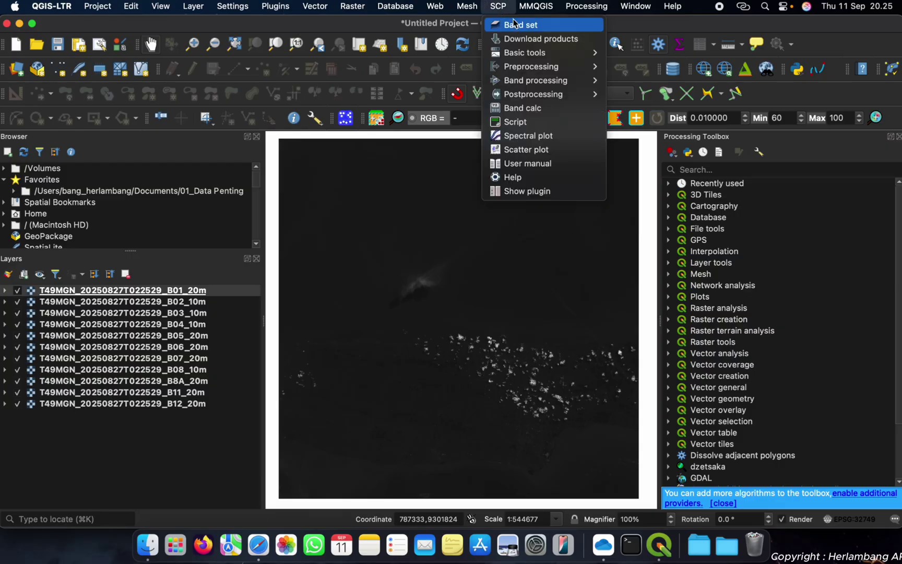
{"action": "left_click", "coordinate": [515, 24]}
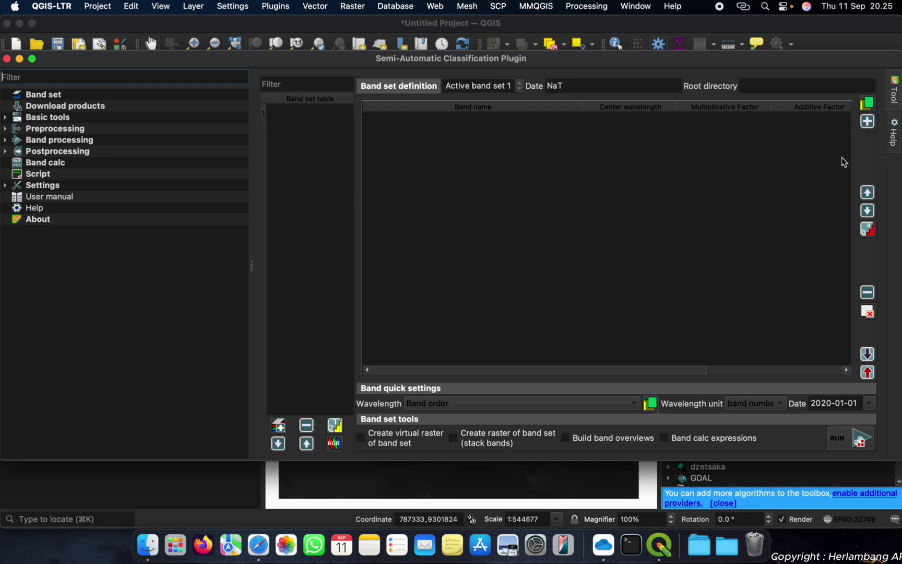
{"action": "left_click", "coordinate": [867, 123]}
{"action": "left_click", "coordinate": [415, 362]}
{"action": "left_click", "coordinate": [7, 59]}
- Open the SCP band set definition and add all loaded band layers from B01 to B12 to band set 1
{"action": "left_click", "coordinate": [499, 6]}
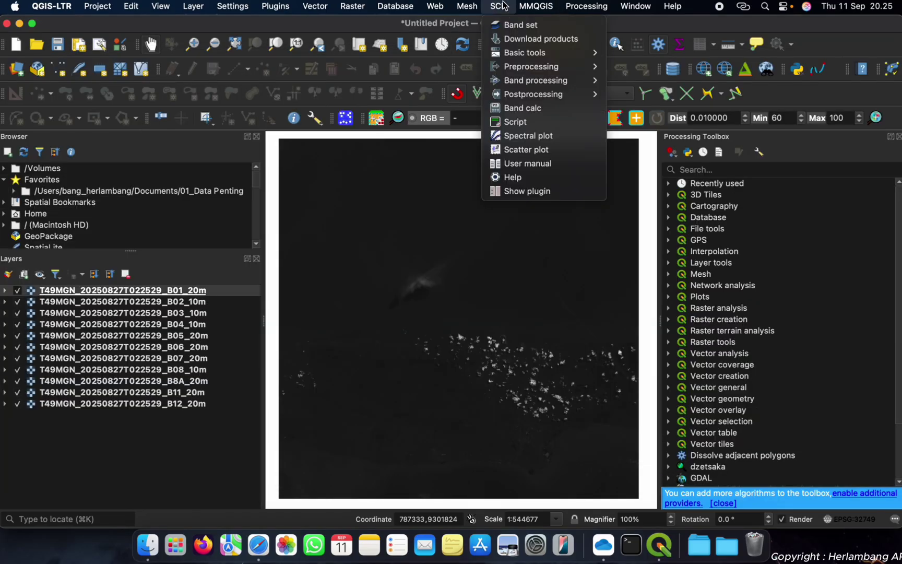
{"action": "left_click", "coordinate": [511, 21]}
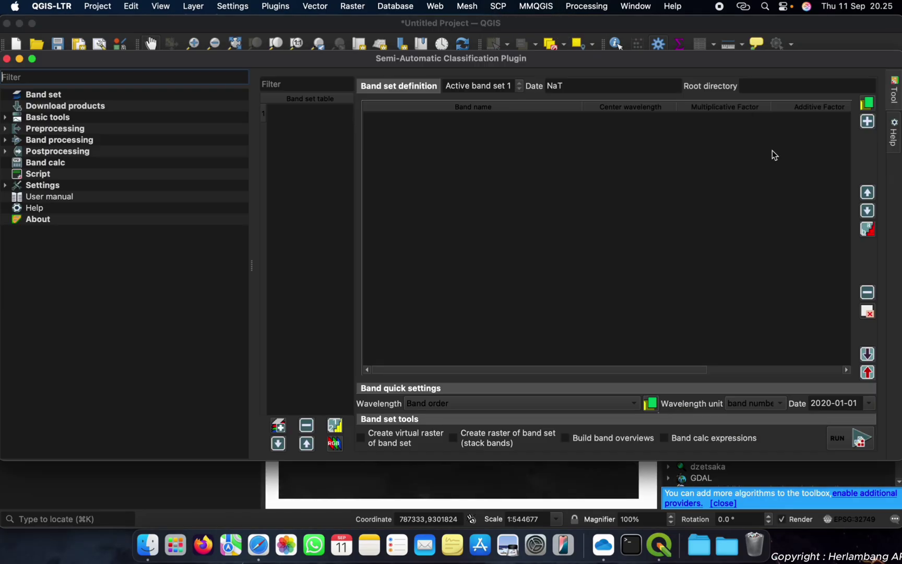
{"action": "left_click", "coordinate": [867, 121]}
{"action": "left_click", "coordinate": [623, 255]}
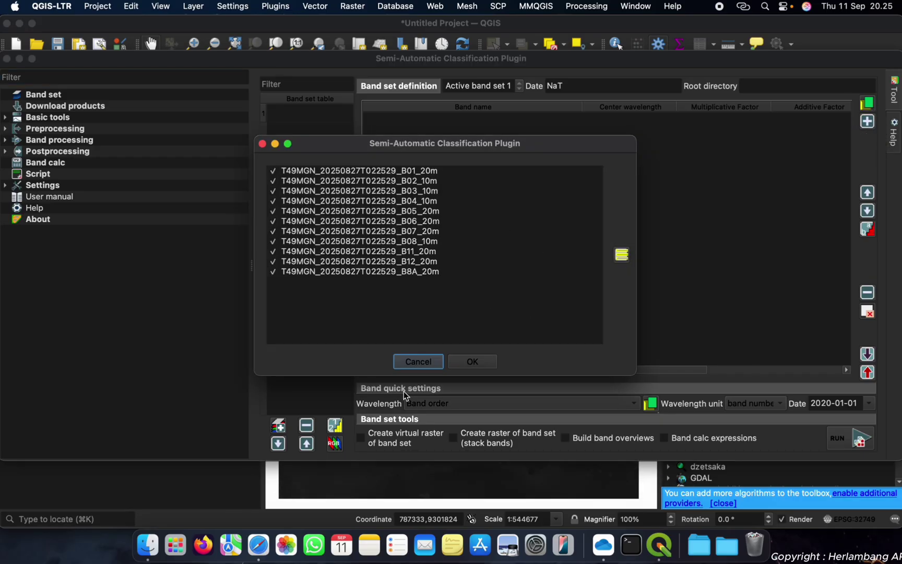
{"action": "left_click", "coordinate": [472, 360]}
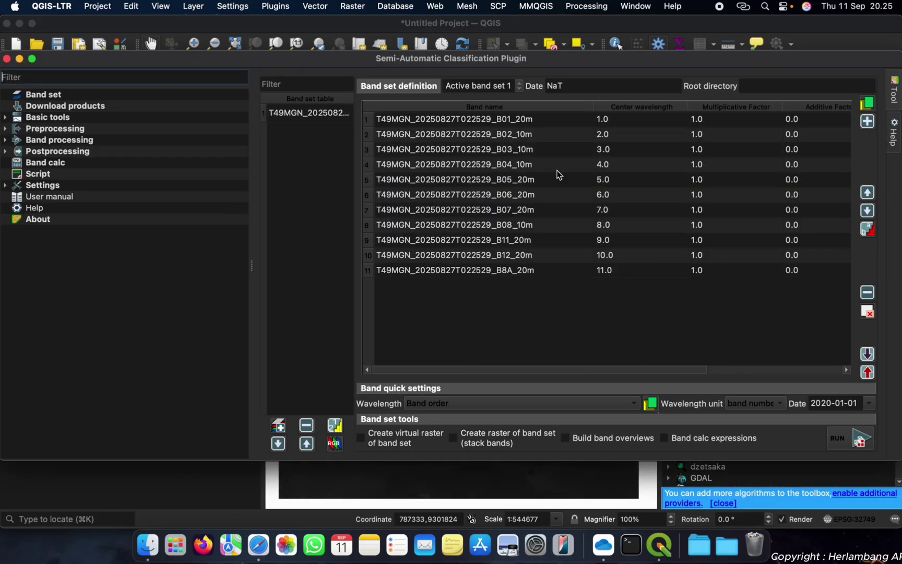
- Move the B8A_20m band up two places so it sits between B08_10m and B11_20m
{"action": "left_click", "coordinate": [516, 276]}
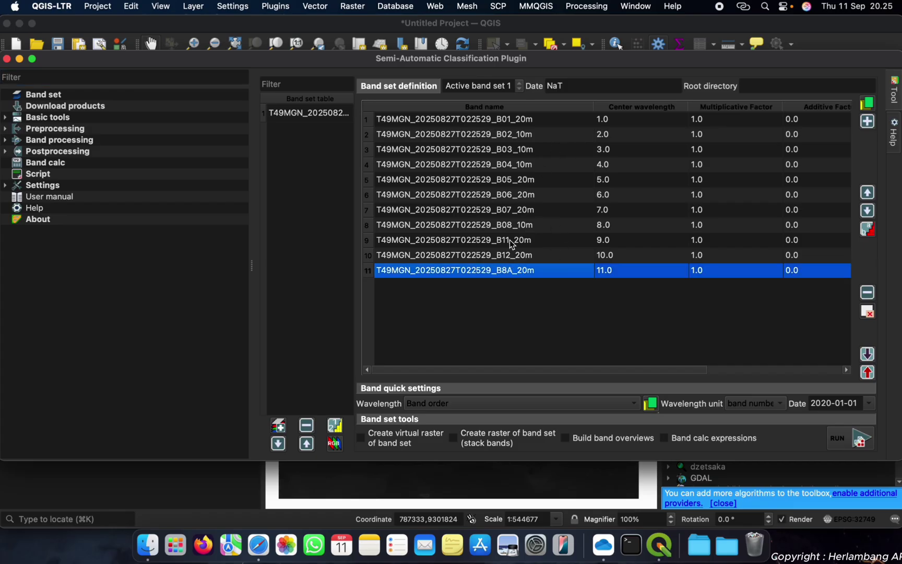
{"action": "left_click", "coordinate": [867, 193]}
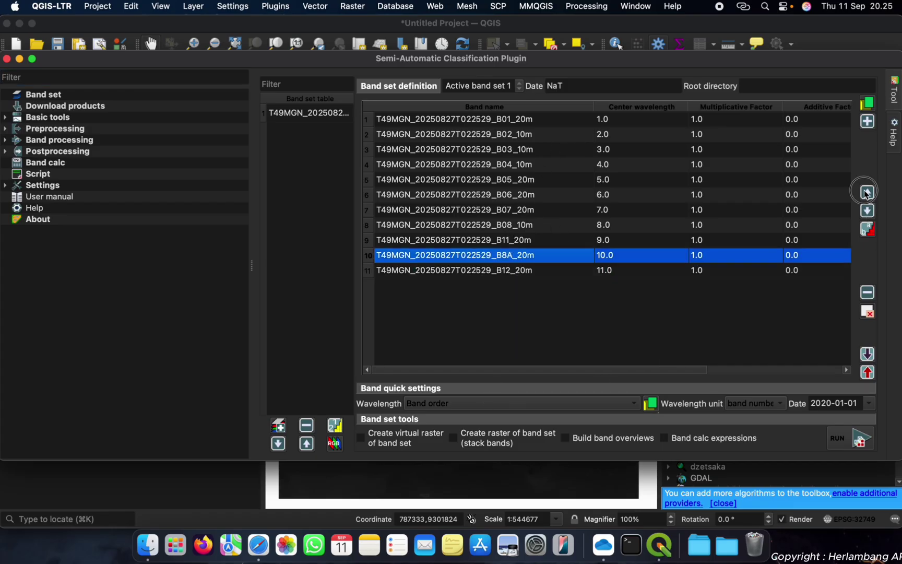
{"action": "left_click", "coordinate": [867, 193]}
- Set the band set's wavelength quick setting to Sentinel-2 [bands 1,2,3,4,5,6,7,8,8A,9,10,11,12]
{"action": "left_click", "coordinate": [470, 407]}
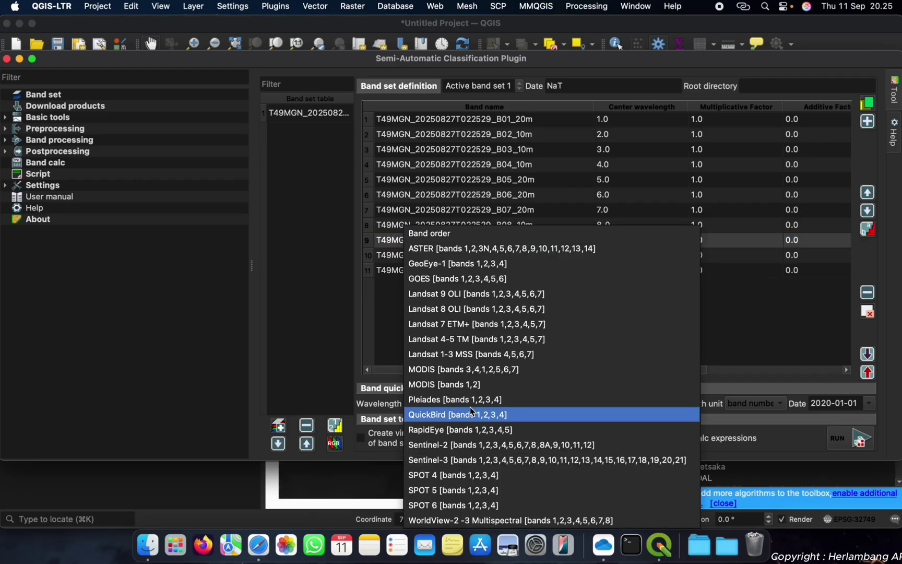
{"action": "left_click", "coordinate": [467, 446]}
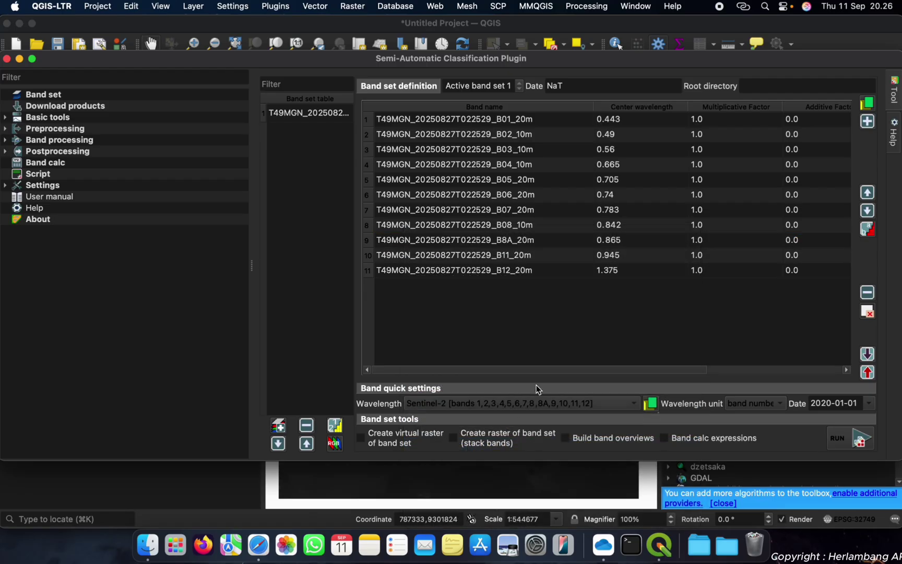
{"action": "left_click", "coordinate": [461, 406]}
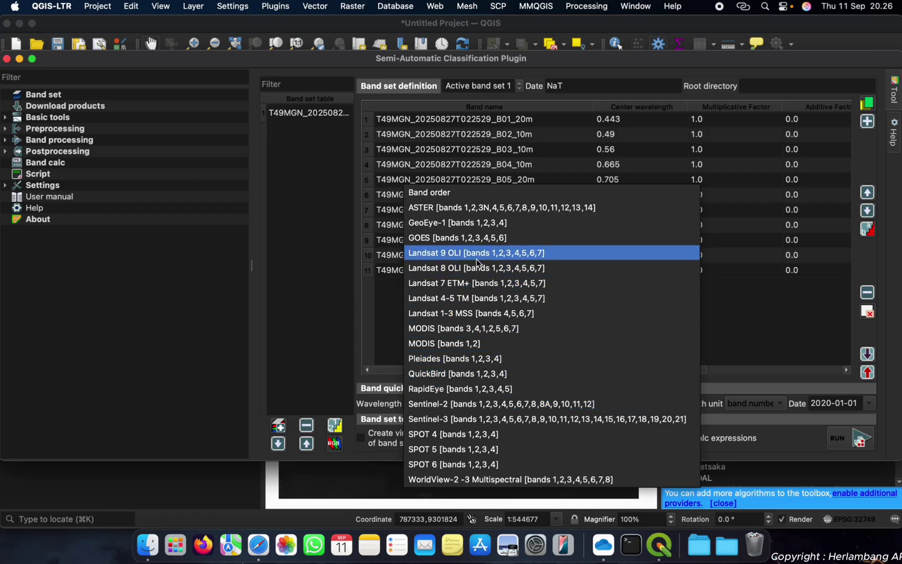
{"action": "left_click", "coordinate": [754, 334]}
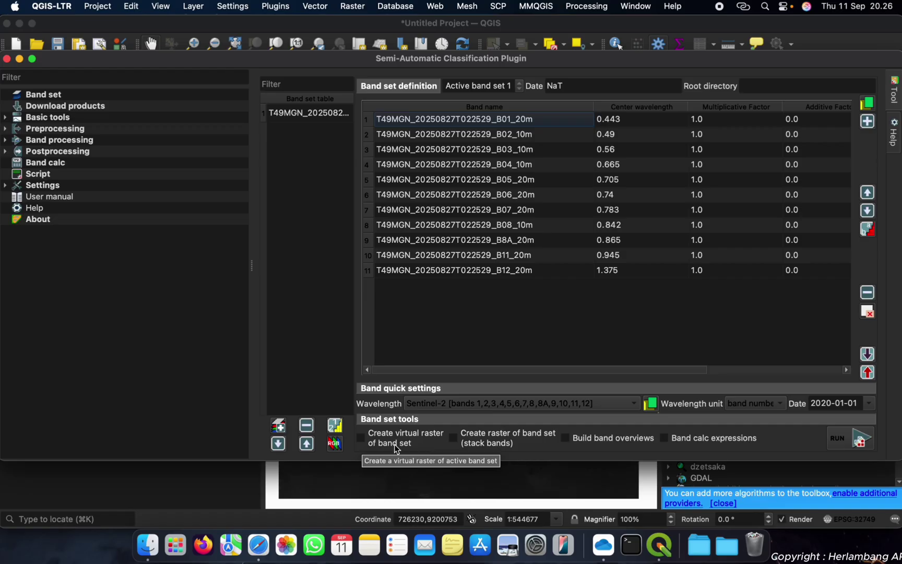
- Enable creating a virtual raster of the band set, leaving the other band set tools off, and run it
{"action": "left_click", "coordinate": [361, 439]}
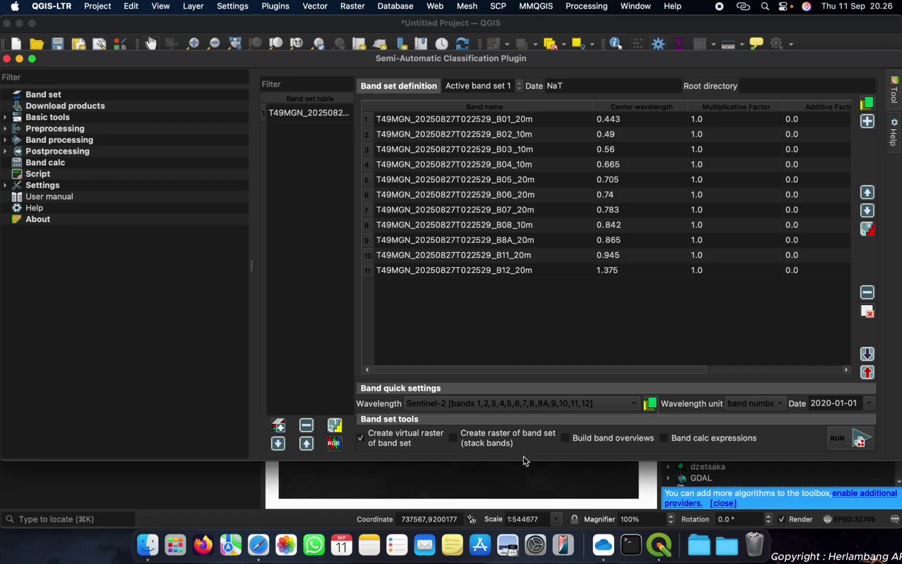
{"action": "left_click", "coordinate": [512, 272]}
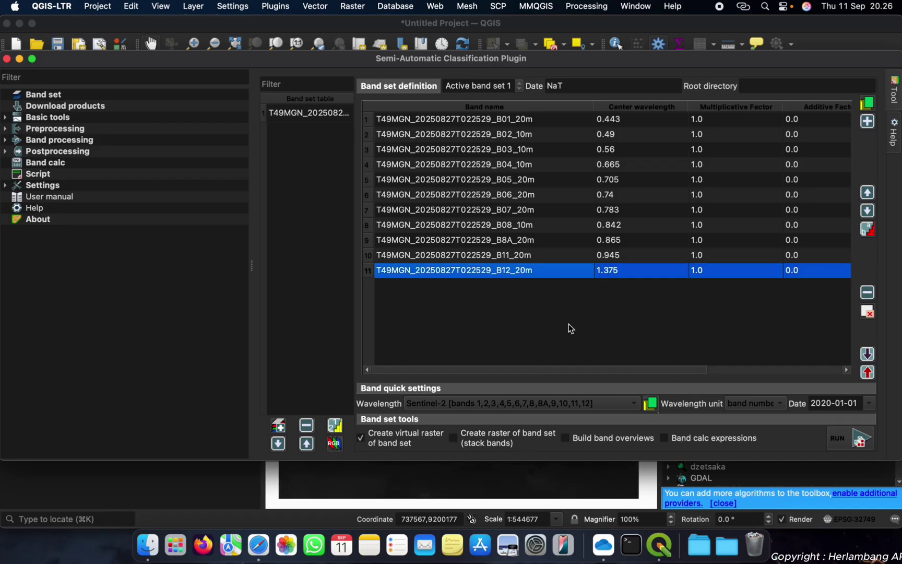
{"action": "left_click", "coordinate": [842, 440]}
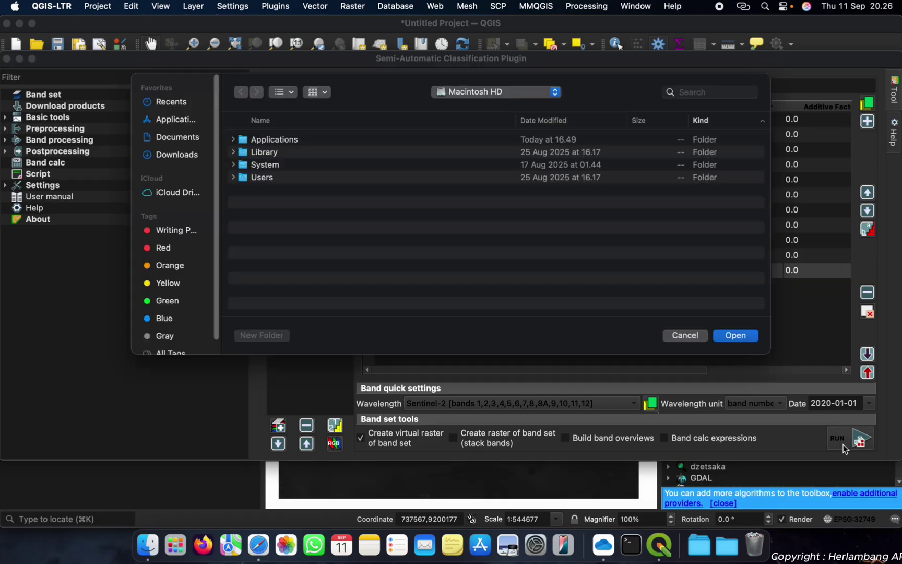
- Create a folder named Pre Processing inside the S2B_MSIL2A .SAFE folder in Documents > Praktikum Inderaja
{"action": "left_click", "coordinate": [163, 137]}
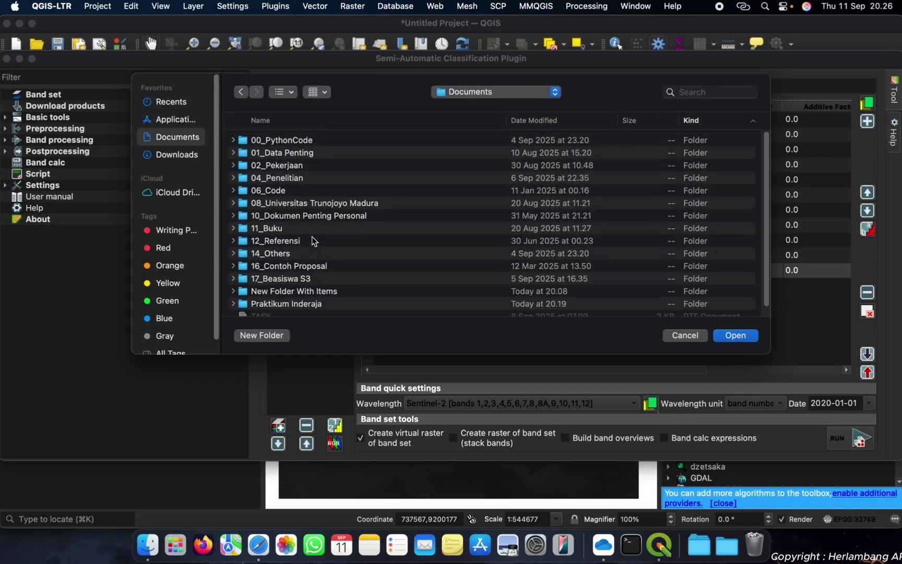
{"action": "scroll", "coordinate": [313, 241], "scroll_direction": "down", "scroll_amount": 1}
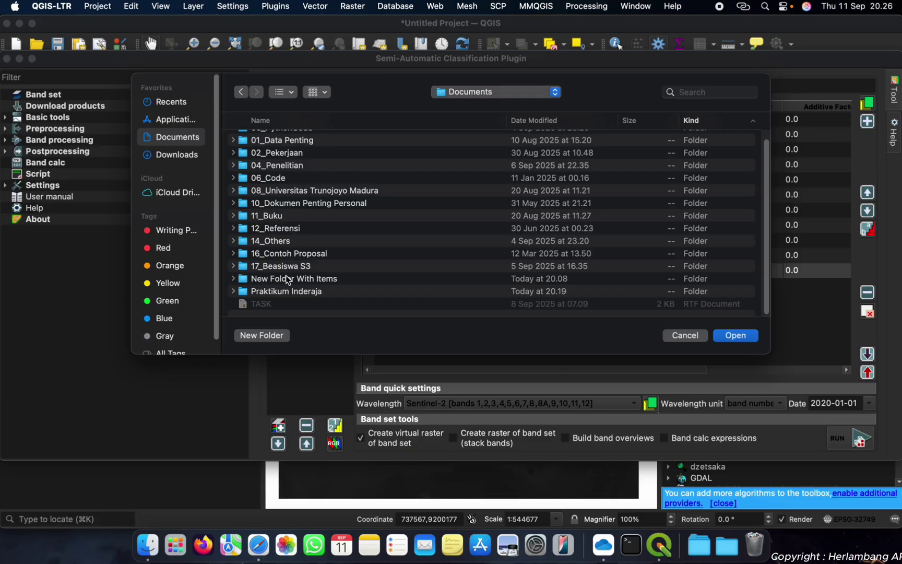
{"action": "double_click", "coordinate": [287, 291]}
{"action": "double_click", "coordinate": [287, 140]}
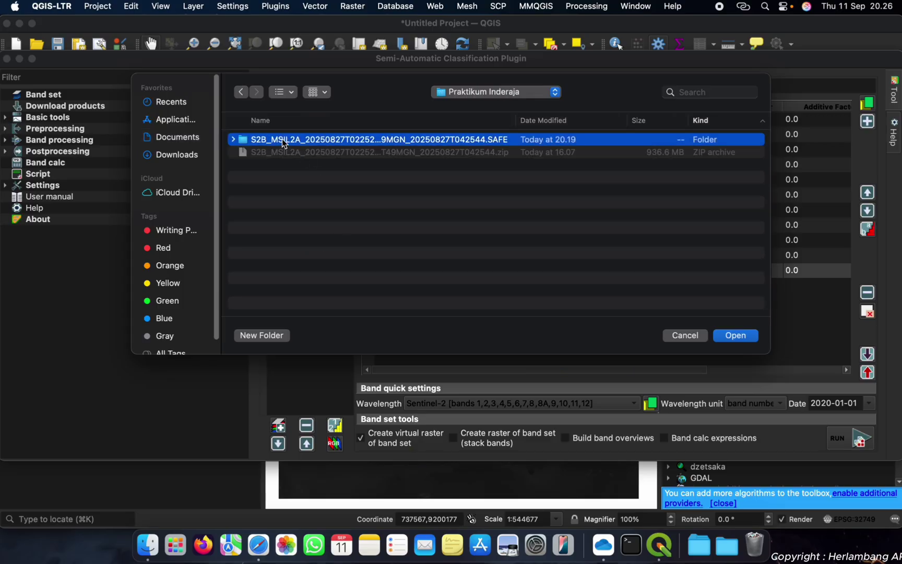
{"action": "left_click", "coordinate": [263, 335]}
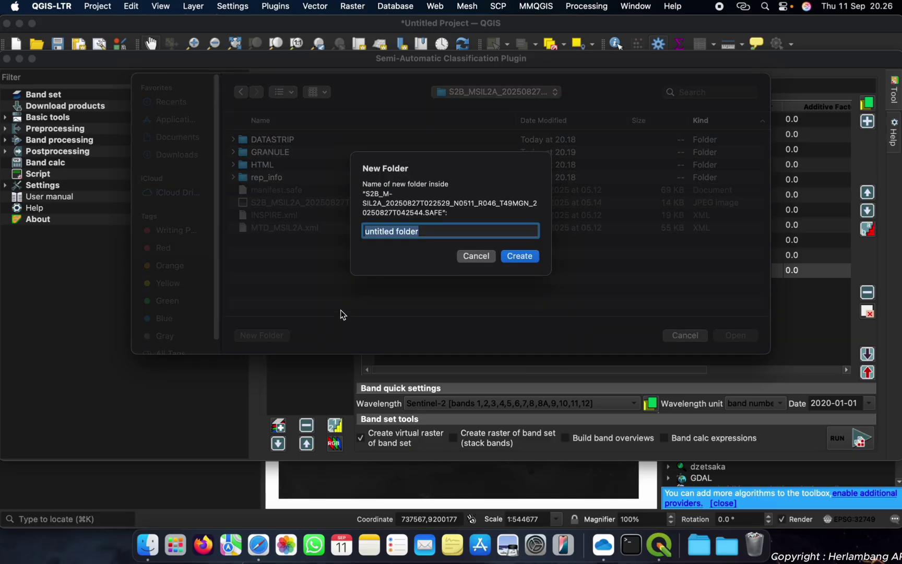
{"action": "type", "text": "Pre Processi"}
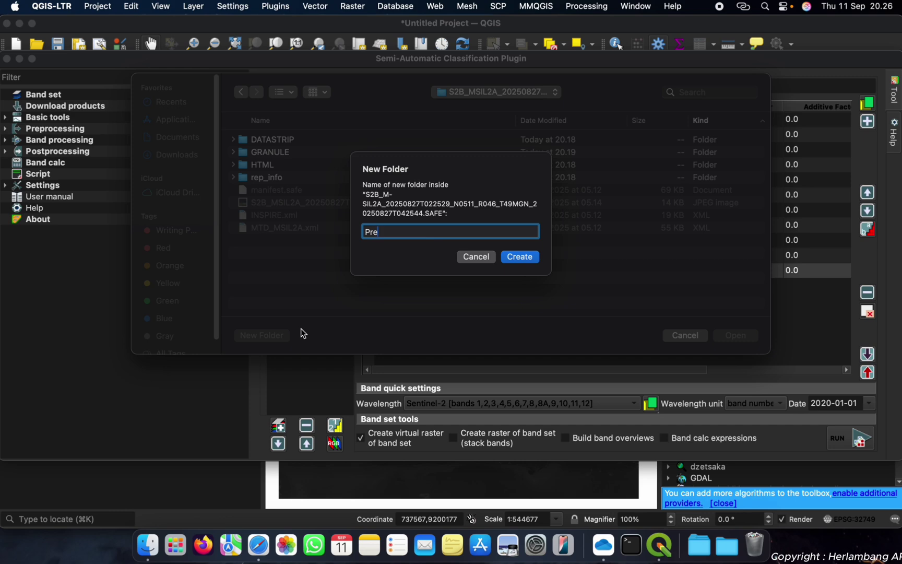
{"action": "type", "text": "ng"}
{"action": "left_click", "coordinate": [511, 259]}
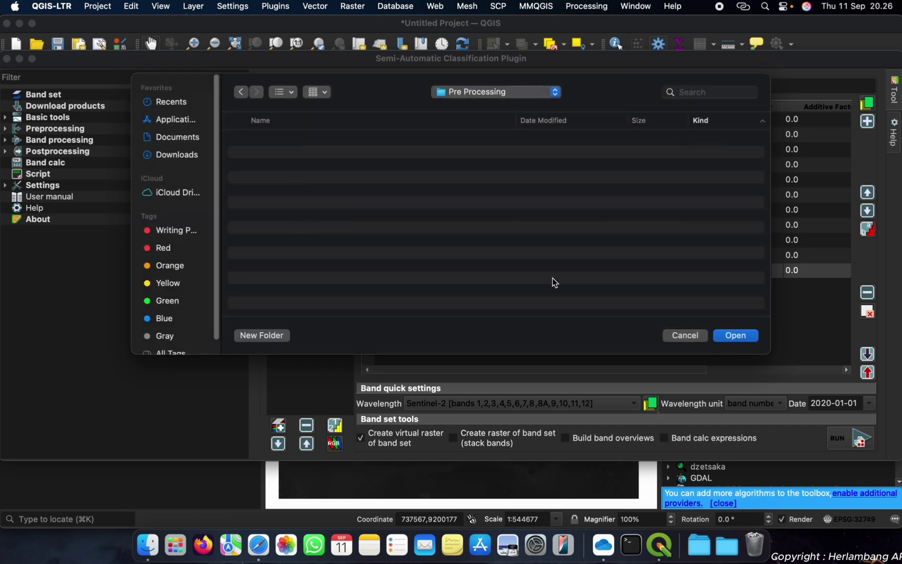
- Create a Virtual Raster subfolder inside Pre Processing and choose it as the output location for the virtual raster
{"action": "left_click", "coordinate": [262, 335]}
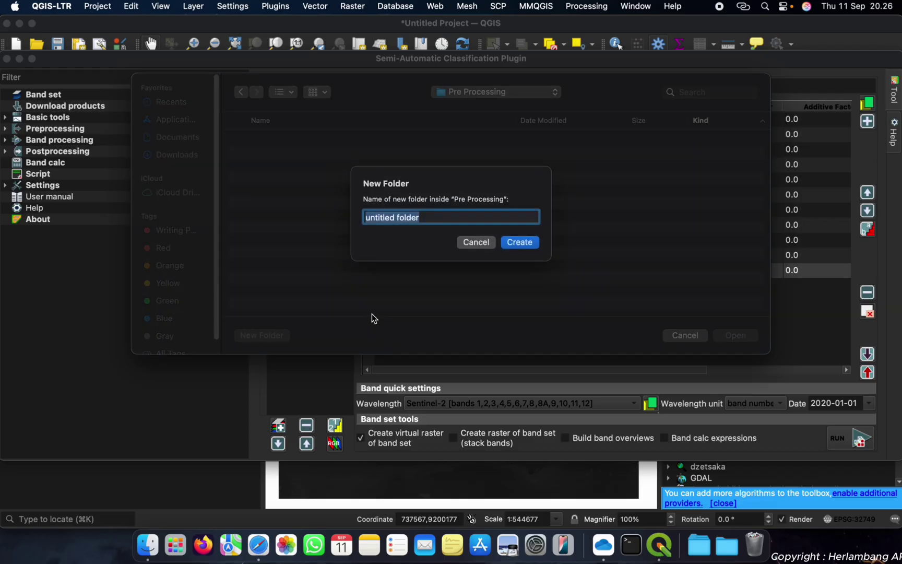
{"action": "type", "text": "Virtual "}
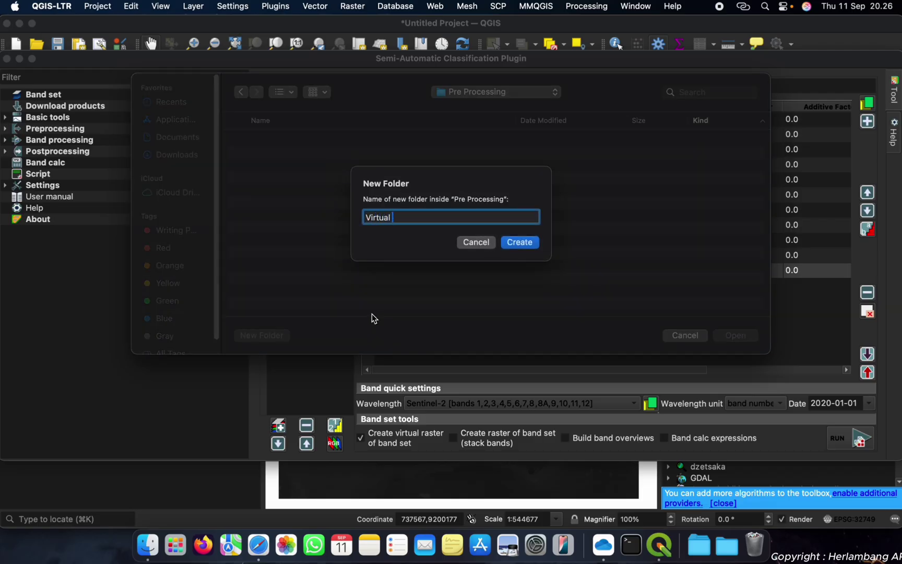
{"action": "type", "text": "Raster"}
{"action": "left_click", "coordinate": [524, 242]}
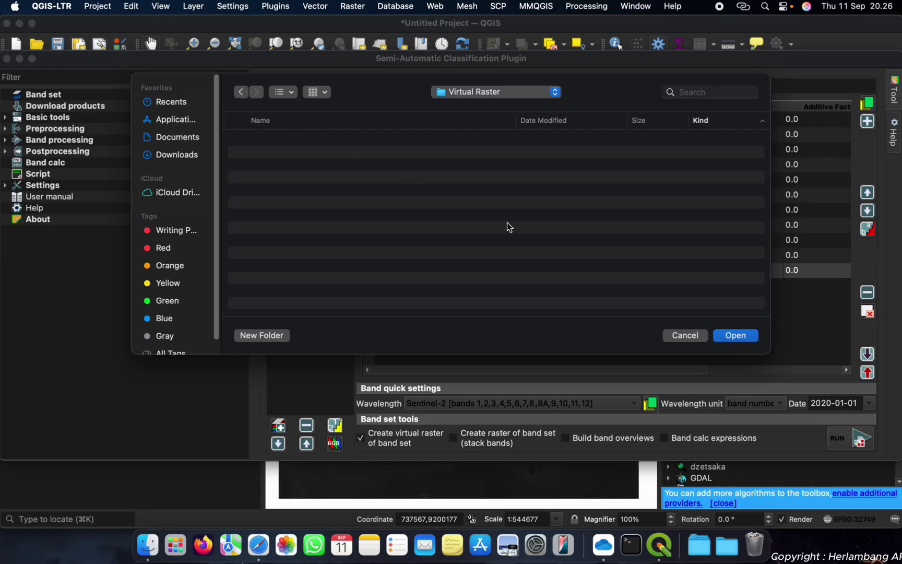
{"action": "left_click", "coordinate": [732, 341]}
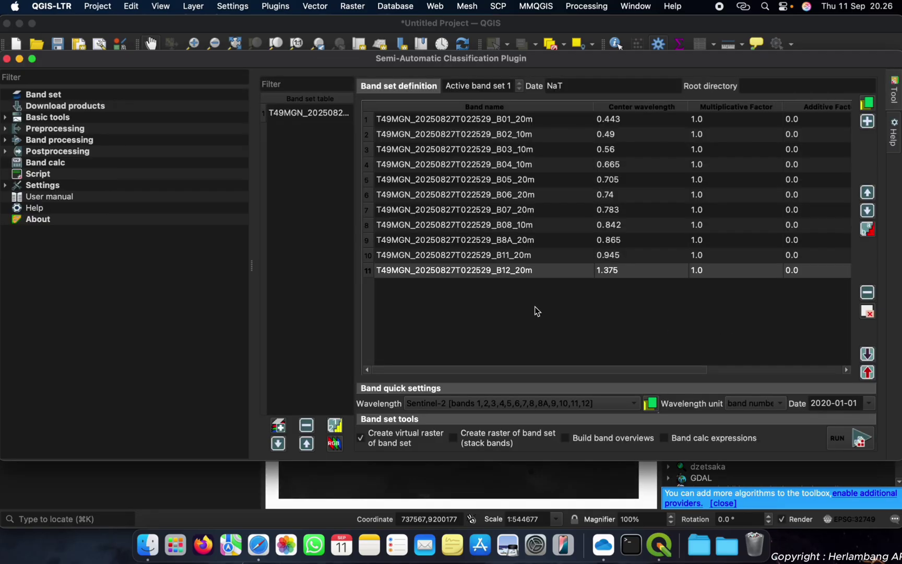
- Bring the main map window back to the front and dismiss the SCP information notice
{"action": "key", "text": "ctrl+Down"}
{"action": "left_click", "coordinate": [464, 392]}
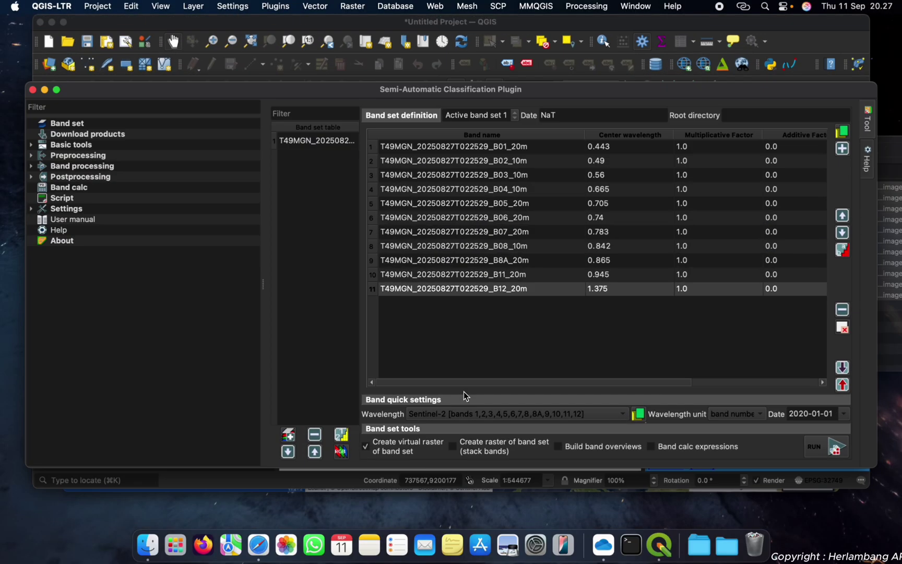
{"action": "key", "text": "ctrl+Down"}
{"action": "left_click", "coordinate": [440, 179]}
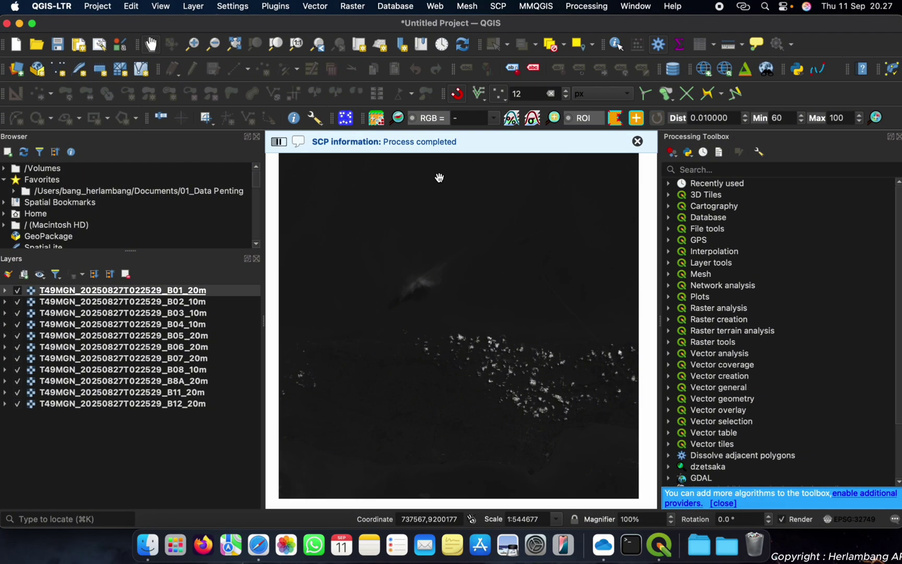
{"action": "left_click", "coordinate": [638, 142]}
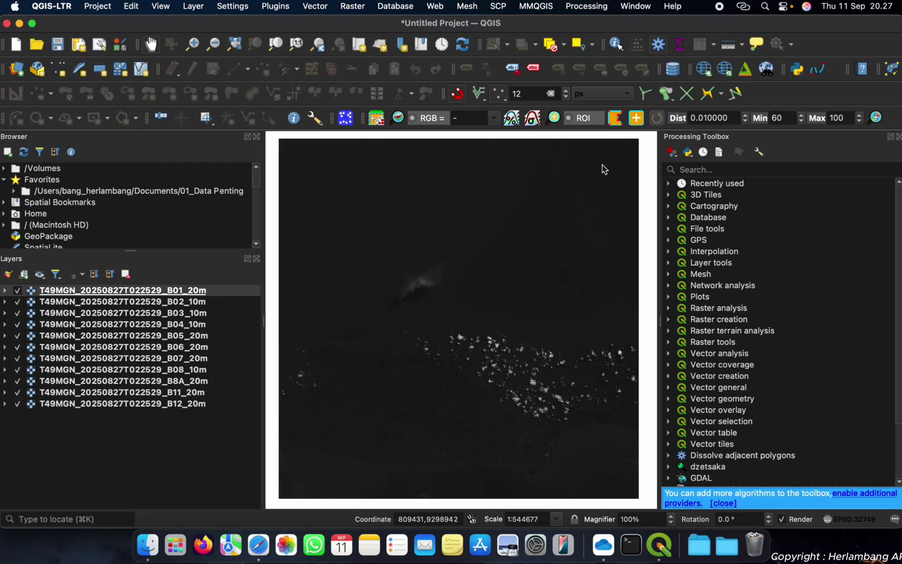
- From Finder, add T49MGN_20250827T022529_B01_2_virtual_rast.vrt in Pre Processing > Virtual Raster to QGIS above the single-band layers
{"action": "left_click", "coordinate": [148, 545]}
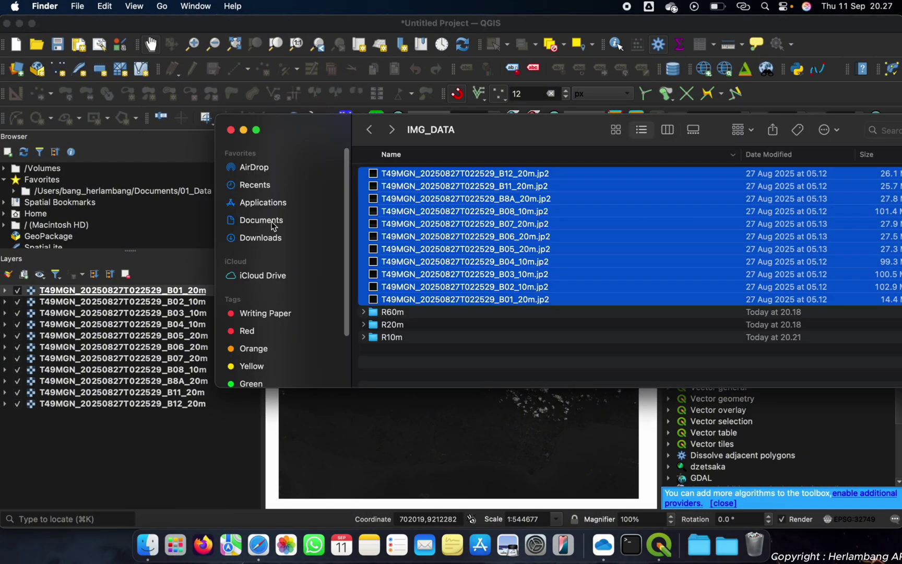
{"action": "left_click", "coordinate": [374, 132]}
{"action": "left_click", "coordinate": [374, 132]}
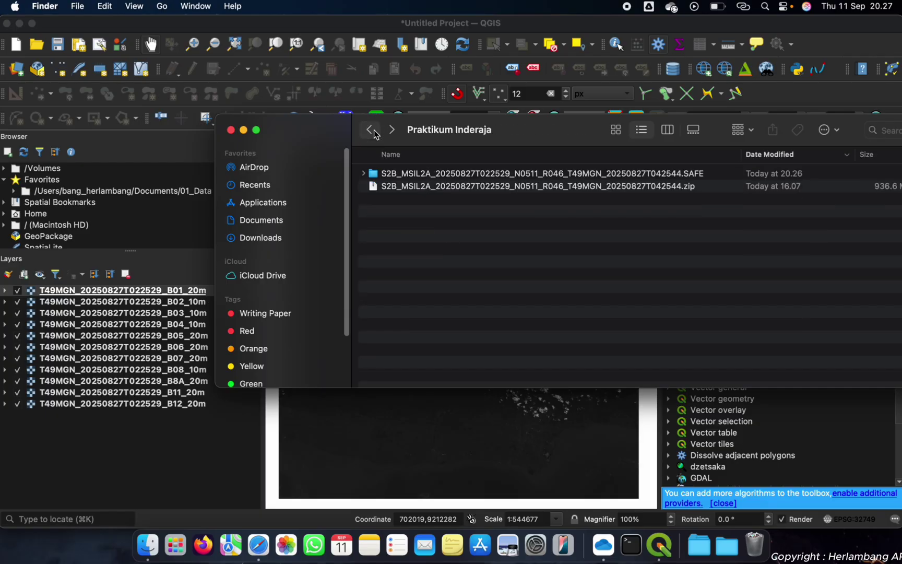
{"action": "left_click", "coordinate": [374, 131]}
{"action": "left_click", "coordinate": [391, 130]}
{"action": "double_click", "coordinate": [403, 177]}
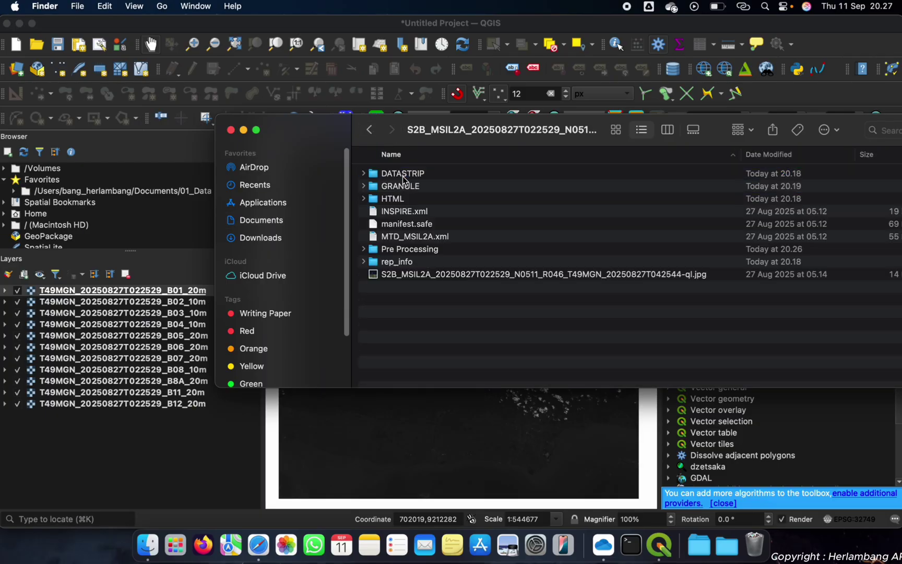
{"action": "double_click", "coordinate": [394, 249]}
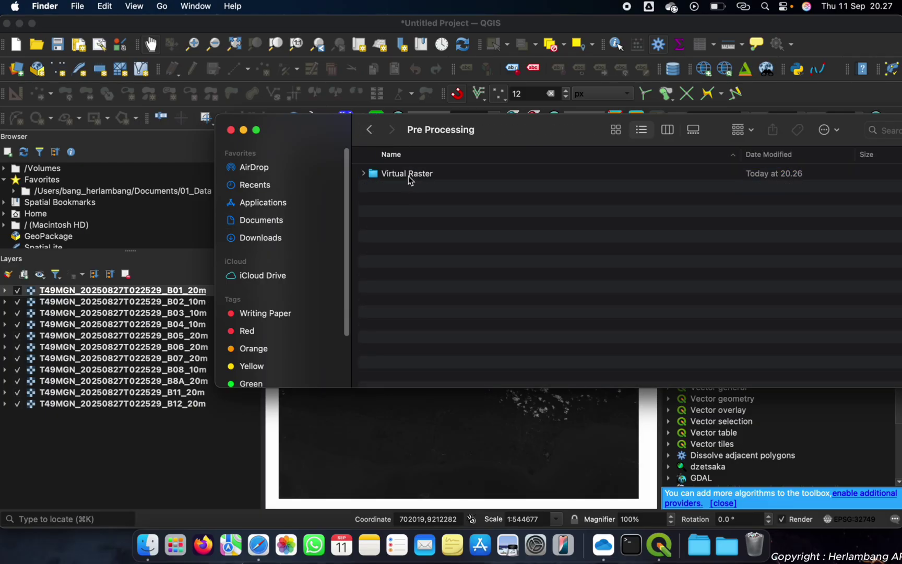
{"action": "double_click", "coordinate": [408, 176]}
{"action": "left_click", "coordinate": [430, 179]}
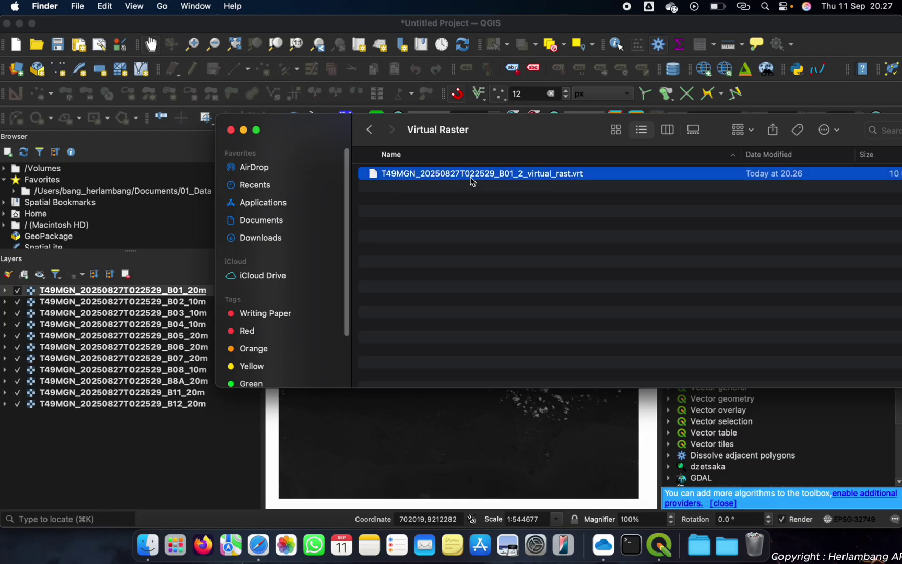
{"action": "left_click_drag", "start_coordinate": [478, 178], "coordinate": [126, 290]}
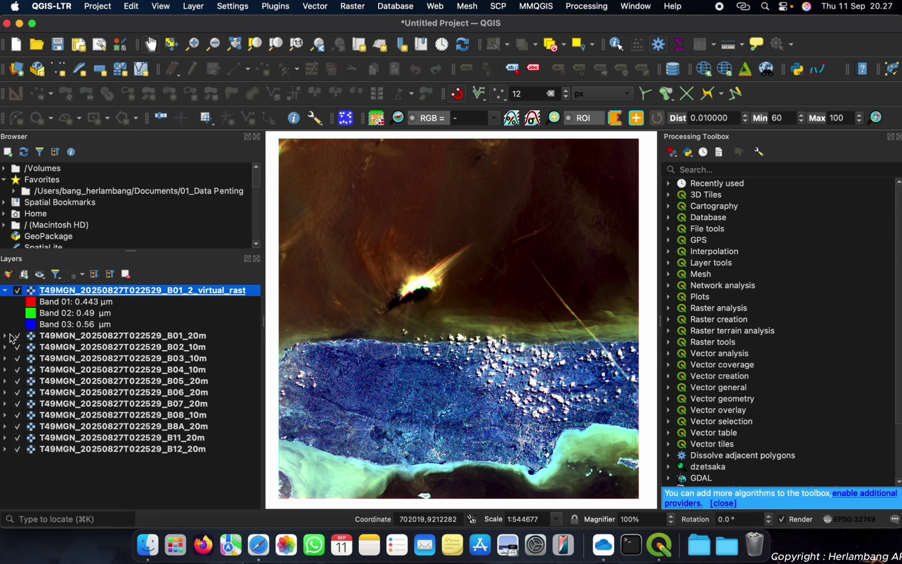
- Hide all single-band layers from B01_20m to B12_20m, leaving only the virtual raster layer visible
{"action": "left_click", "coordinate": [19, 336]}
{"action": "left_click", "coordinate": [19, 348]}
{"action": "left_click", "coordinate": [19, 358]}
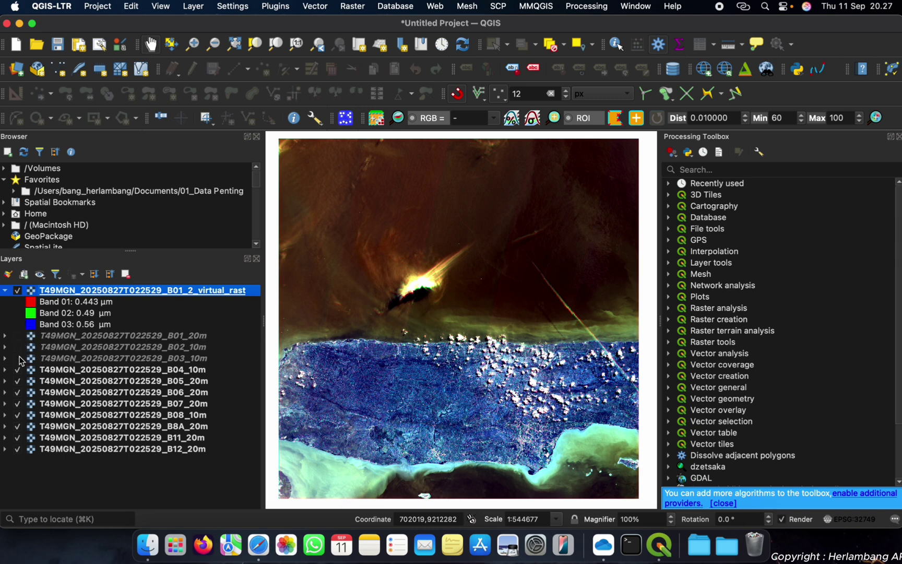
{"action": "left_click", "coordinate": [18, 369]}
{"action": "left_click", "coordinate": [18, 381]}
{"action": "left_click", "coordinate": [18, 393]}
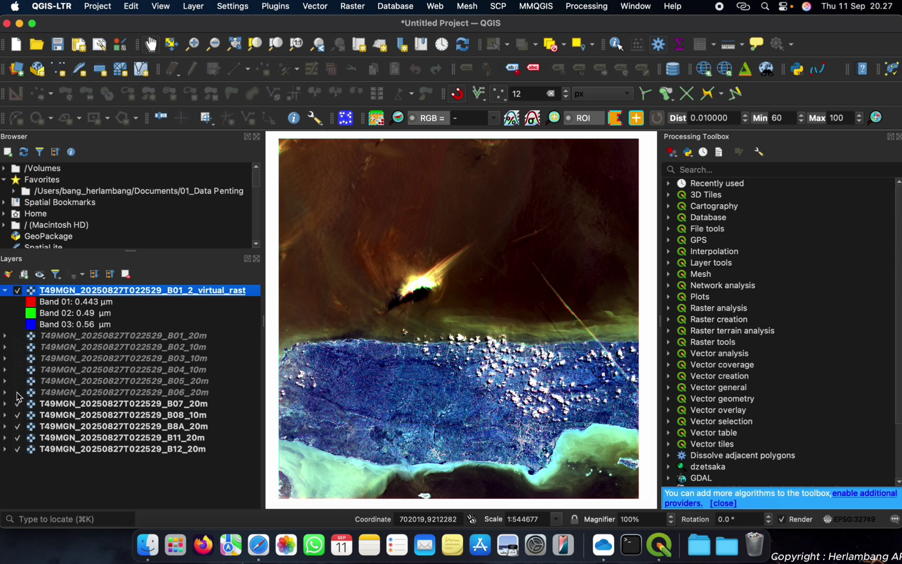
{"action": "left_click", "coordinate": [17, 404]}
{"action": "left_click", "coordinate": [18, 415]}
{"action": "left_click", "coordinate": [19, 404]}
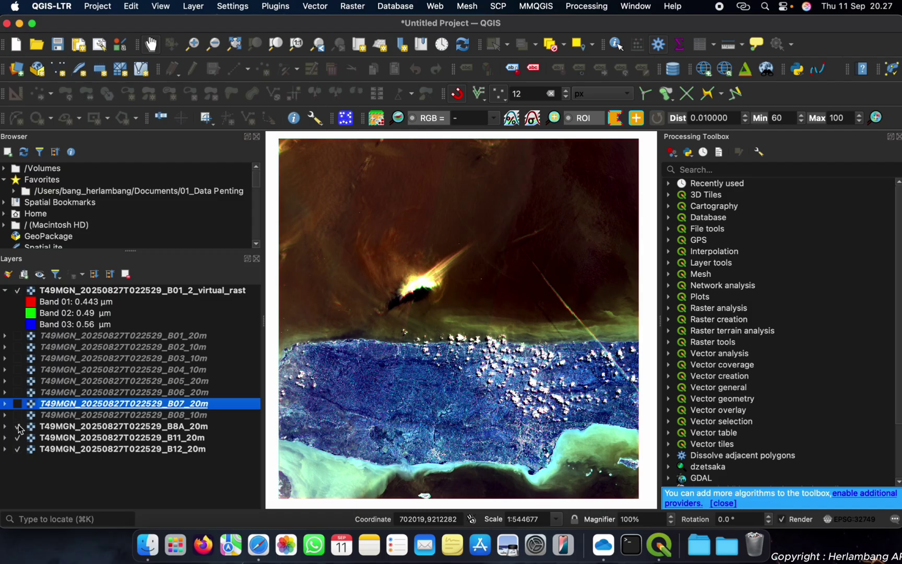
{"action": "left_click", "coordinate": [18, 427]}
{"action": "left_click", "coordinate": [18, 438]}
{"action": "left_click", "coordinate": [18, 450]}
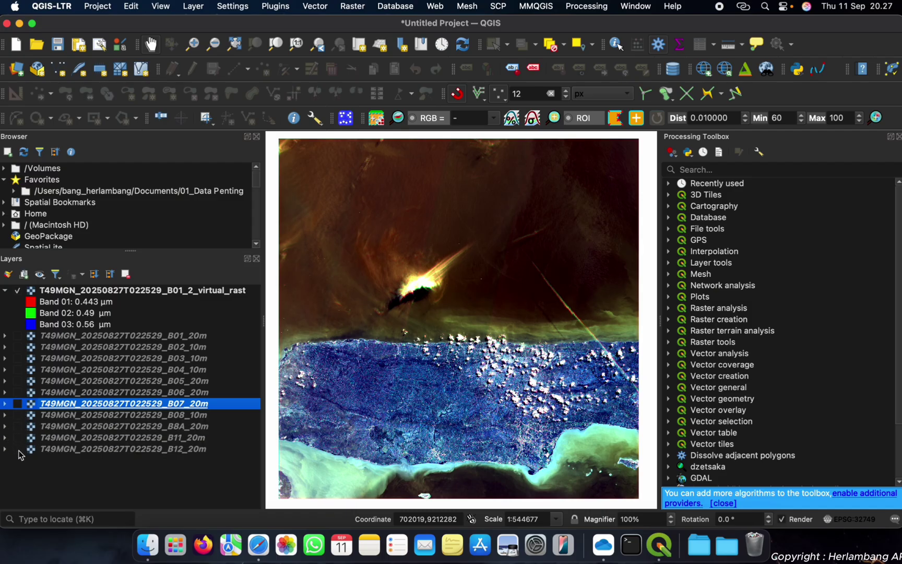
- Set the SCP RGB composite to 4-3-2 and hide the B01_2_virtual_rast layer
{"action": "left_click", "coordinate": [98, 293]}
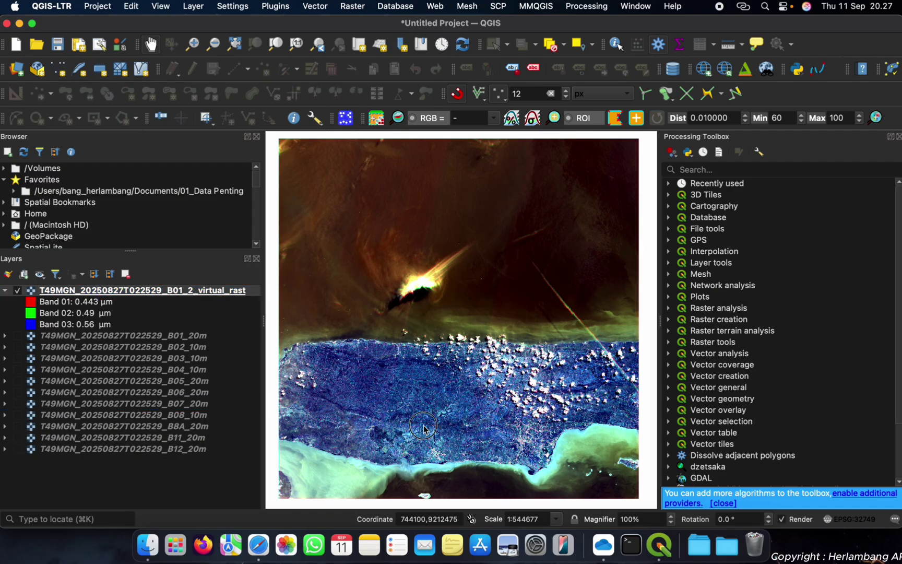
{"action": "left_click_drag", "start_coordinate": [427, 415], "coordinate": [443, 347]}
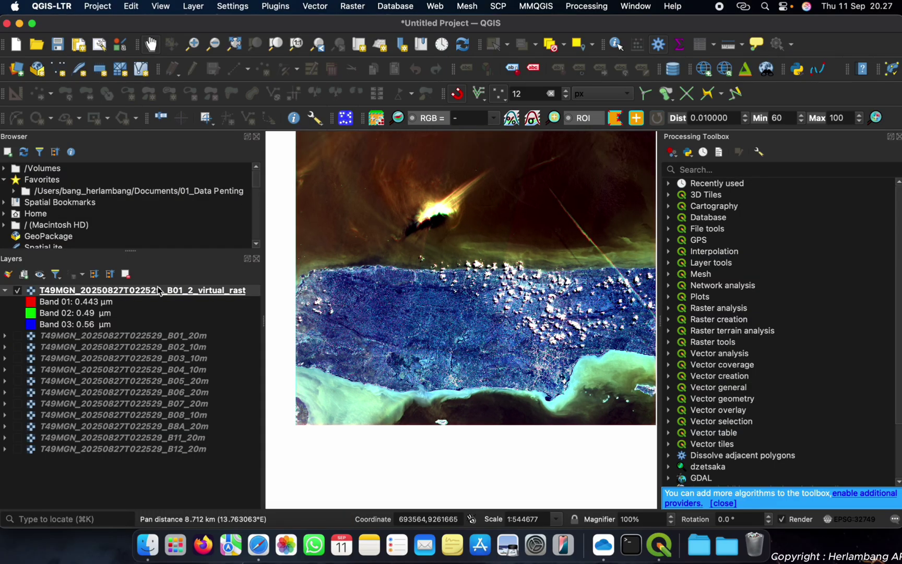
{"action": "left_click", "coordinate": [105, 293]}
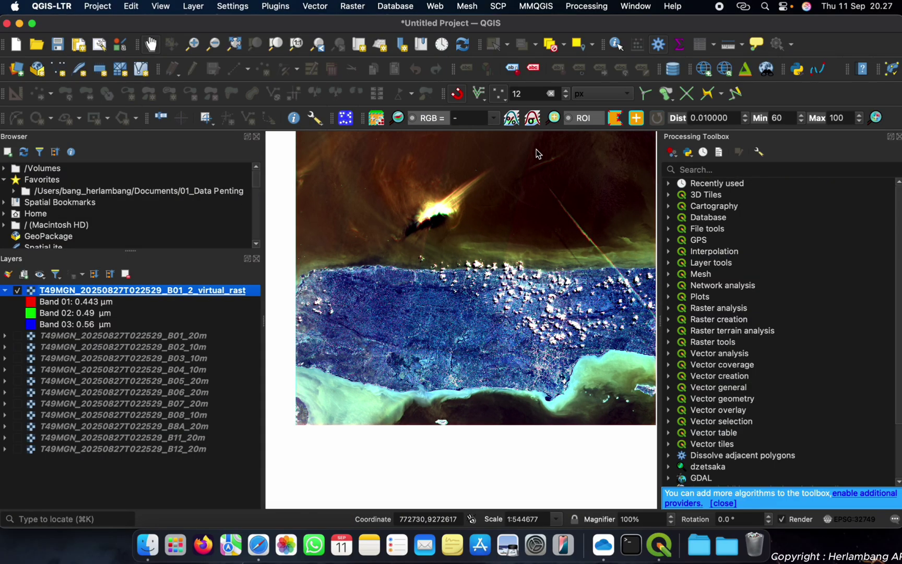
{"action": "left_click_drag", "start_coordinate": [433, 372], "coordinate": [465, 376]}
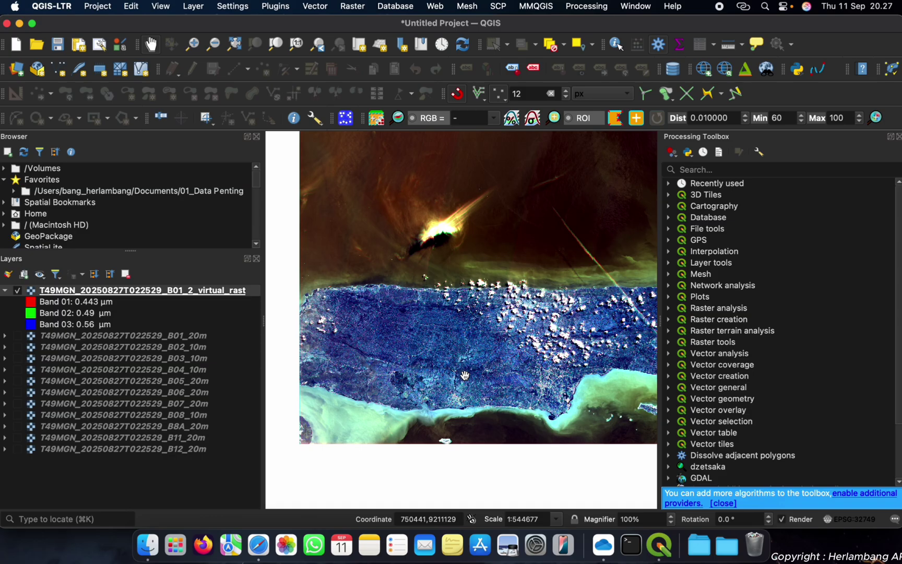
{"action": "left_click_drag", "start_coordinate": [465, 376], "coordinate": [512, 365]}
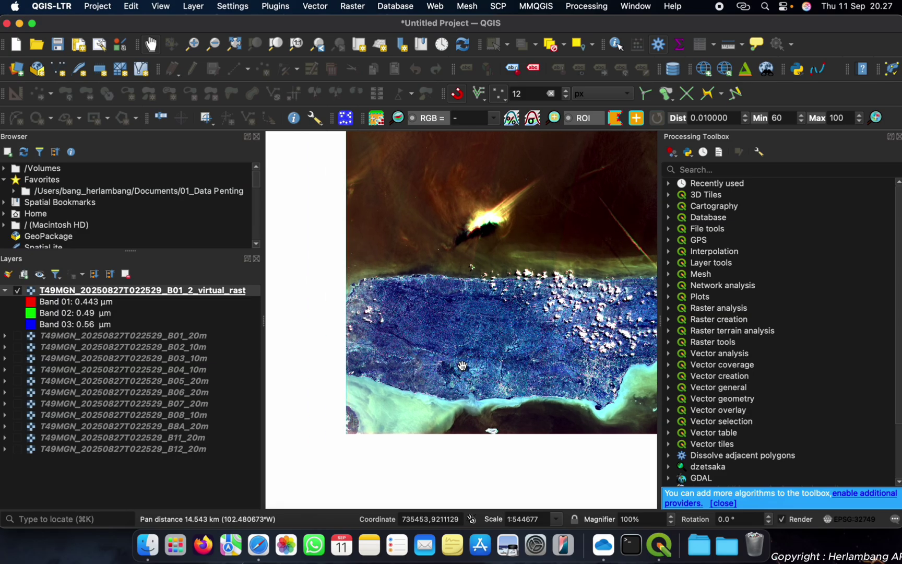
{"action": "left_click", "coordinate": [495, 123]}
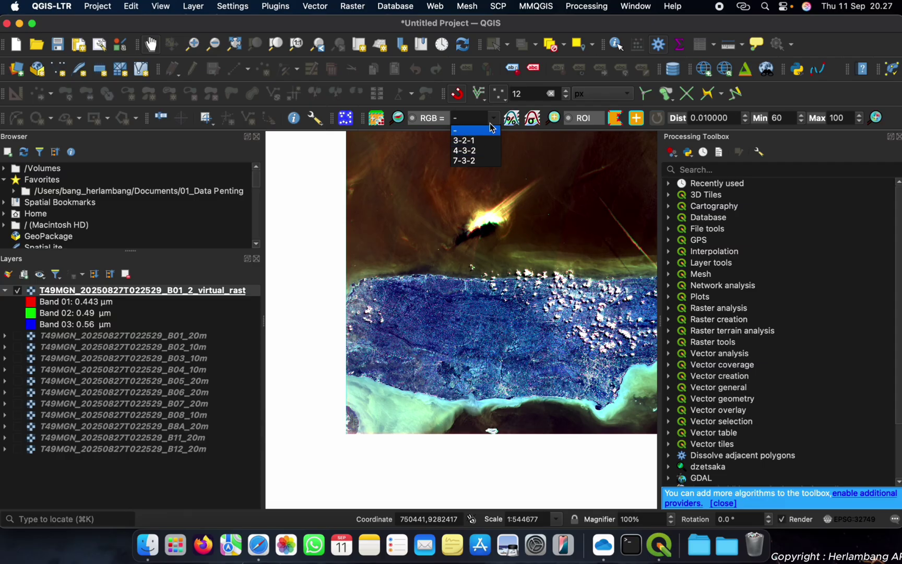
{"action": "left_click", "coordinate": [471, 151]}
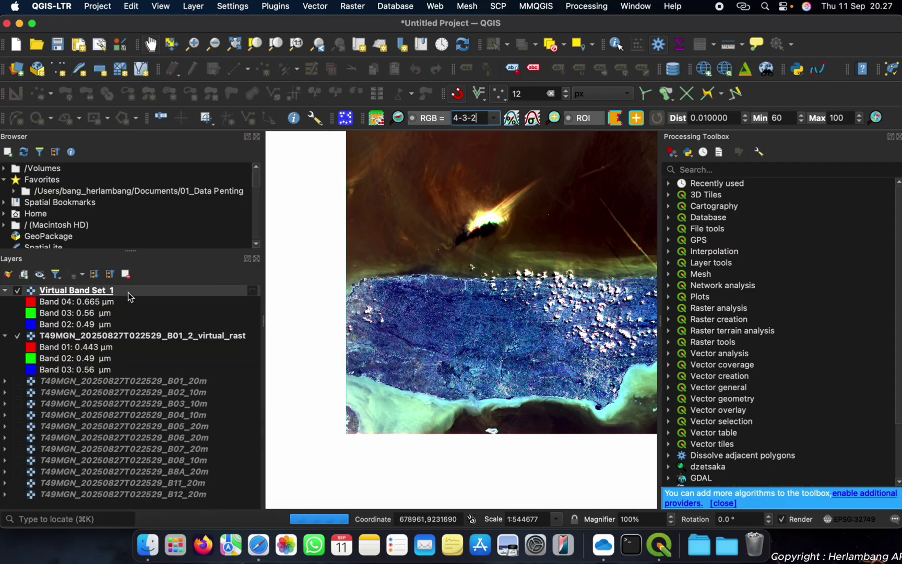
{"action": "left_click", "coordinate": [17, 336]}
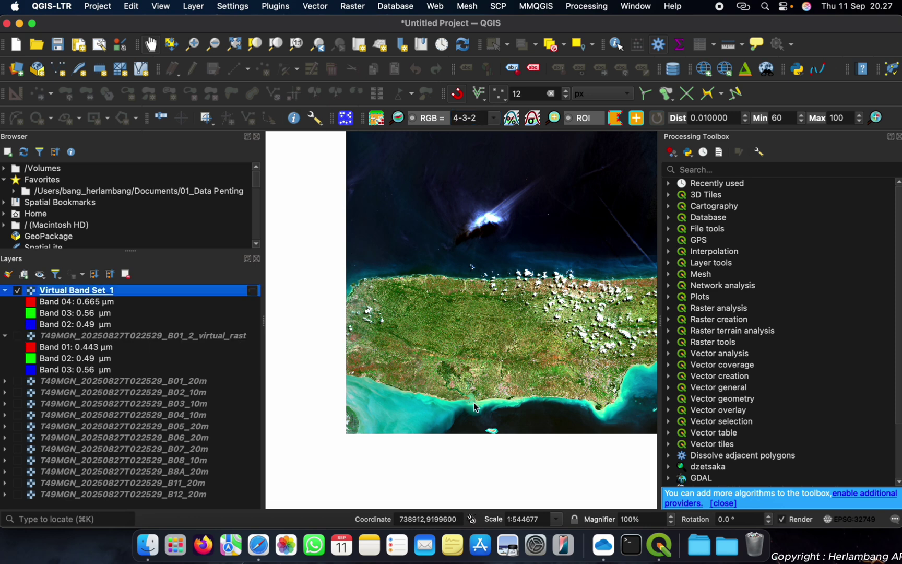
- Zoom in on the river mouth along the southern coast to examine the 4-3-2 composite
{"action": "mouse_move", "coordinate": [473, 403]}
{"action": "left_mouse_down"}
{"action": "mouse_move", "coordinate": [403, 401]}
{"action": "mouse_move", "coordinate": [470, 391]}
{"action": "left_mouse_up"}
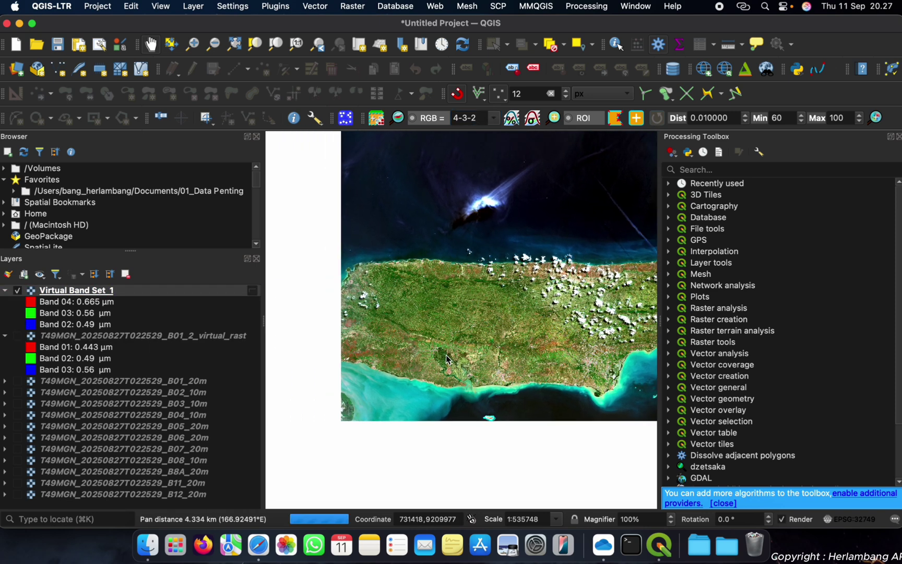
{"action": "left_click", "coordinate": [193, 41]}
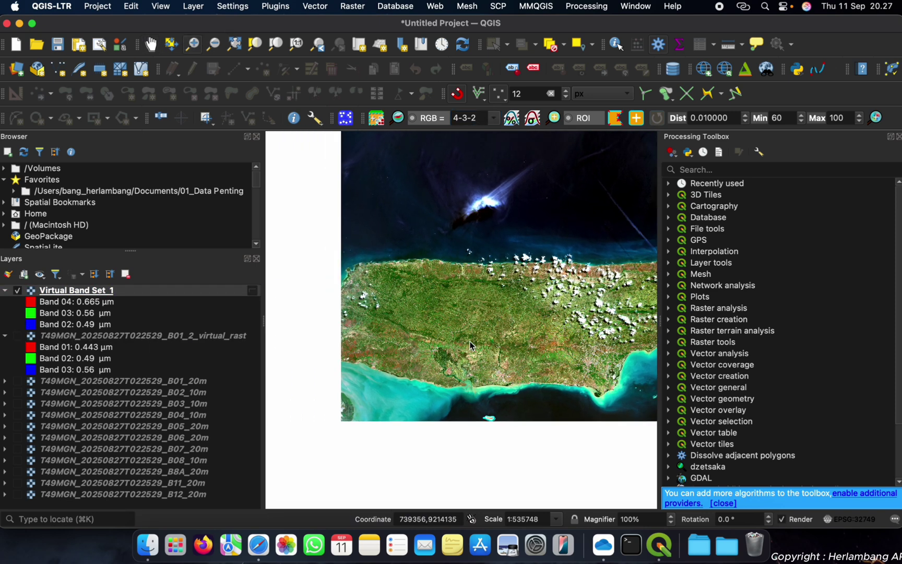
{"action": "left_click_drag", "start_coordinate": [418, 332], "coordinate": [491, 386]}
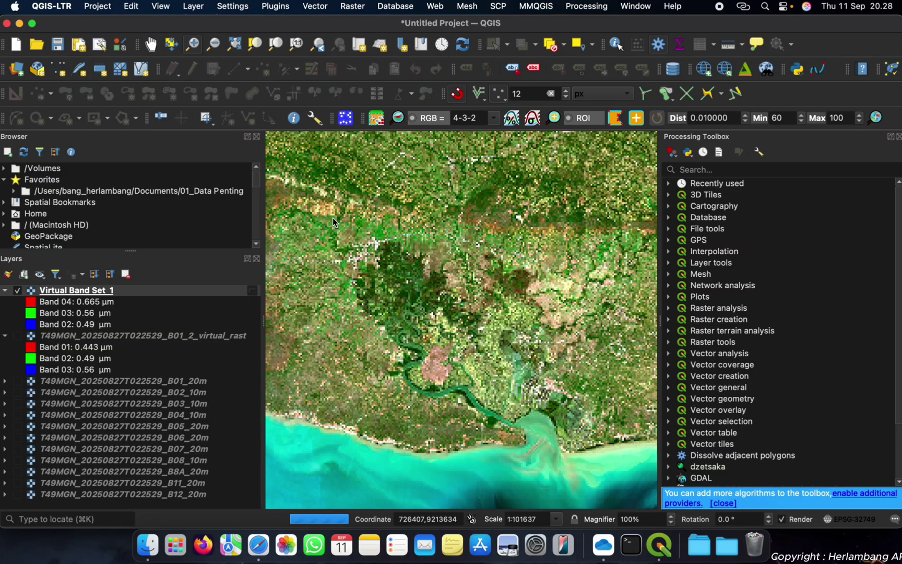
{"action": "left_click_drag", "start_coordinate": [314, 200], "coordinate": [611, 471]}
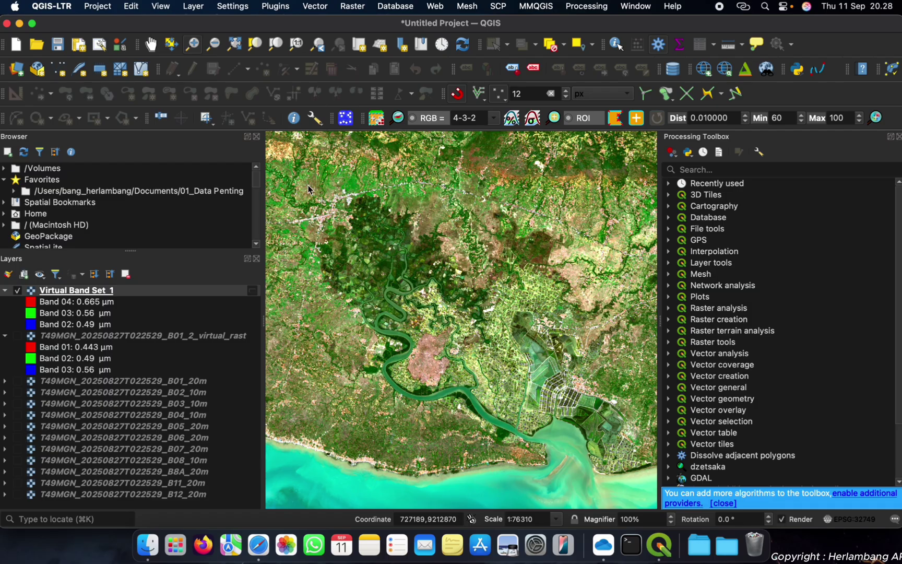
- Widen the map canvas by narrowing the Processing Toolbox, and make Virtual Band Set 1 the active layer
{"action": "left_click_drag", "start_coordinate": [308, 185], "coordinate": [623, 486]}
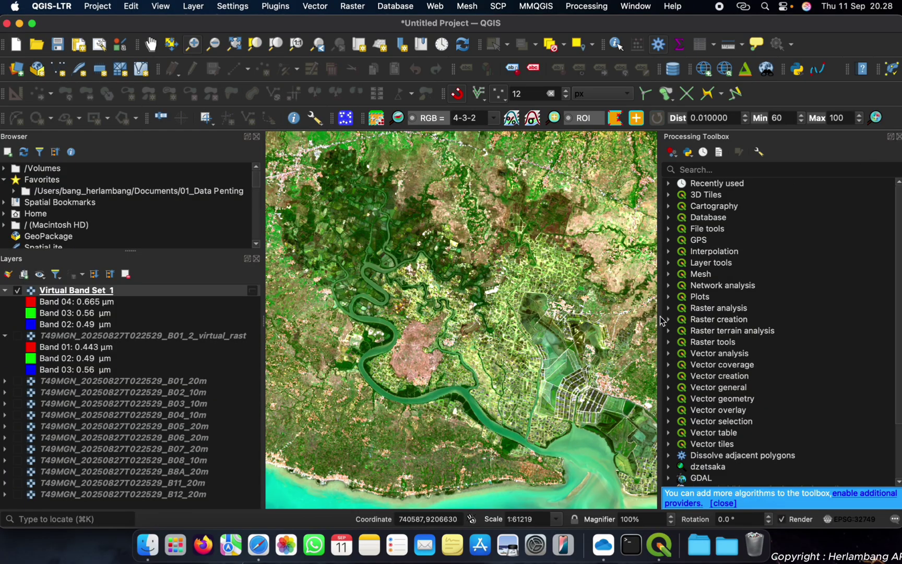
{"action": "left_click_drag", "start_coordinate": [663, 322], "coordinate": [737, 324]}
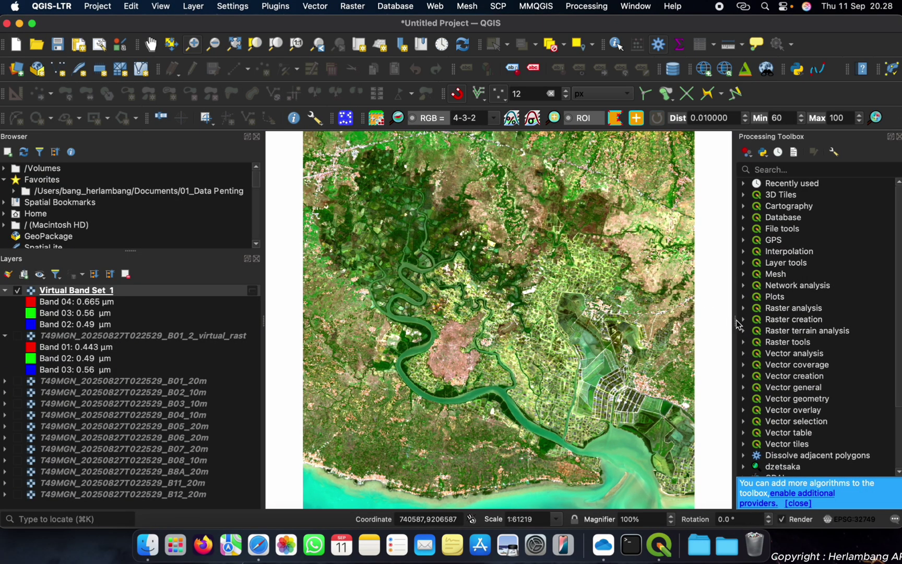
{"action": "left_click", "coordinate": [76, 337]}
{"action": "left_click", "coordinate": [107, 291]}
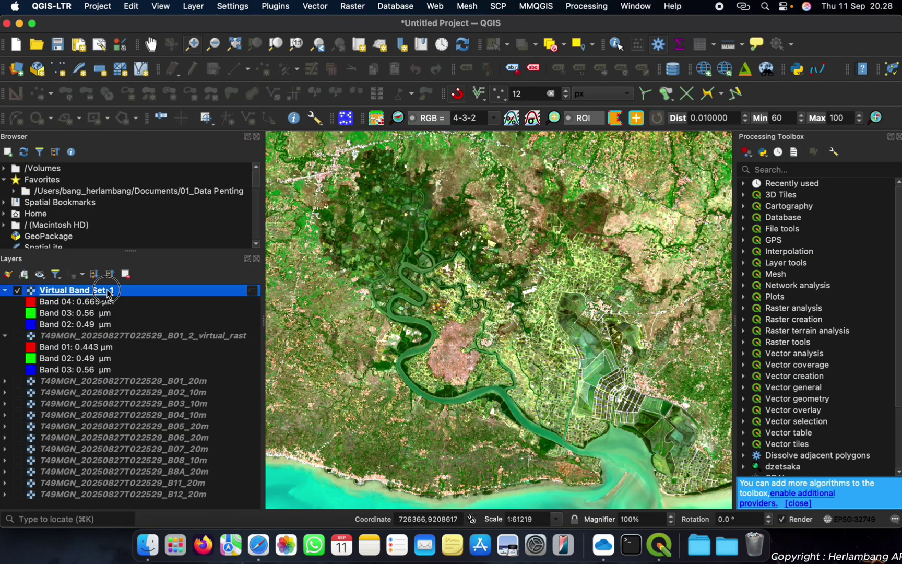
- Set the SCP RGB composite of the virtual band set to 8-3-2
{"action": "left_click", "coordinate": [495, 120]}
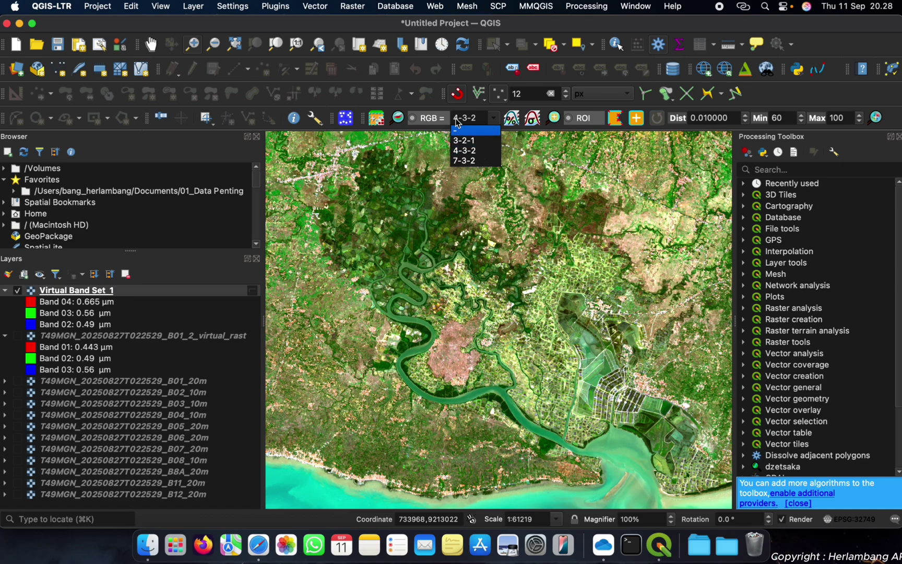
{"action": "left_click", "coordinate": [478, 152]}
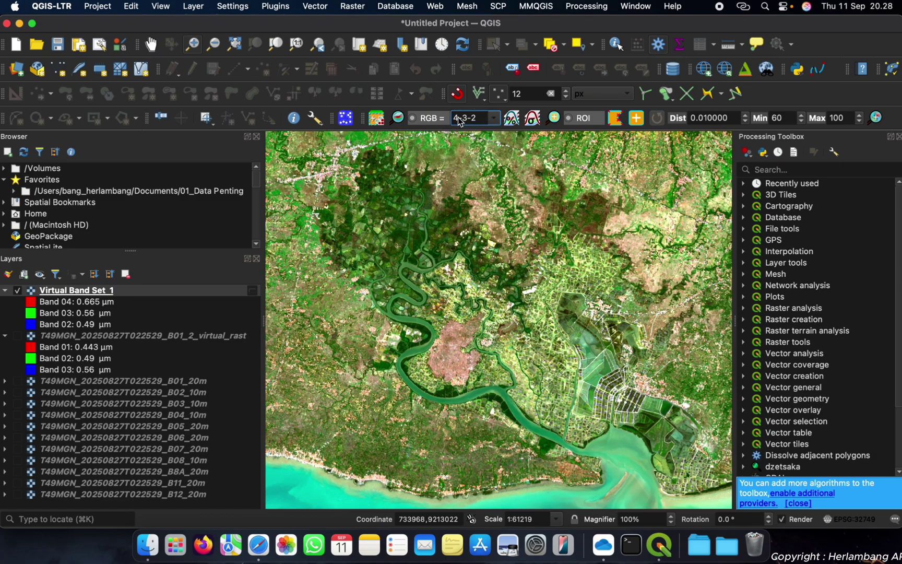
{"action": "left_click", "coordinate": [460, 119]}
{"action": "key", "text": "BackSpace"}
{"action": "type", "text": "5"}
{"action": "key", "text": "BackSpace"}
{"action": "type", "text": "8"}
{"action": "key", "text": "Return"}
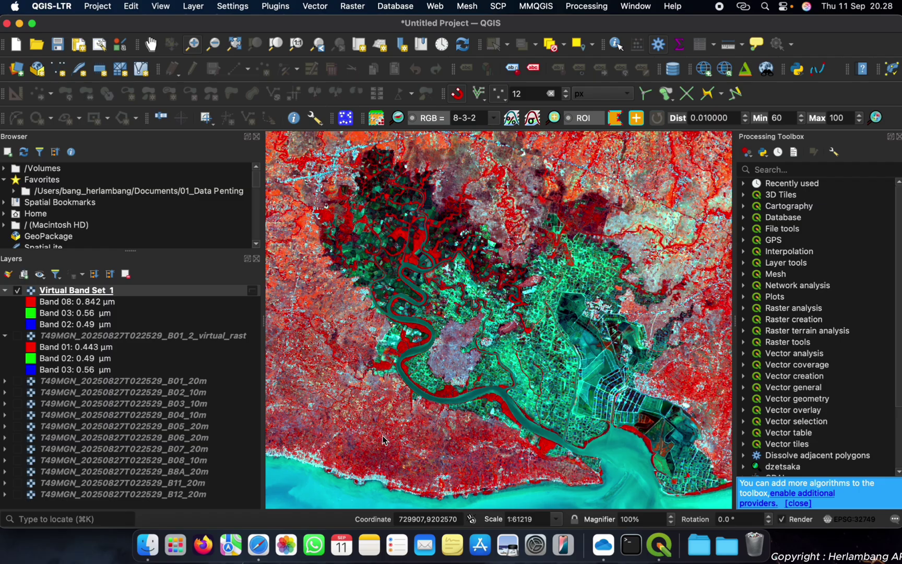
- Set the SCP RGB composite to 4-3-2 and inspect the southern coast around the river mouth
{"action": "left_click", "coordinate": [486, 118]}
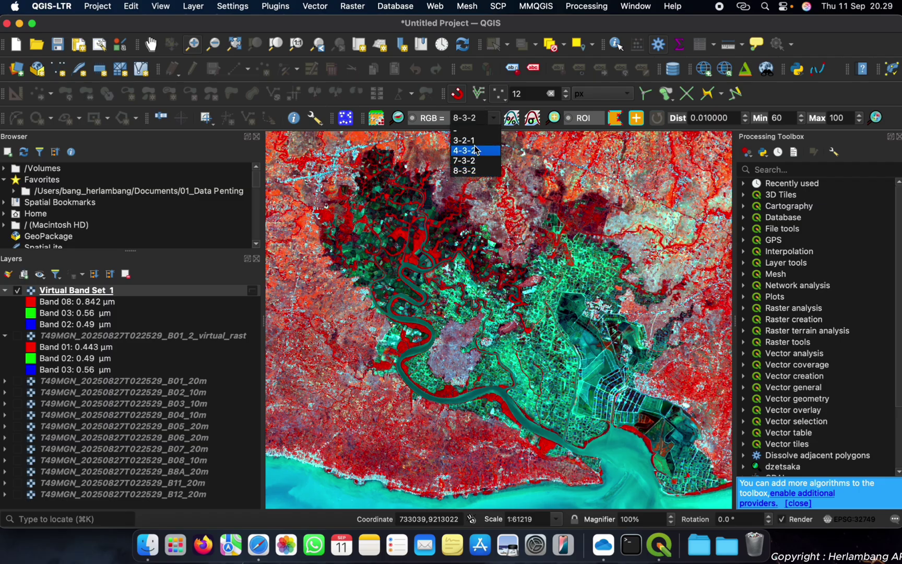
{"action": "key", "text": "Escape"}
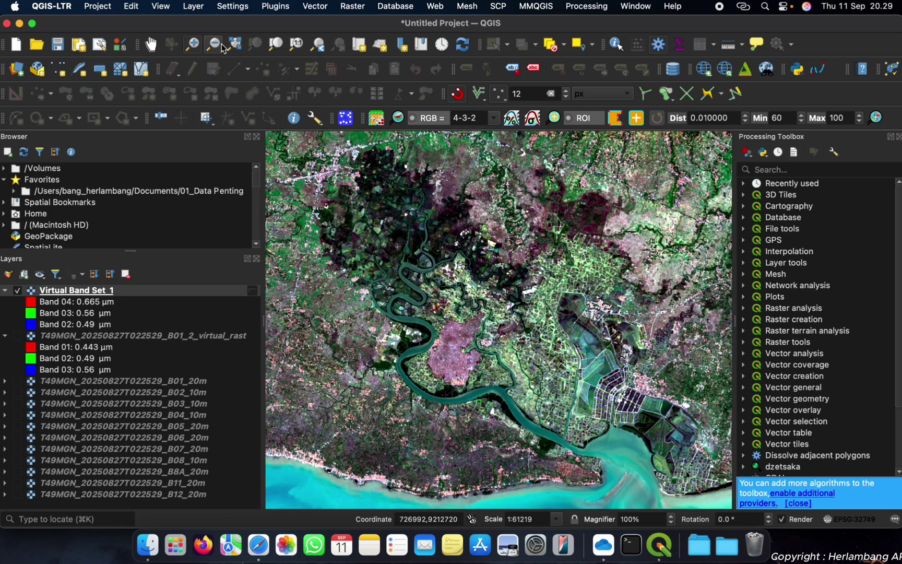
{"action": "left_click", "coordinate": [214, 45]}
{"action": "left_click_drag", "start_coordinate": [347, 234], "coordinate": [548, 391]}
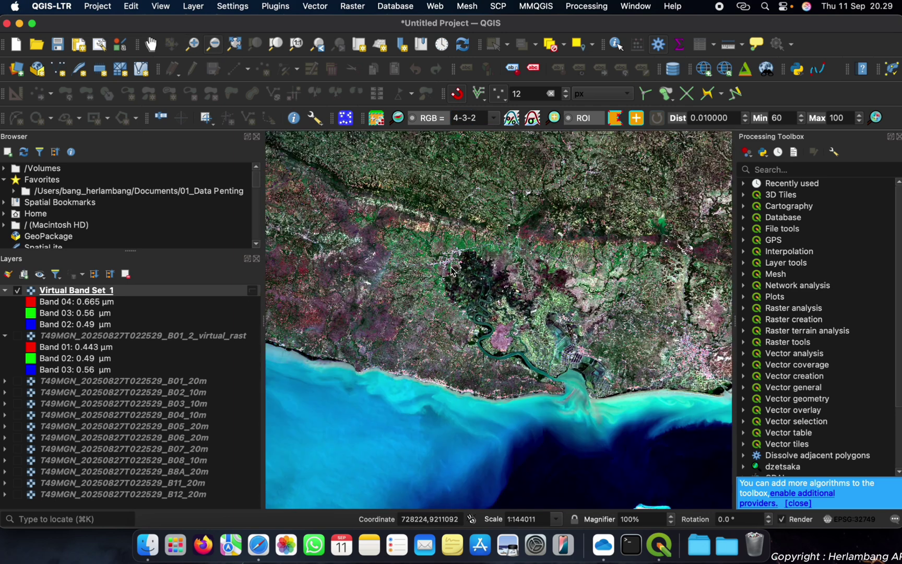
{"action": "left_click_drag", "start_coordinate": [426, 251], "coordinate": [626, 437]}
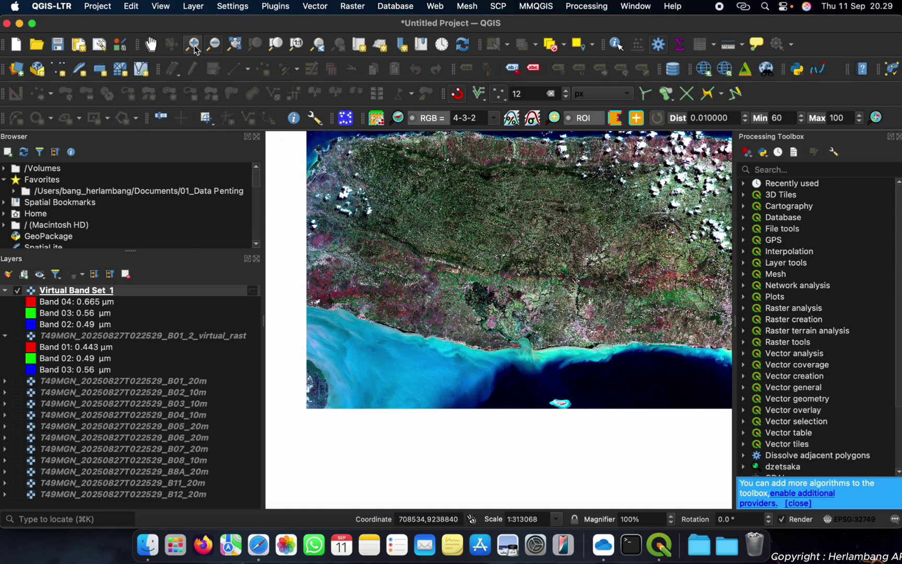
{"action": "left_click_drag", "start_coordinate": [432, 254], "coordinate": [589, 409]}
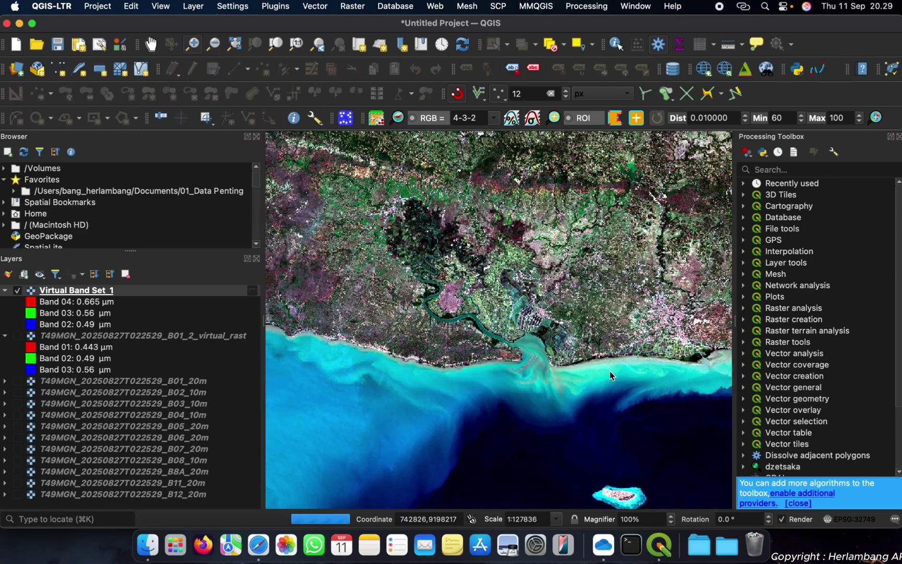
- Check the band set definition in the Semi-Automatic Classification Plugin window and return to the map
{"action": "left_click", "coordinate": [103, 291]}
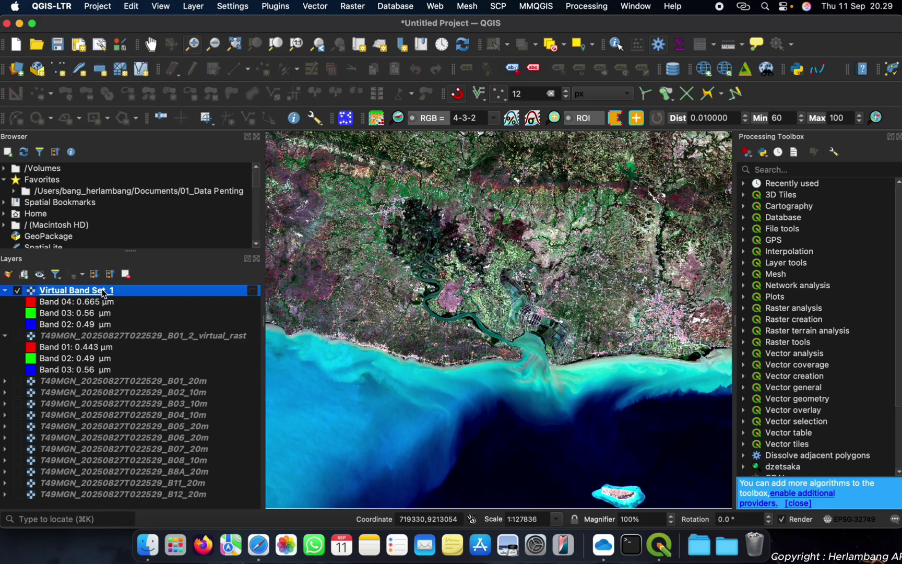
{"action": "key", "text": "ctrl+Up"}
{"action": "left_click", "coordinate": [470, 331]}
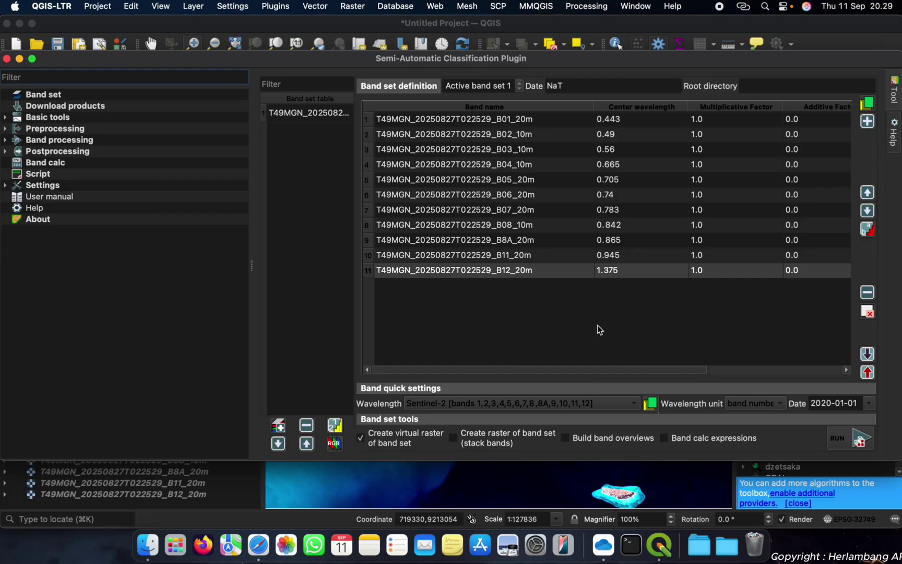
{"action": "key", "text": "ctrl+Up"}
{"action": "left_click", "coordinate": [365, 261]}
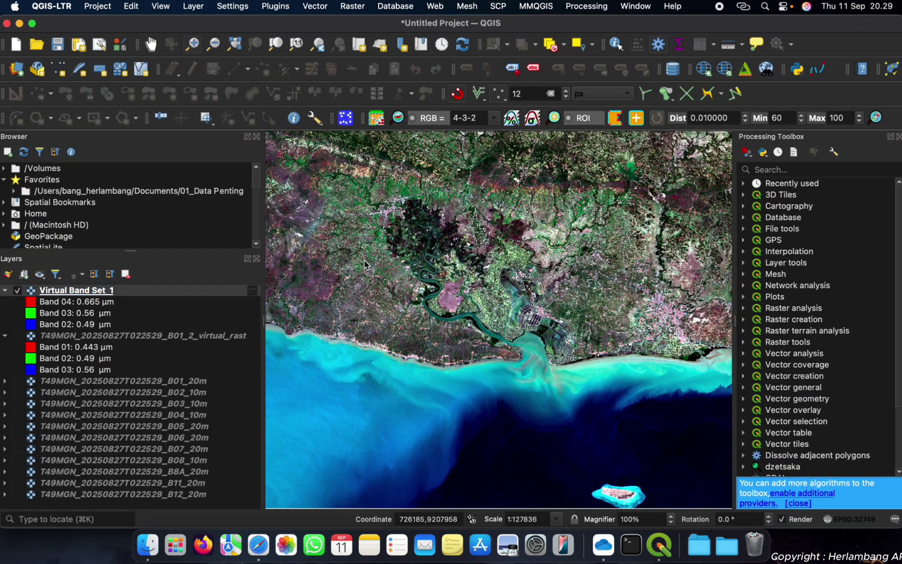
- Examine the river, the ponds and the estuary in the 4-3-2 composite at several scales, ending with the estuary and coastline in view
{"action": "left_click_drag", "start_coordinate": [410, 215], "coordinate": [437, 242]}
{"action": "left_click", "coordinate": [211, 46]}
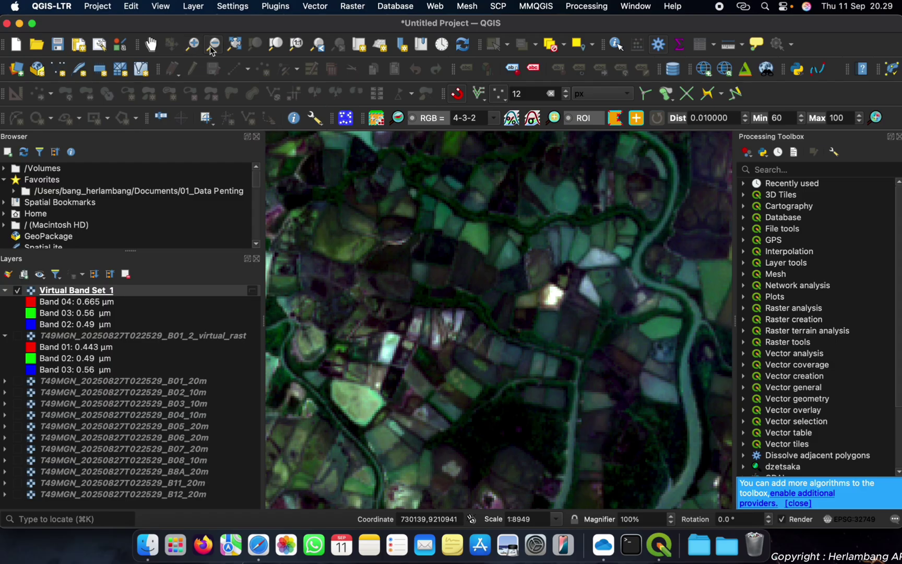
{"action": "left_click_drag", "start_coordinate": [376, 188], "coordinate": [545, 281]}
{"action": "left_click_drag", "start_coordinate": [414, 258], "coordinate": [568, 399]}
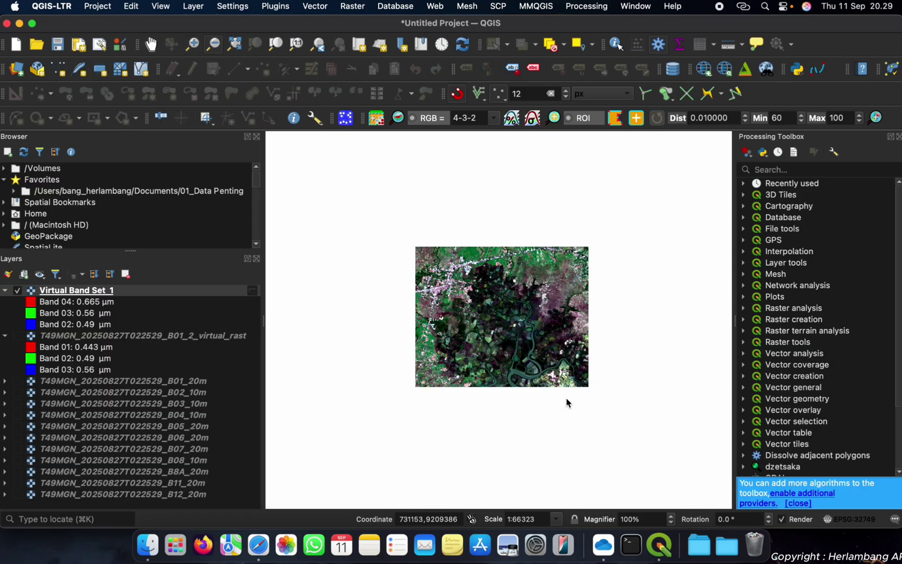
{"action": "left_click_drag", "start_coordinate": [431, 261], "coordinate": [606, 405]}
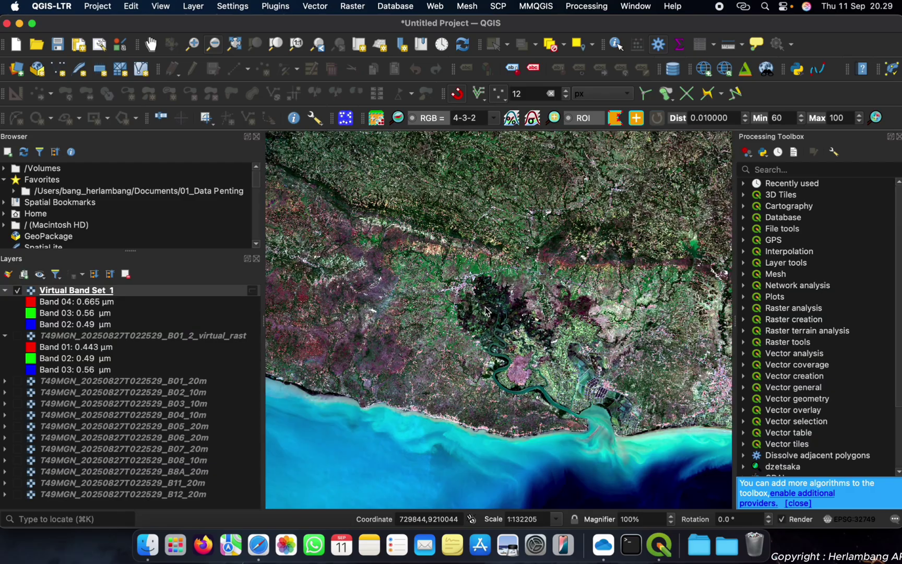
{"action": "left_click_drag", "start_coordinate": [500, 317], "coordinate": [432, 271]}
{"action": "left_click", "coordinate": [192, 44]}
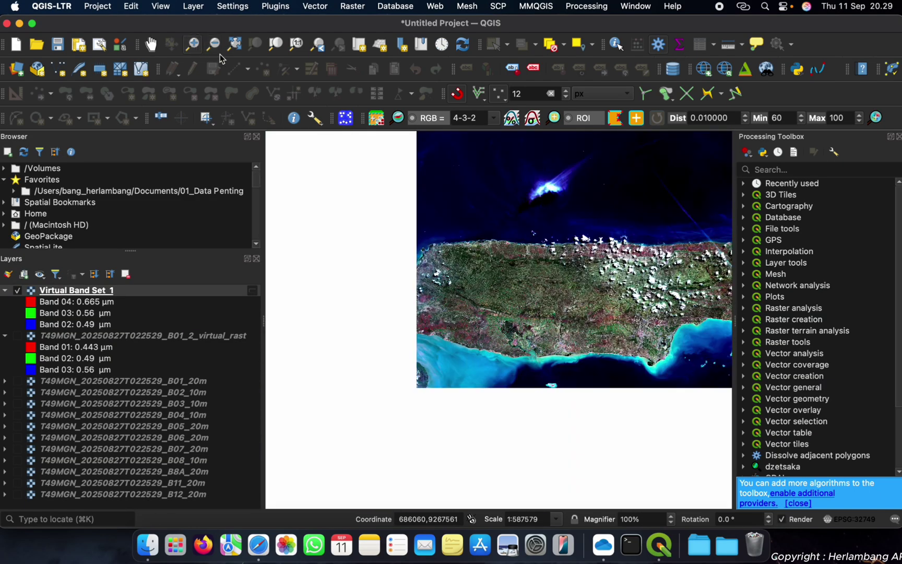
{"action": "left_click_drag", "start_coordinate": [481, 303], "coordinate": [585, 375]}
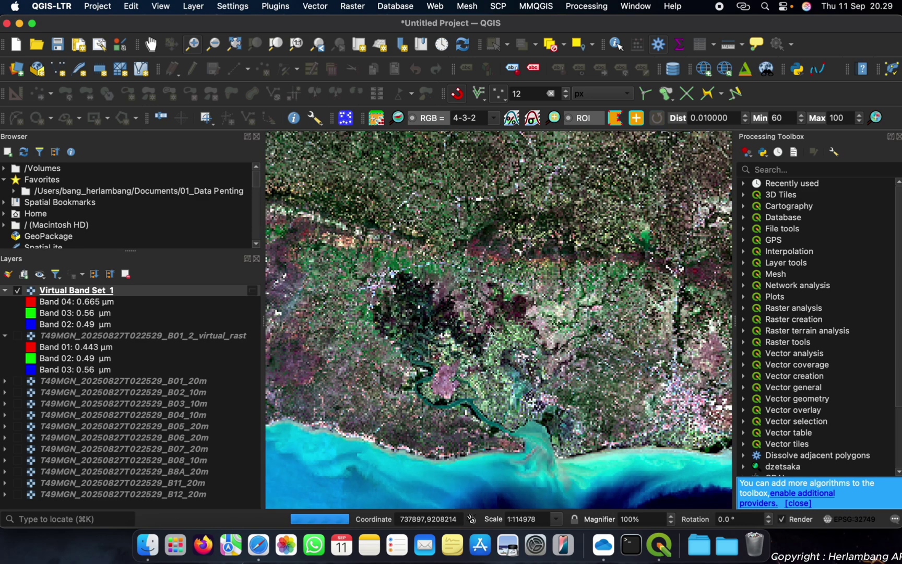
{"action": "left_click", "coordinate": [151, 44]}
{"action": "left_click_drag", "start_coordinate": [509, 377], "coordinate": [564, 304]}
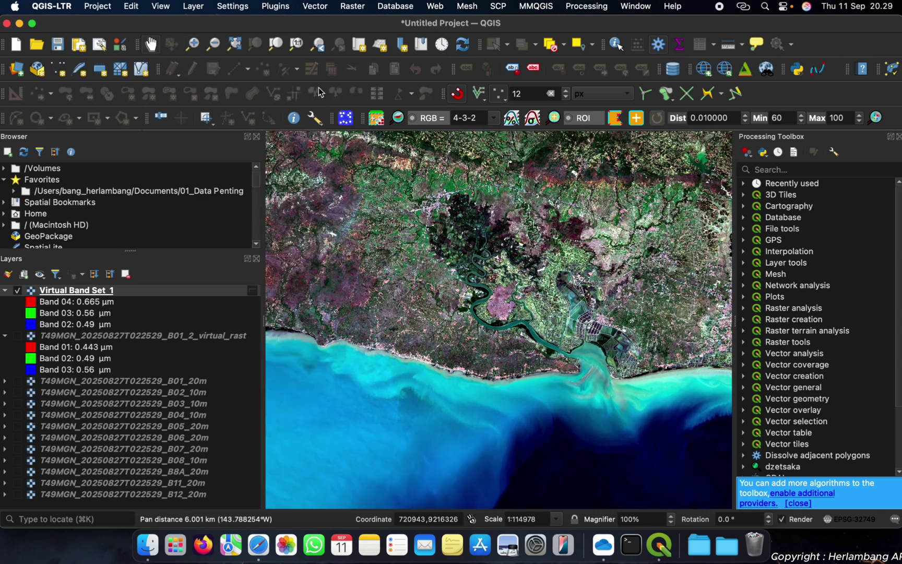
{"action": "left_click", "coordinate": [329, 7]}
{"action": "mouse_move", "coordinate": [326, 57]}
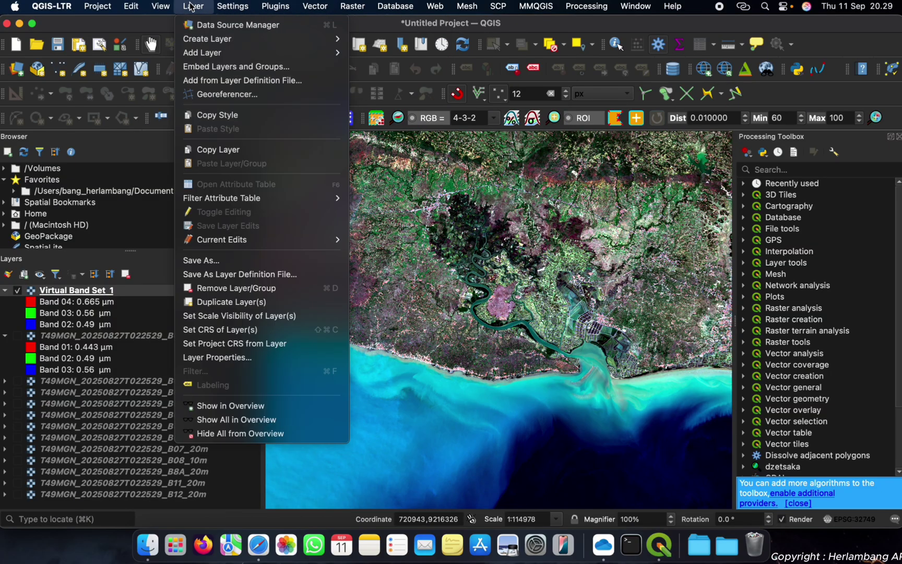
{"action": "mouse_move", "coordinate": [193, 8]}
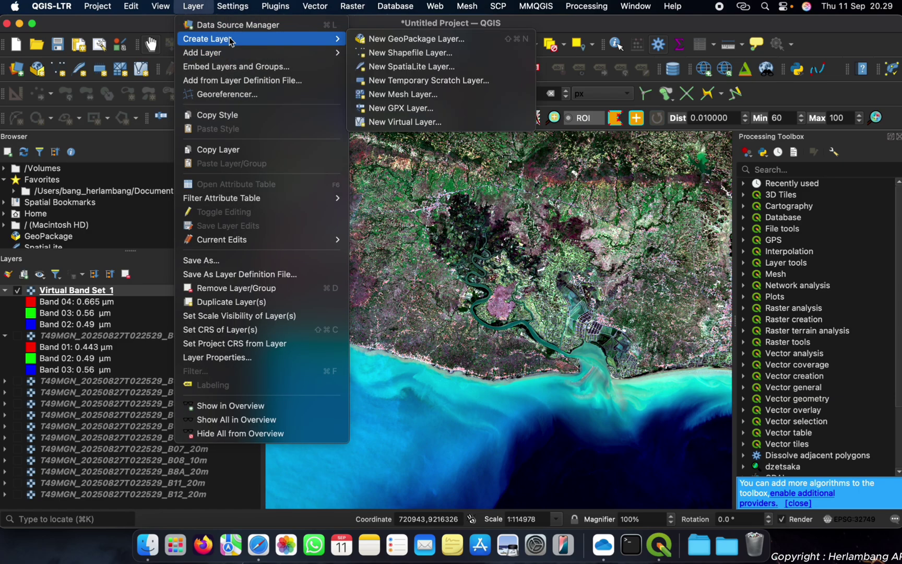
{"action": "mouse_move", "coordinate": [226, 53]}
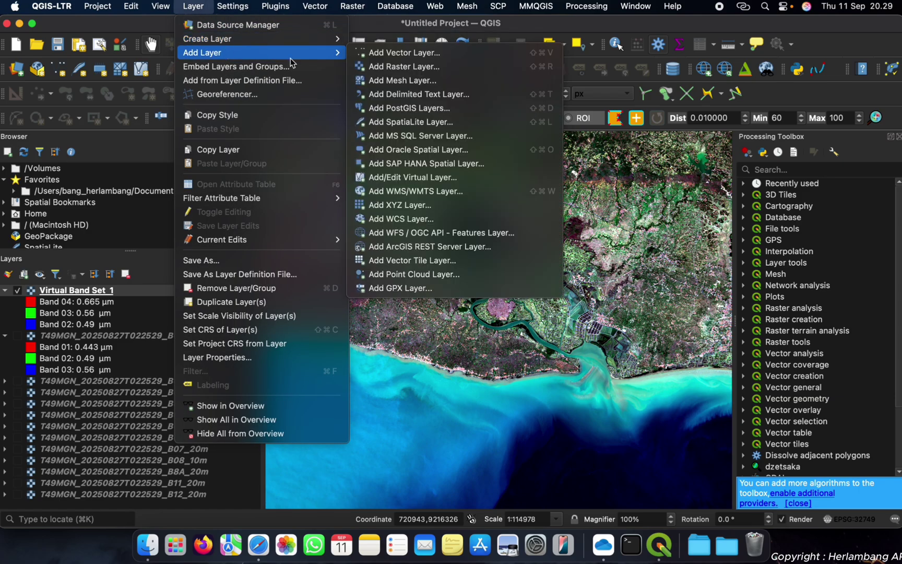
{"action": "left_click", "coordinate": [397, 55]}
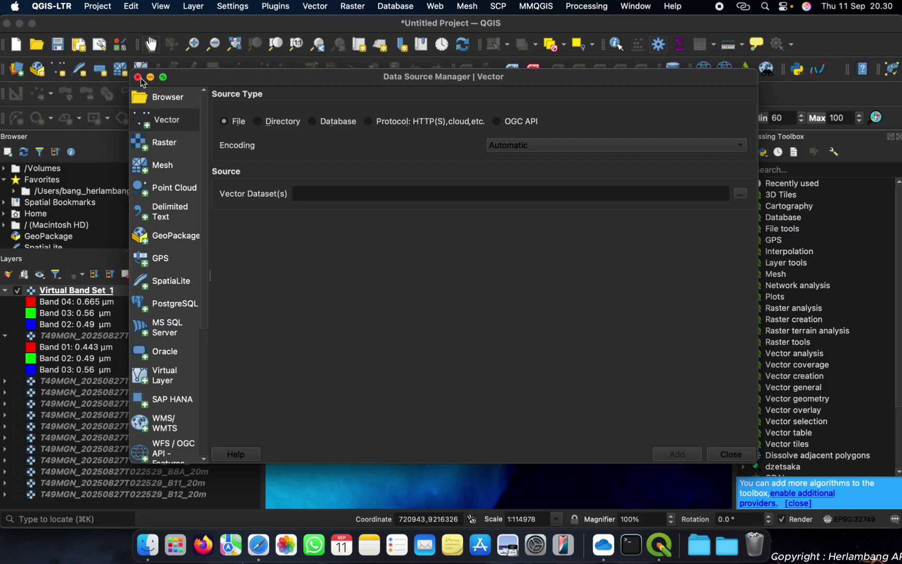
{"action": "left_click", "coordinate": [138, 78]}
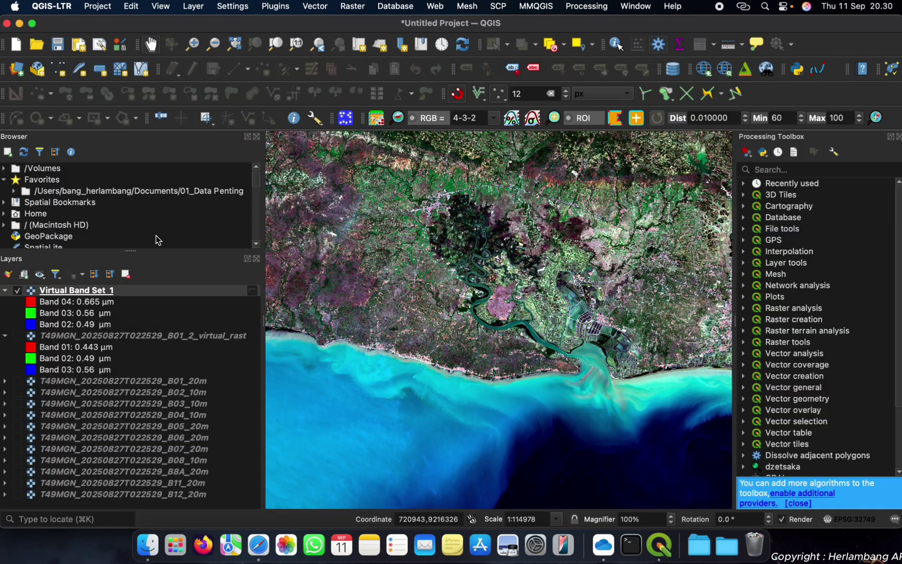
- Check the assigned coordinate reference system in the source properties of the B01_20m layer
{"action": "left_click", "coordinate": [101, 384]}
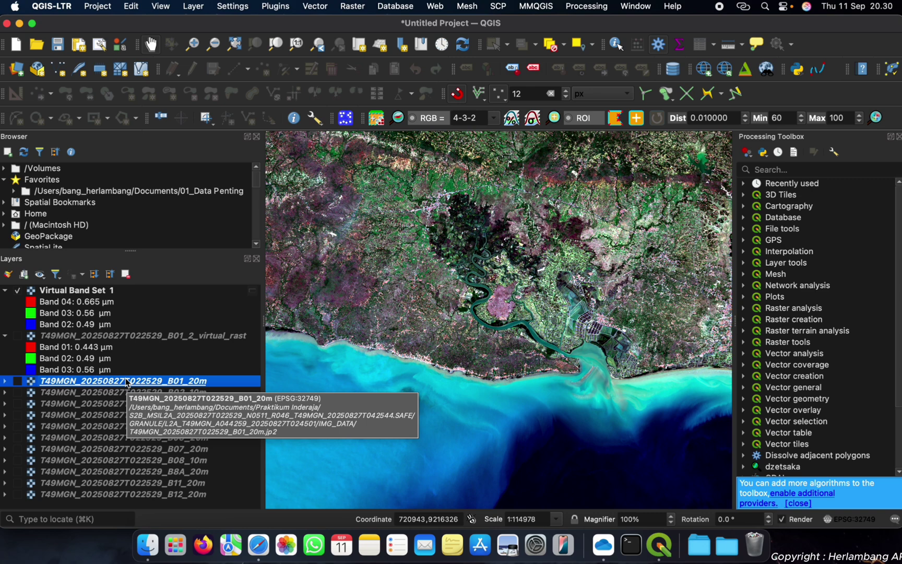
{"action": "left_click", "coordinate": [99, 390]}
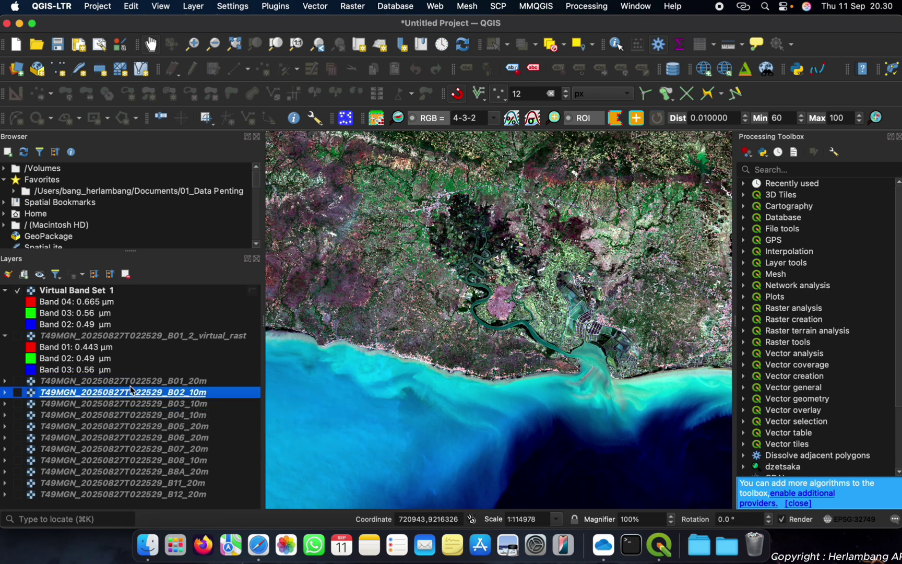
{"action": "double_click", "coordinate": [132, 382]}
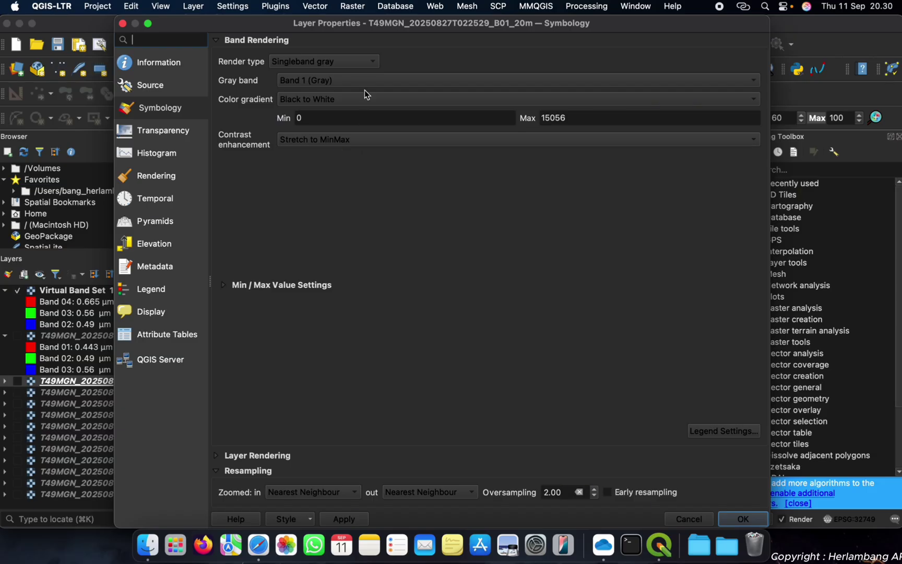
{"action": "left_click", "coordinate": [159, 87]}
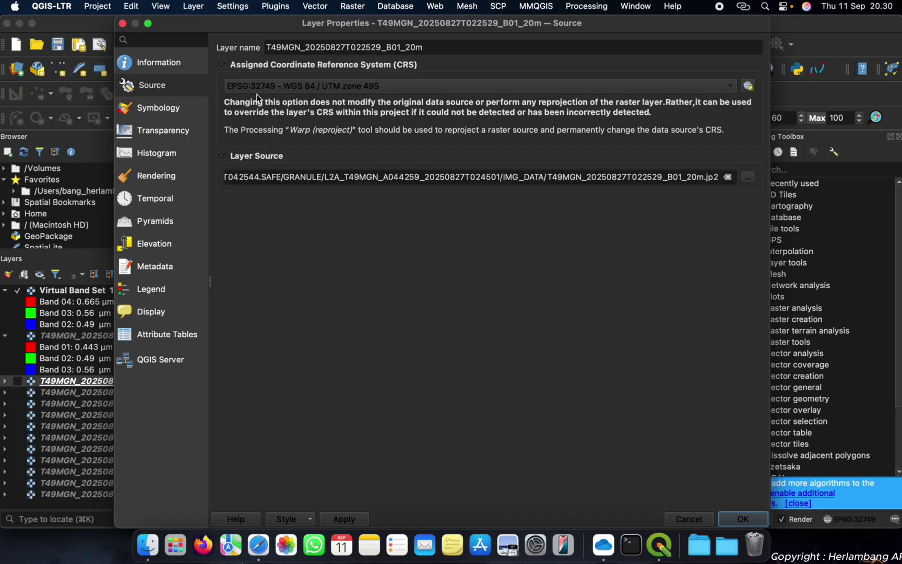
{"action": "left_click", "coordinate": [122, 23]}
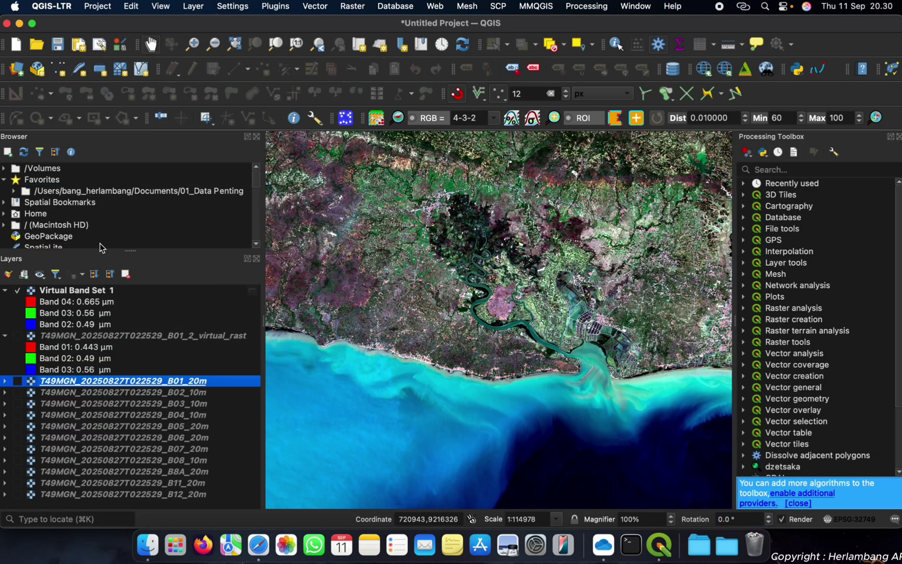
- Start a new shapefile layer and create a folder named Clip inside Pre Processing for its output
{"action": "left_click", "coordinate": [79, 290]}
{"action": "left_click", "coordinate": [280, 6]}
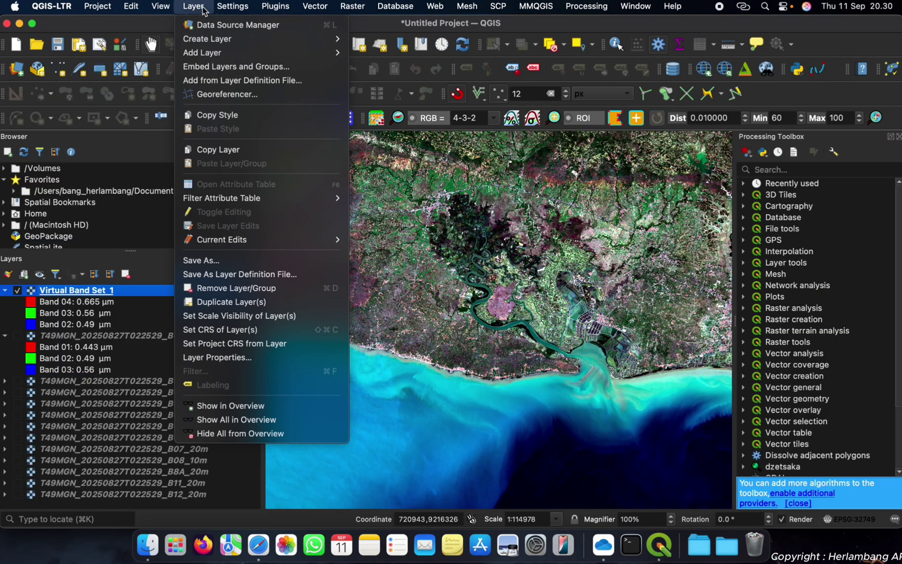
{"action": "left_click", "coordinate": [408, 54]}
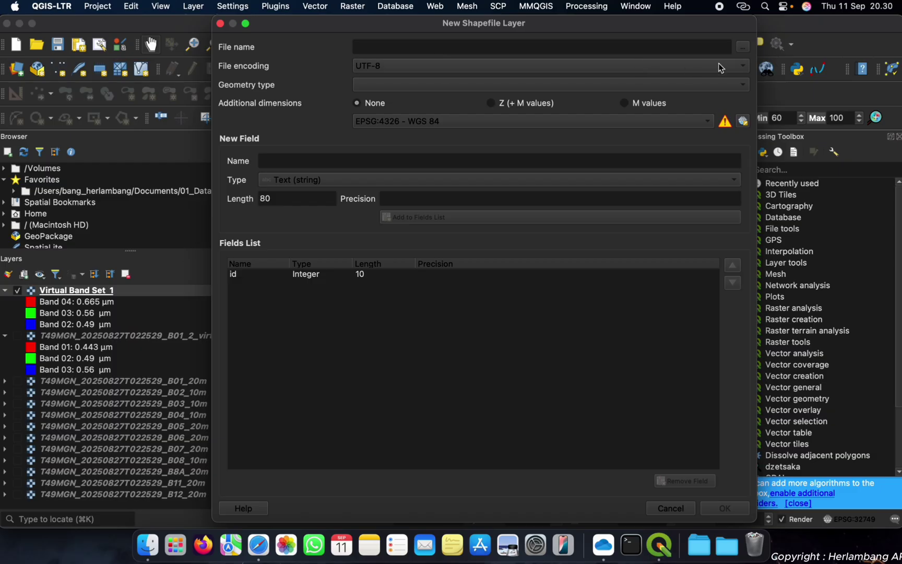
{"action": "left_click", "coordinate": [743, 47]}
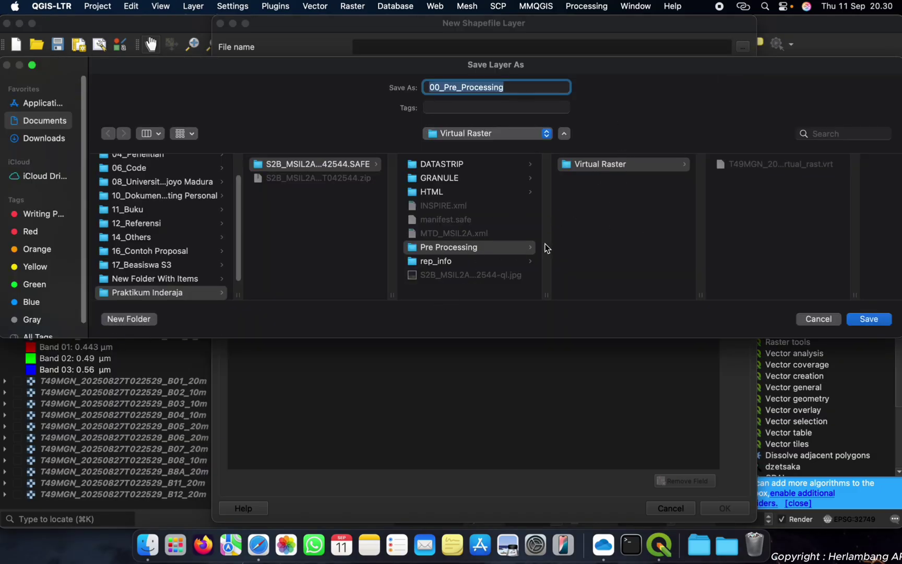
{"action": "left_click", "coordinate": [473, 248]}
{"action": "left_click", "coordinate": [135, 319]}
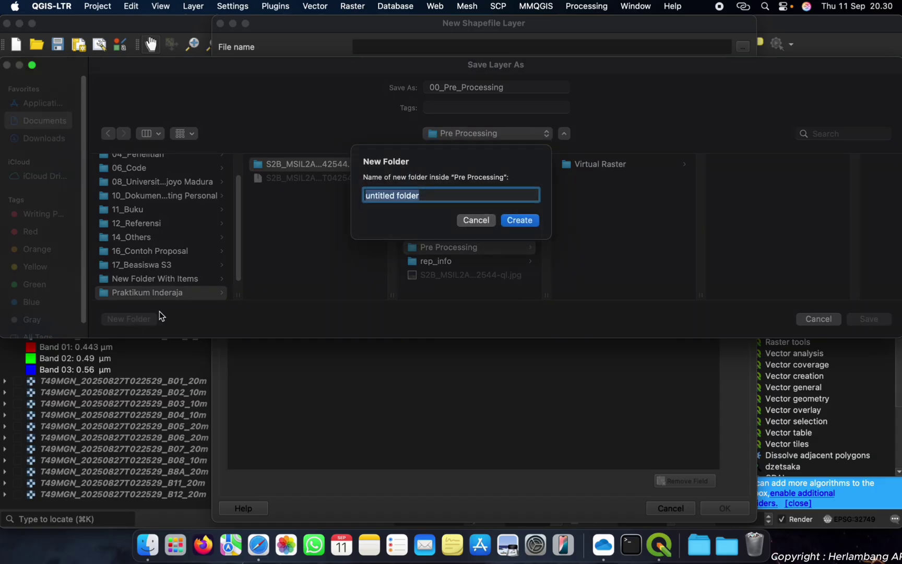
{"action": "type", "text": "Clui"}
{"action": "key", "text": "BackSpace"}
{"action": "key", "text": "BackSpace"}
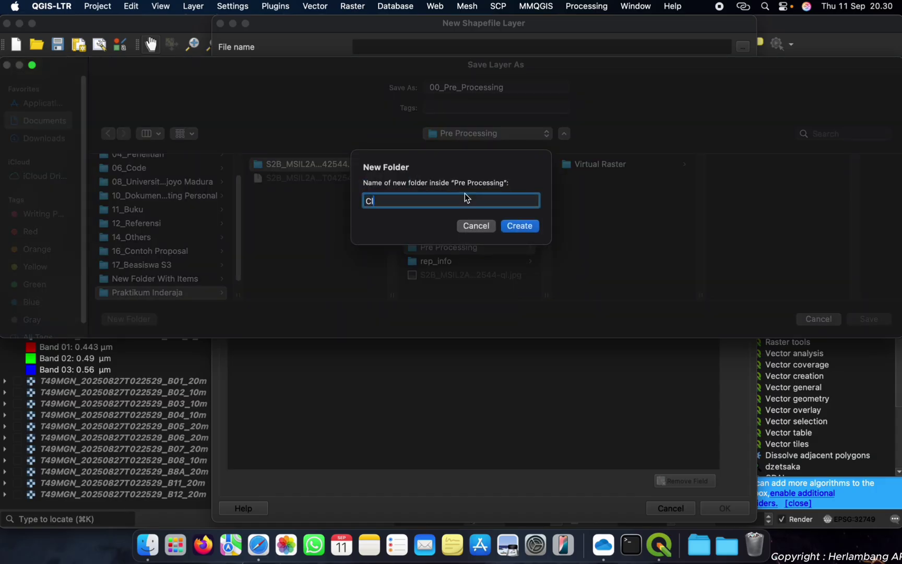
{"action": "type", "text": "ip"}
{"action": "left_click", "coordinate": [520, 226]}
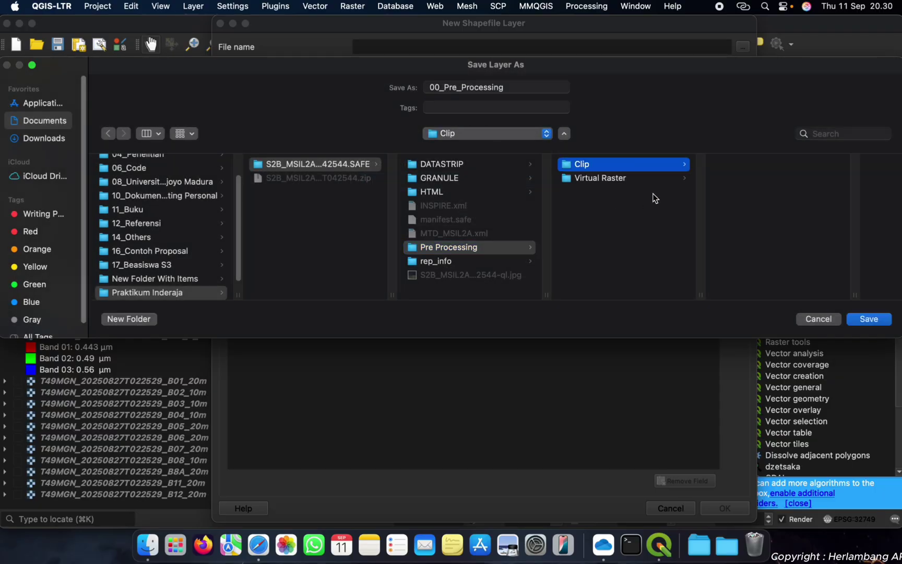
- Name the new shapefile AOI and set it to save in the Clip folder
{"action": "left_click", "coordinate": [524, 92]}
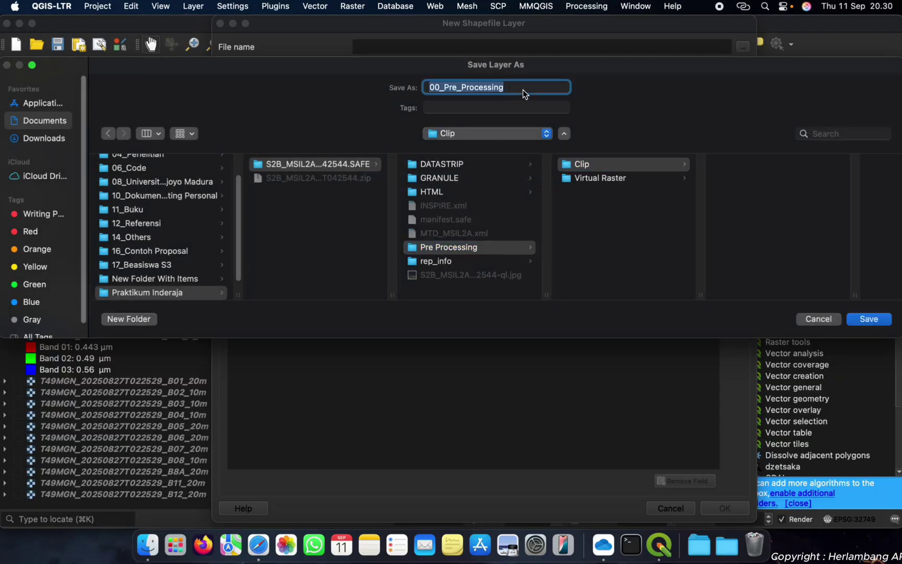
{"action": "type", "text": "Cli"}
{"action": "key", "text": "BackSpace"}
{"action": "key", "text": "BackSpace"}
{"action": "key", "text": "BackSpace"}
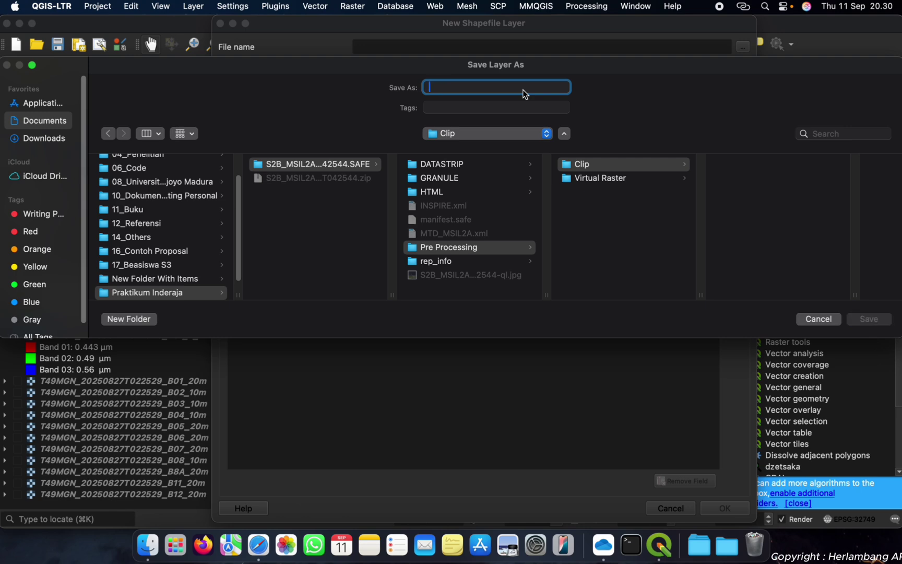
{"action": "type", "text": "AOI"}
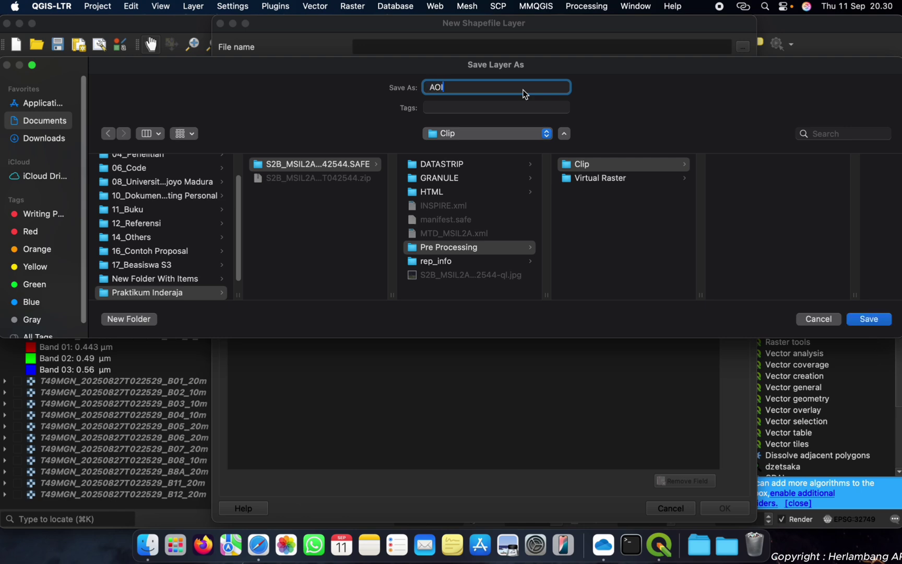
{"action": "left_click", "coordinate": [875, 322]}
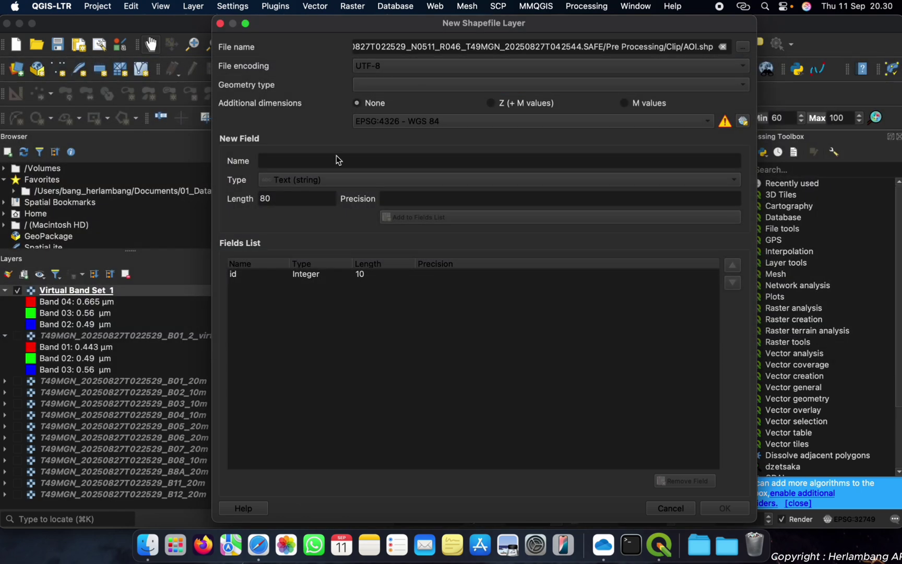
- Set the shapefile's geometry type to Polygon and its coordinate system to the project CRS, EPSG:32749 - WGS 84 / UTM zone 49S
{"action": "left_click", "coordinate": [396, 84]}
{"action": "left_click", "coordinate": [379, 139]}
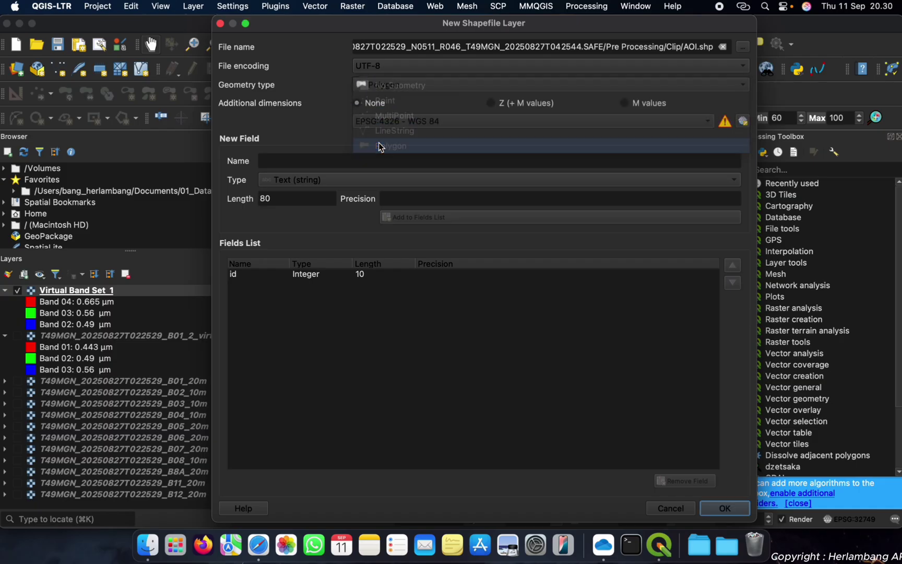
{"action": "left_click", "coordinate": [427, 123]}
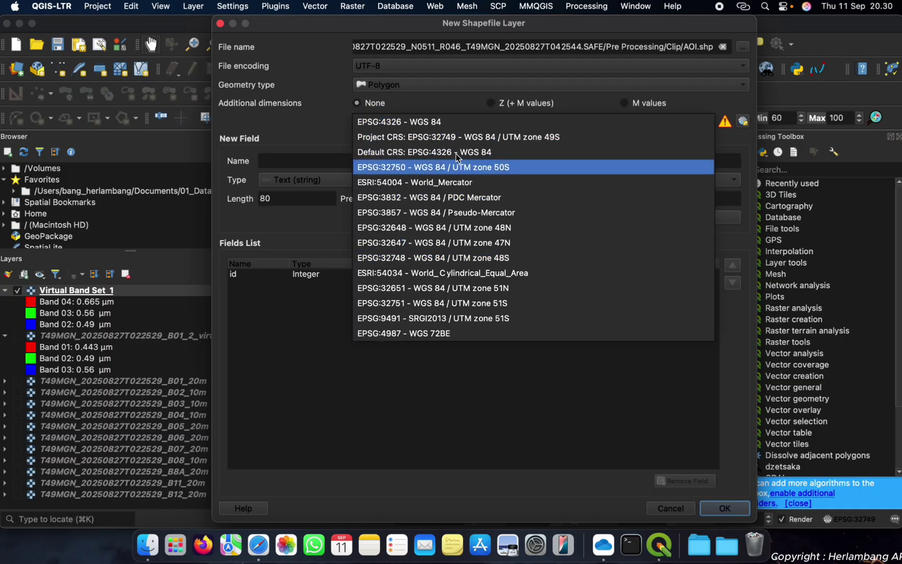
{"action": "left_click", "coordinate": [426, 137]}
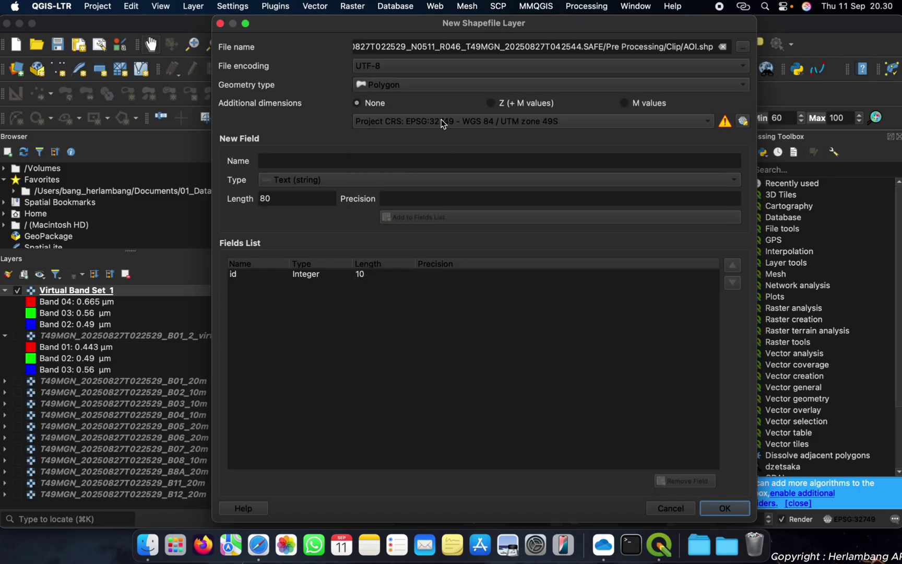
{"action": "left_click", "coordinate": [565, 121]}
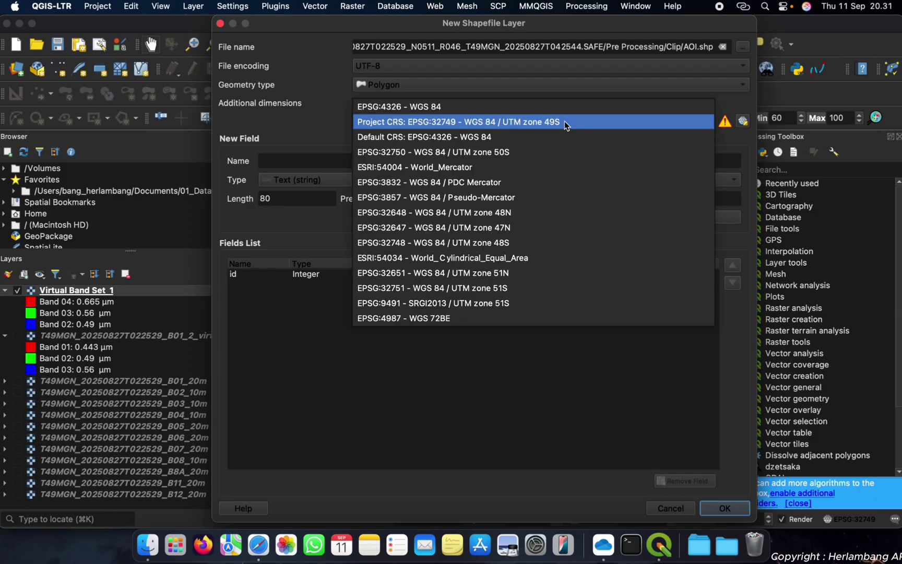
{"action": "left_click", "coordinate": [518, 121]}
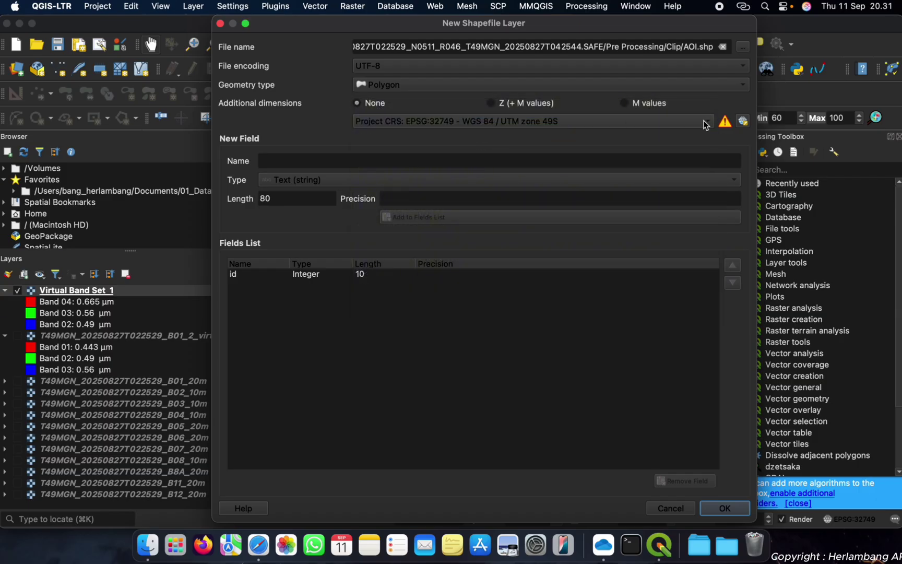
- Search the coordinate reference systems for 49s and close the selector without choosing another one
{"action": "left_click", "coordinate": [743, 122]}
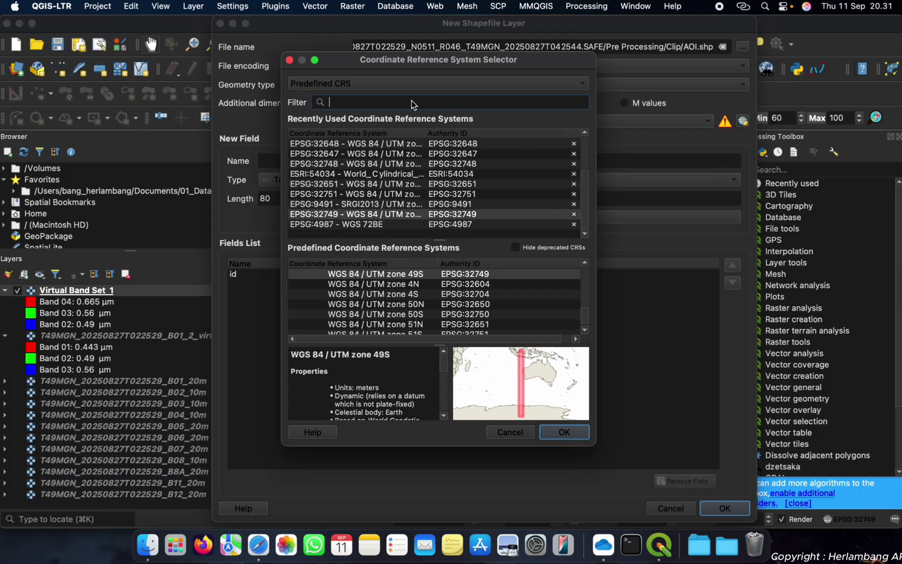
{"action": "type", "text": "49"}
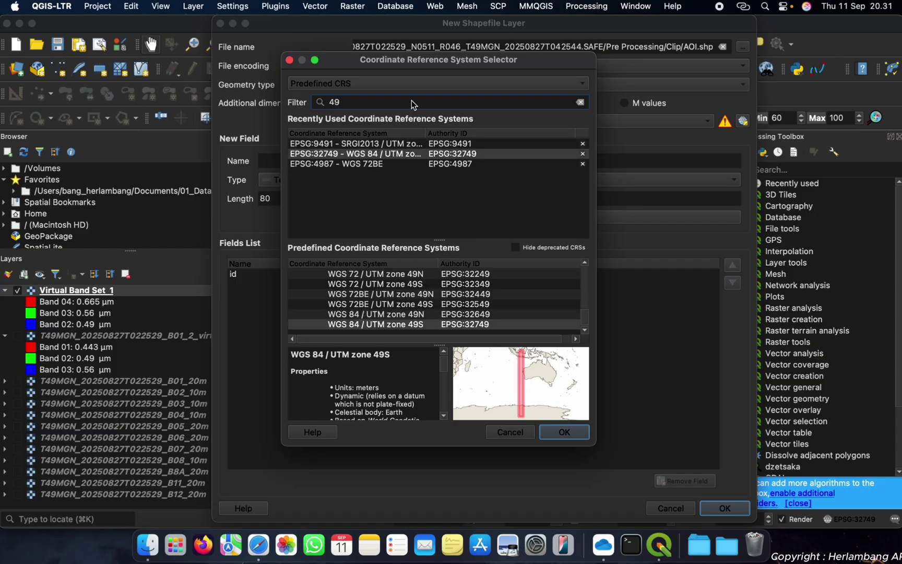
{"action": "type", "text": "s"}
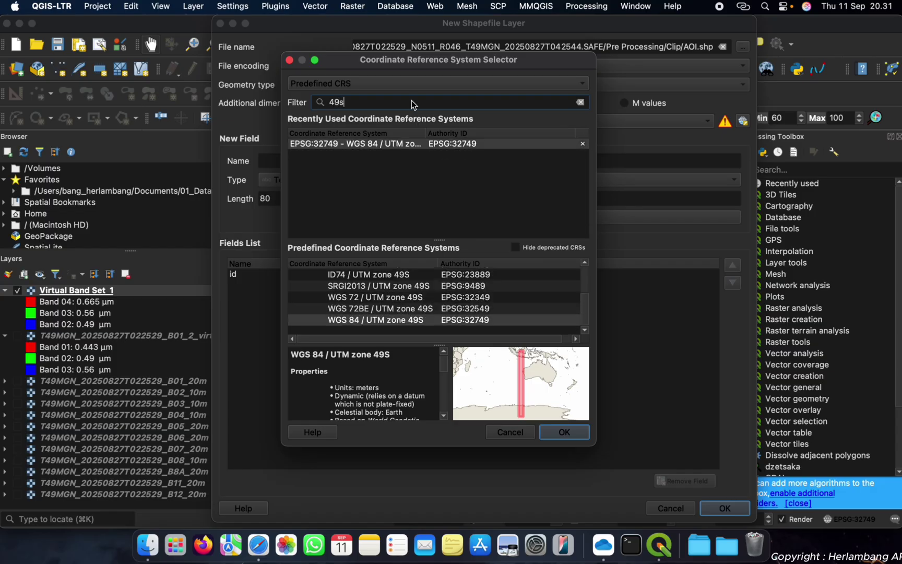
{"action": "left_click", "coordinate": [290, 60]}
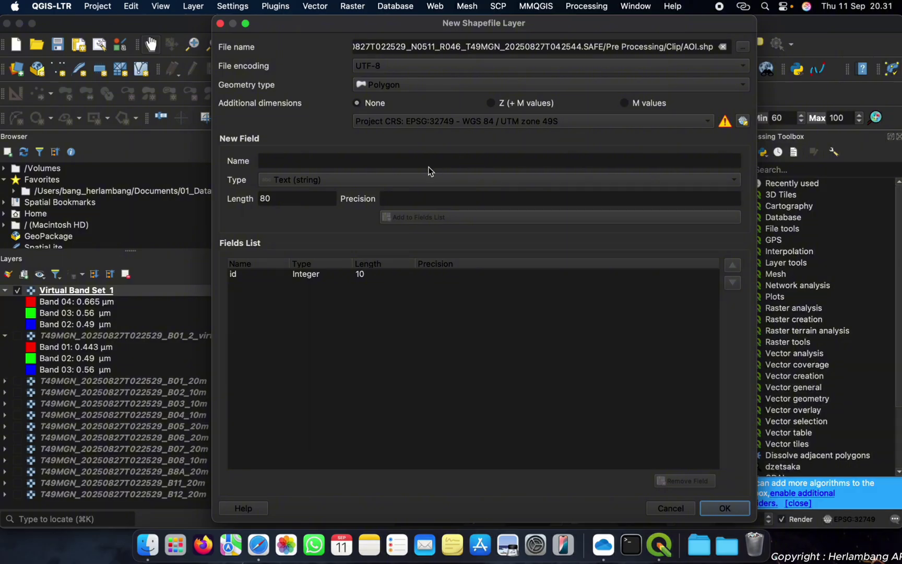
- Add a text field named Keterangan with length 80 to the fields list and create the AOI layer
{"action": "left_click", "coordinate": [312, 163]}
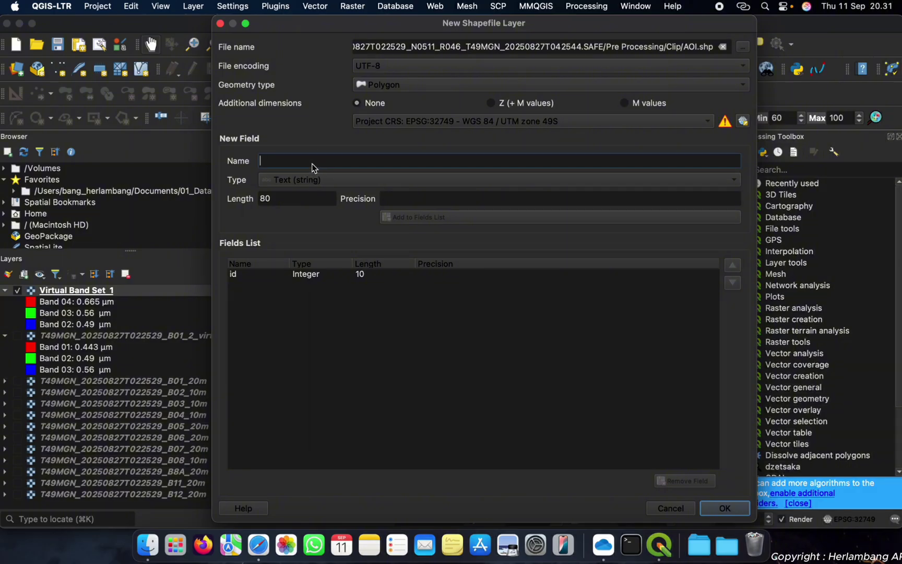
{"action": "type", "text": "Keterangan"}
{"action": "left_click", "coordinate": [395, 217]}
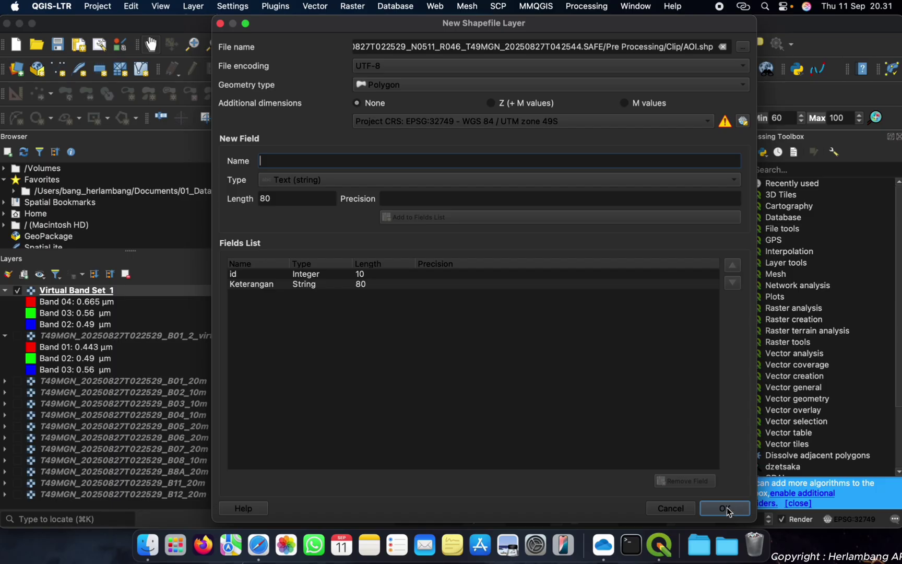
{"action": "left_click", "coordinate": [725, 509]}
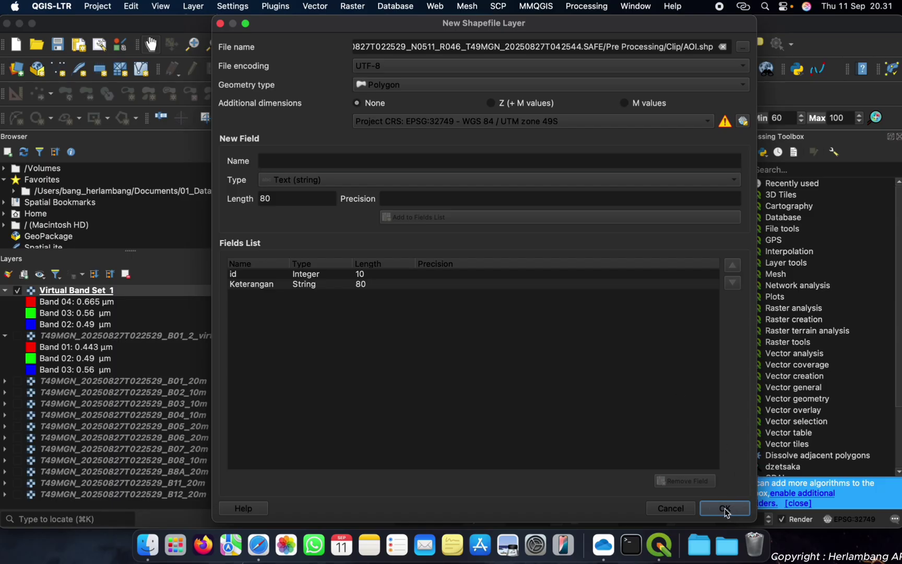
- Enable editing on the AOI layer and draw a four-cornered polygon enclosing the river, the estuary and the adjacent coast and sea
{"action": "left_click", "coordinate": [193, 44]}
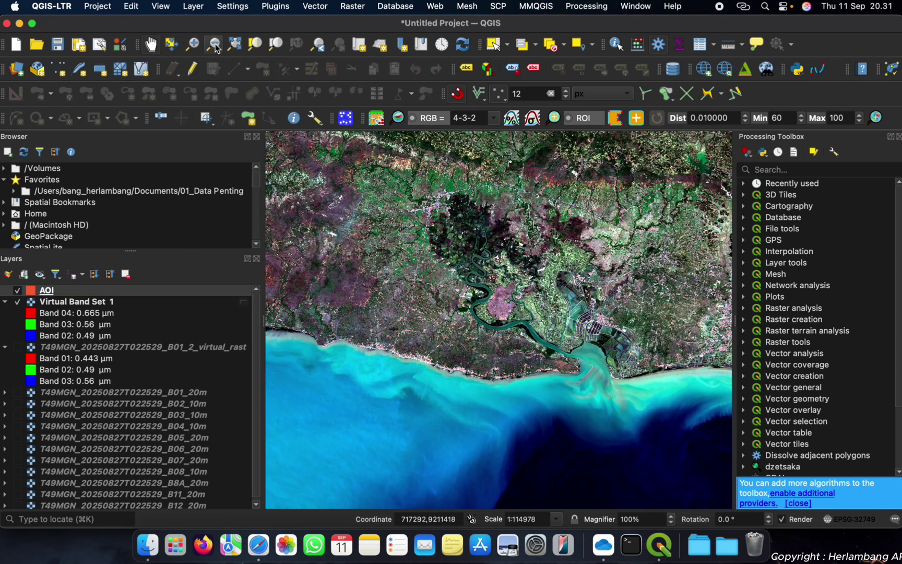
{"action": "left_click_drag", "start_coordinate": [367, 168], "coordinate": [678, 403]}
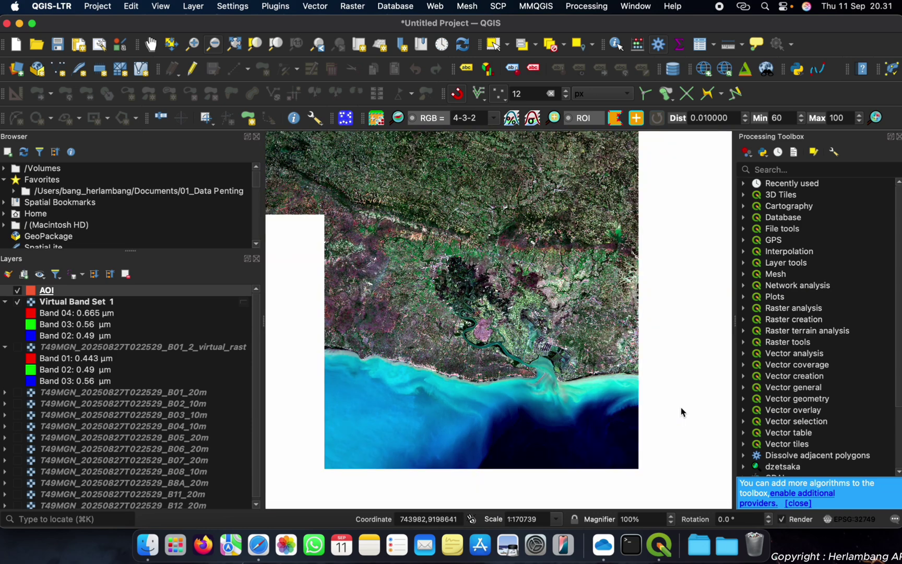
{"action": "left_click", "coordinate": [59, 302]}
{"action": "left_click", "coordinate": [75, 294]}
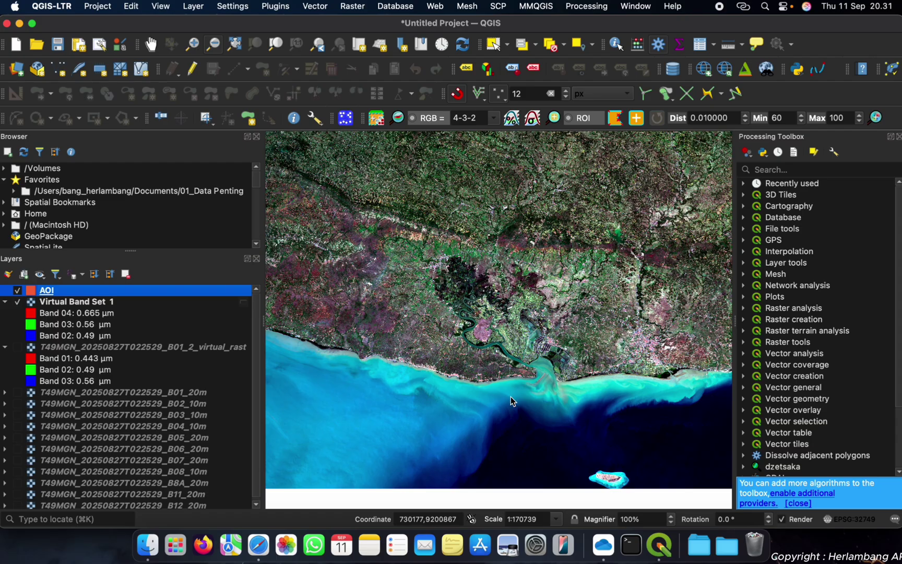
{"action": "left_click", "coordinate": [529, 275]}
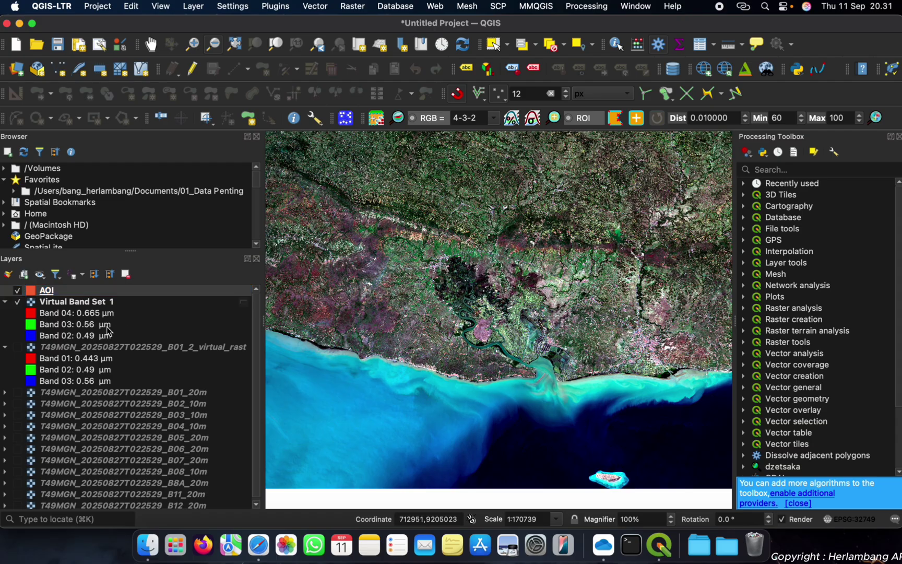
{"action": "left_click", "coordinate": [65, 291]}
{"action": "left_click", "coordinate": [192, 71]}
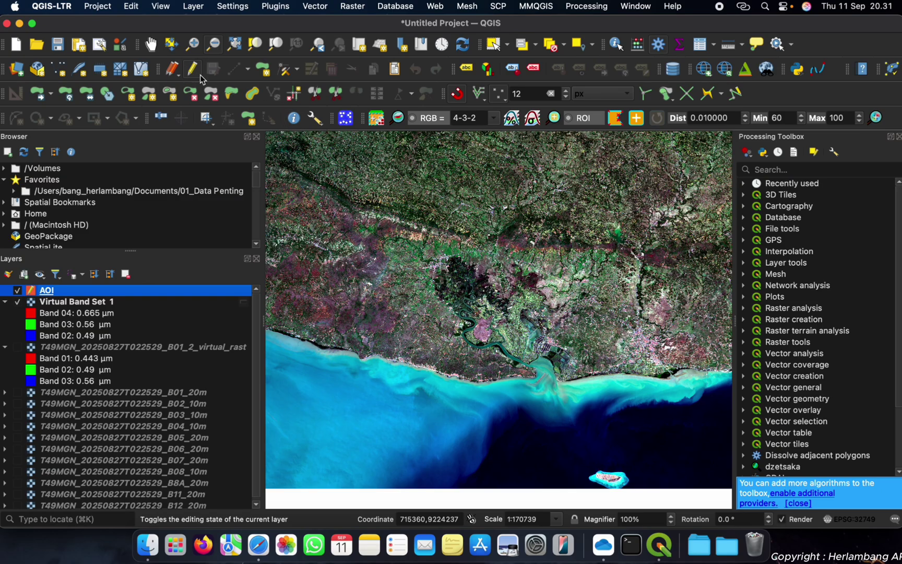
{"action": "left_click", "coordinate": [380, 202]}
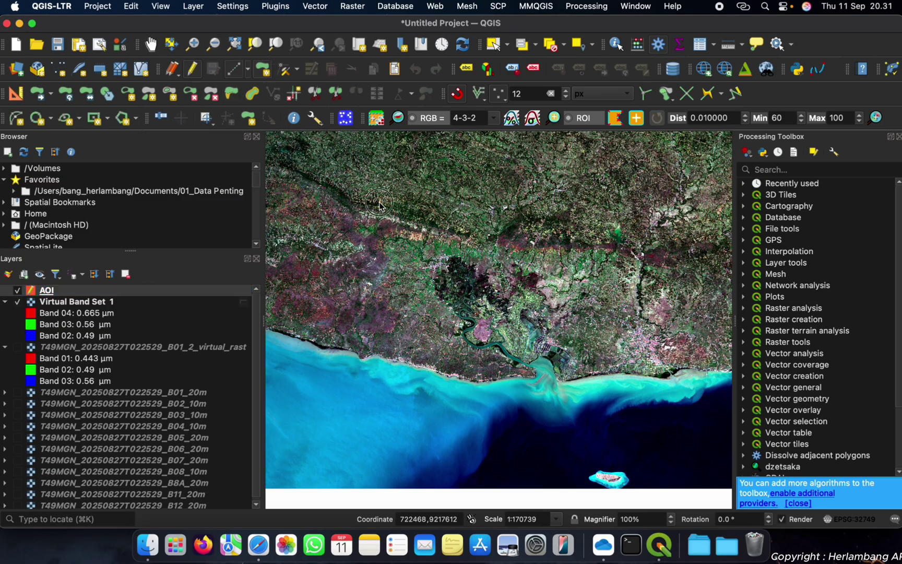
{"action": "left_click", "coordinate": [379, 441]}
{"action": "left_click", "coordinate": [647, 441]}
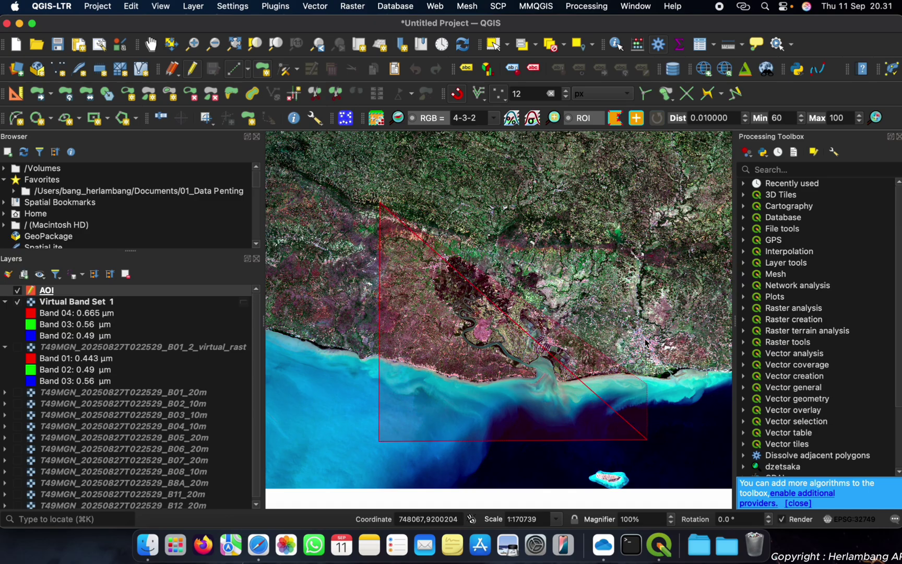
{"action": "left_click", "coordinate": [615, 192]}
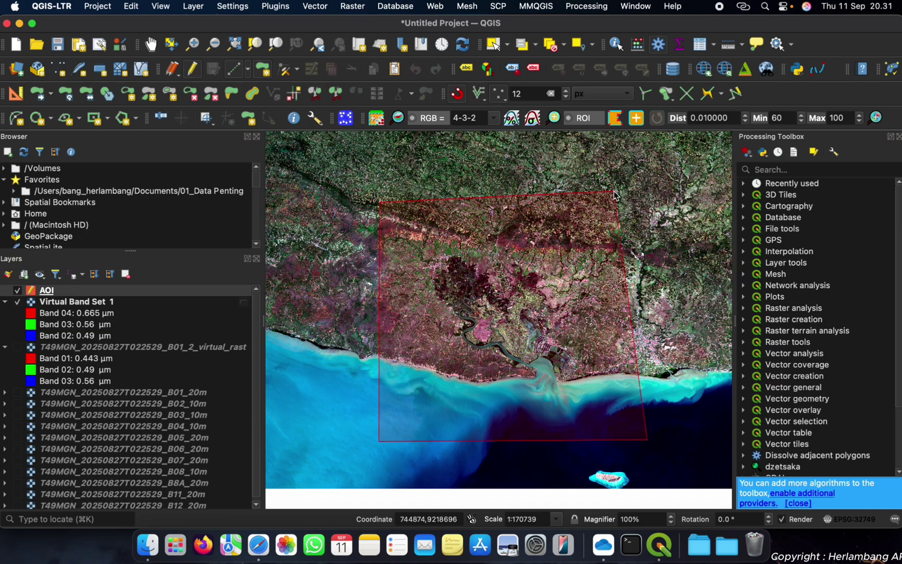
{"action": "right_click", "coordinate": [614, 192]}
{"action": "key", "text": "Return"}
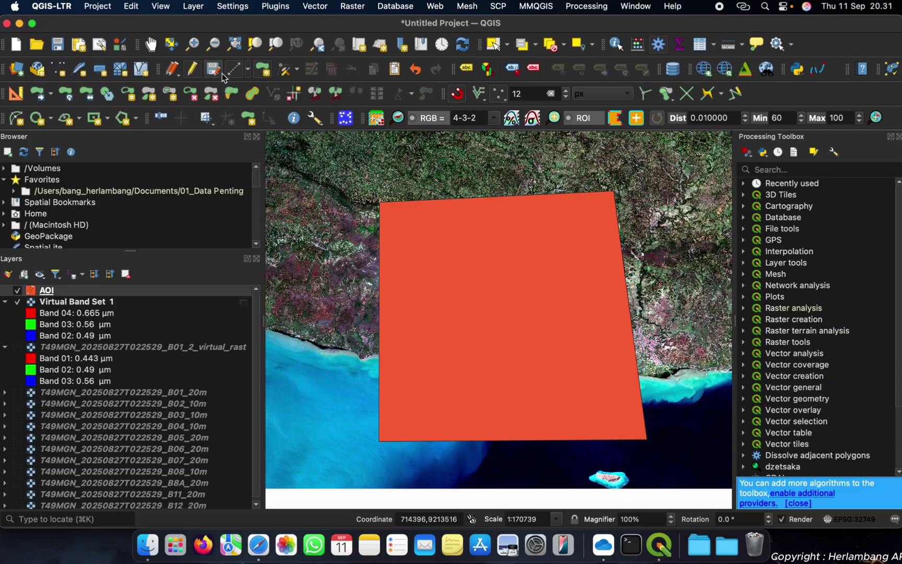
- Save the polygon and end editing of the AOI layer, then hide and show the layer again
{"action": "left_click", "coordinate": [193, 5]}
{"action": "mouse_move", "coordinate": [157, 7]}
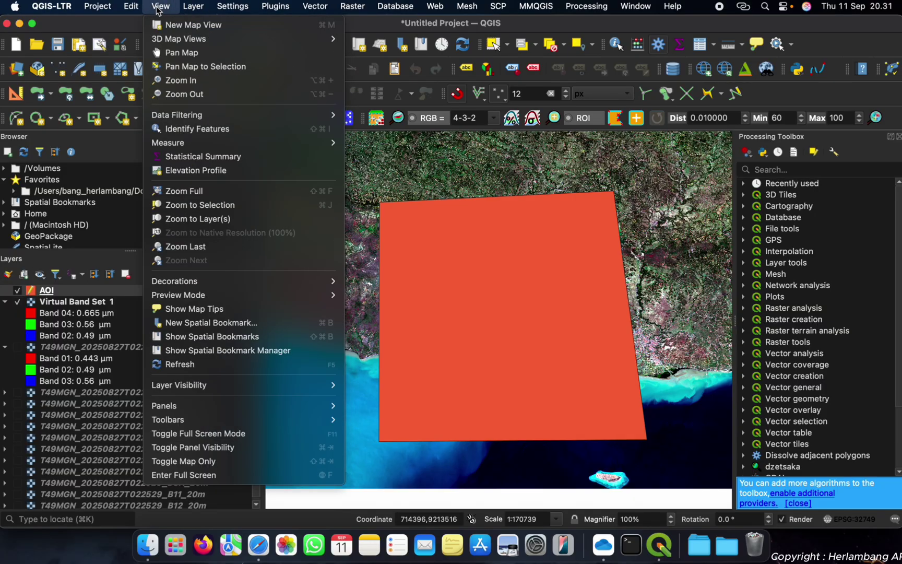
{"action": "mouse_move", "coordinate": [175, 407]}
{"action": "left_click", "coordinate": [101, 255]}
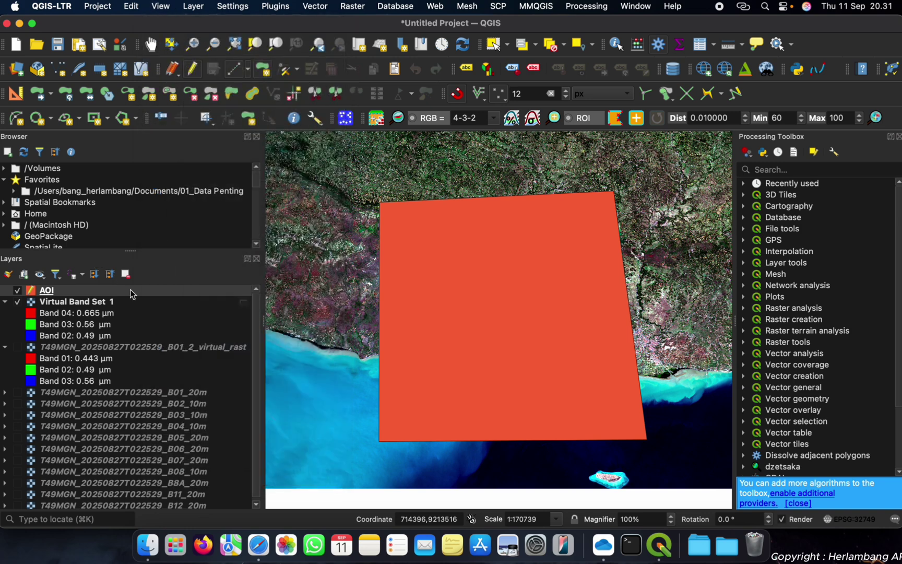
{"action": "left_click", "coordinate": [194, 70]}
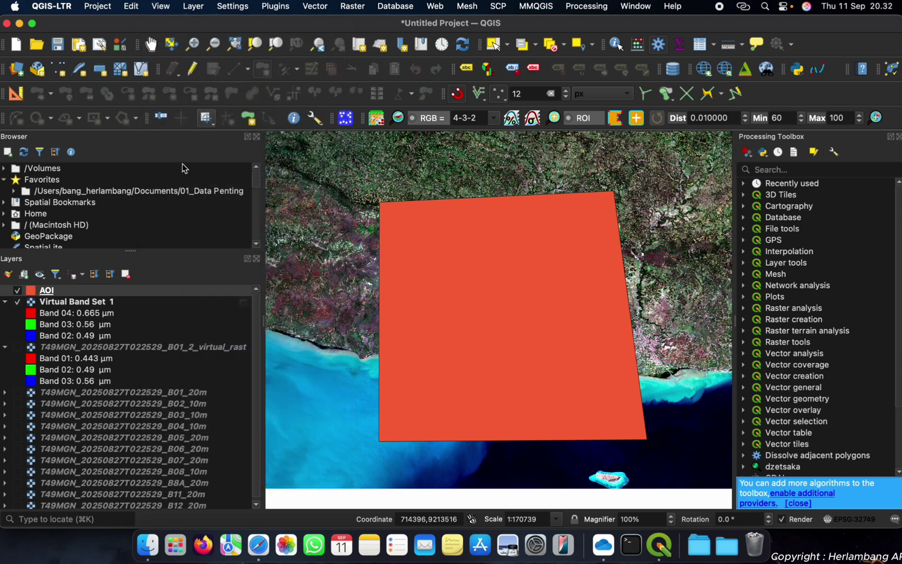
{"action": "left_click", "coordinate": [17, 291]}
{"action": "left_click", "coordinate": [18, 291]}
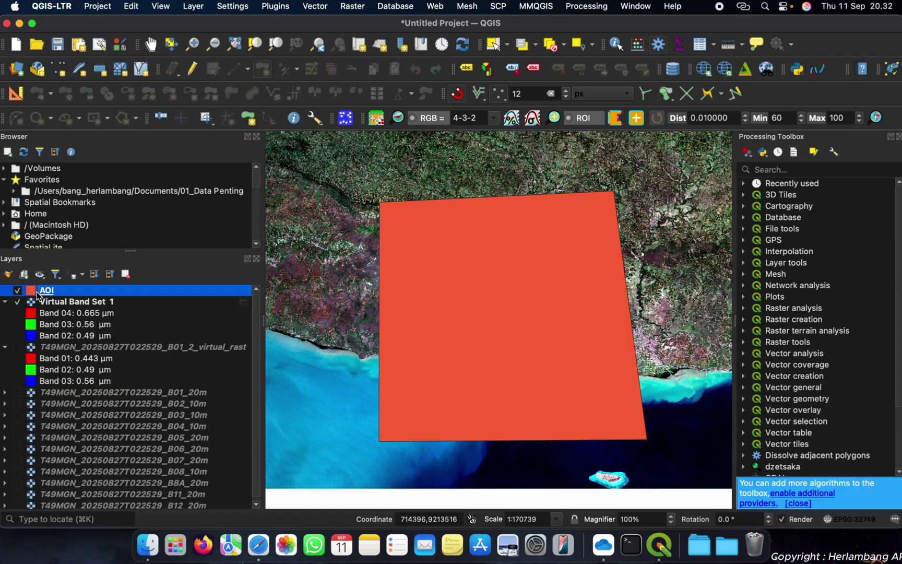
- Style the AOI layer with a transparent fill and a red stroke, and adjust its stroke width
{"action": "double_click", "coordinate": [32, 292]}
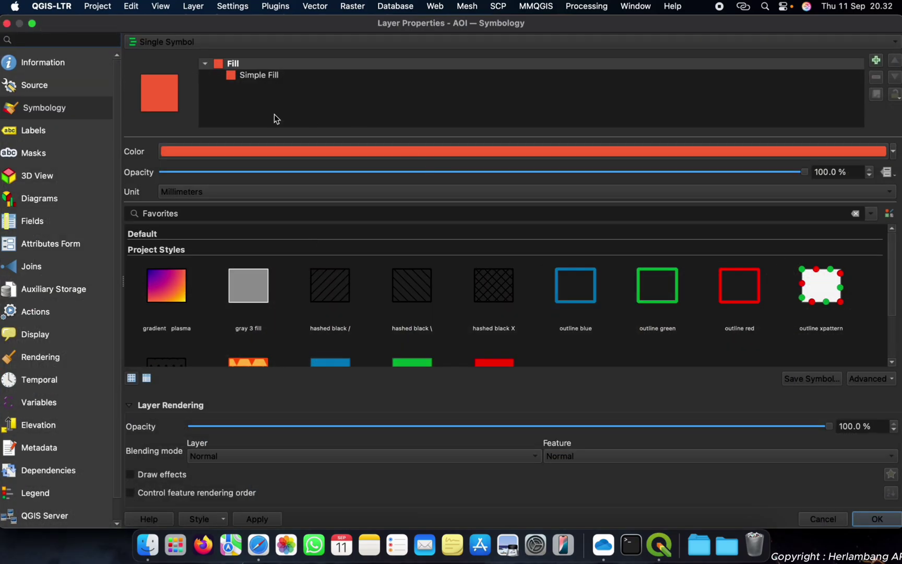
{"action": "left_click", "coordinate": [865, 175]}
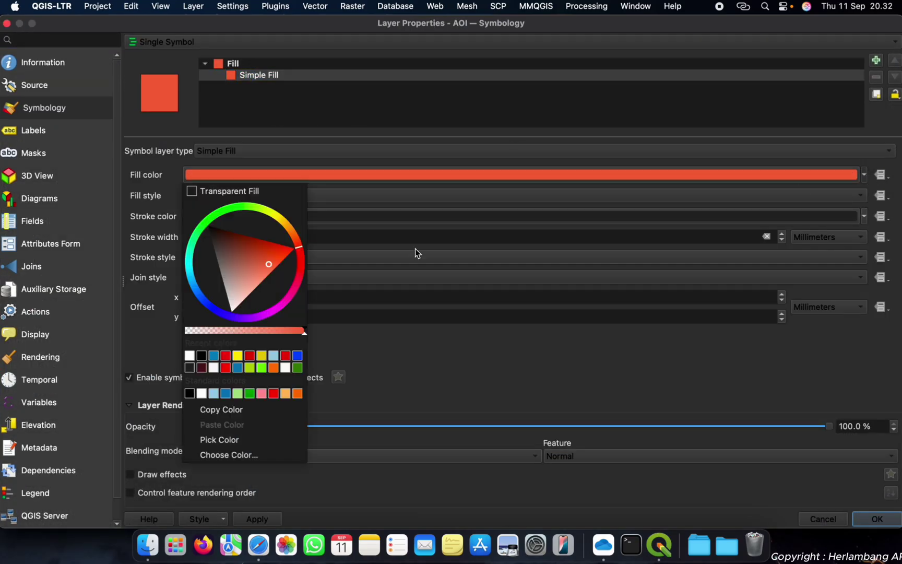
{"action": "left_click", "coordinate": [254, 193]}
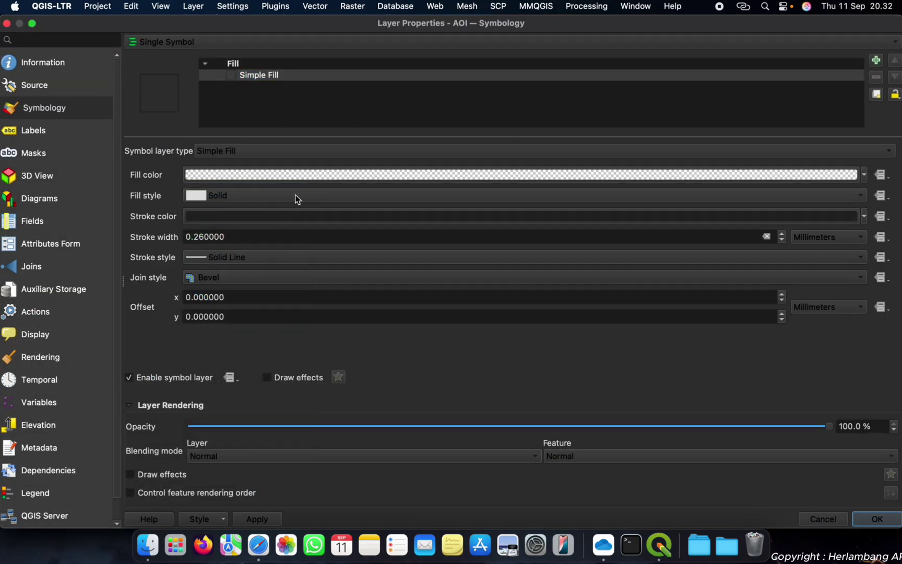
{"action": "left_click", "coordinate": [866, 218]}
{"action": "left_click", "coordinate": [298, 306]}
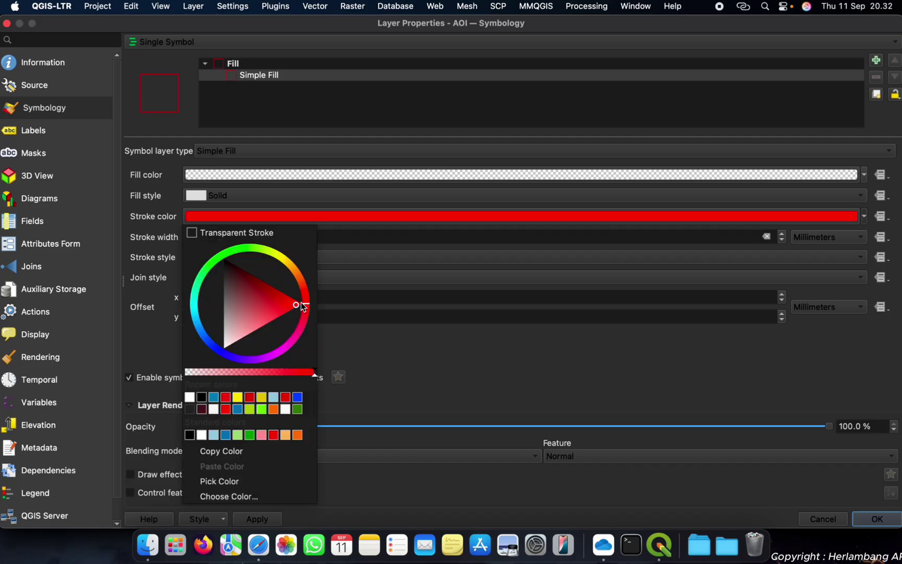
{"action": "left_click", "coordinate": [432, 389]}
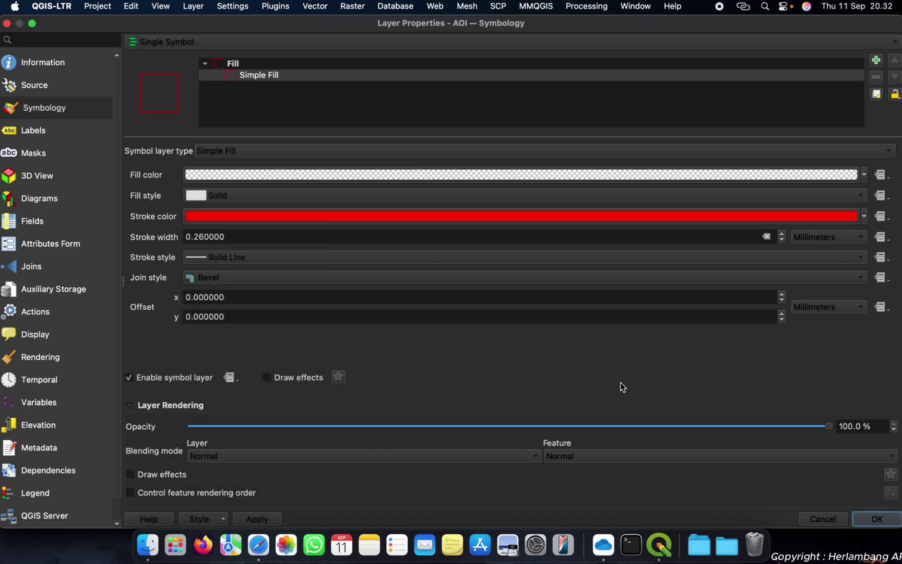
{"action": "left_click", "coordinate": [782, 235]}
{"action": "left_click", "coordinate": [864, 525]}
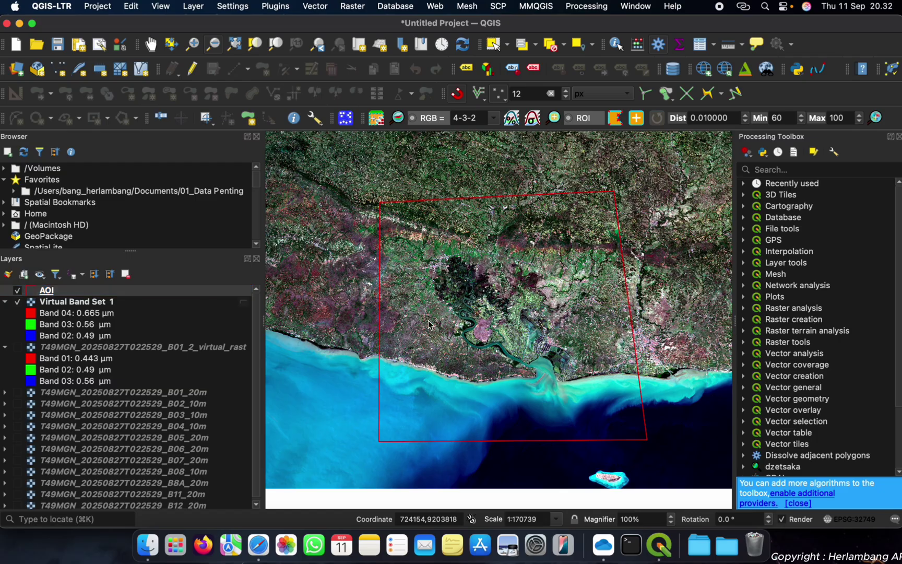
- Switch to the Semi-Automatic Classification Plugin window and expand its preprocessing tools
{"action": "left_click", "coordinate": [214, 46]}
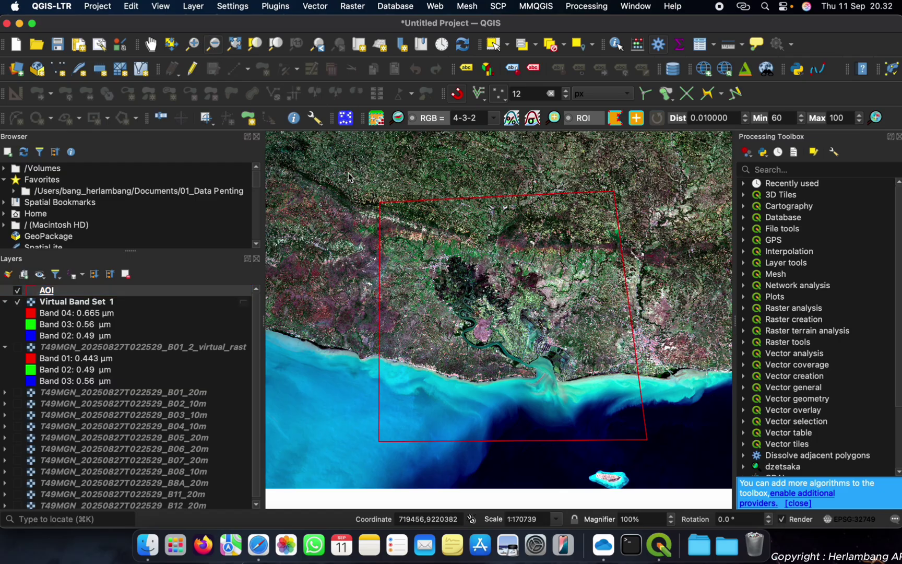
{"action": "left_click_drag", "start_coordinate": [349, 173], "coordinate": [702, 455]}
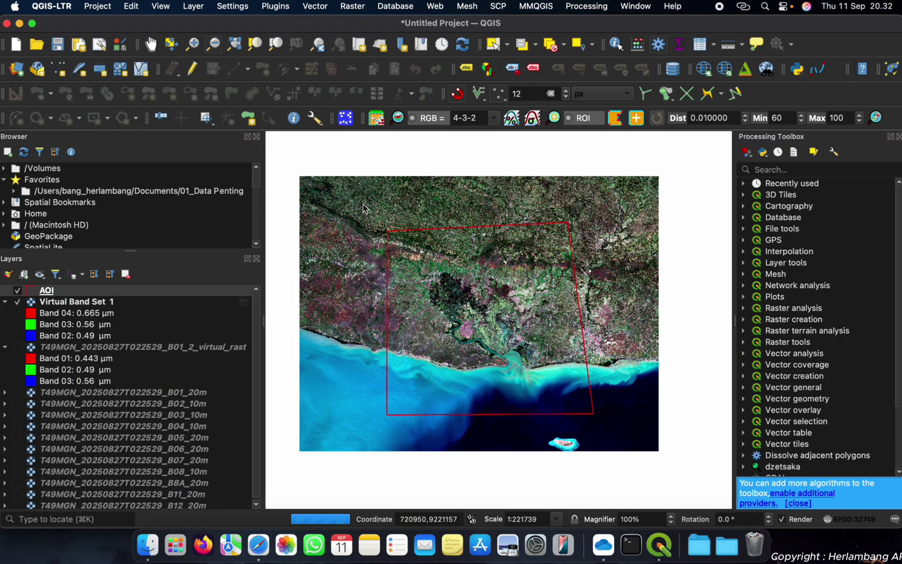
{"action": "left_click_drag", "start_coordinate": [540, 388], "coordinate": [611, 429]}
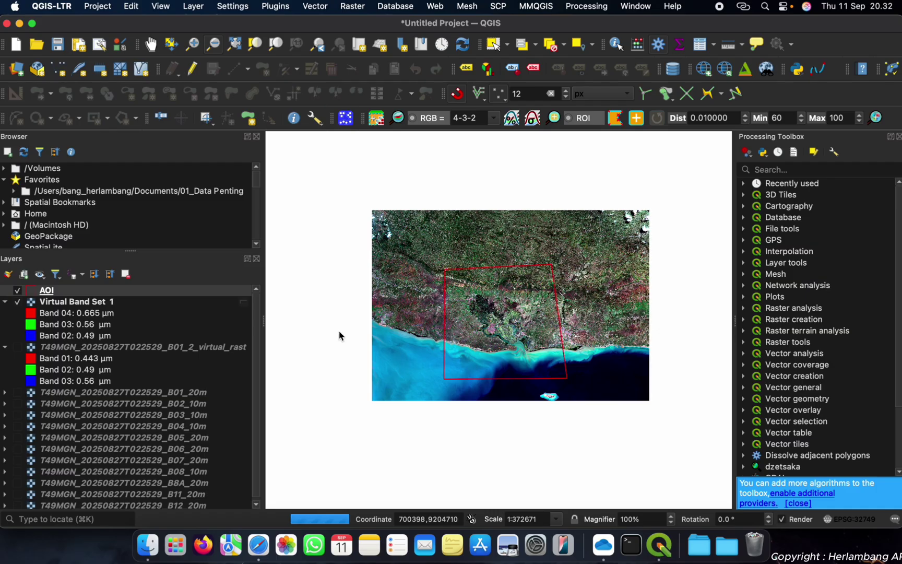
{"action": "key", "text": "ctrl+Down"}
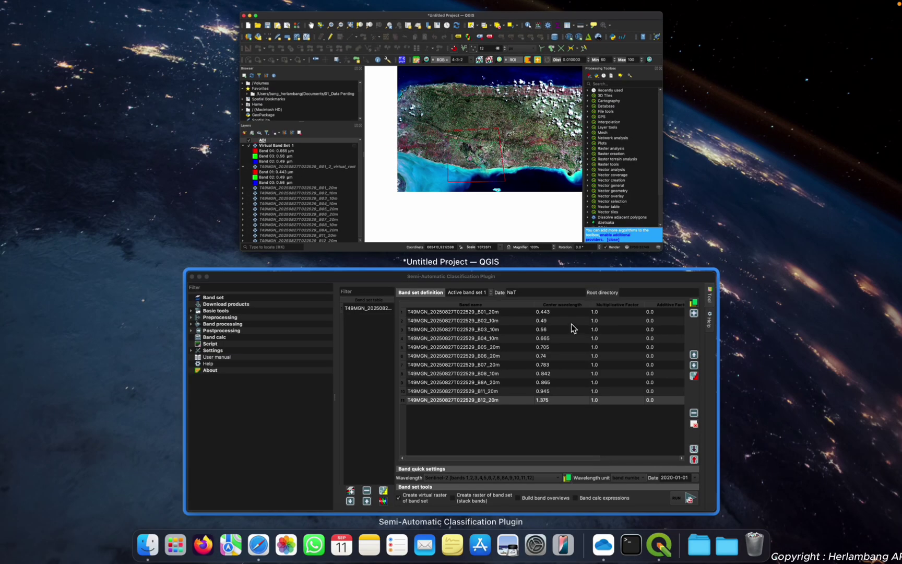
{"action": "left_click", "coordinate": [549, 355]}
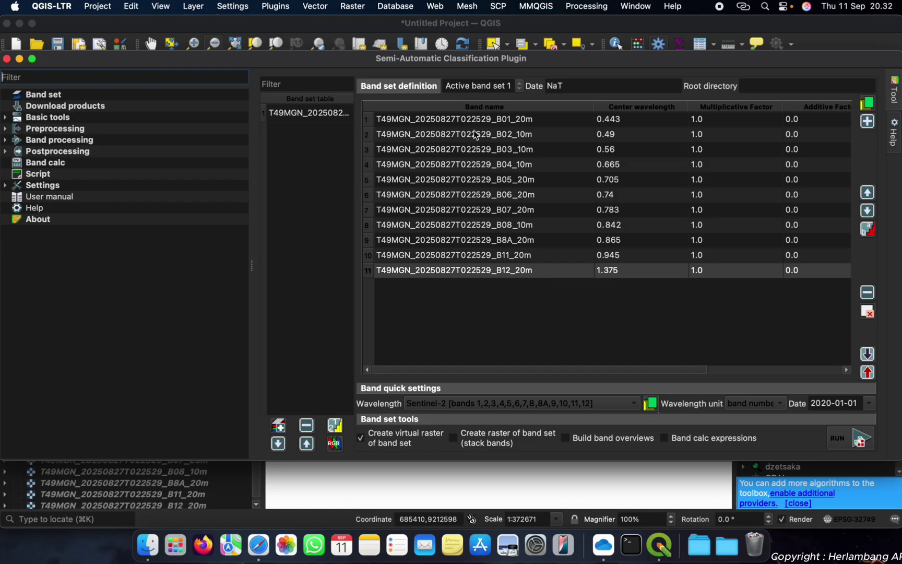
{"action": "left_click", "coordinate": [540, 335]}
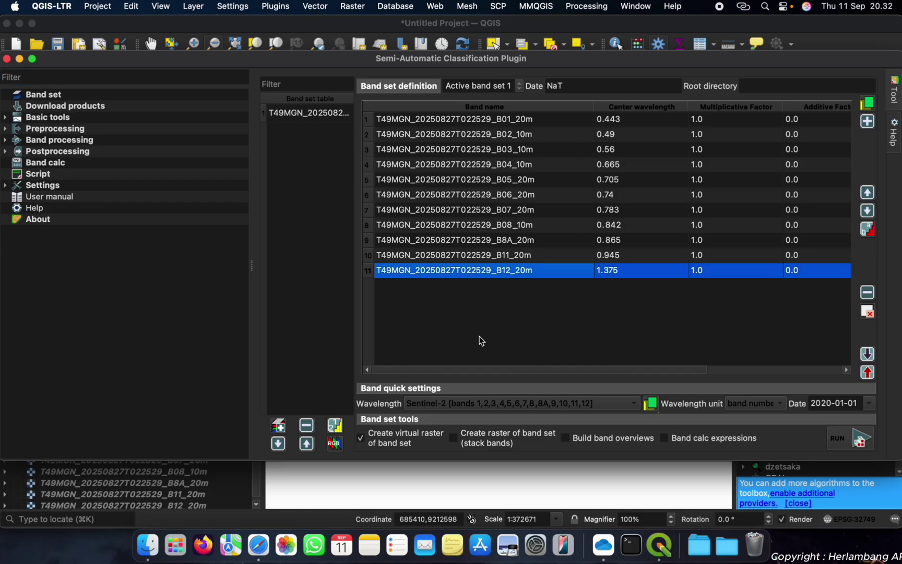
{"action": "left_click", "coordinate": [5, 129]}
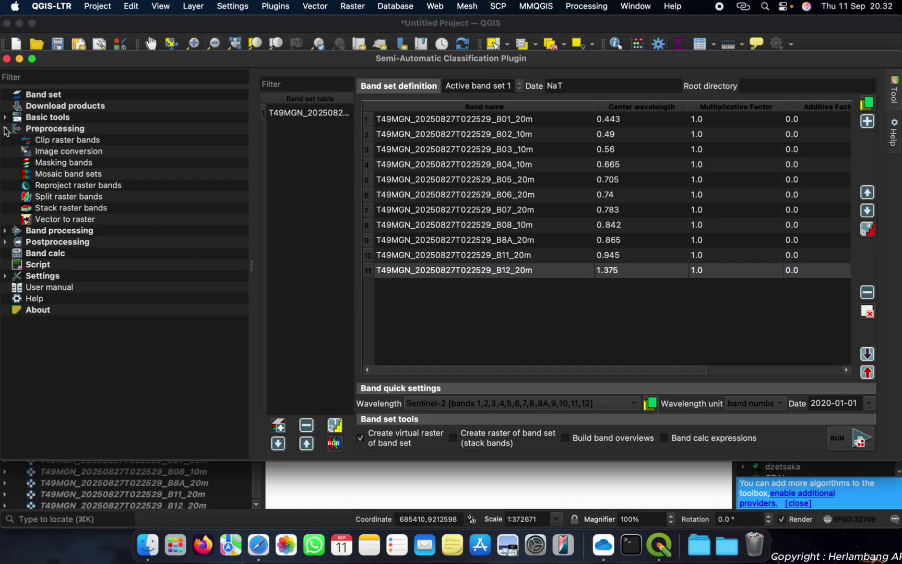
{"action": "left_click", "coordinate": [6, 130]}
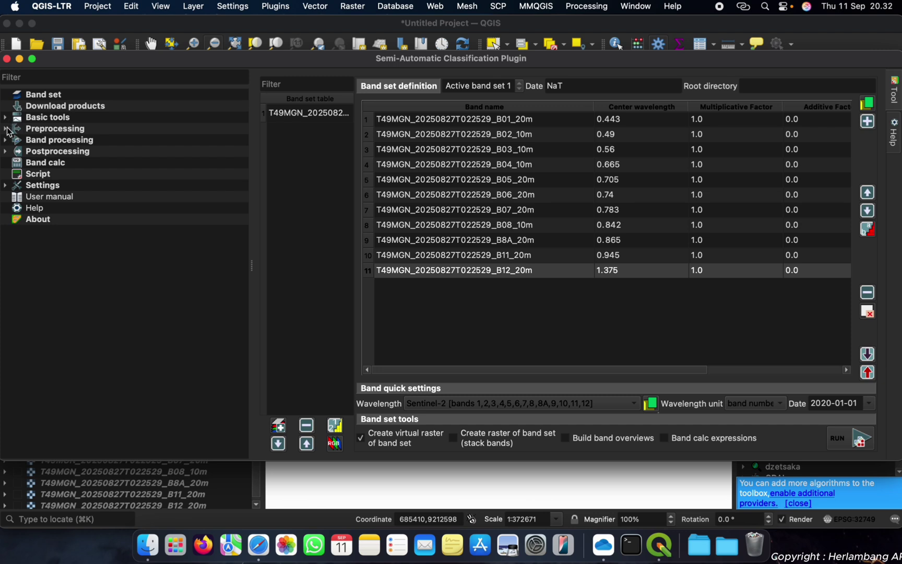
{"action": "left_click", "coordinate": [6, 130]}
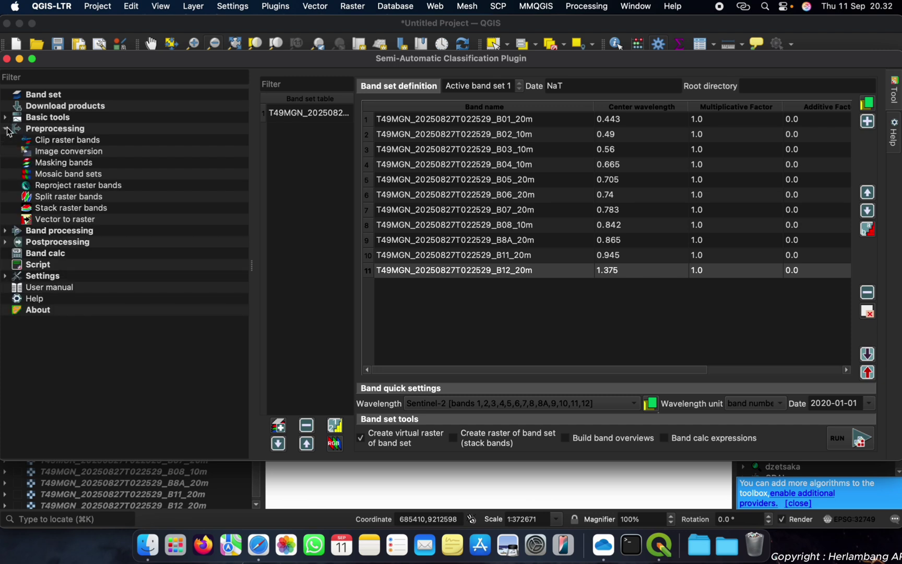
- Review the image conversion settings, the clip settings and the band set definition
{"action": "left_click", "coordinate": [60, 154]}
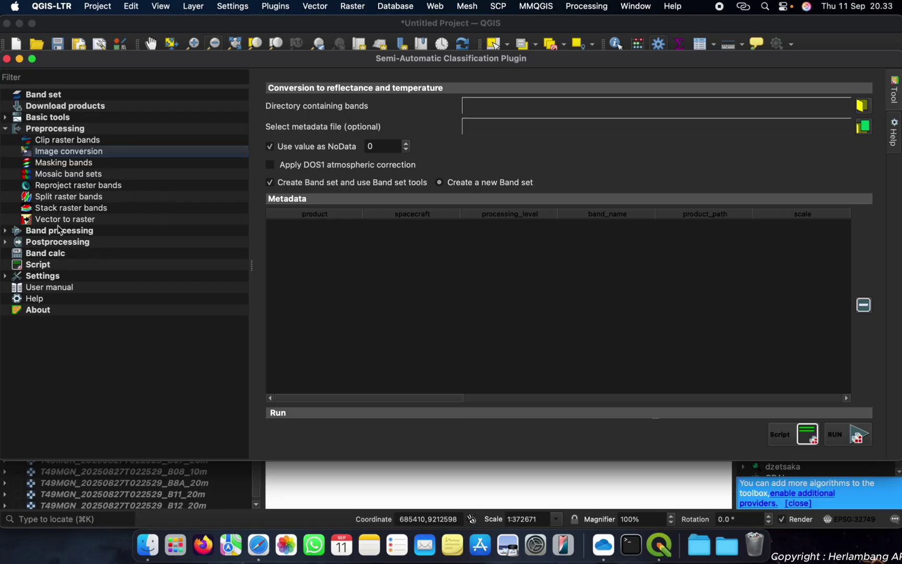
{"action": "left_click", "coordinate": [63, 141]}
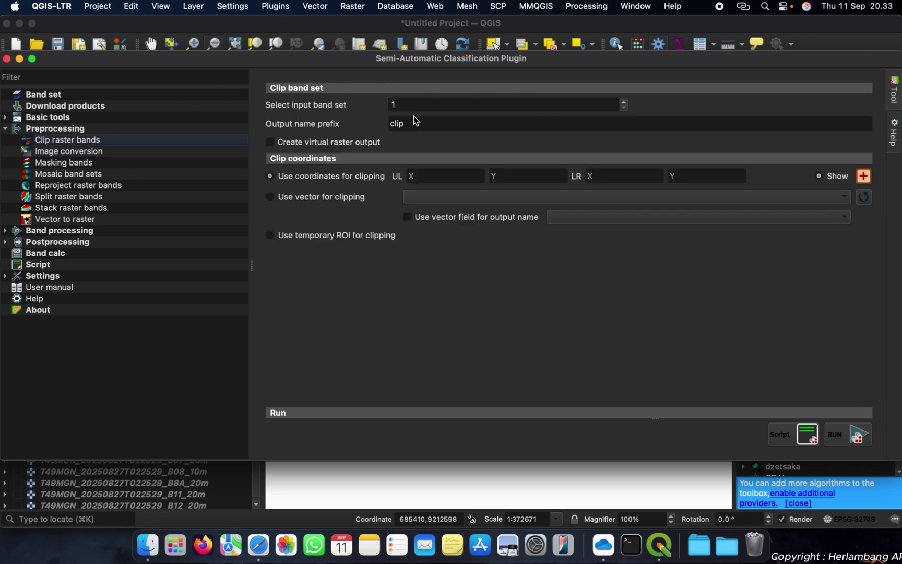
{"action": "left_click", "coordinate": [40, 96]}
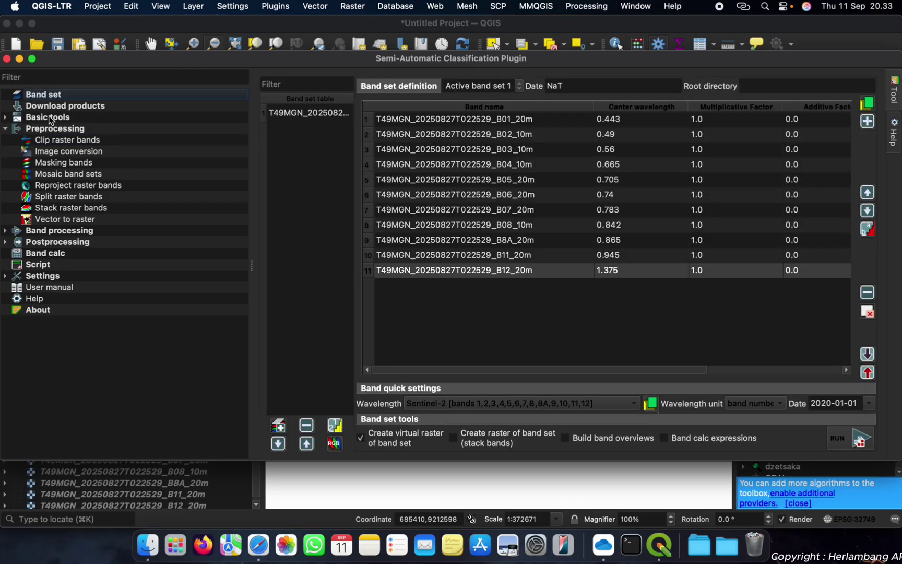
- Set up Clip raster bands to create virtual raster output and use the AOI vector for clipping band set 1
{"action": "left_click", "coordinate": [51, 141]}
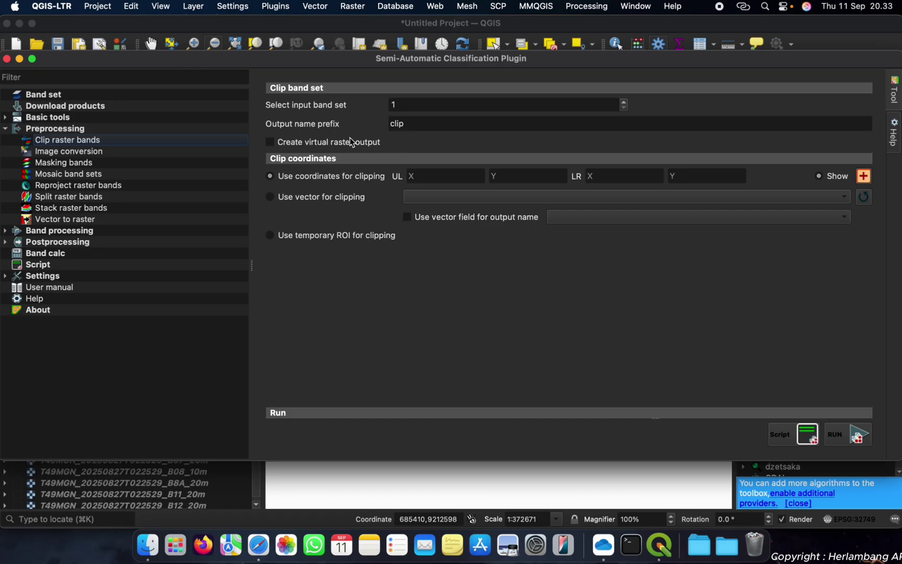
{"action": "left_click", "coordinate": [317, 203]}
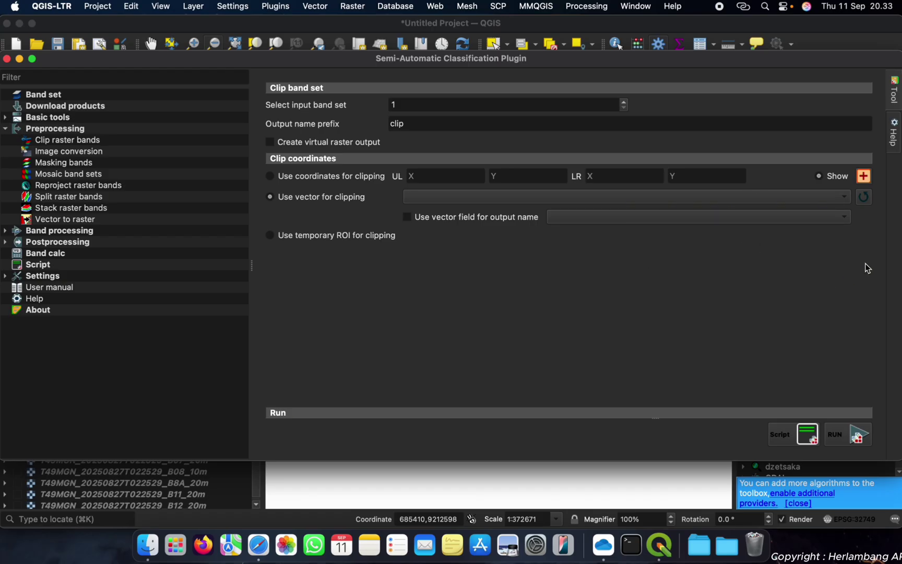
{"action": "left_click", "coordinate": [270, 144]}
{"action": "left_click", "coordinate": [863, 199]}
- Run the band clipping with the Clip folder inside Pre Processing as the output directory
{"action": "left_click", "coordinate": [836, 438]}
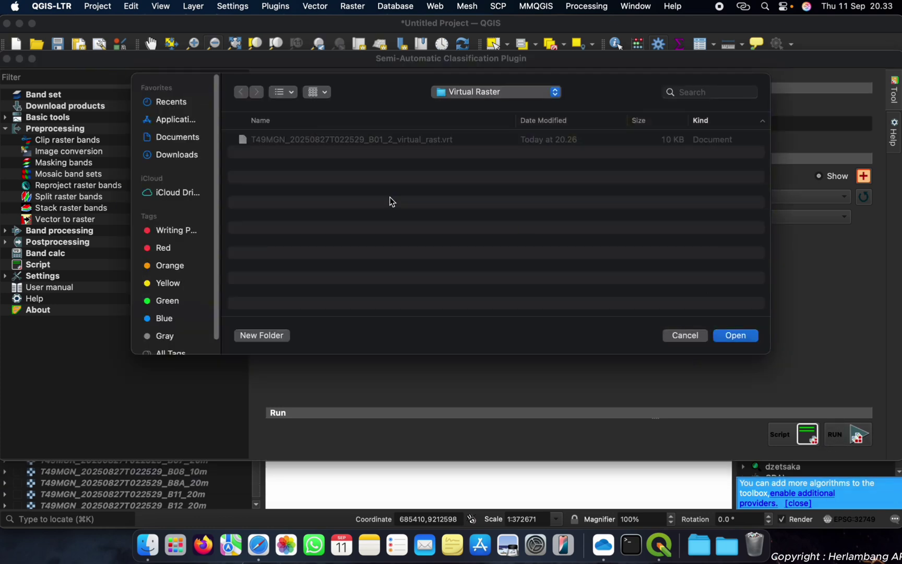
{"action": "left_click", "coordinate": [509, 93]}
{"action": "left_click", "coordinate": [479, 107]}
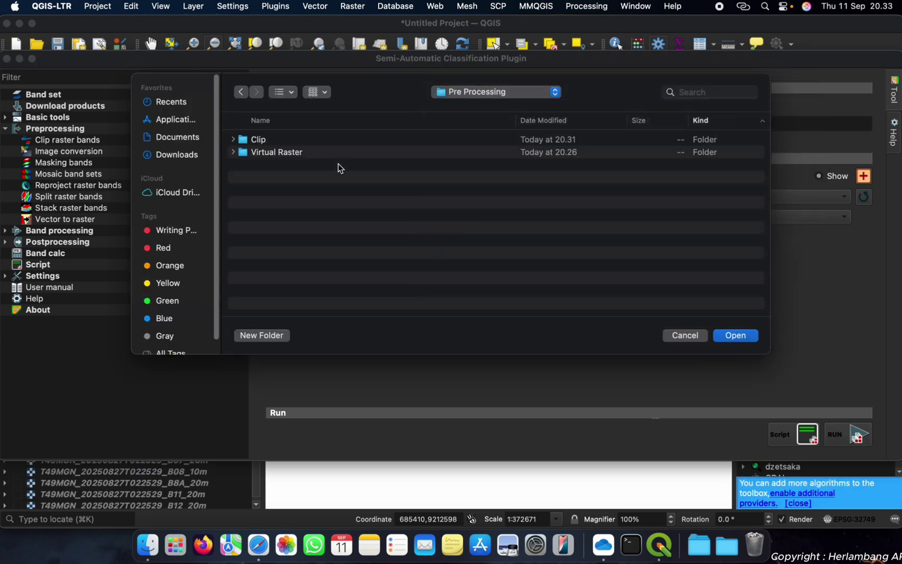
{"action": "left_click", "coordinate": [272, 146]}
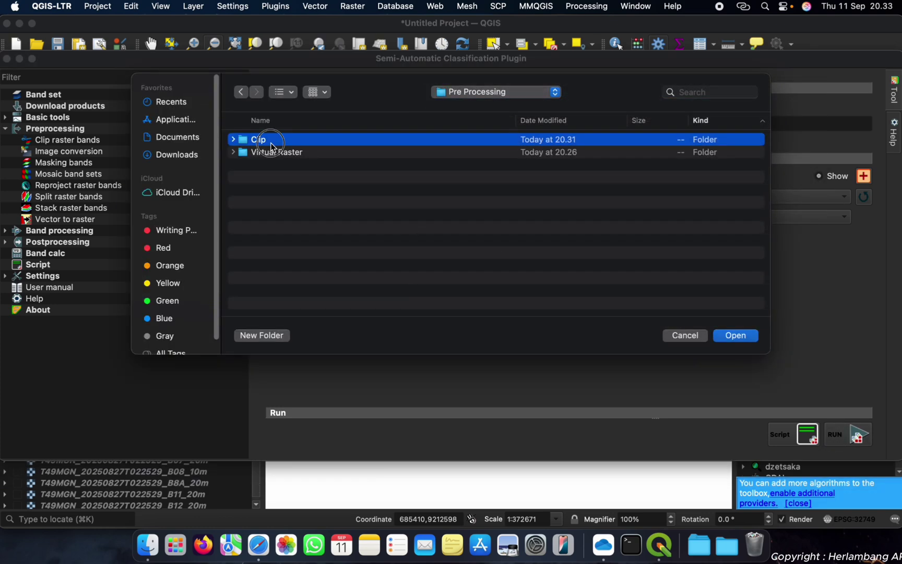
{"action": "double_click", "coordinate": [271, 142]}
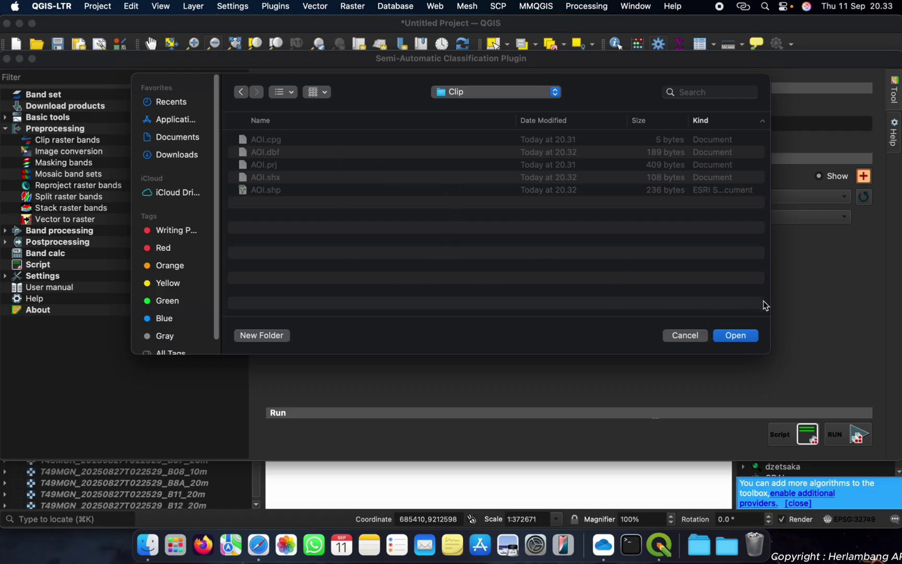
{"action": "left_click", "coordinate": [735, 335]}
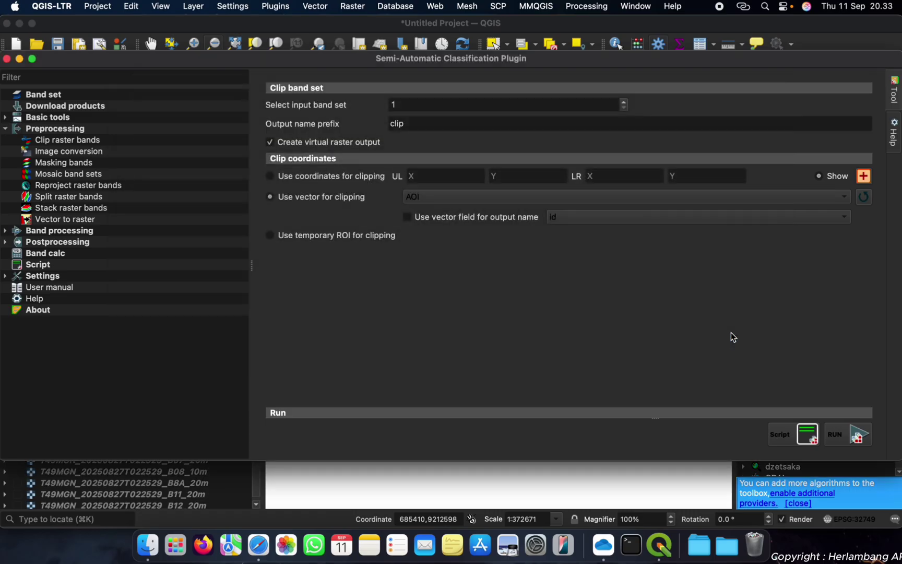
{"action": "left_click", "coordinate": [837, 435]}
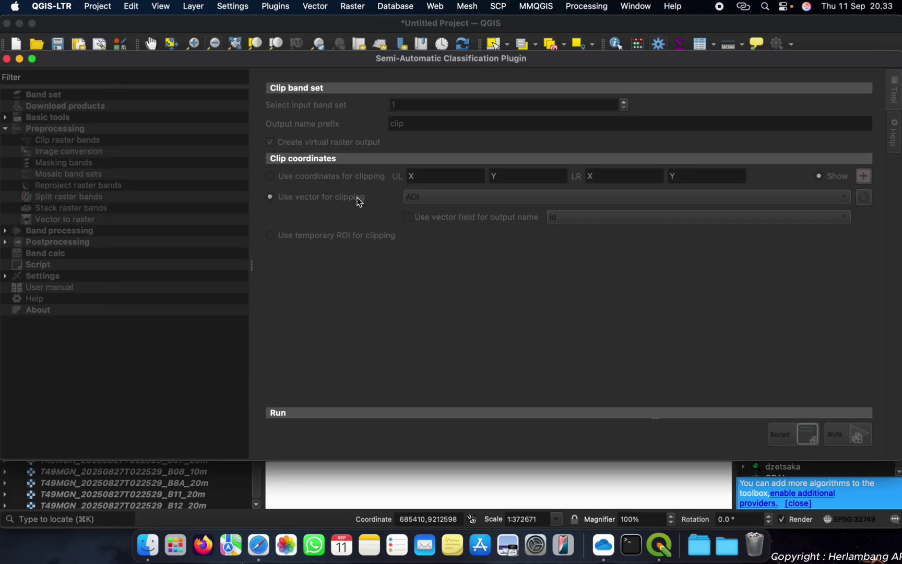
- Return to the main QGIS window, collapse all layer legends and select the clipped B01 layer
{"action": "key", "text": "ctrl+Down"}
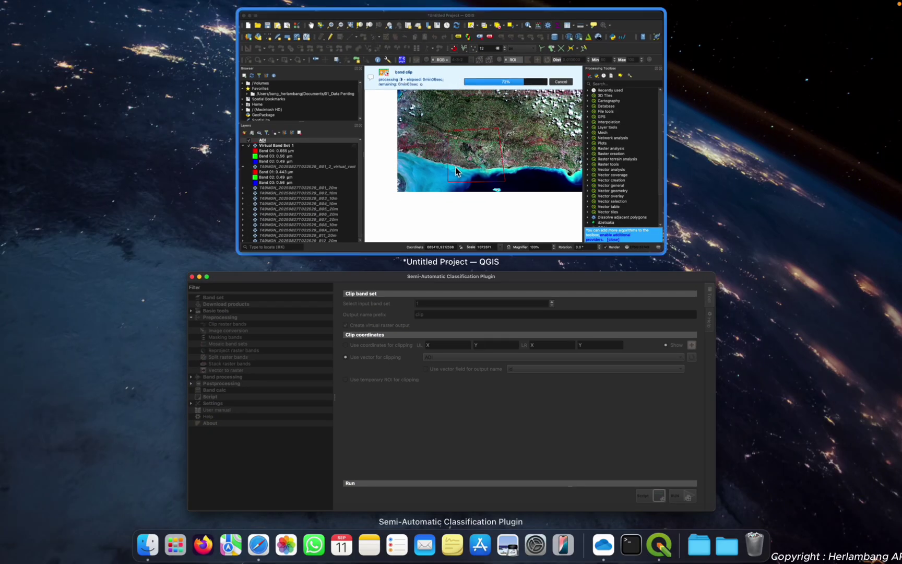
{"action": "left_click", "coordinate": [410, 340]}
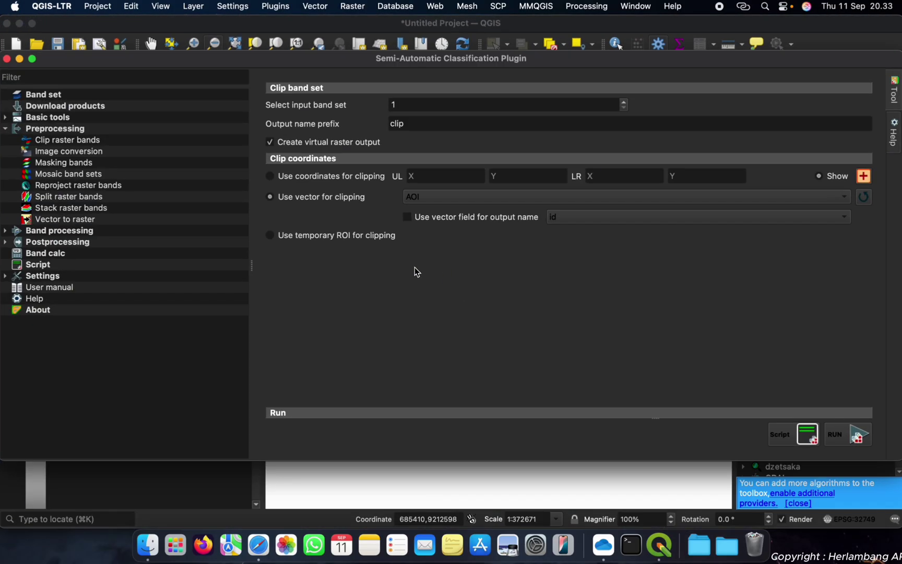
{"action": "key", "text": "ctrl+Down"}
{"action": "left_click", "coordinate": [392, 175]}
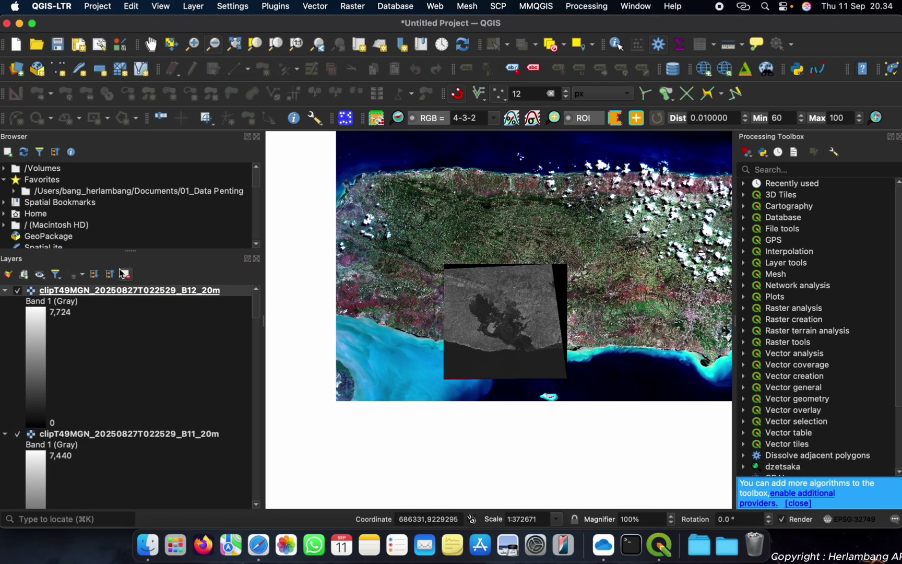
{"action": "left_click", "coordinate": [73, 405]}
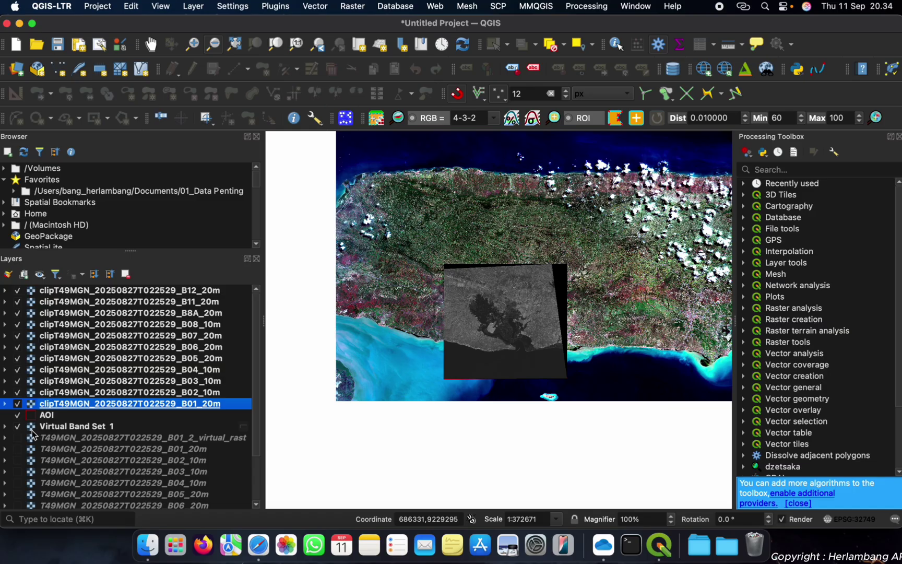
- Hide the Virtual Band Set 1 layer
{"action": "scroll", "coordinate": [107, 452], "scroll_direction": "down", "scroll_amount": 3}
{"action": "left_click", "coordinate": [17, 367]}
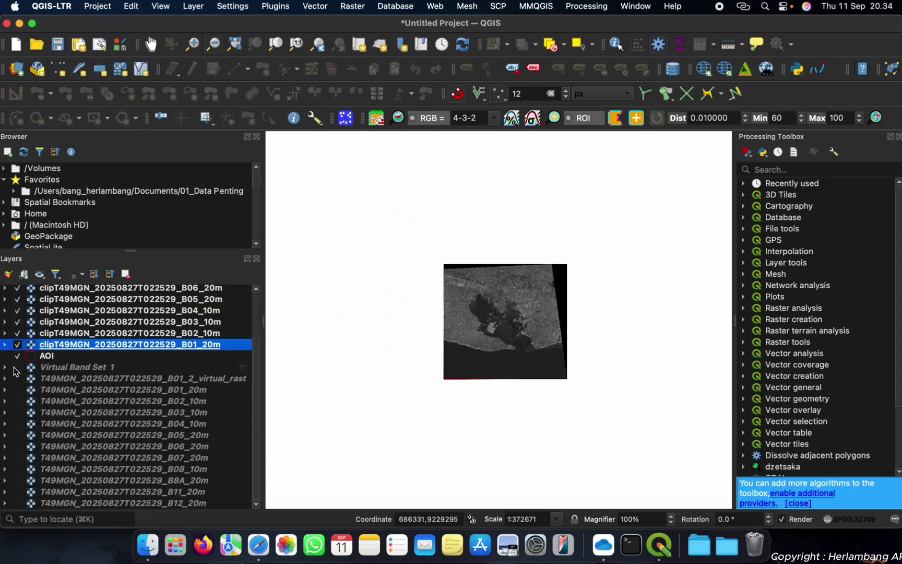
{"action": "left_click", "coordinate": [18, 368]}
{"action": "left_click", "coordinate": [18, 368]}
{"action": "scroll", "coordinate": [111, 378], "scroll_direction": "up", "scroll_amount": 3}
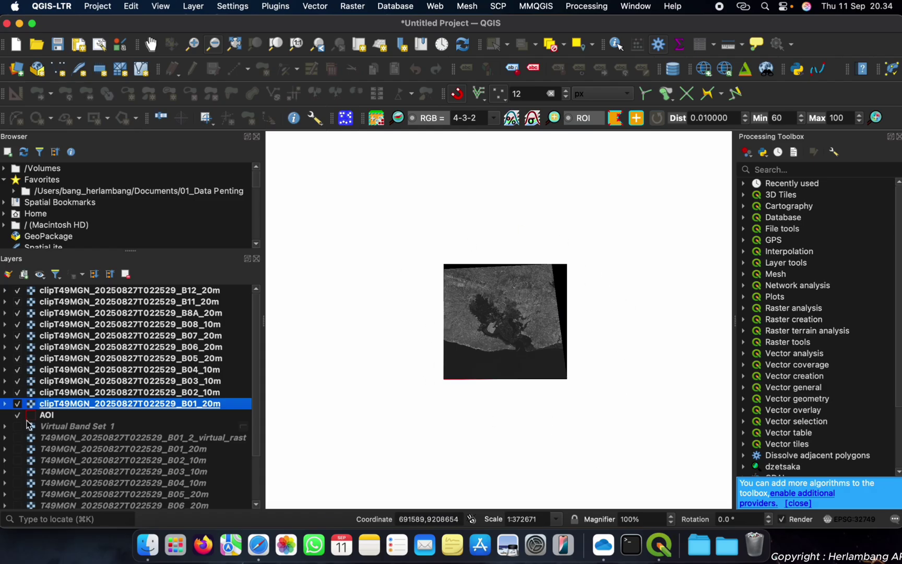
- Move the AOI layer to the top of the layer order, above all clipped bands, and toggle its visibility off and on
{"action": "left_click_drag", "start_coordinate": [44, 416], "coordinate": [79, 291]}
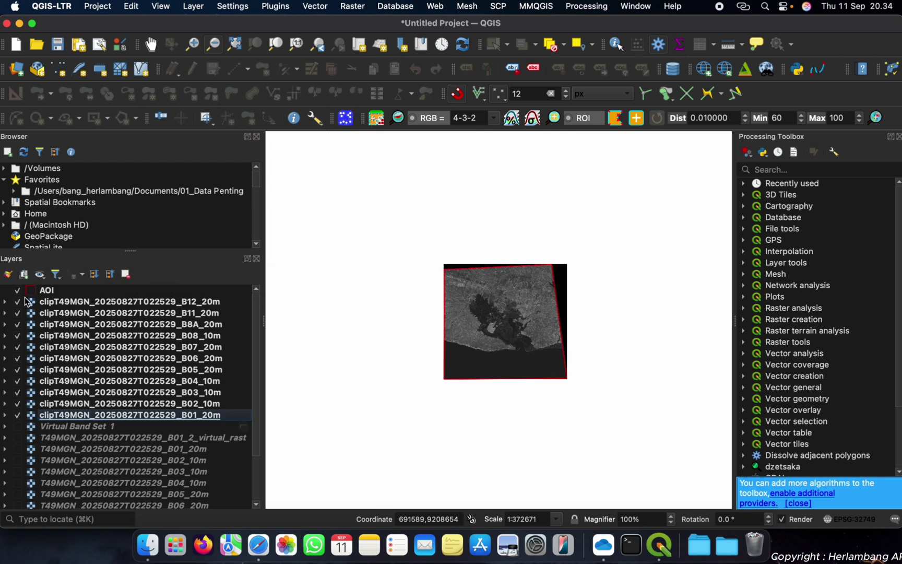
{"action": "left_click", "coordinate": [19, 291]}
{"action": "left_click", "coordinate": [18, 292]}
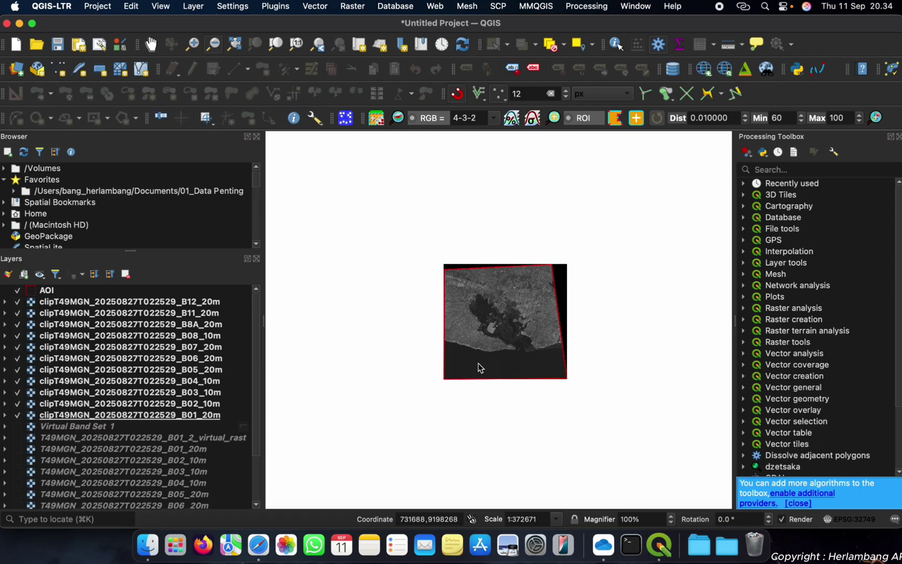
- Switch to Finder and open the Clip folder inside Pre Processing to examine the clipped band files
{"action": "left_click", "coordinate": [163, 545]}
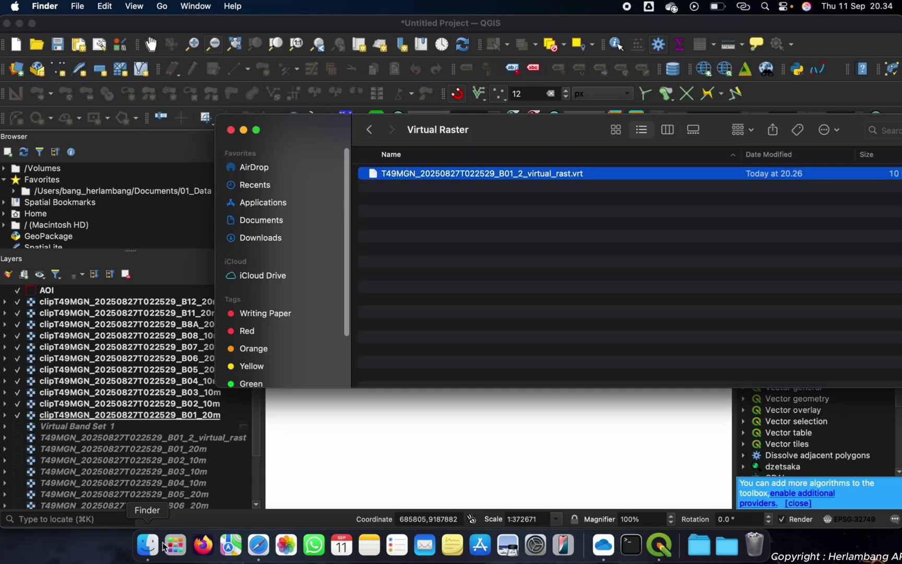
{"action": "left_click", "coordinate": [371, 131]}
{"action": "left_click", "coordinate": [397, 174]}
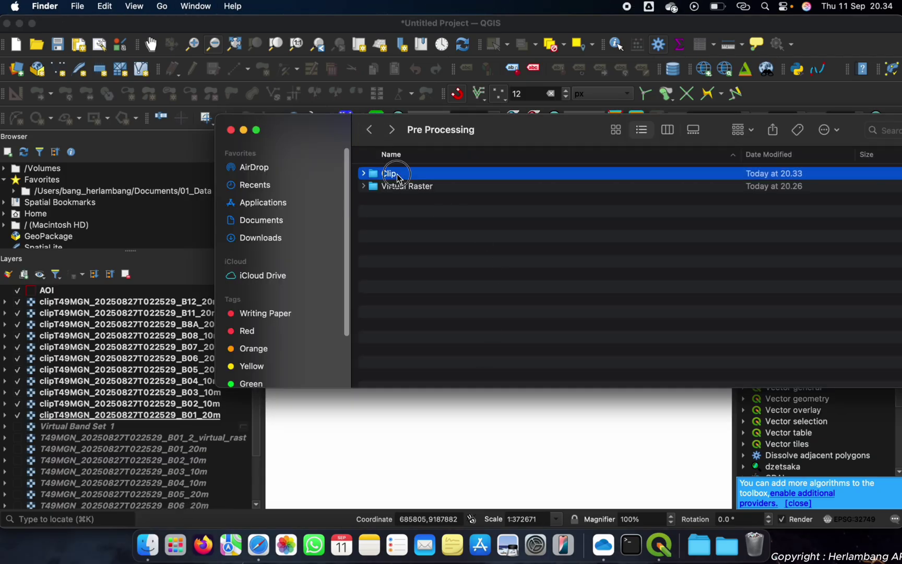
{"action": "double_click", "coordinate": [398, 175]}
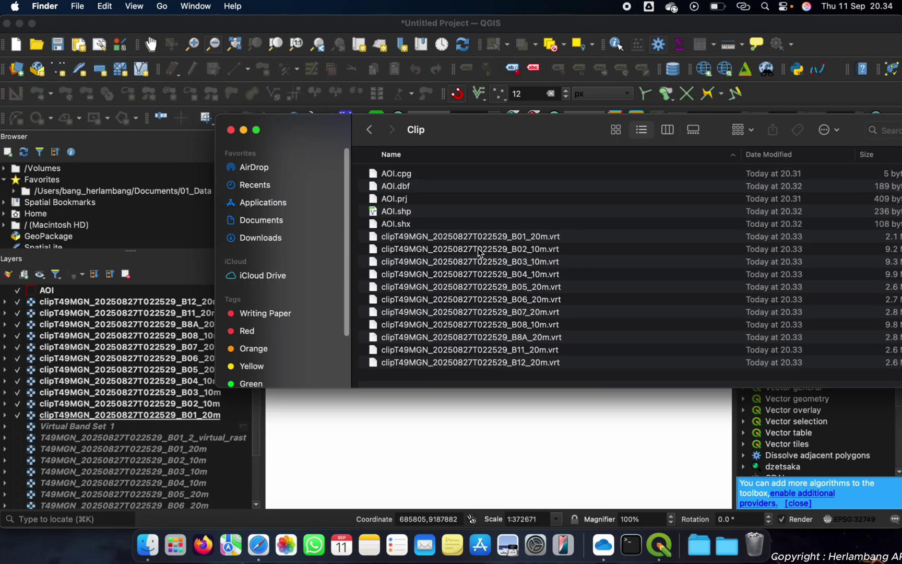
{"action": "left_click", "coordinate": [548, 276]}
{"action": "left_click", "coordinate": [148, 313]}
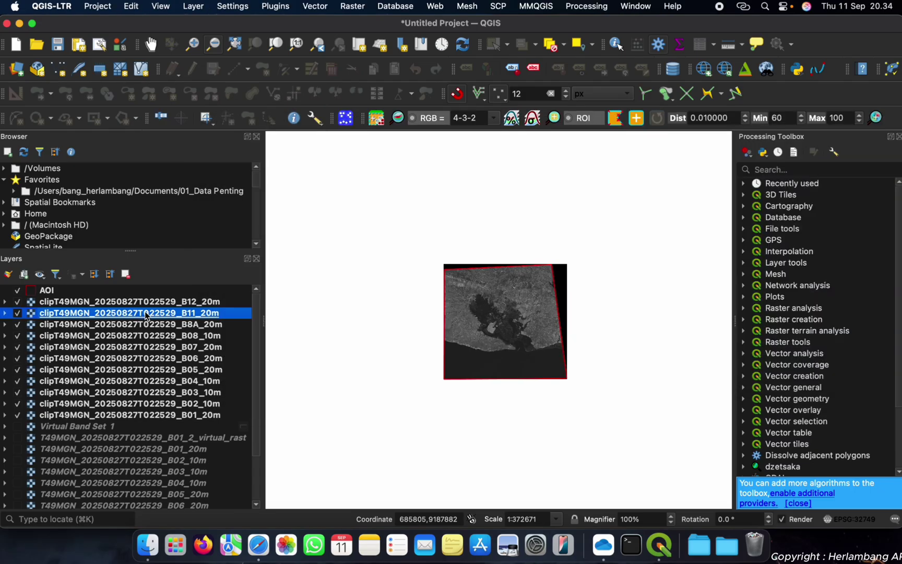
{"action": "left_click", "coordinate": [196, 302]}
{"action": "left_click", "coordinate": [171, 405]}
{"action": "left_click", "coordinate": [134, 417]}
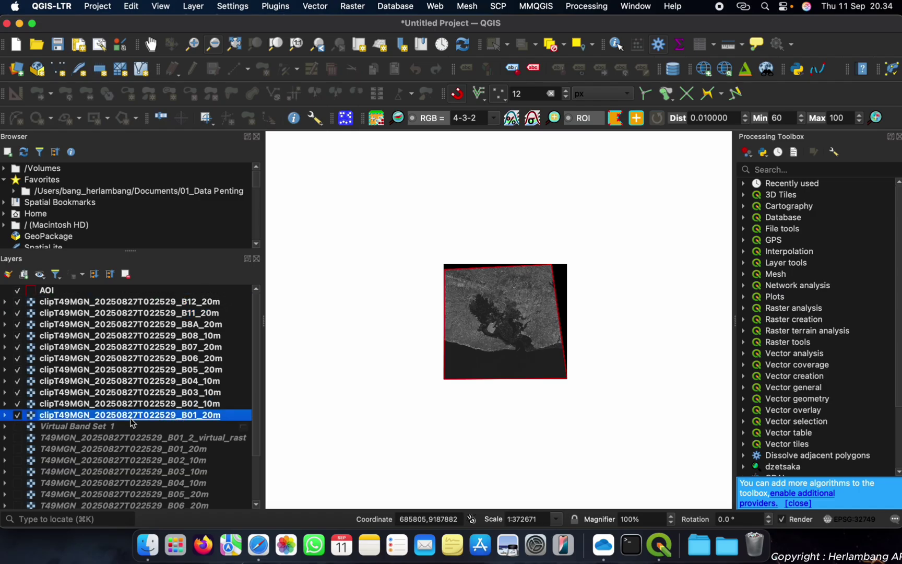
{"action": "left_click", "coordinate": [139, 304]}
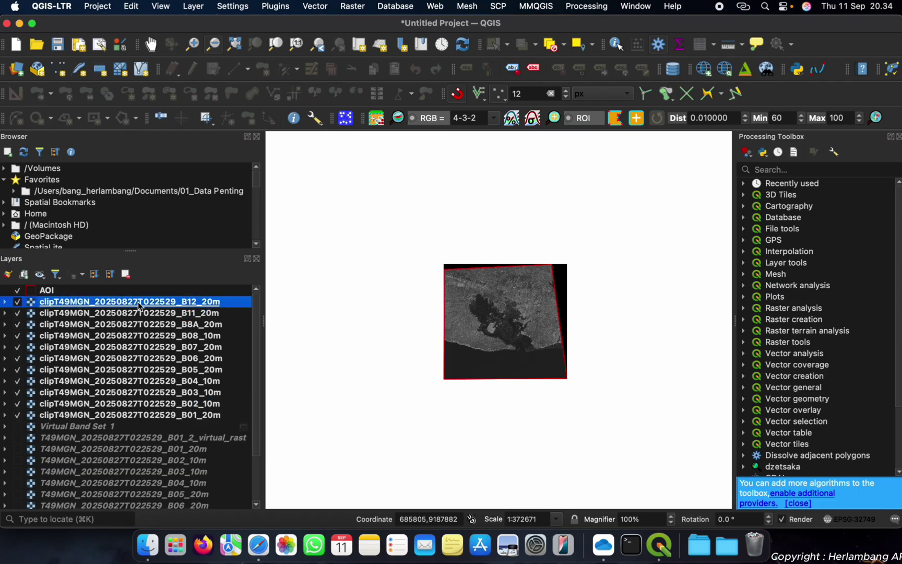
{"action": "left_click", "coordinate": [148, 547]}
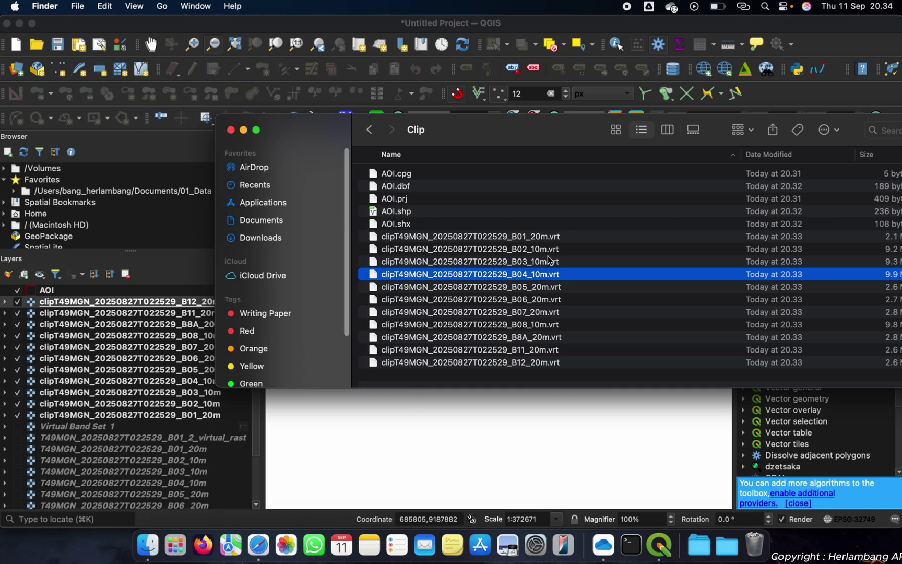
{"action": "left_click", "coordinate": [90, 313]}
- Remove all clipT49MGN band layers, from B12_20m through B01_20m, from the project
{"action": "left_click", "coordinate": [140, 303]}
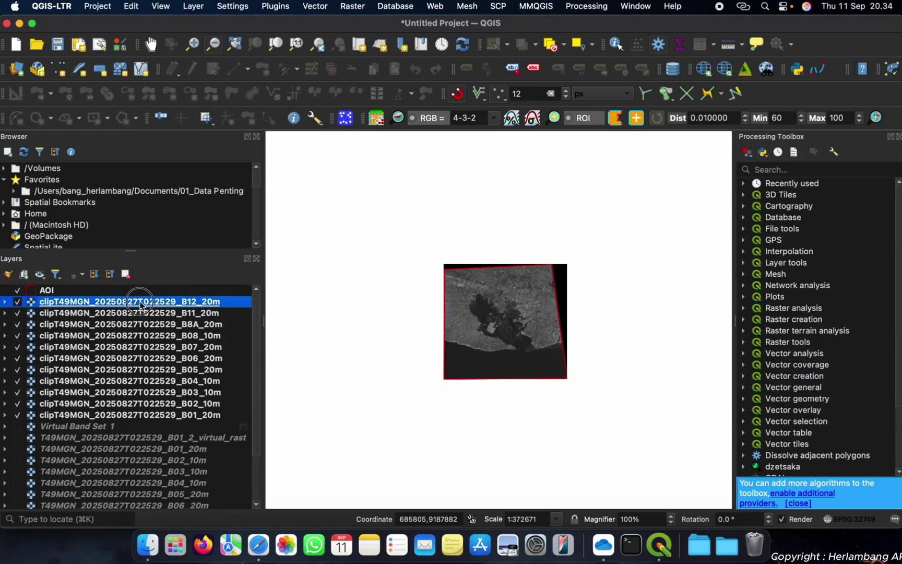
{"action": "left_click", "coordinate": [116, 416], "text": "shift"}
{"action": "right_click", "coordinate": [117, 416]}
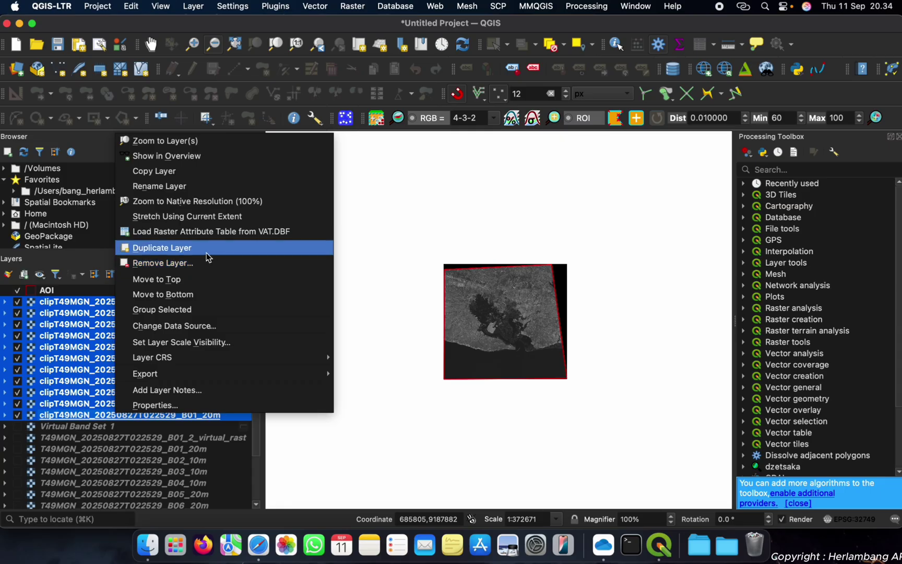
{"action": "left_click", "coordinate": [172, 266]}
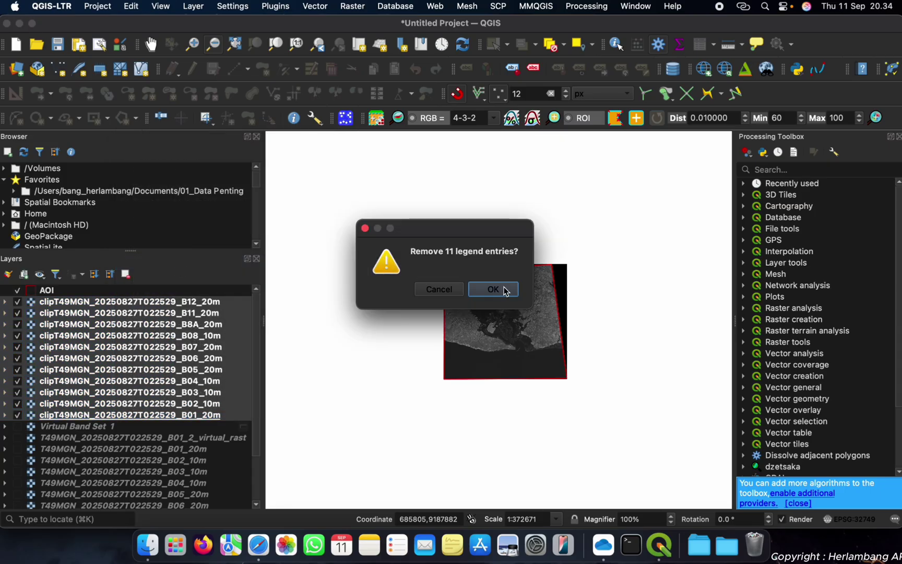
{"action": "left_click", "coordinate": [493, 291]}
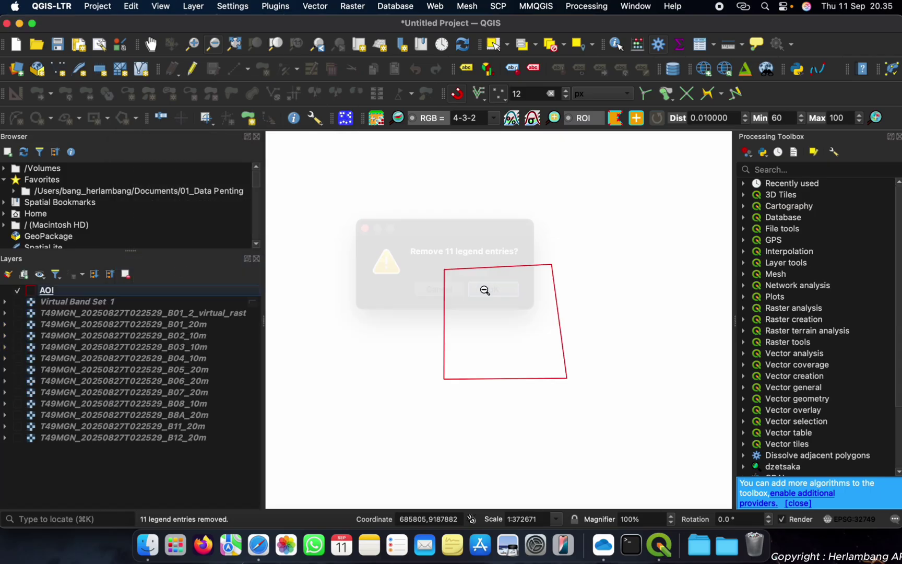
- Remove the Virtual Band Set 1 and T49MGN_20250827T022529_B01_2_virtual_rast layers from the project
{"action": "right_click", "coordinate": [103, 303]}
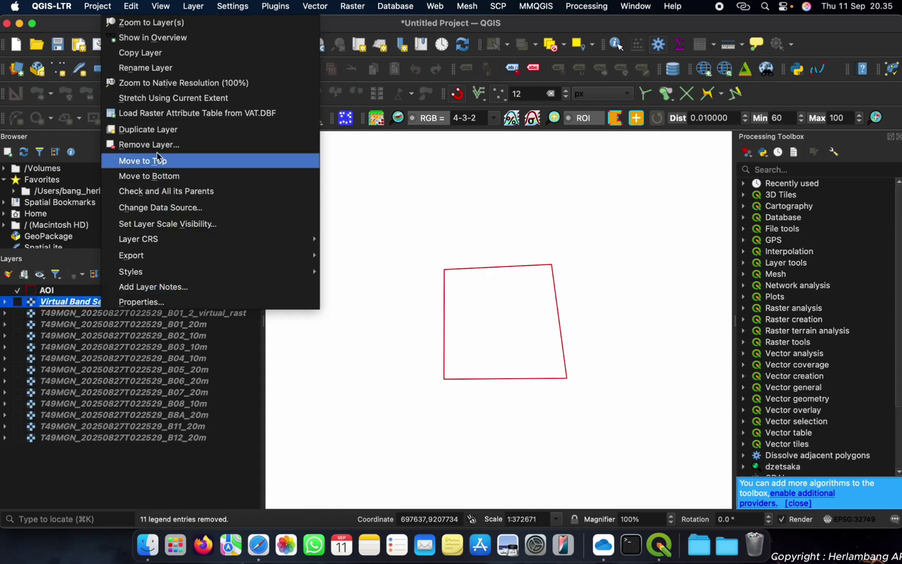
{"action": "left_click", "coordinate": [172, 145]}
{"action": "left_click", "coordinate": [487, 288]}
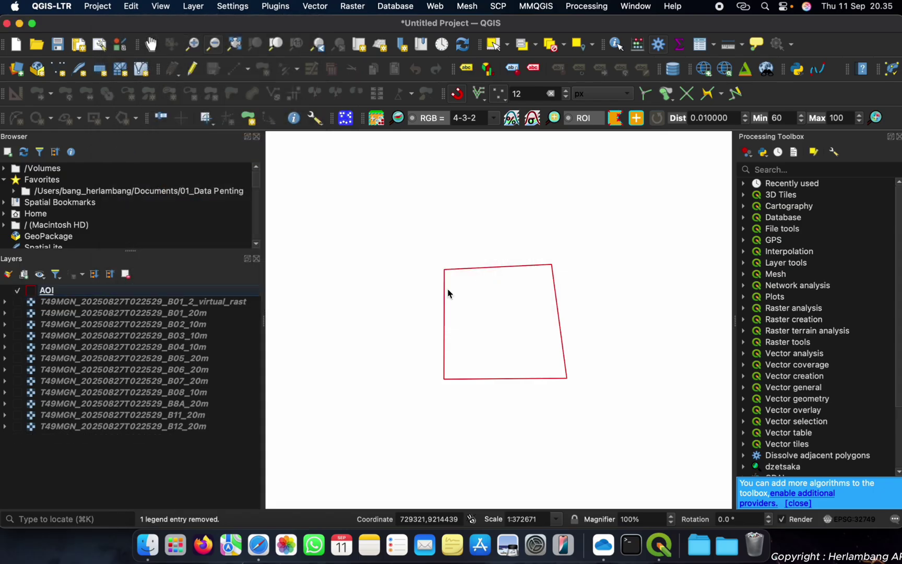
{"action": "right_click", "coordinate": [211, 303]}
{"action": "left_click", "coordinate": [311, 145]}
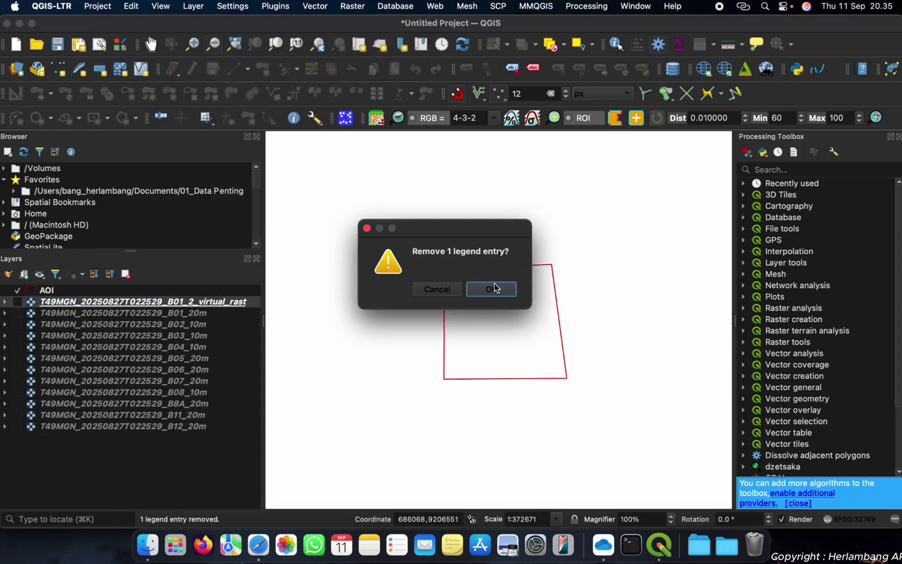
{"action": "left_click", "coordinate": [495, 288]}
- Switch to Finder and delete all clipT49MGN .vrt and .aux.xml files from the Clip folder, keeping the AOI shapefile files
{"action": "left_click", "coordinate": [152, 544]}
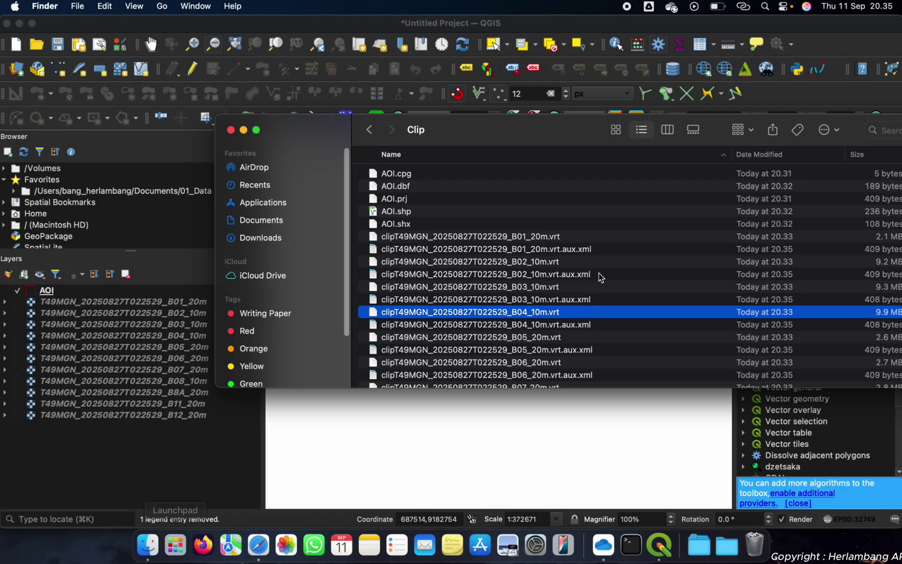
{"action": "left_click", "coordinate": [488, 236]}
{"action": "scroll", "coordinate": [487, 242], "scroll_direction": "down", "scroll_amount": 5}
{"action": "key", "text": "super+a"}
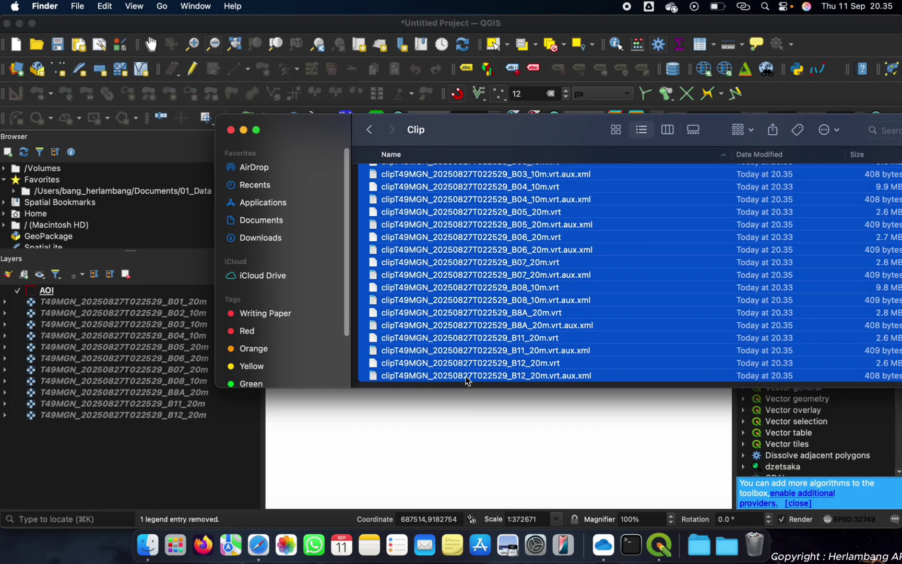
{"action": "right_click", "coordinate": [467, 376]}
{"action": "left_click", "coordinate": [509, 333]}
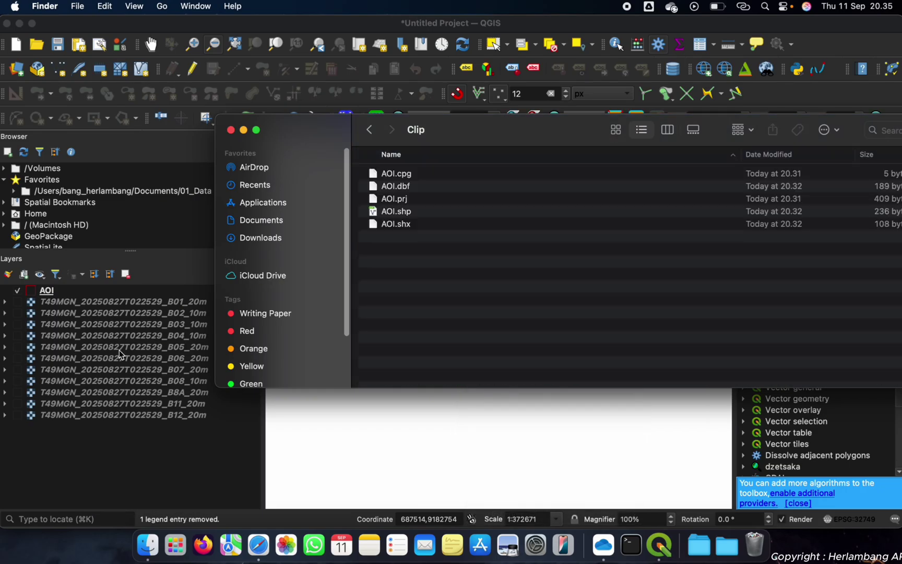
- Return to QGIS and run the clip of band set 1 with the AOI vector as virtual rasters, saving into the Clip folder
{"action": "left_click", "coordinate": [81, 315]}
{"action": "key", "text": "ctrl+Down"}
{"action": "left_click", "coordinate": [447, 382]}
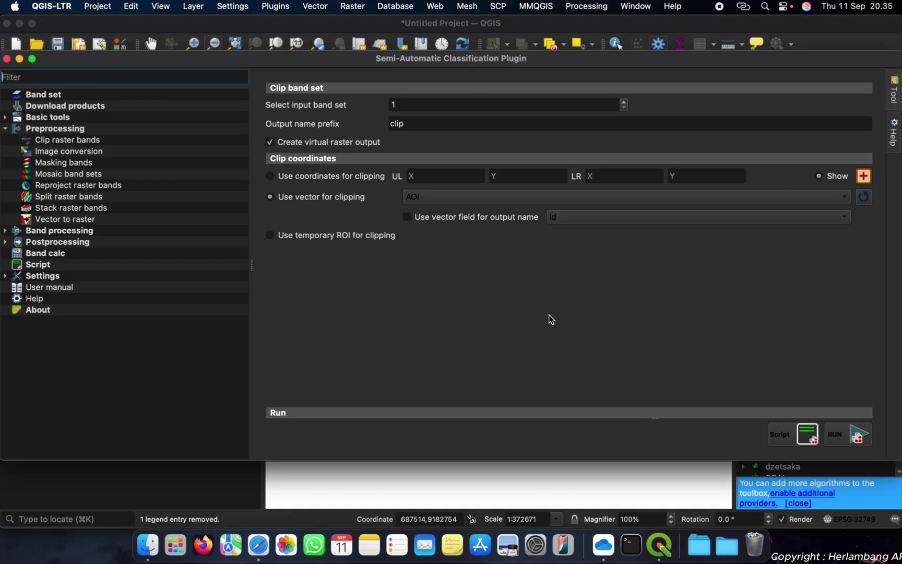
{"action": "left_click", "coordinate": [842, 437]}
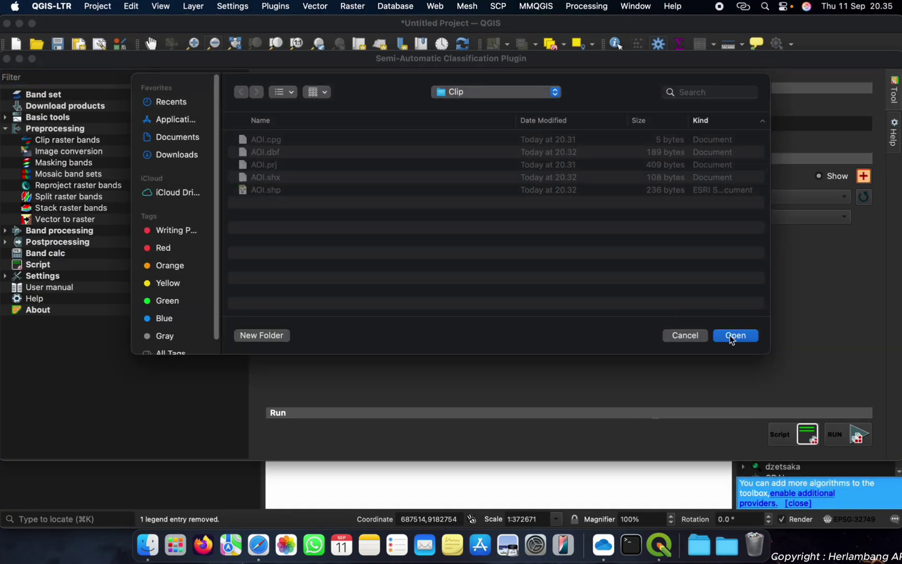
{"action": "left_click", "coordinate": [734, 336]}
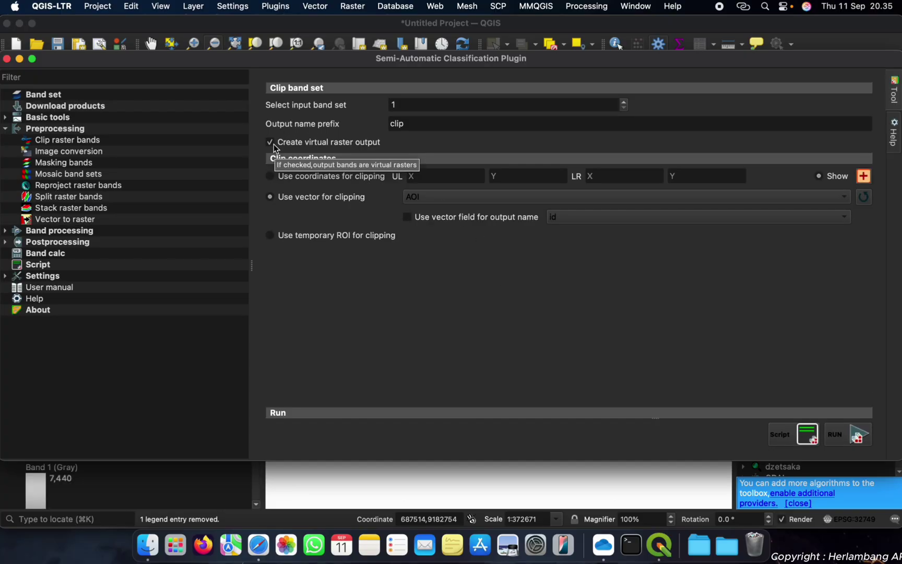
- Turn off virtual raster output in the clip tool and return to the QGIS main window
{"action": "left_click", "coordinate": [268, 144]}
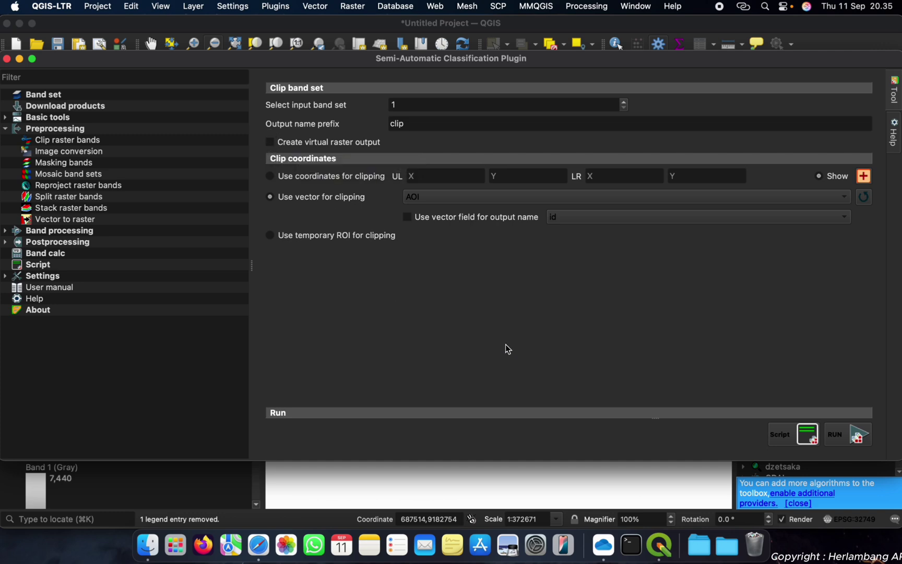
{"action": "key", "text": "ctrl+Up"}
{"action": "left_click", "coordinate": [427, 188]}
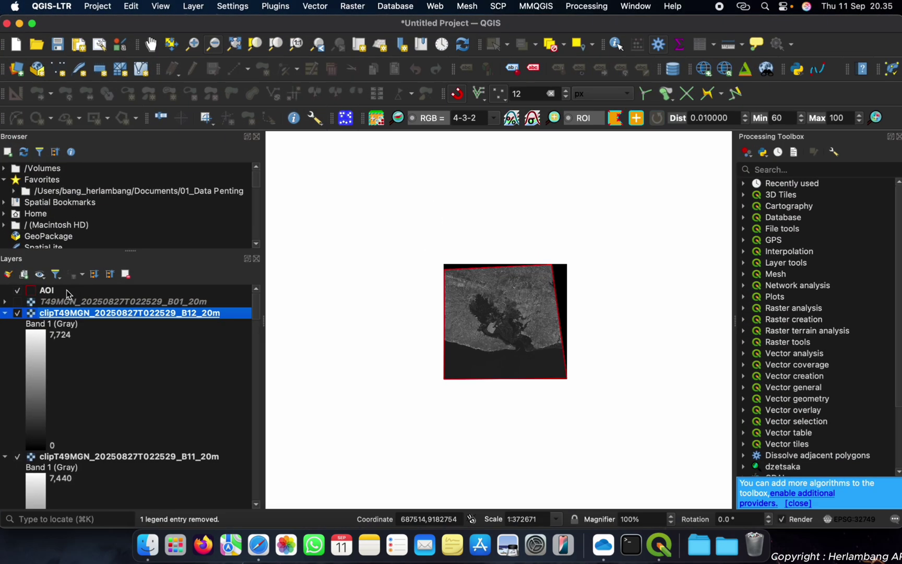
- Collapse the layer tree and remove the newly generated clipT49MGN band layers from the project
{"action": "left_click", "coordinate": [110, 274]}
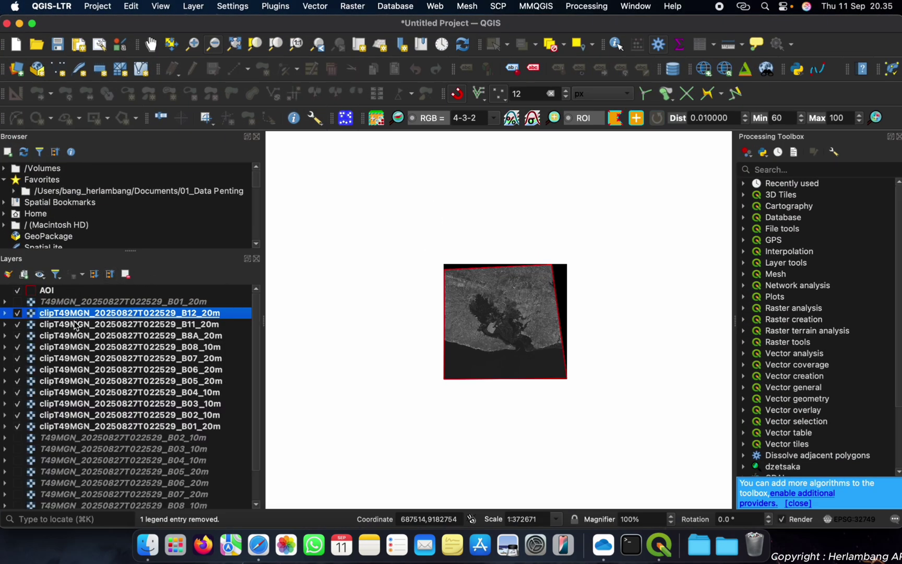
{"action": "left_click", "coordinate": [101, 301]}
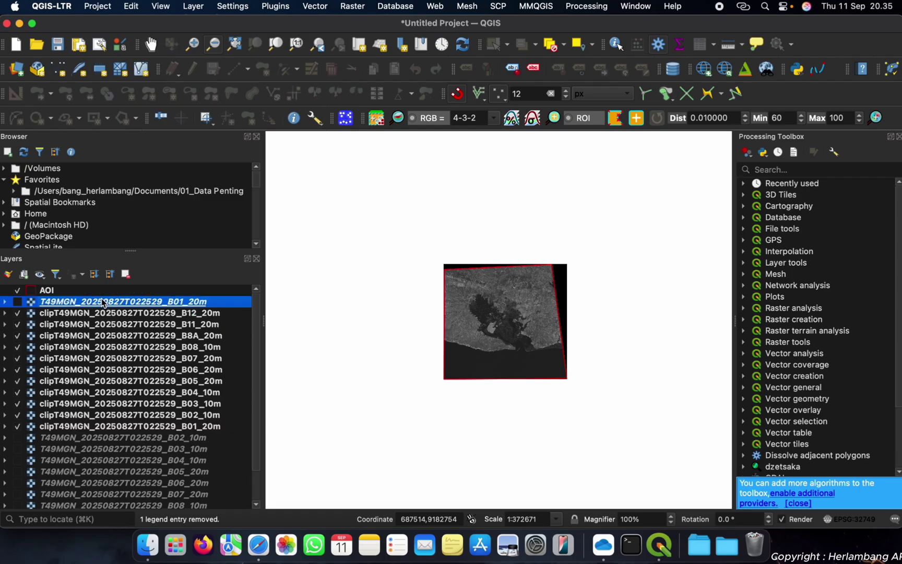
{"action": "left_click", "coordinate": [83, 315]}
{"action": "left_click", "coordinate": [89, 425], "text": "shift"}
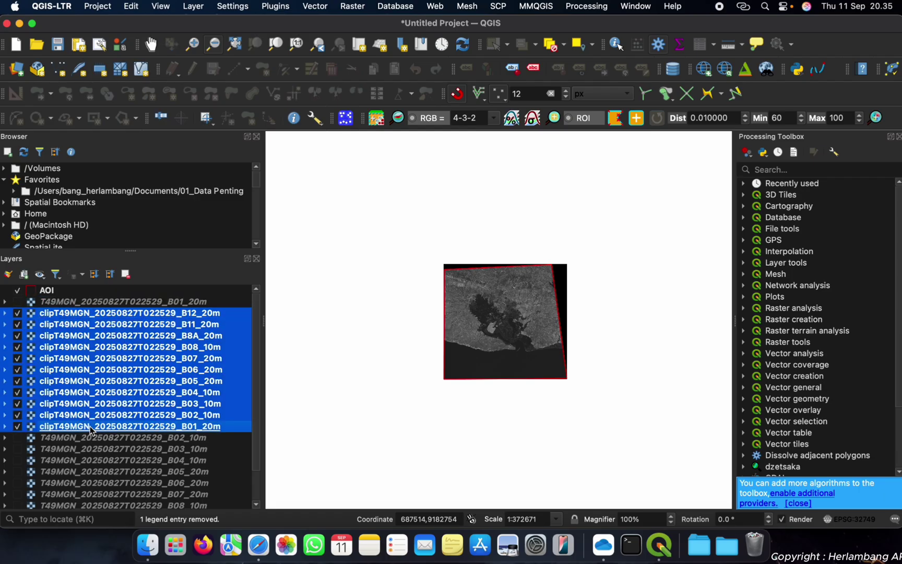
{"action": "right_click", "coordinate": [89, 425]}
{"action": "left_click", "coordinate": [197, 278]}
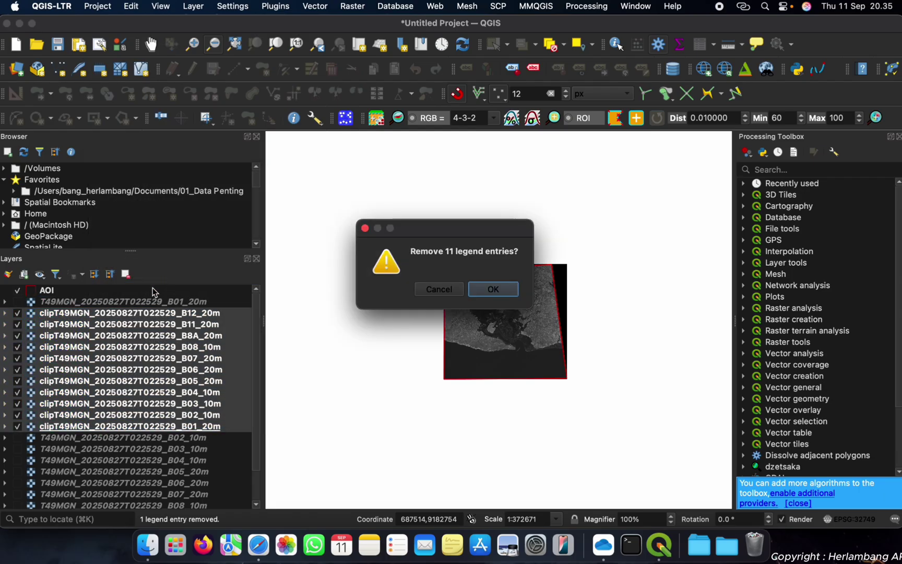
{"action": "left_click", "coordinate": [493, 291]}
{"action": "left_click", "coordinate": [76, 312]}
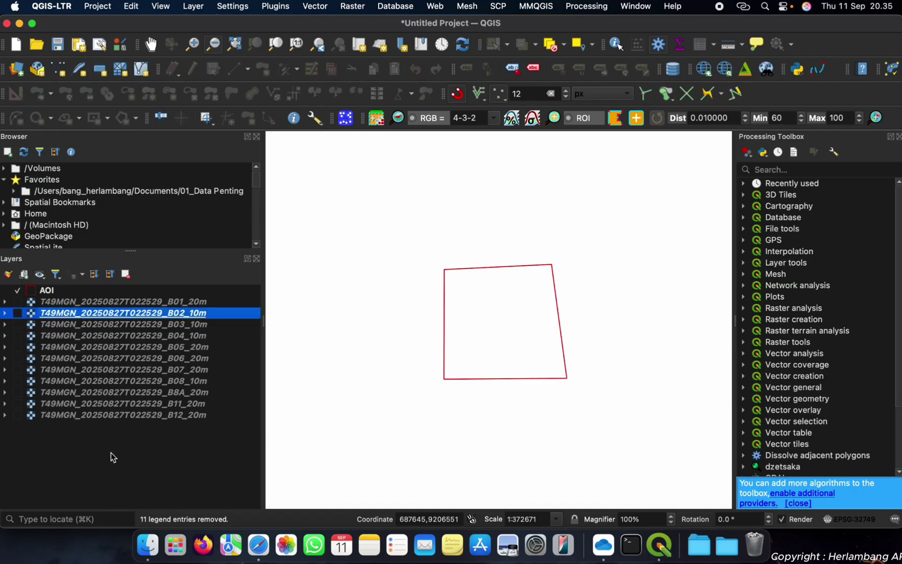
{"action": "left_click", "coordinate": [91, 303]}
- Delete the regenerated clipT49MGN .vrt and .aux.xml files from the Clip folder in Finder, and return to QGIS
{"action": "left_click", "coordinate": [148, 545]}
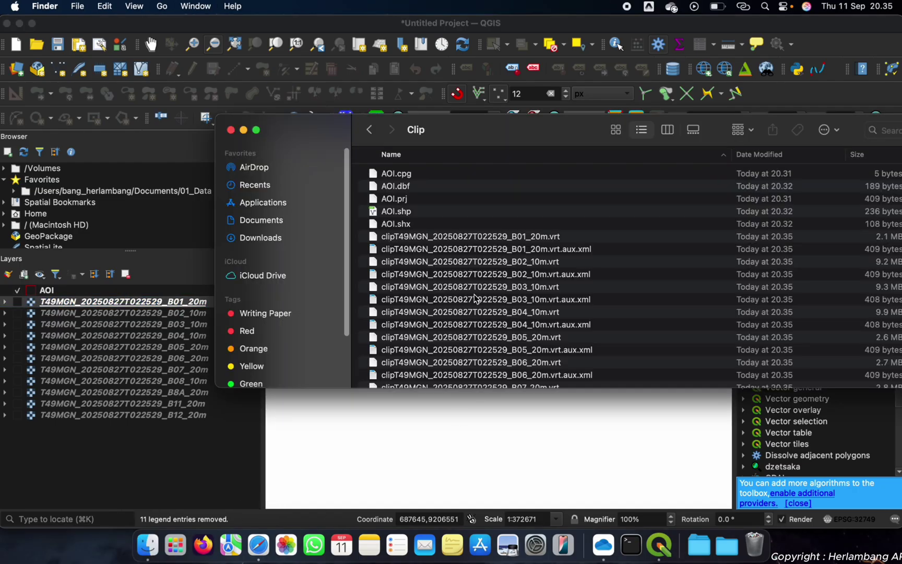
{"action": "left_click", "coordinate": [447, 236]}
{"action": "scroll", "coordinate": [447, 261], "scroll_direction": "down", "scroll_amount": 5}
{"action": "left_click", "coordinate": [413, 376], "text": "shift"}
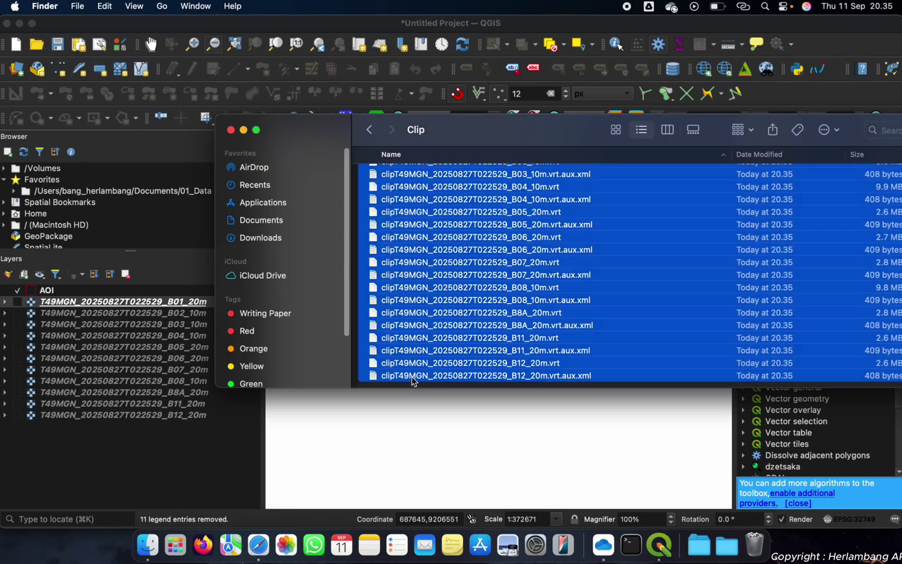
{"action": "right_click", "coordinate": [414, 380]}
{"action": "left_click", "coordinate": [451, 334]}
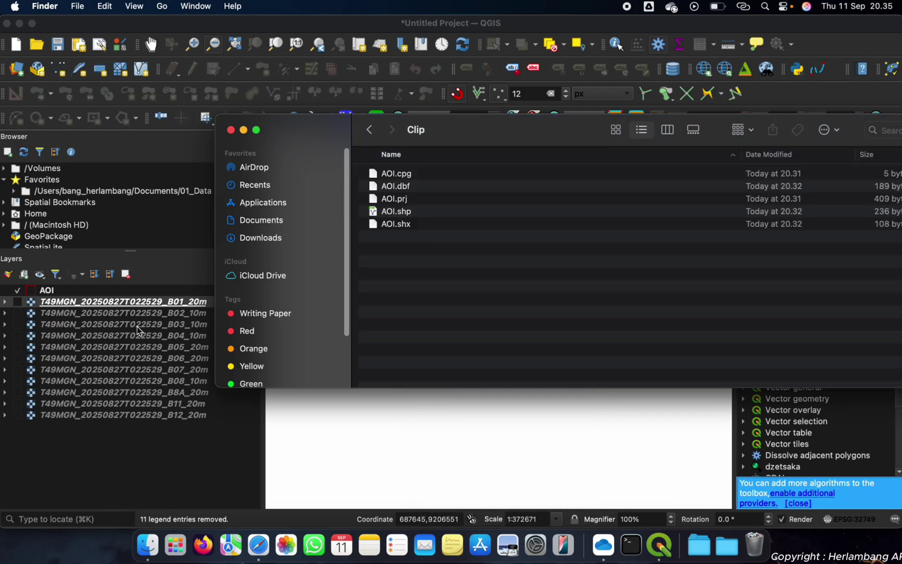
{"action": "left_click", "coordinate": [137, 326]}
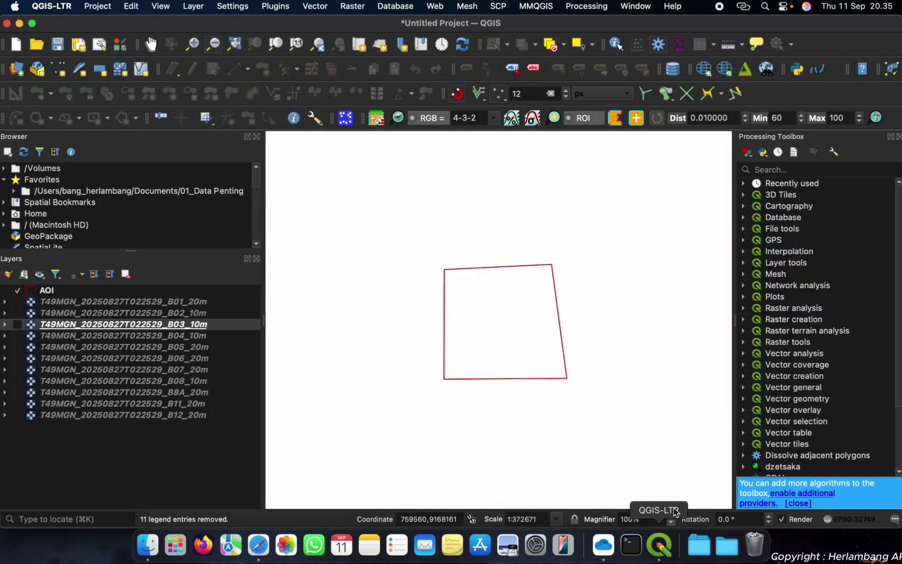
- Run the clip of band set 1 with the AOI vector as non-virtual rasters, saving into the Clip folder
{"action": "key", "text": "ctrl+Down"}
{"action": "left_click", "coordinate": [543, 375]}
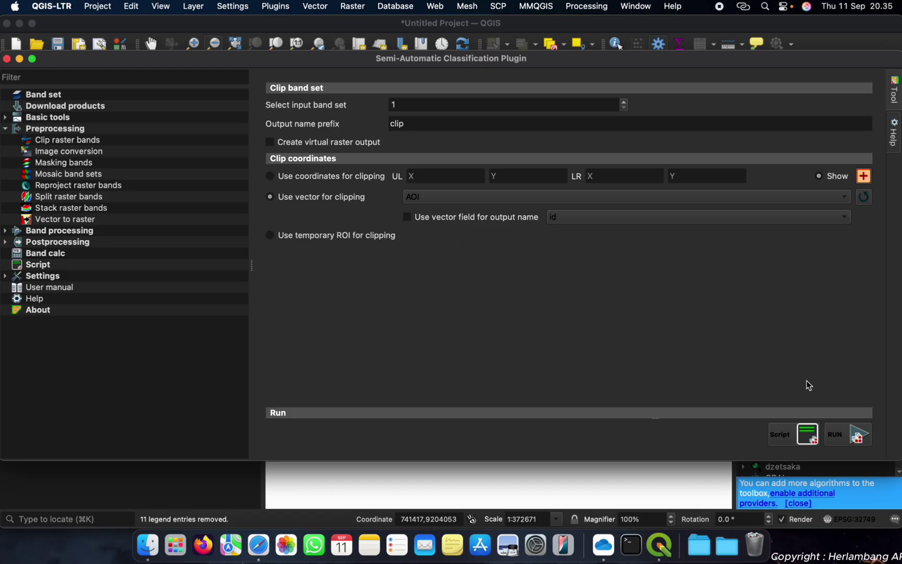
{"action": "left_click", "coordinate": [832, 438]}
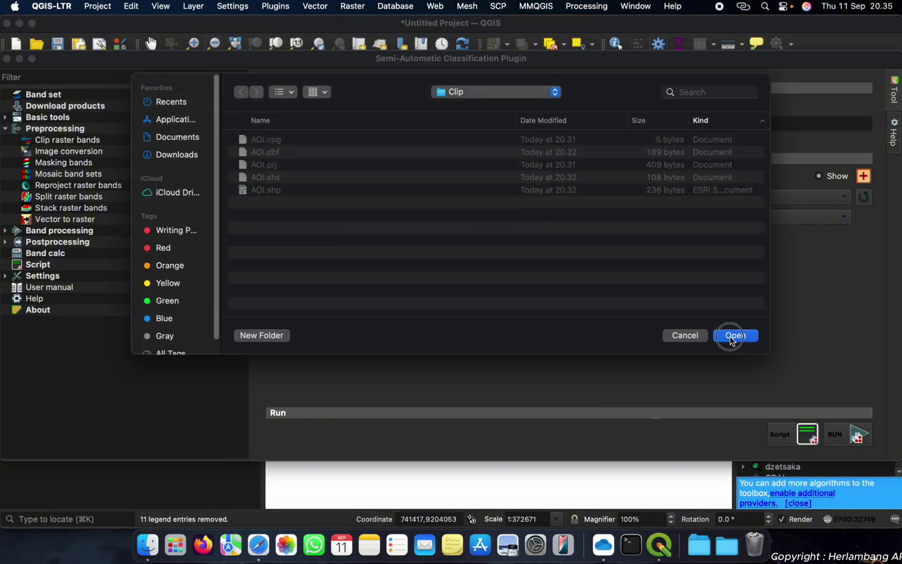
{"action": "left_click", "coordinate": [733, 336]}
- View the clip result in the QGIS main window and check the output files in the Clip folder in Finder
{"action": "key", "text": "ctrl+Down"}
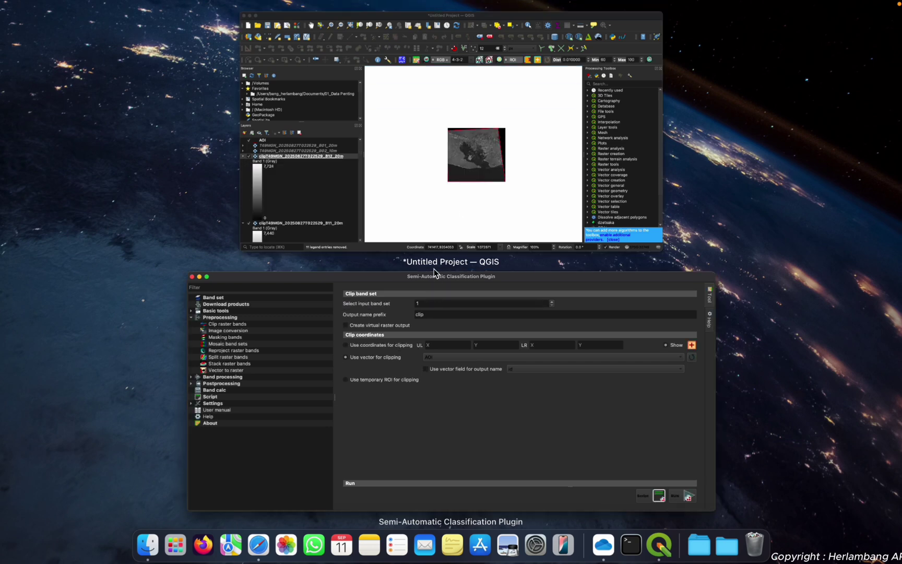
{"action": "left_click", "coordinate": [413, 194]}
{"action": "left_click", "coordinate": [148, 545]}
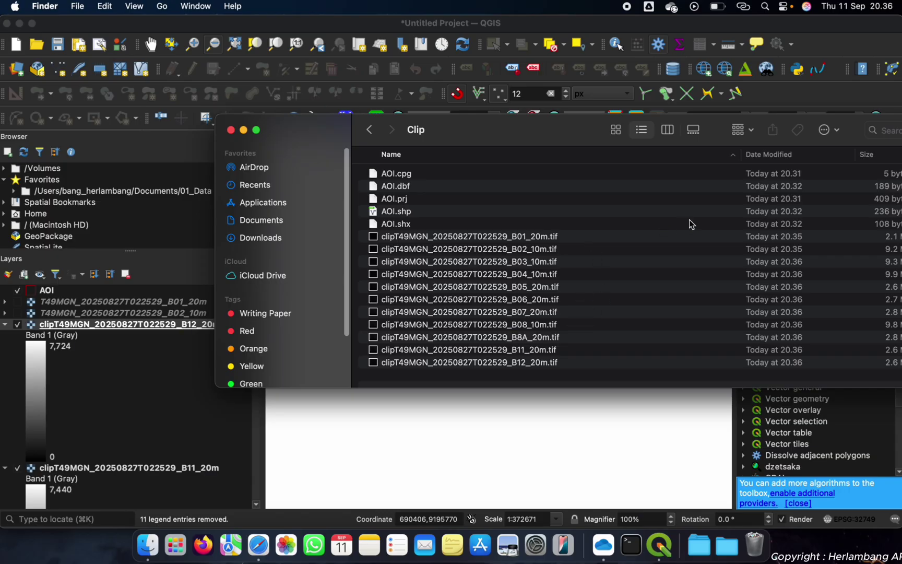
{"action": "left_click_drag", "start_coordinate": [568, 123], "coordinate": [530, 101]}
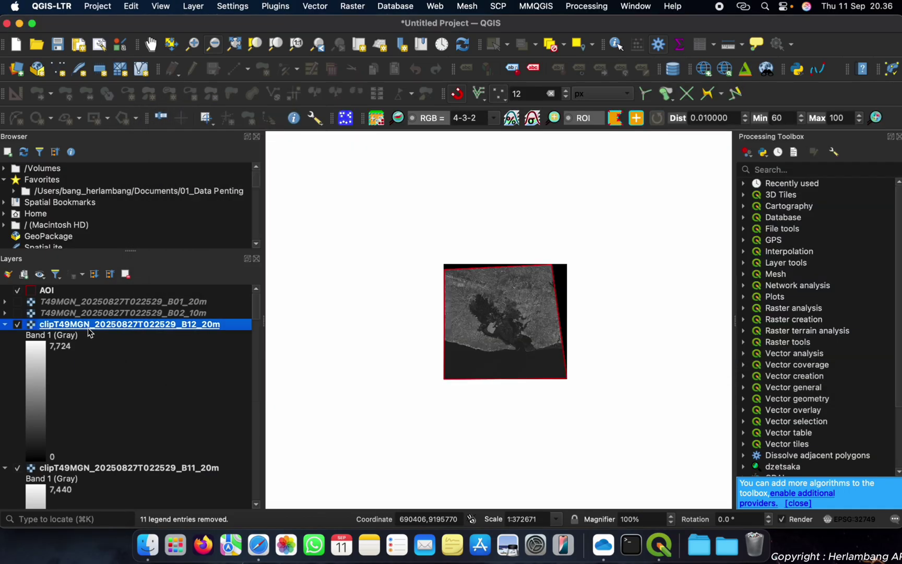
- Collapse the layer tree in QGIS and move all the clipT49MGN band layers directly below AOI, above the original bands
{"action": "left_click", "coordinate": [89, 327]}
{"action": "left_click", "coordinate": [110, 274]}
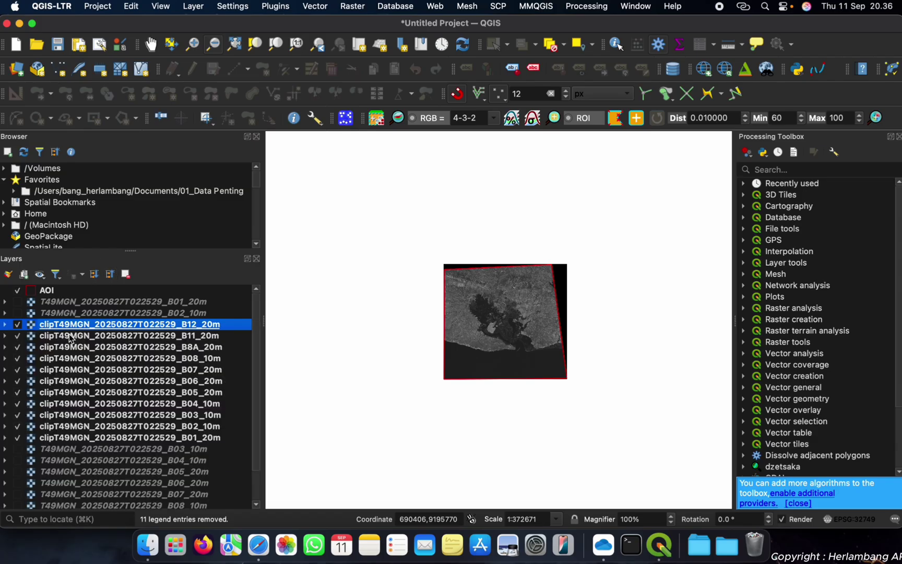
{"action": "left_click", "coordinate": [65, 440], "text": "shift"}
{"action": "left_click_drag", "start_coordinate": [104, 330], "coordinate": [77, 427]}
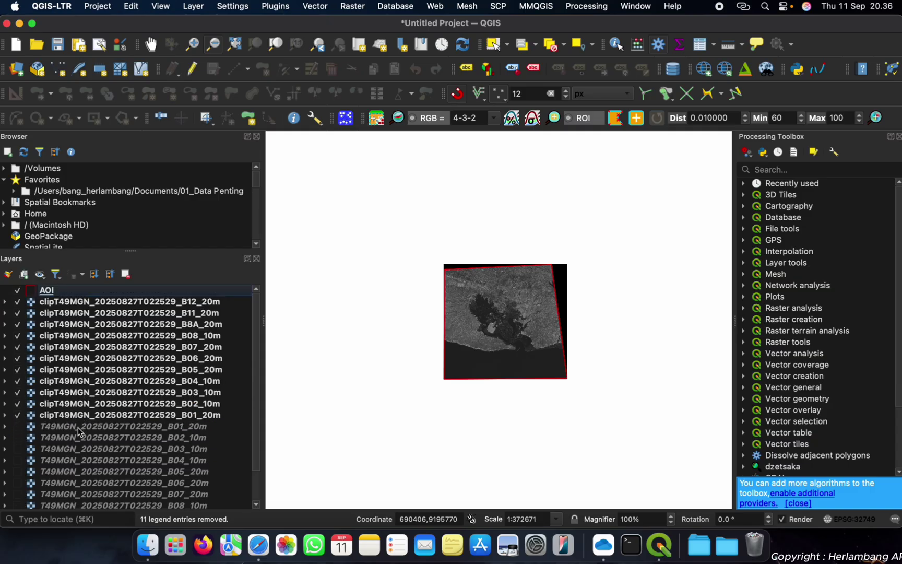
- Remove the original unclipped T49MGN band layers, B01 through B12, from the project
{"action": "left_click", "coordinate": [80, 427]}
{"action": "scroll", "coordinate": [80, 426], "scroll_direction": "down", "scroll_amount": 3}
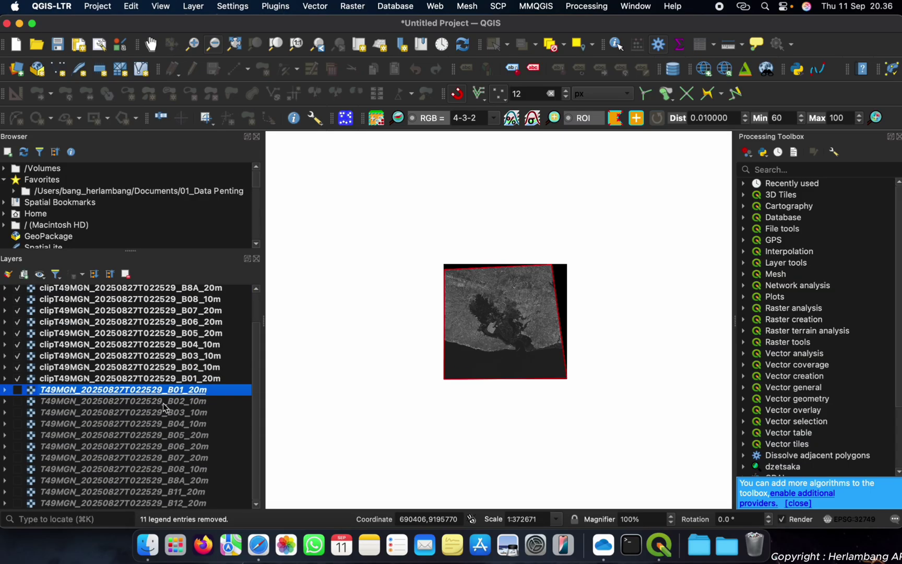
{"action": "left_click", "coordinate": [138, 504], "text": "shift"}
{"action": "right_click", "coordinate": [138, 504]}
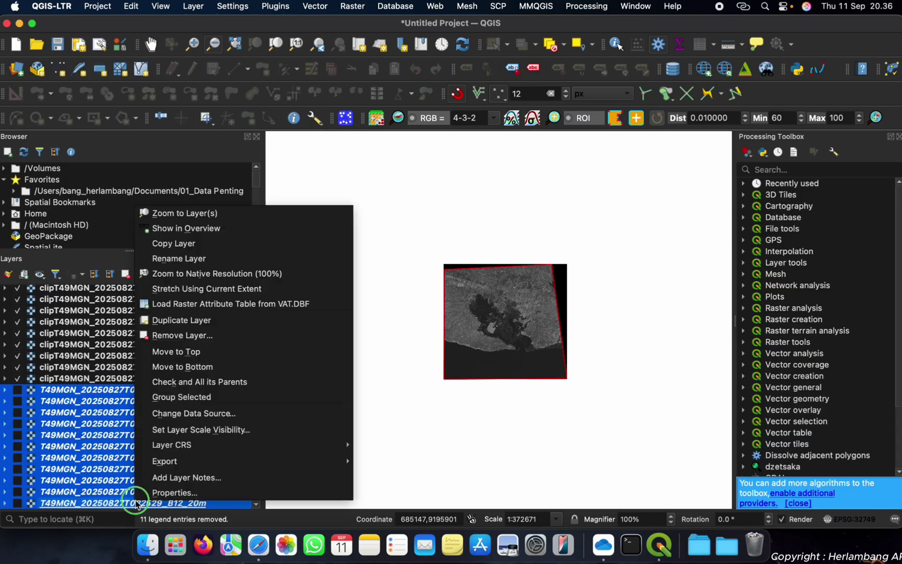
{"action": "left_click", "coordinate": [180, 337]}
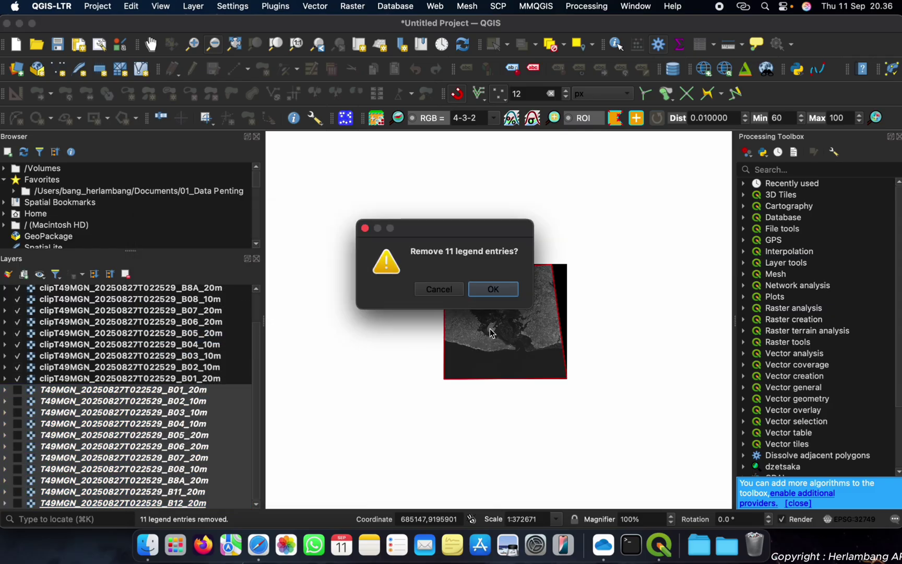
{"action": "left_click", "coordinate": [493, 291]}
- Hide the AOI layer on the map, leaving the clipped B12 layer selected
{"action": "left_click", "coordinate": [149, 291]}
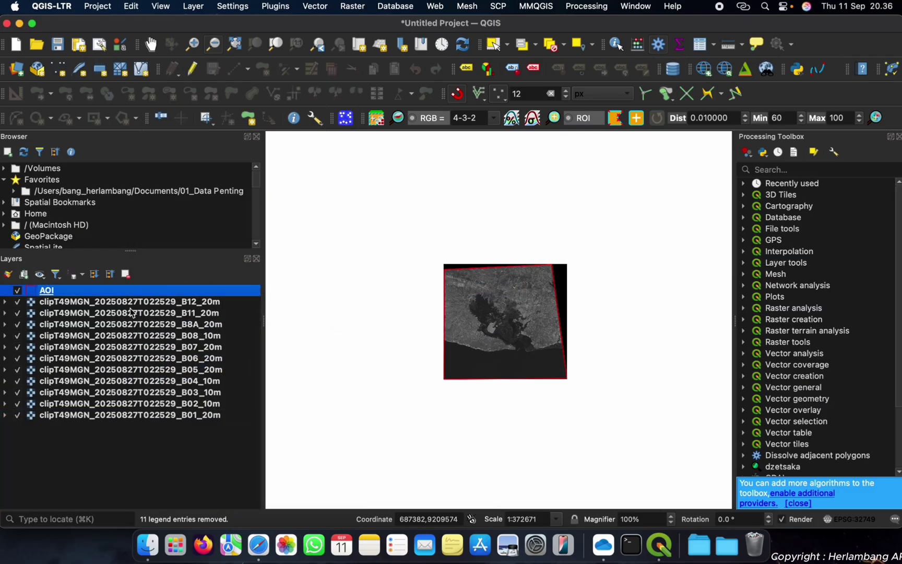
{"action": "left_click", "coordinate": [134, 302]}
{"action": "left_click", "coordinate": [16, 291]}
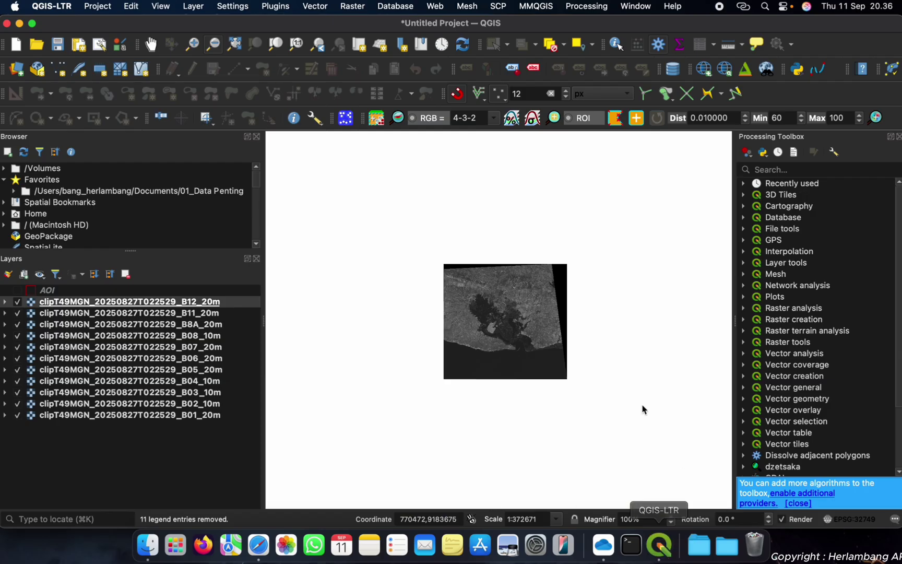
- Open the Semi-Automatic Classification Plugin's band set definition and remove all the original T49MGN bands from band set 1
{"action": "key", "text": "ctrl+Down"}
{"action": "left_click", "coordinate": [582, 315]}
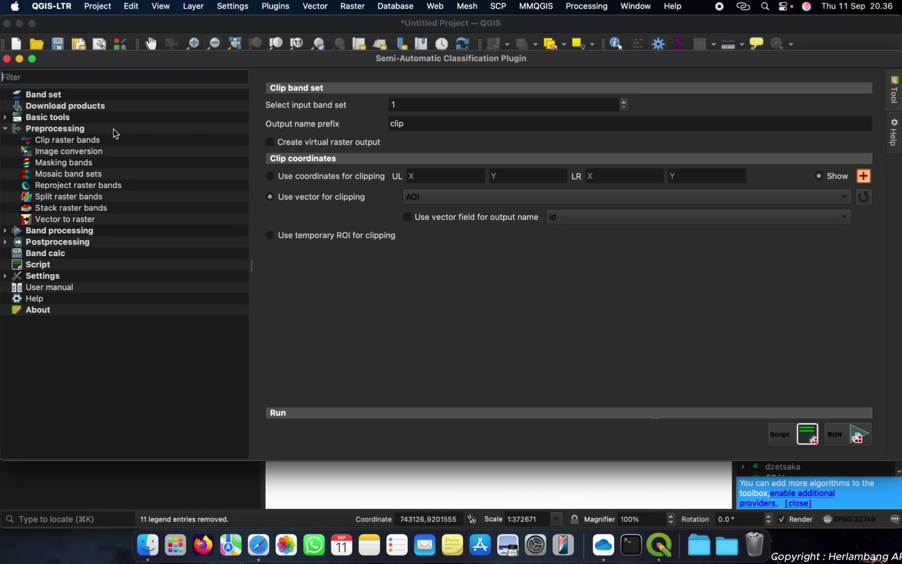
{"action": "left_click", "coordinate": [5, 129]}
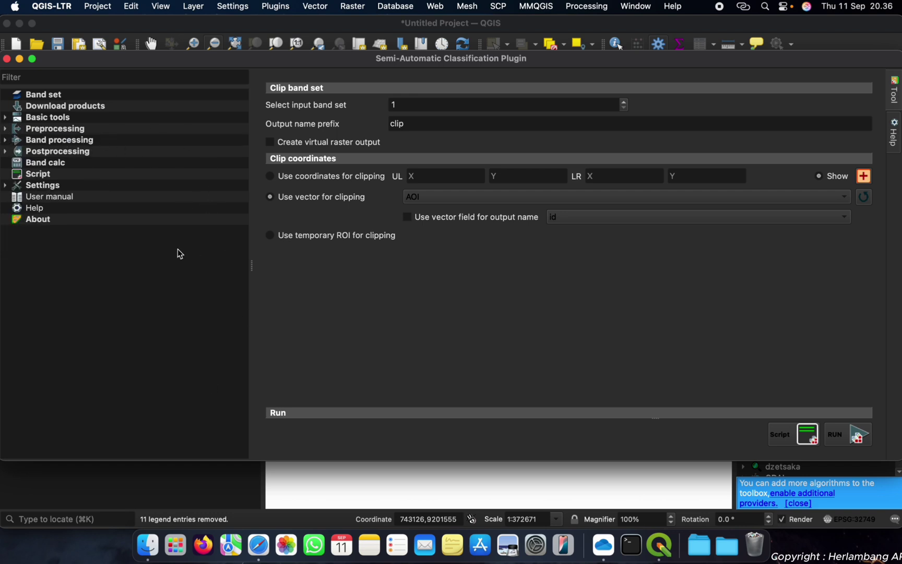
{"action": "left_click", "coordinate": [78, 95]}
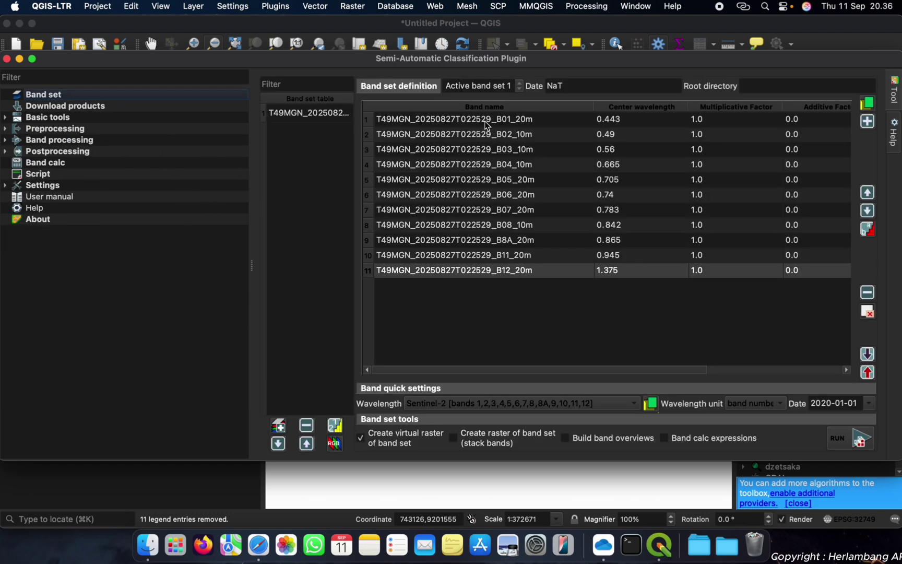
{"action": "left_click", "coordinate": [485, 121]}
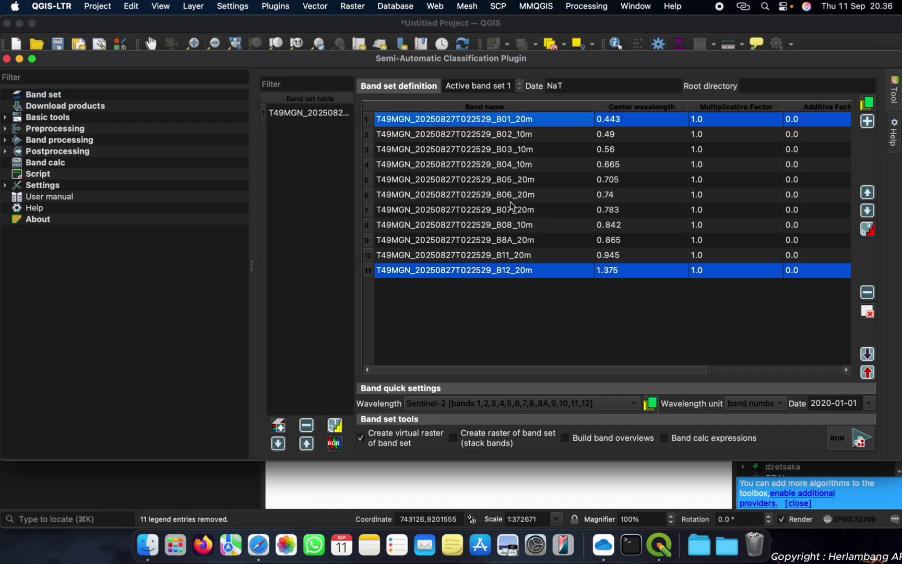
{"action": "key", "text": "super+a"}
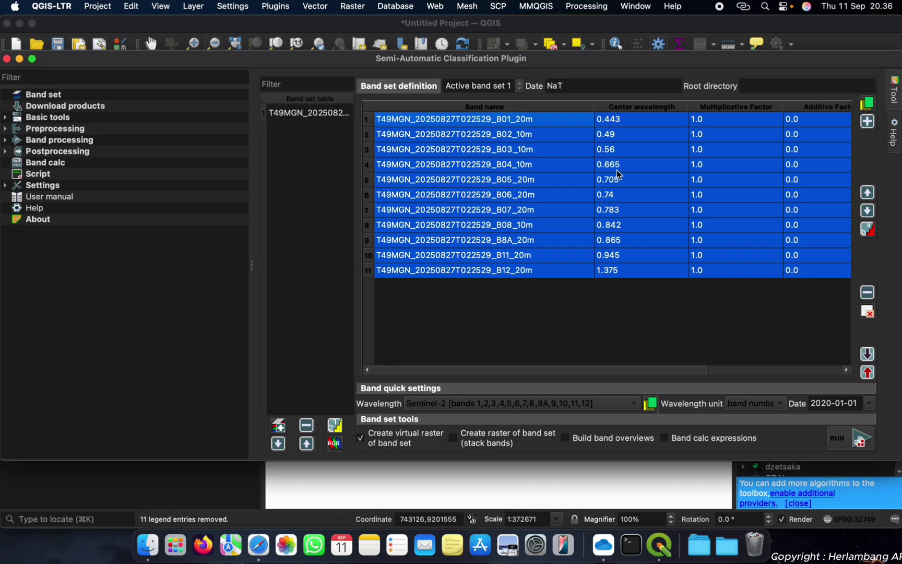
{"action": "left_click", "coordinate": [868, 292]}
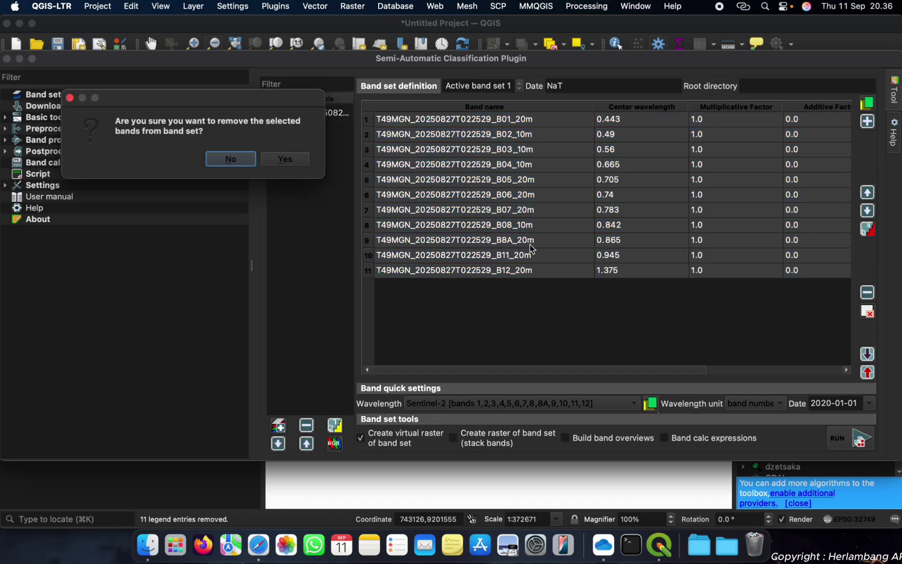
{"action": "left_click", "coordinate": [283, 160]}
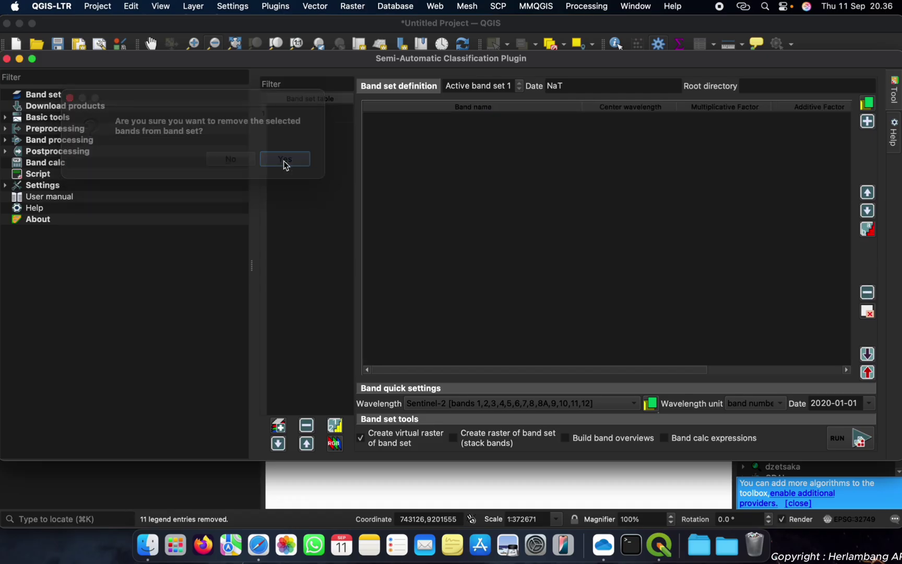
- Add all the clipT49MGN bands to band set 1
{"action": "left_click", "coordinate": [872, 126]}
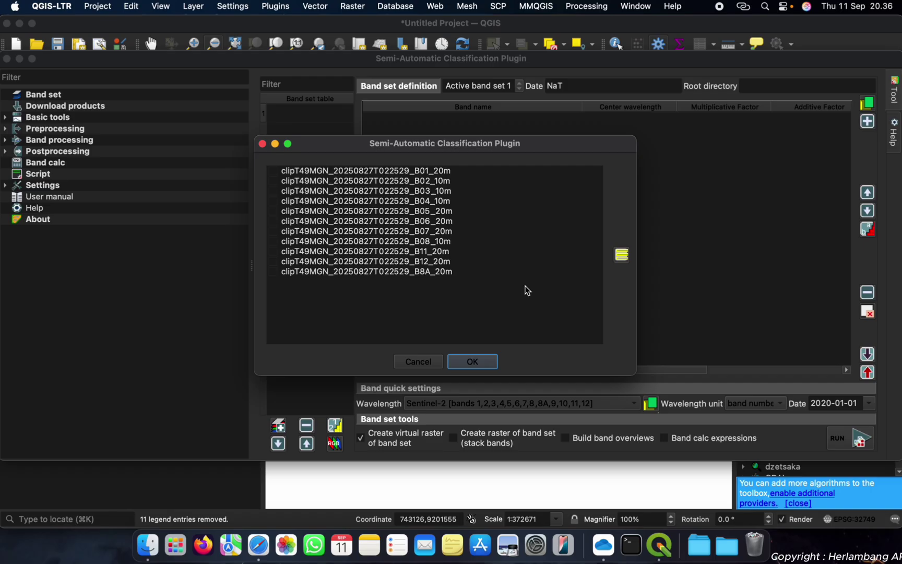
{"action": "left_click", "coordinate": [619, 258]}
{"action": "left_click", "coordinate": [464, 361]}
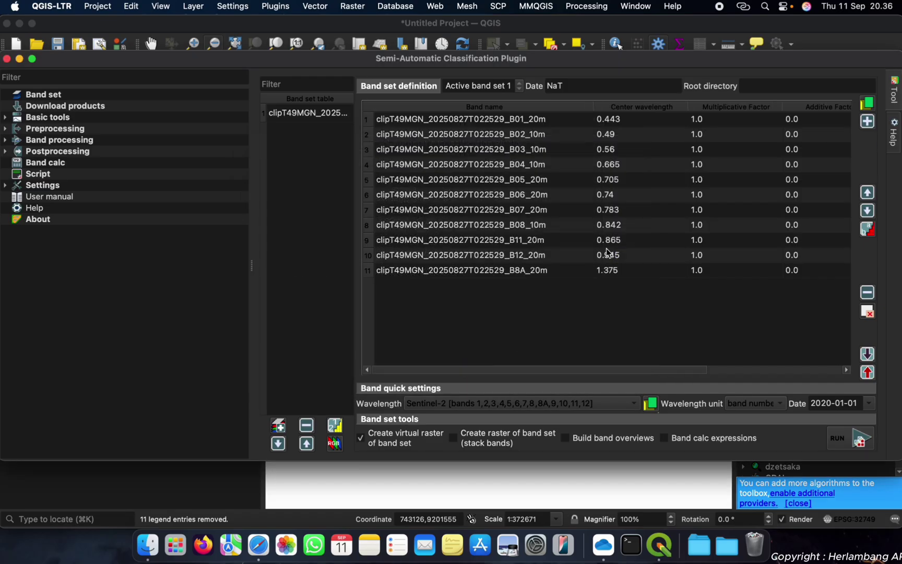
- Move the clipped B8A band up two rows in the band set so it sits between B08 and B11
{"action": "left_click", "coordinate": [543, 273]}
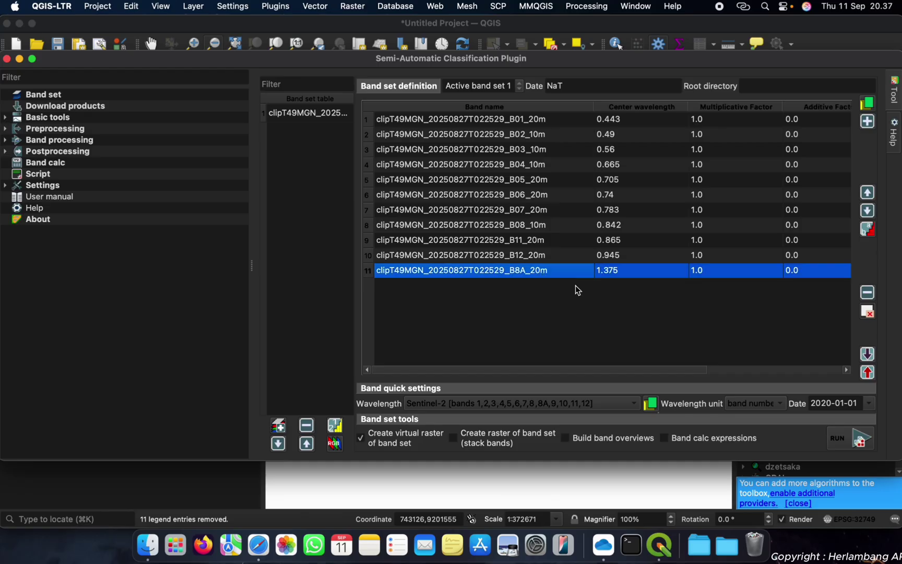
{"action": "left_click", "coordinate": [869, 193]}
{"action": "left_click", "coordinate": [869, 193]}
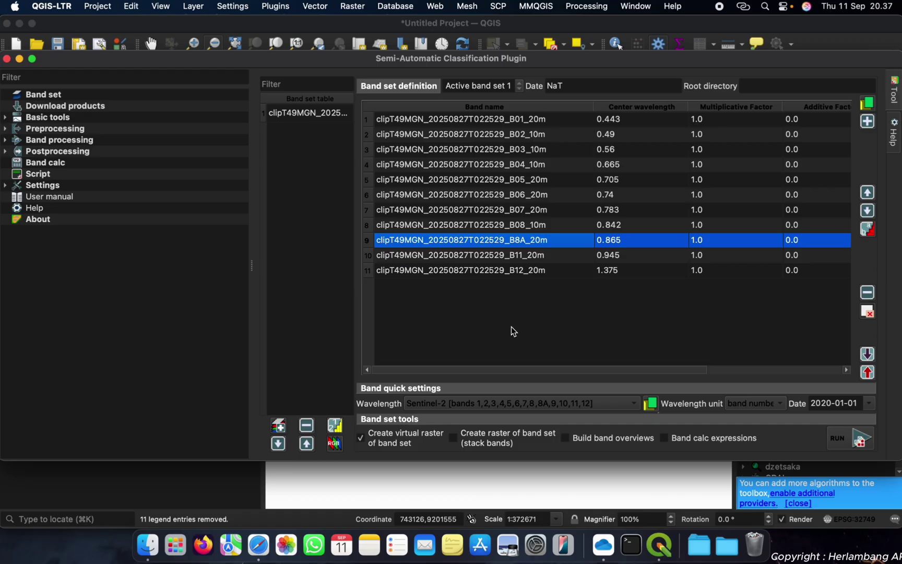
- Select the Sentinel-2 wavelength preset and replace the virtual raster option with creating a stacked raster of the band set
{"action": "left_click", "coordinate": [532, 404]}
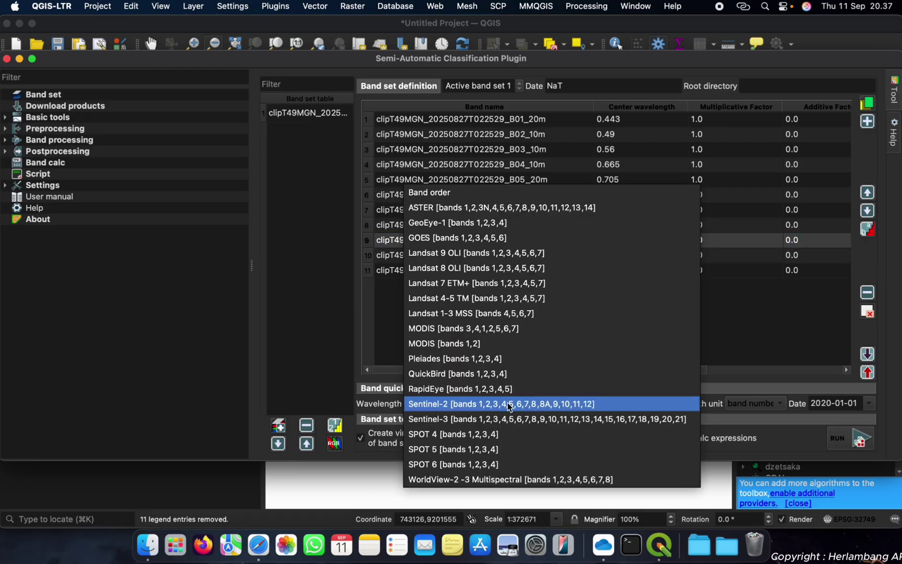
{"action": "left_click", "coordinate": [509, 405]}
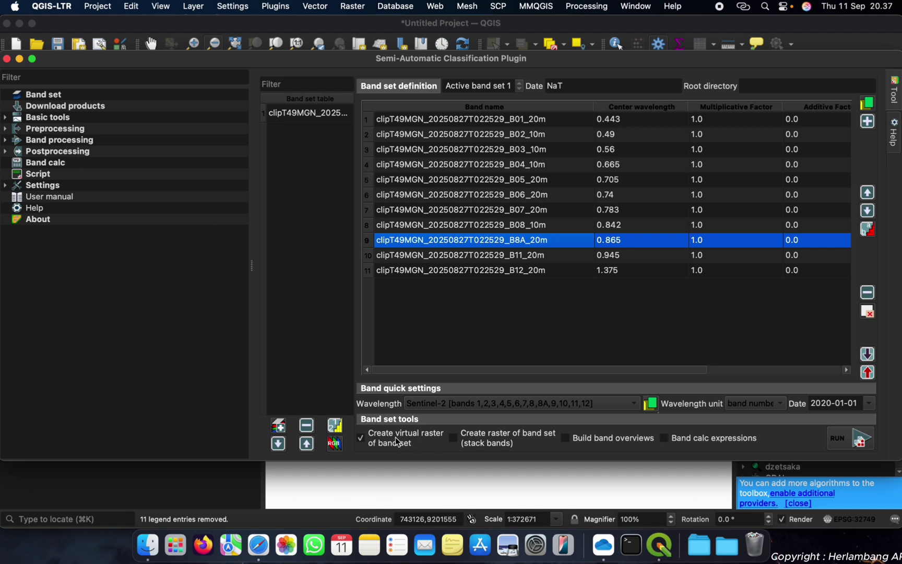
{"action": "left_click", "coordinate": [364, 443]}
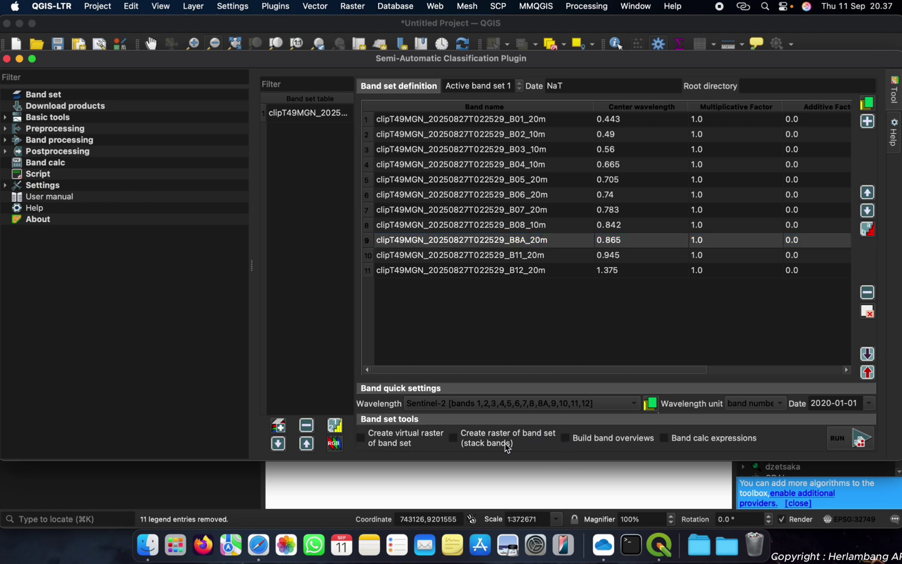
{"action": "left_click", "coordinate": [454, 439]}
- Set the band set's date to 2025-08-27
{"action": "left_click", "coordinate": [837, 441]}
{"action": "left_click", "coordinate": [833, 405]}
{"action": "key", "text": "BackSpace"}
{"action": "type", "text": "5"}
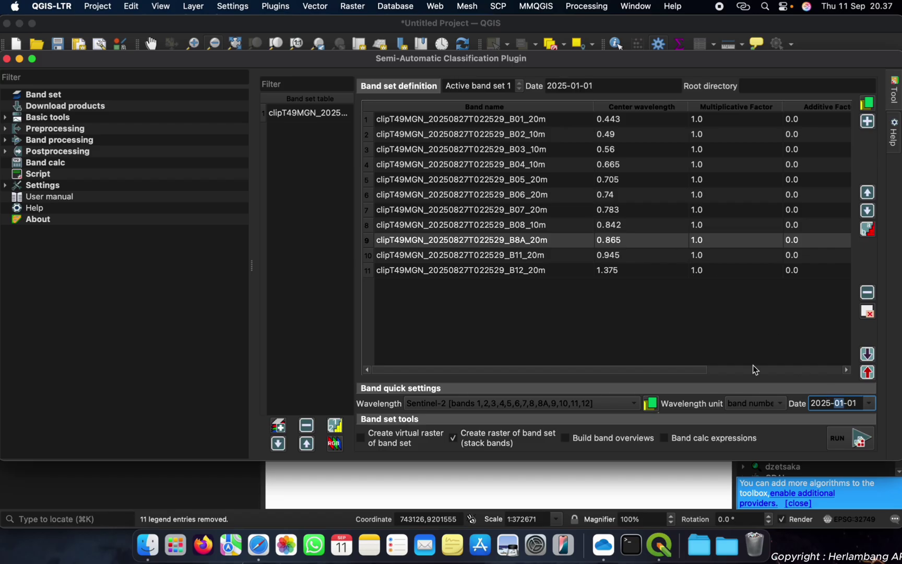
{"action": "key", "text": "BackSpace"}
{"action": "type", "text": "8-27"}
- Run the band stacking, saving the output into a new folder named Stacking inside Pre Processing
{"action": "left_click", "coordinate": [839, 440]}
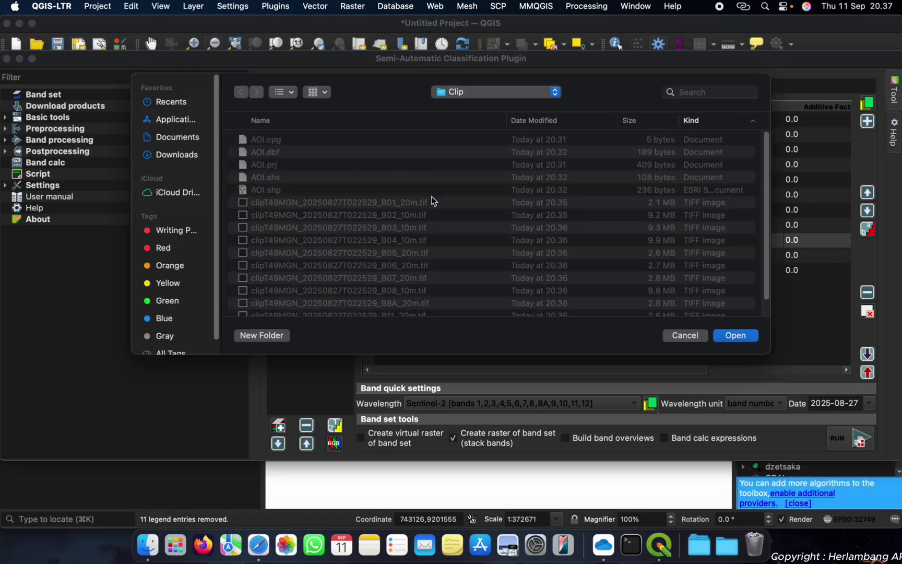
{"action": "left_click", "coordinate": [482, 92]}
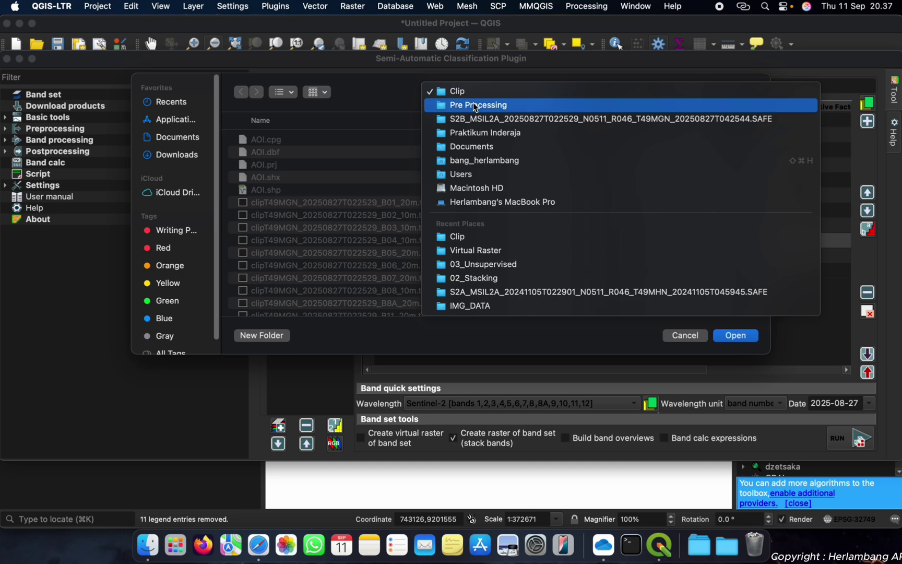
{"action": "left_click", "coordinate": [476, 106]}
{"action": "left_click", "coordinate": [263, 336]}
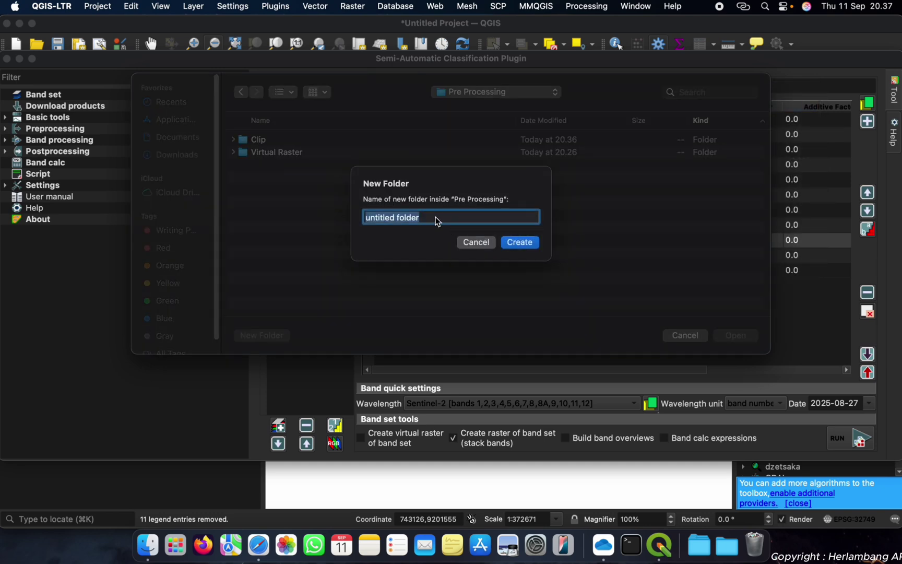
{"action": "type", "text": "Mo"}
{"action": "key", "text": "BackSpace"}
{"action": "key", "text": "BackSpace"}
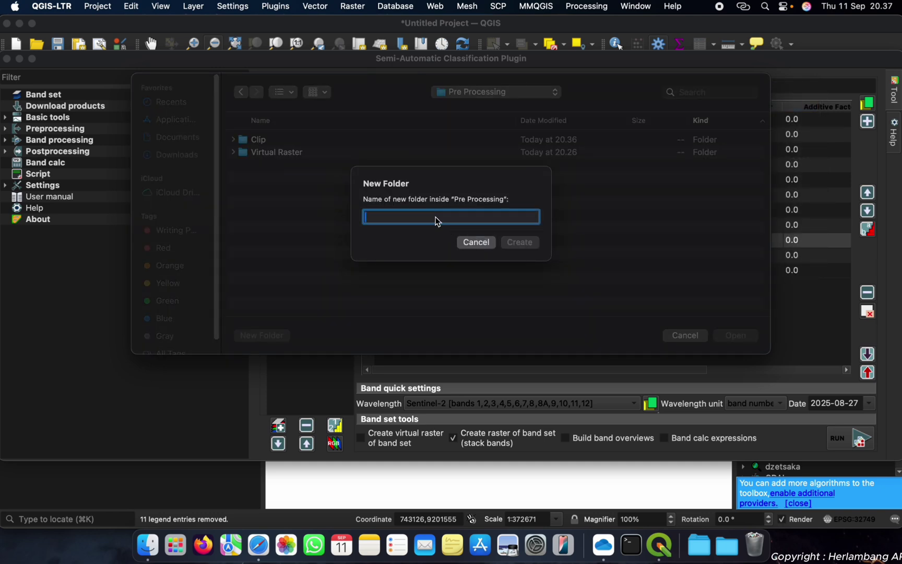
{"action": "type", "text": "Stacking"}
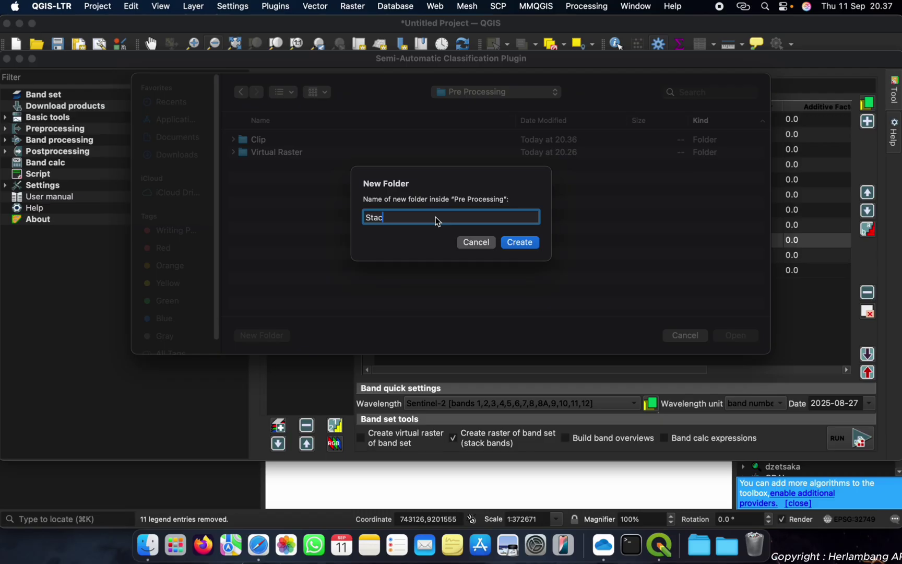
{"action": "left_click", "coordinate": [522, 243]}
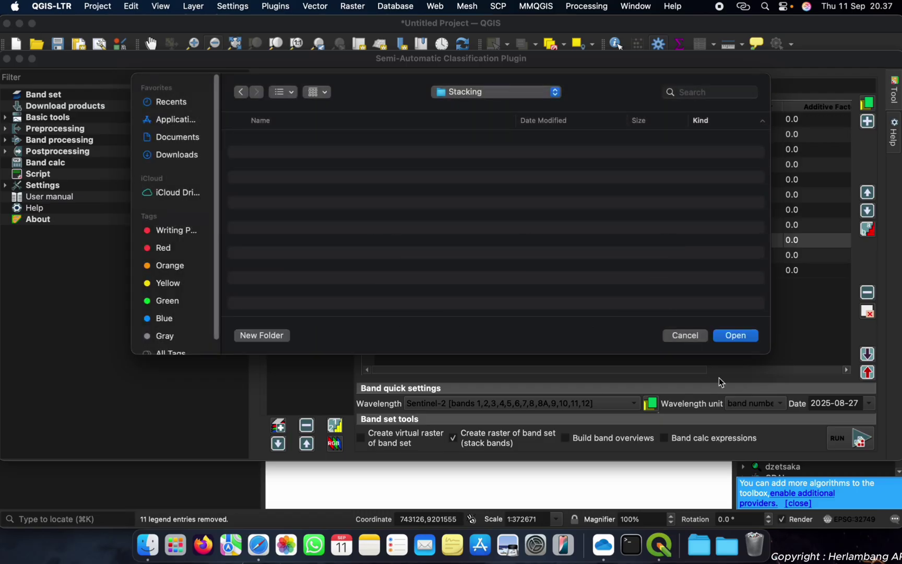
{"action": "left_click", "coordinate": [736, 336]}
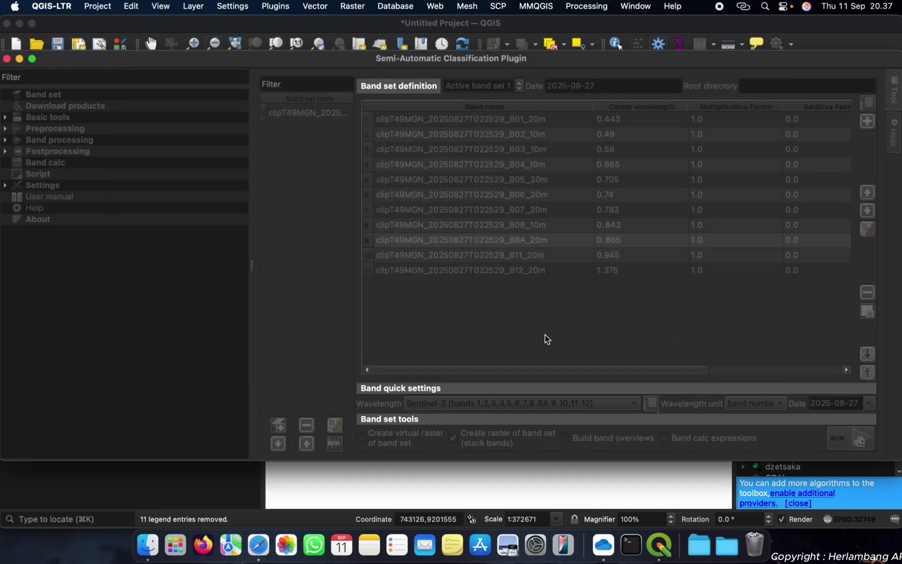
{"action": "key", "text": "ctrl+Down"}
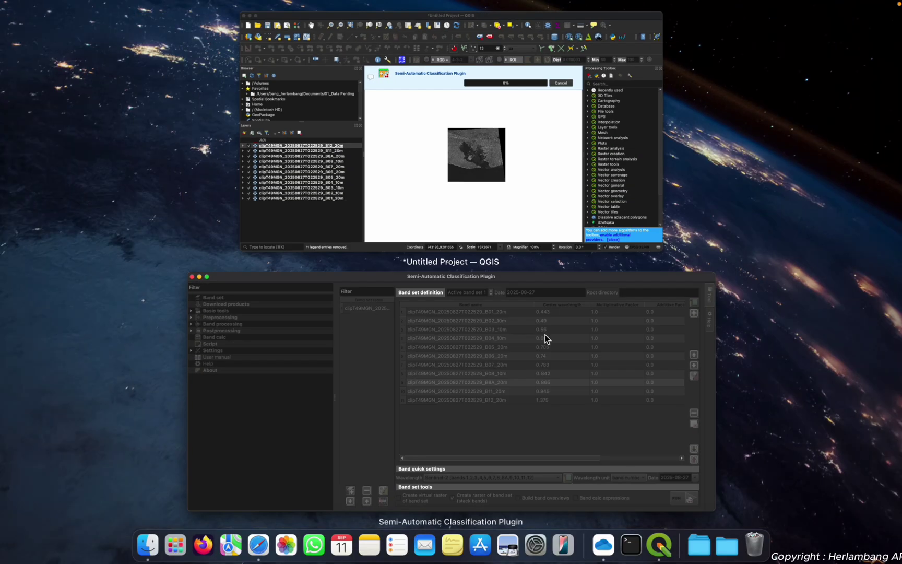
- Check the main map window for the status of the band stacking process, and return to the Semi-Automatic Classification Plugin window
{"action": "left_click", "coordinate": [528, 350]}
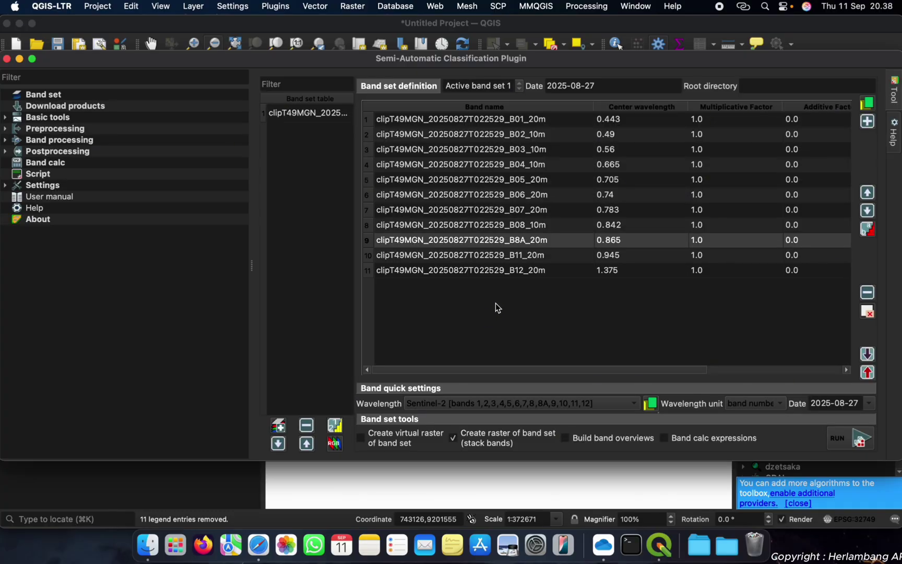
{"action": "key", "text": "ctrl+Down"}
{"action": "left_click", "coordinate": [522, 175]}
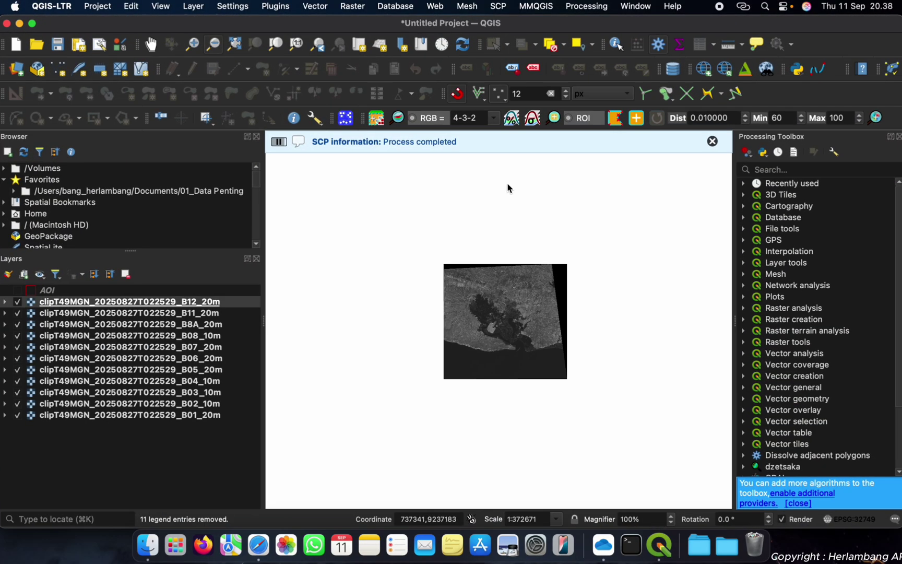
{"action": "key", "text": "ctrl+Down"}
{"action": "left_click", "coordinate": [433, 144]}
{"action": "key", "text": "ctrl+Down"}
{"action": "left_click", "coordinate": [464, 403]}
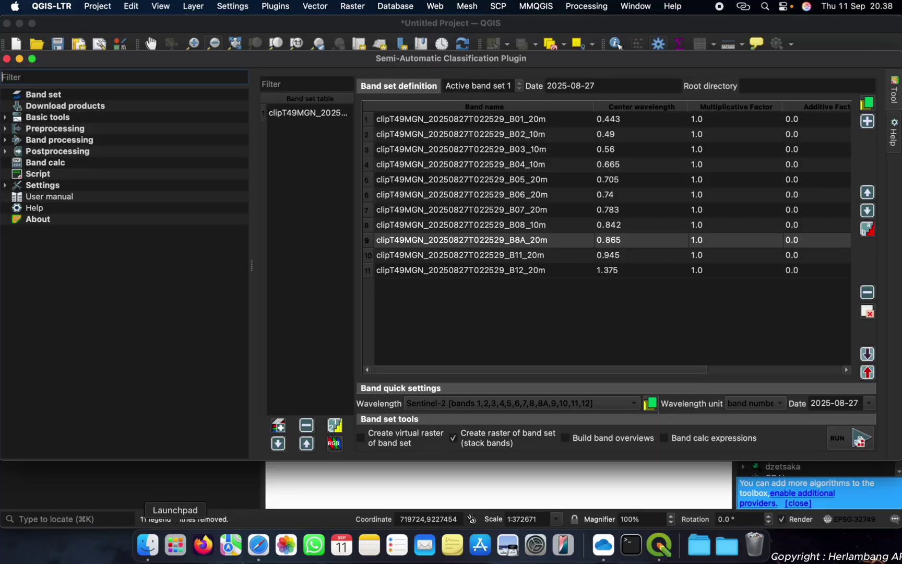
- Switch to Finder and move T49MGN_20250827T022529_B01_2_virtual_rast.vrt from the Virtual Raster folder to the trash
{"action": "left_click", "coordinate": [169, 488]}
{"action": "left_click", "coordinate": [147, 545]}
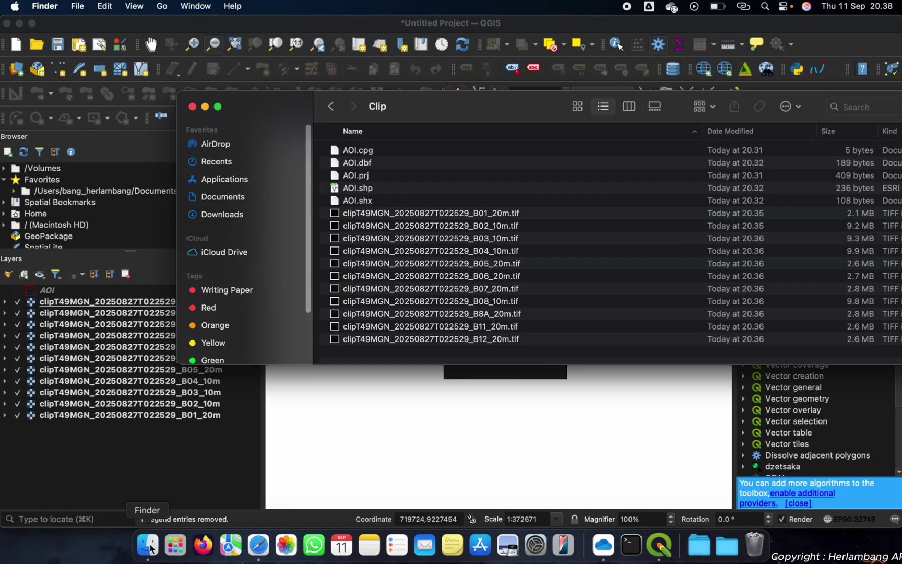
{"action": "left_click", "coordinate": [331, 106]}
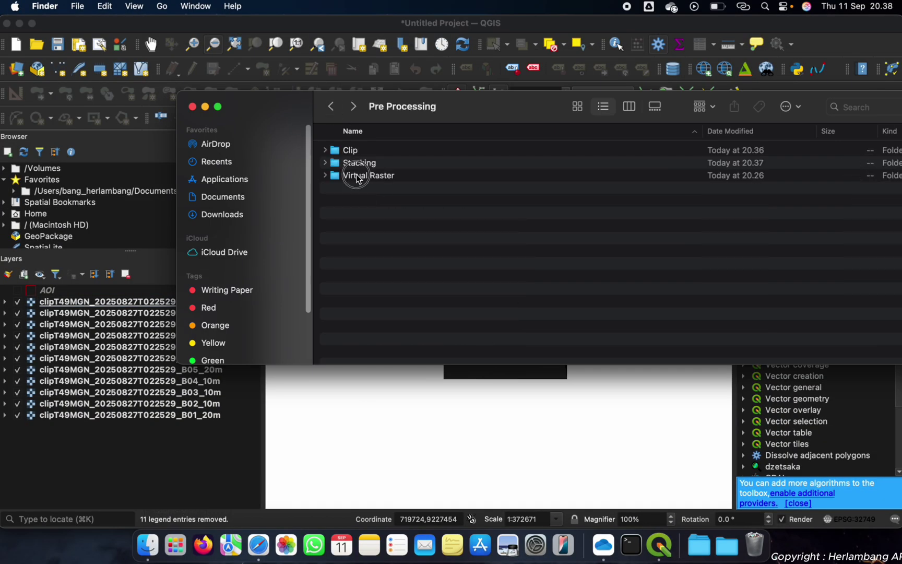
{"action": "double_click", "coordinate": [360, 175]}
{"action": "left_click", "coordinate": [385, 149]}
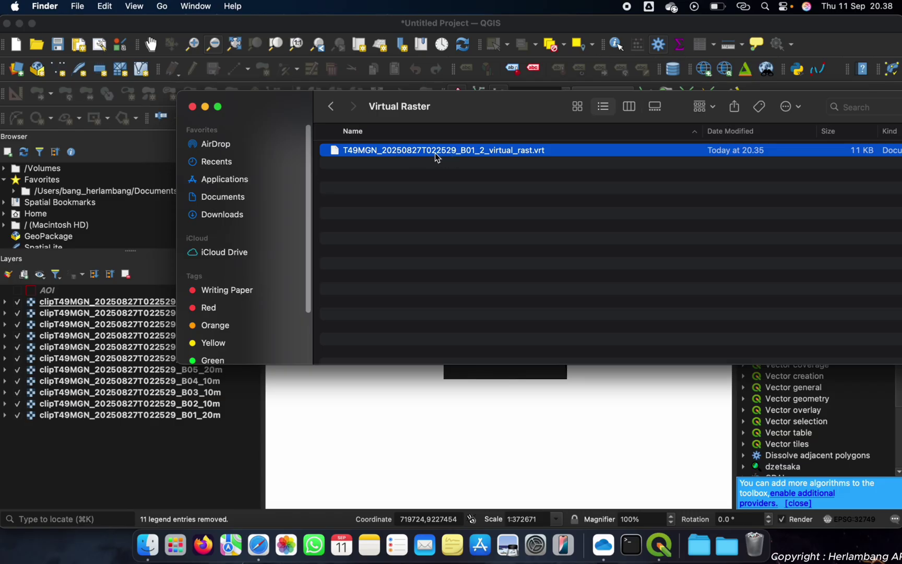
{"action": "right_click", "coordinate": [494, 151]}
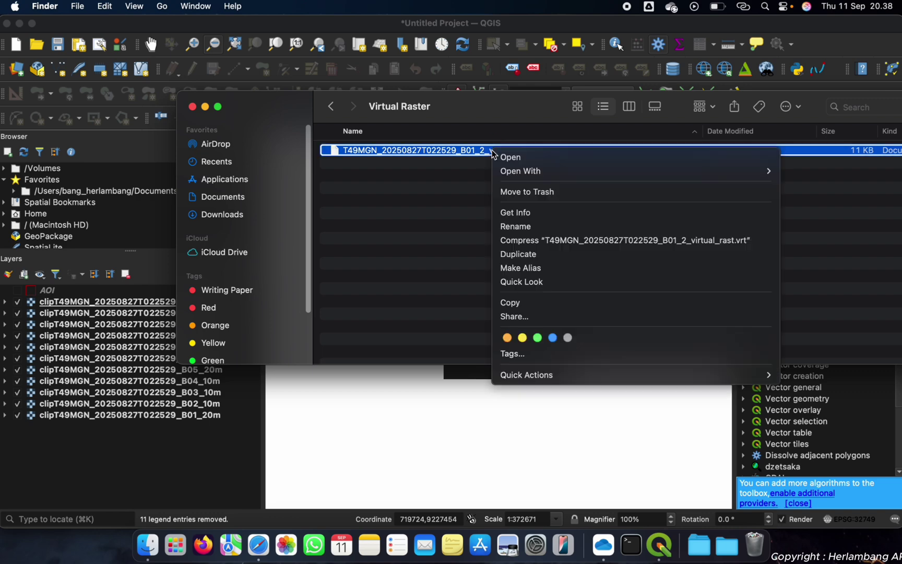
{"action": "left_click", "coordinate": [514, 196]}
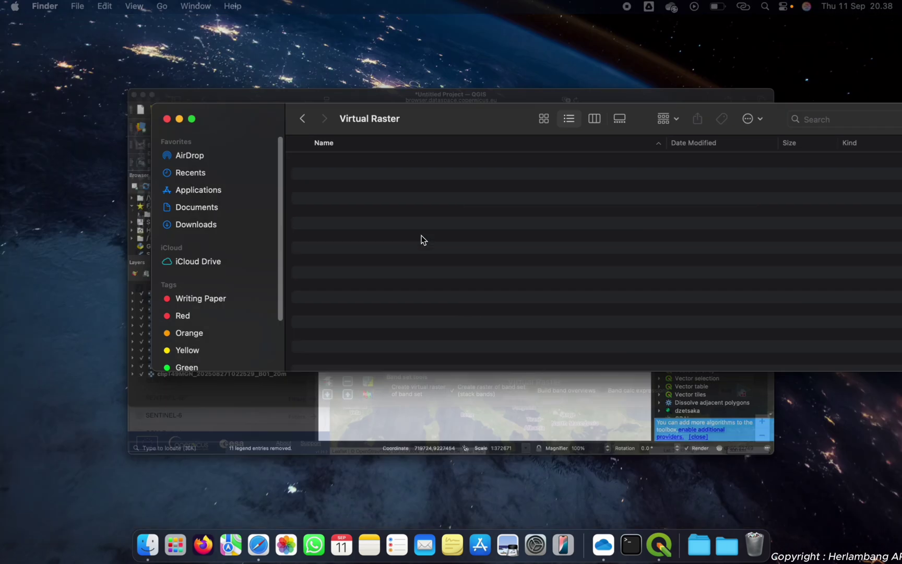
{"action": "left_click", "coordinate": [437, 244]}
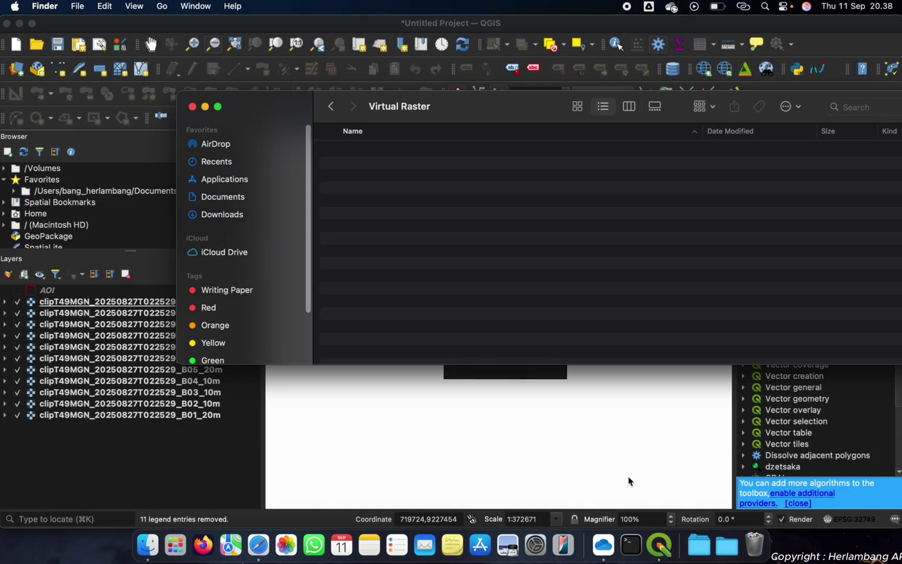
- Switch back to the QGIS classification plugin and review its preprocessing tools for clipping, conversion, stacking, splitting, reprojecting and mosaicking, ending at the band set
{"action": "left_click", "coordinate": [659, 545]}
{"action": "key", "text": "ctrl+Down"}
{"action": "left_click", "coordinate": [506, 440]}
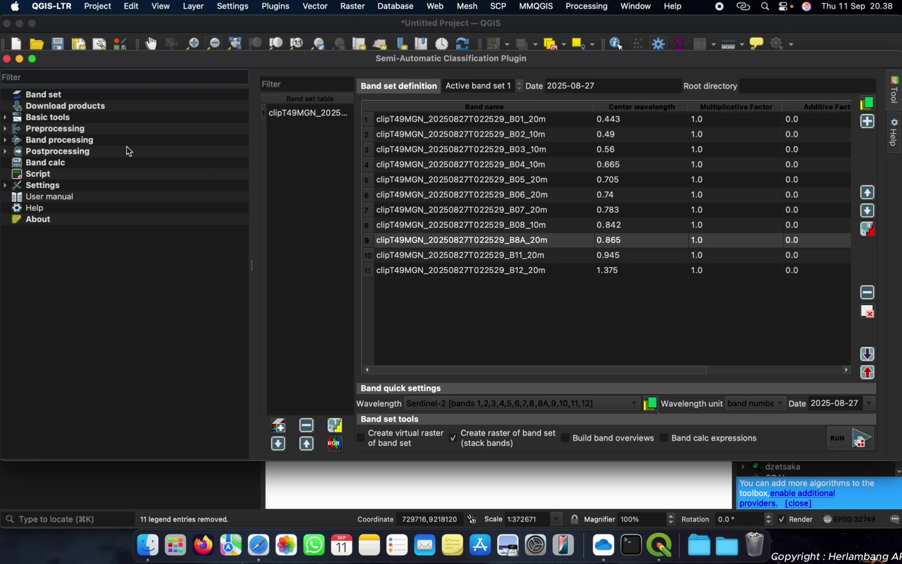
{"action": "left_click", "coordinate": [54, 120]}
{"action": "left_click", "coordinate": [7, 118]}
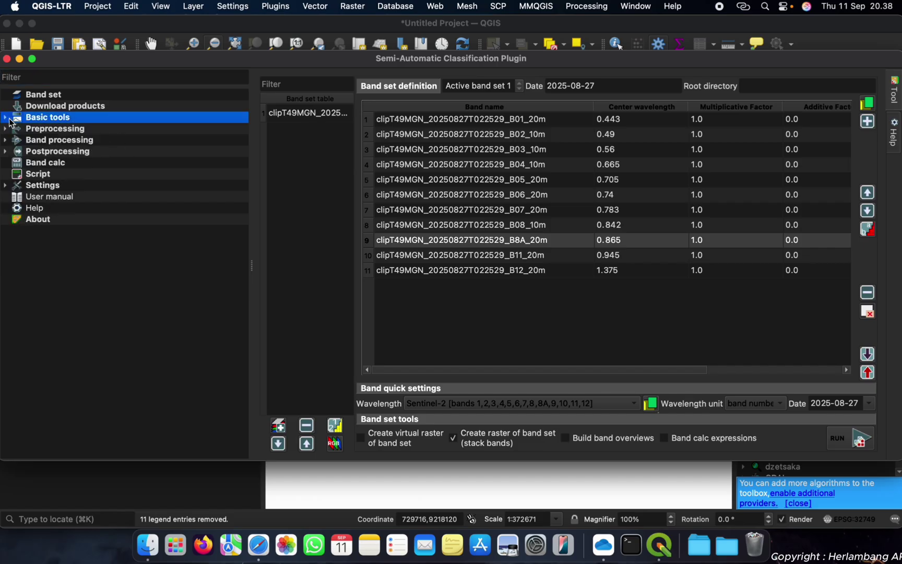
{"action": "left_click", "coordinate": [38, 129]}
{"action": "left_click", "coordinate": [57, 143]}
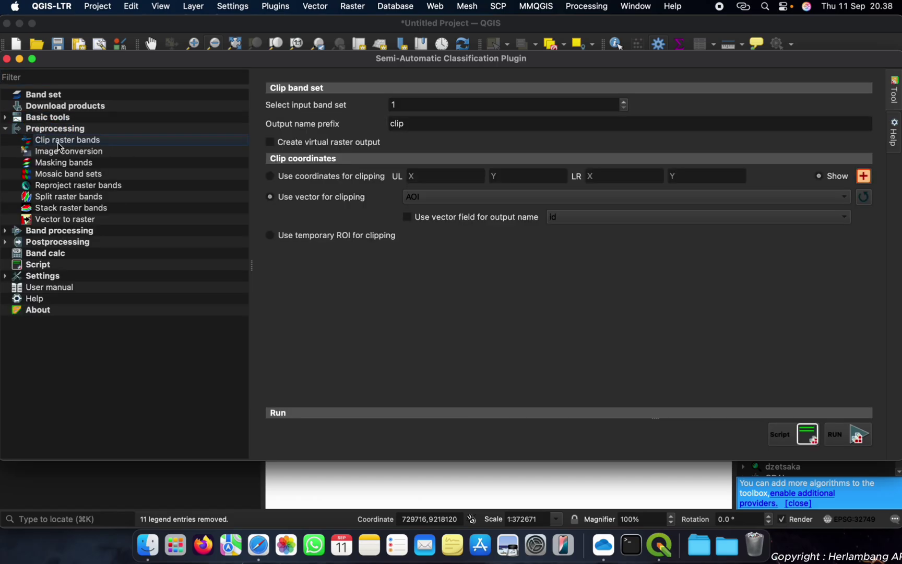
{"action": "left_click", "coordinate": [56, 151]}
{"action": "left_click", "coordinate": [60, 140]}
{"action": "left_click", "coordinate": [61, 154]}
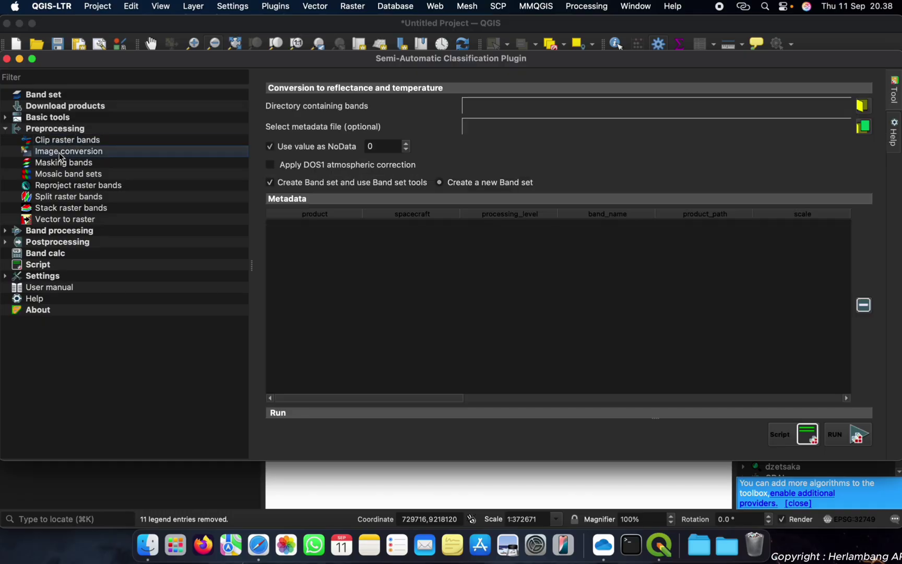
{"action": "left_click", "coordinate": [63, 211]}
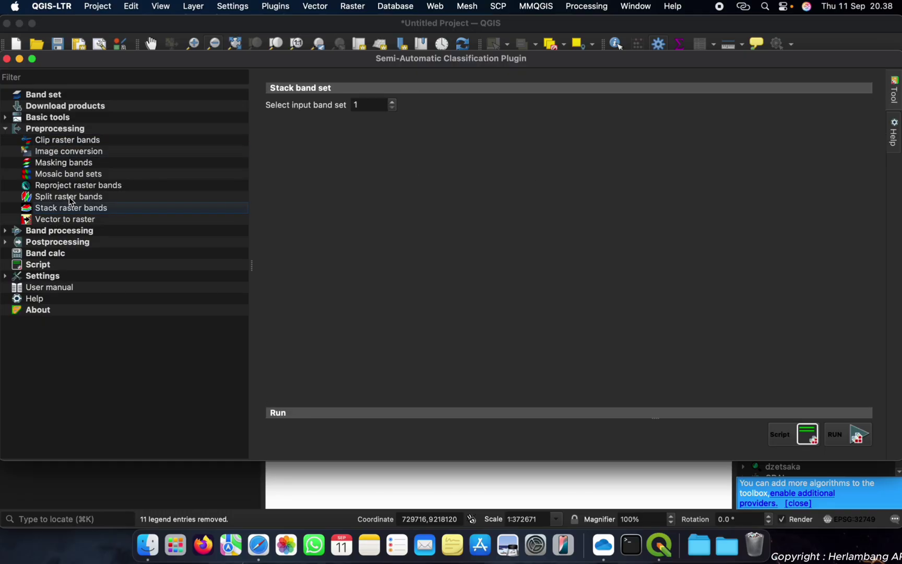
{"action": "left_click", "coordinate": [70, 198]}
{"action": "left_click", "coordinate": [78, 187]}
{"action": "left_click", "coordinate": [78, 176]}
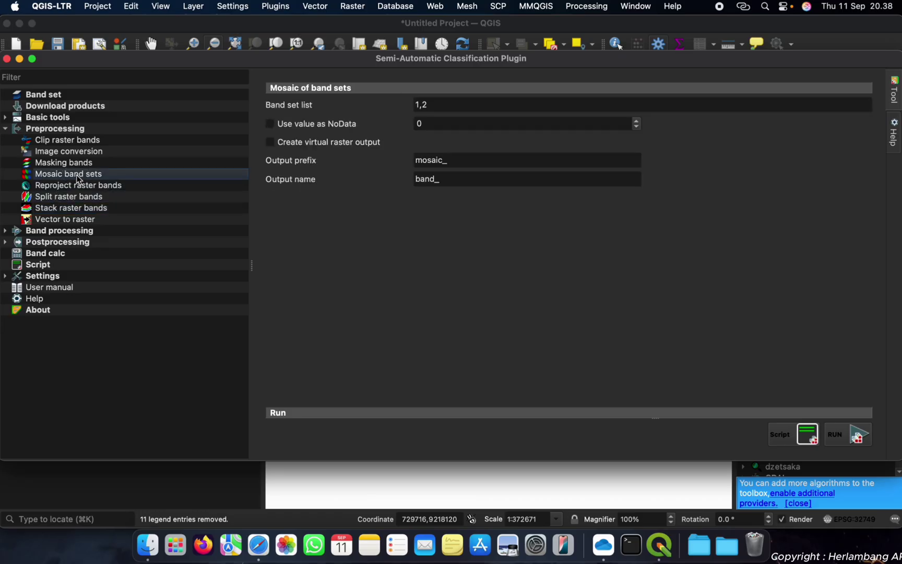
{"action": "left_click", "coordinate": [40, 96]}
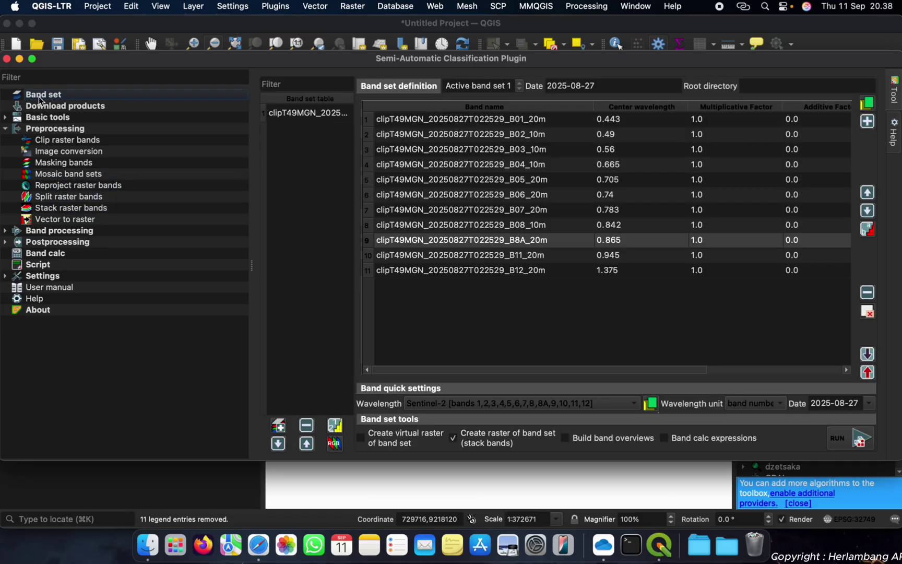
{"action": "left_click", "coordinate": [487, 319]}
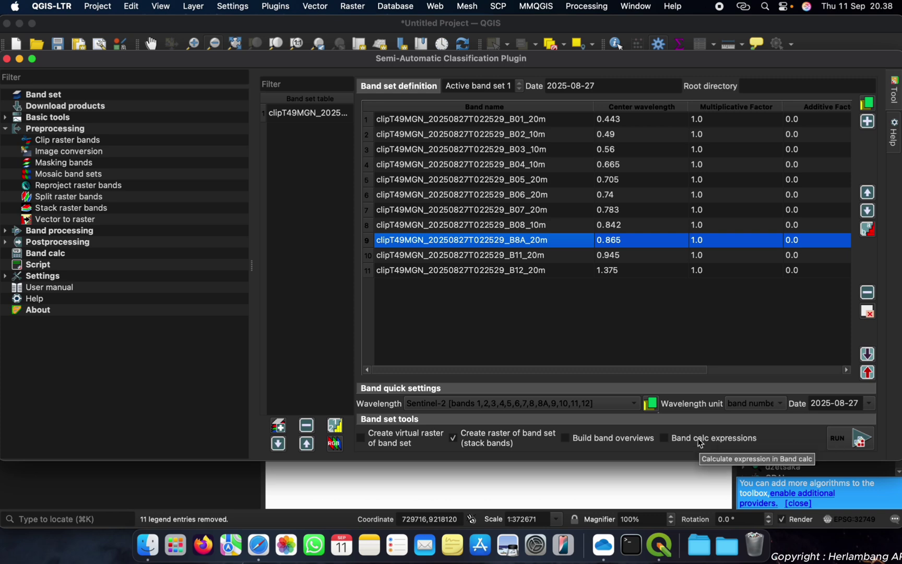
{"action": "left_click", "coordinate": [844, 445]}
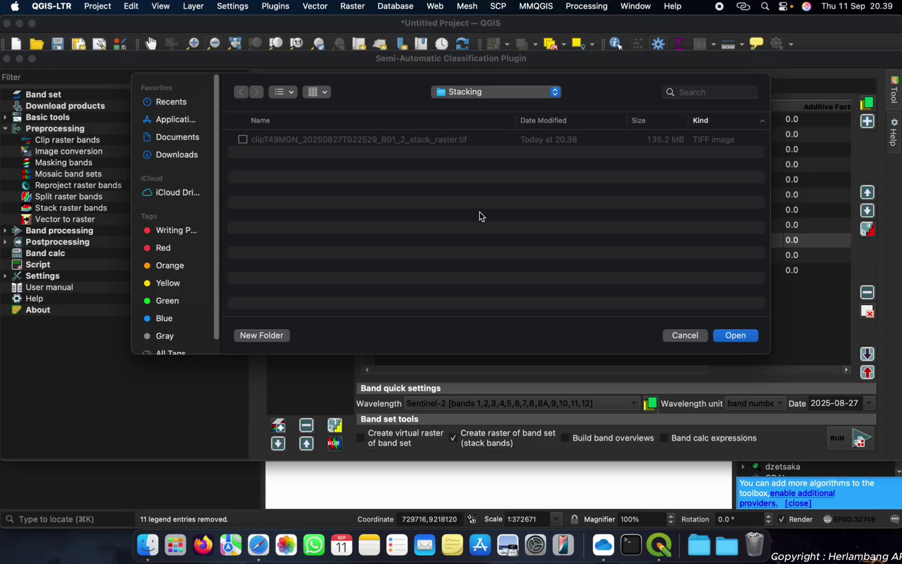
{"action": "left_click", "coordinate": [692, 338]}
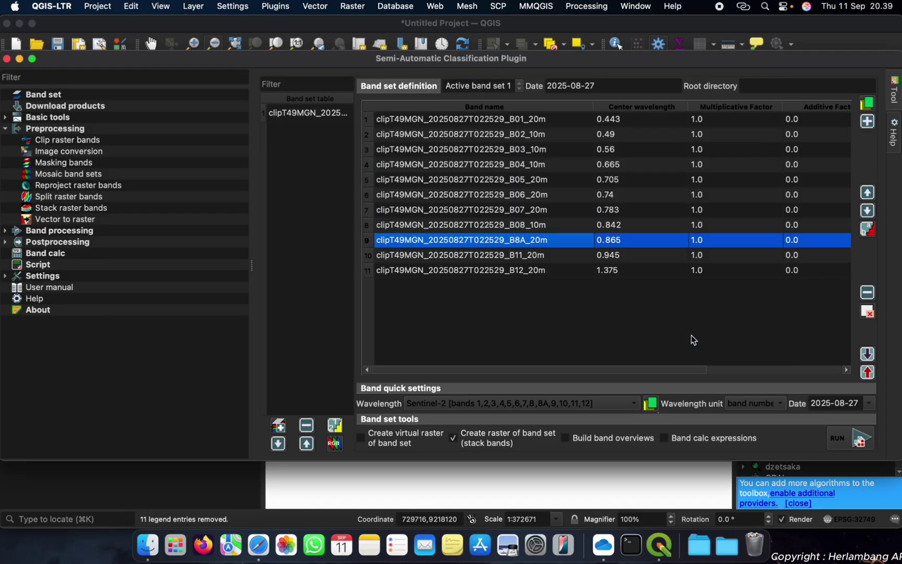
- Add clipT49MGN_20250827T022529_B01_2_stack_raster.tif from Finder's Stacking folder to the QGIS project, above the clipped bands, and collapse its legend
{"action": "left_click", "coordinate": [148, 545]}
{"action": "left_click", "coordinate": [331, 107]}
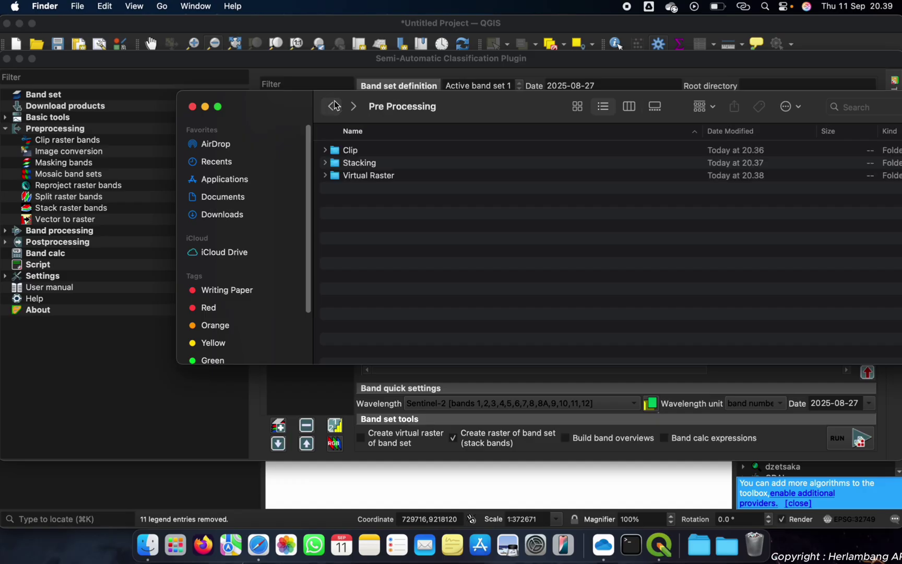
{"action": "double_click", "coordinate": [360, 164]}
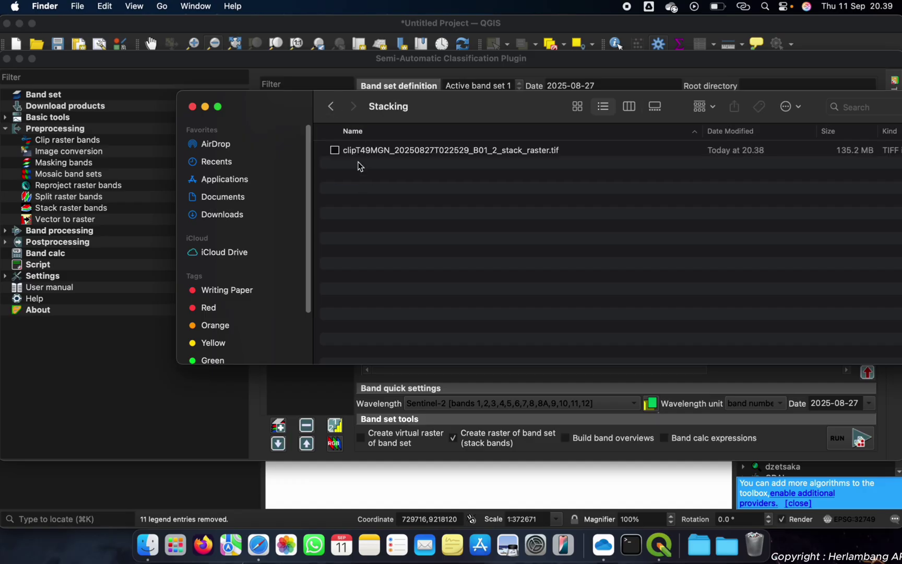
{"action": "left_click", "coordinate": [381, 150]}
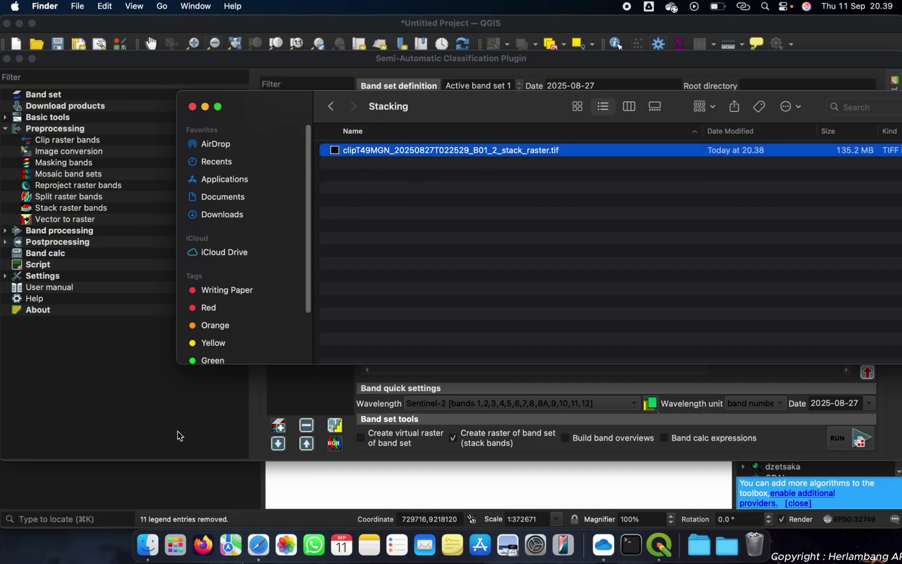
{"action": "left_click", "coordinate": [173, 486]}
{"action": "left_click", "coordinate": [148, 545]}
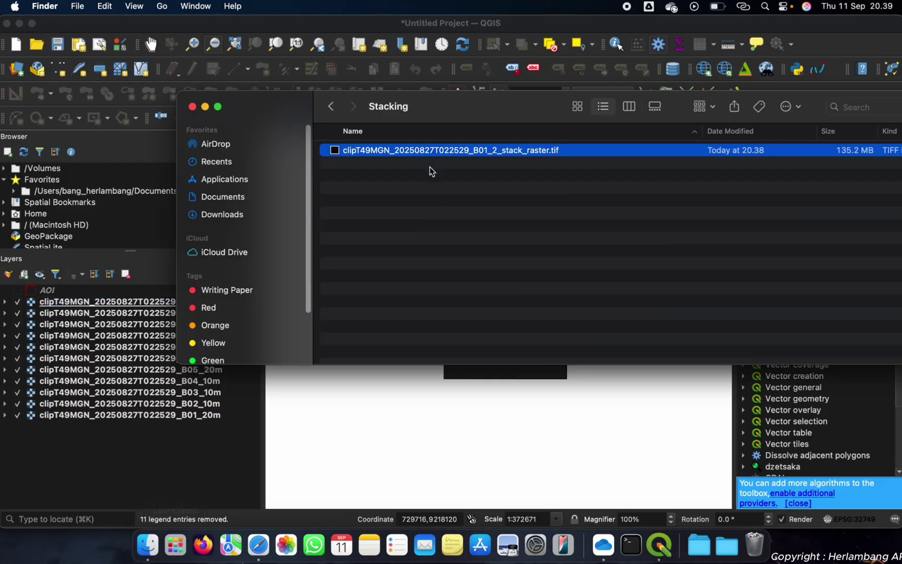
{"action": "left_click_drag", "start_coordinate": [595, 151], "coordinate": [138, 304]}
{"action": "left_click", "coordinate": [91, 309]}
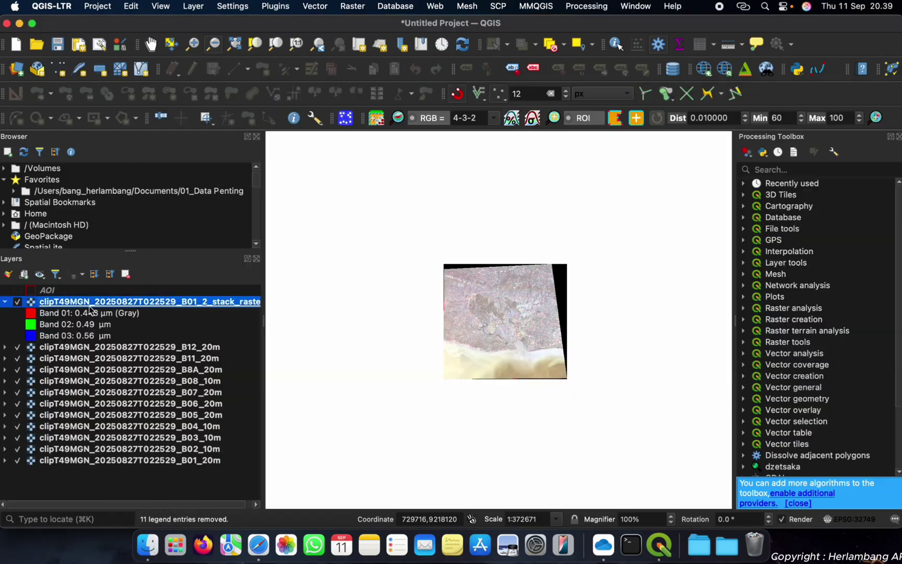
{"action": "left_click", "coordinate": [5, 303]}
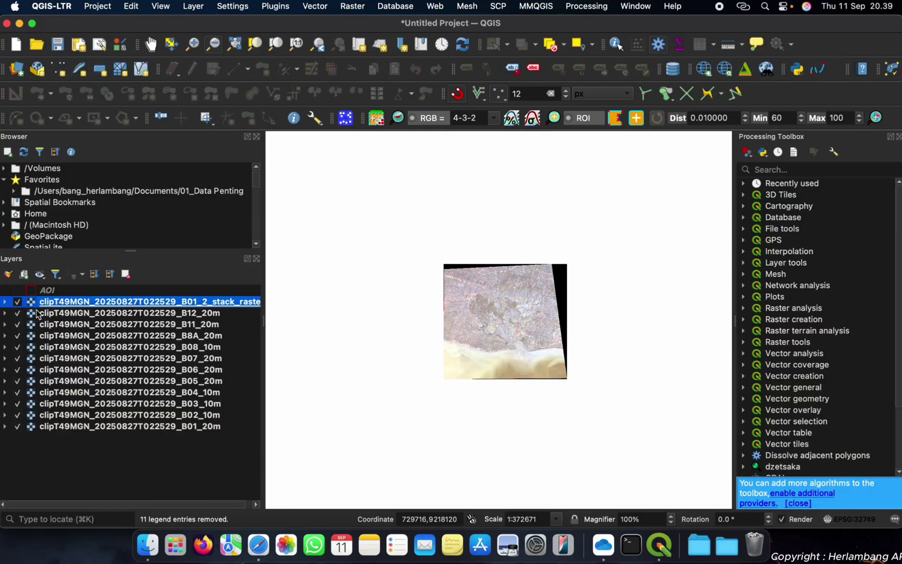
{"action": "left_click", "coordinate": [68, 315]}
{"action": "left_click", "coordinate": [56, 427], "text": "shift"}
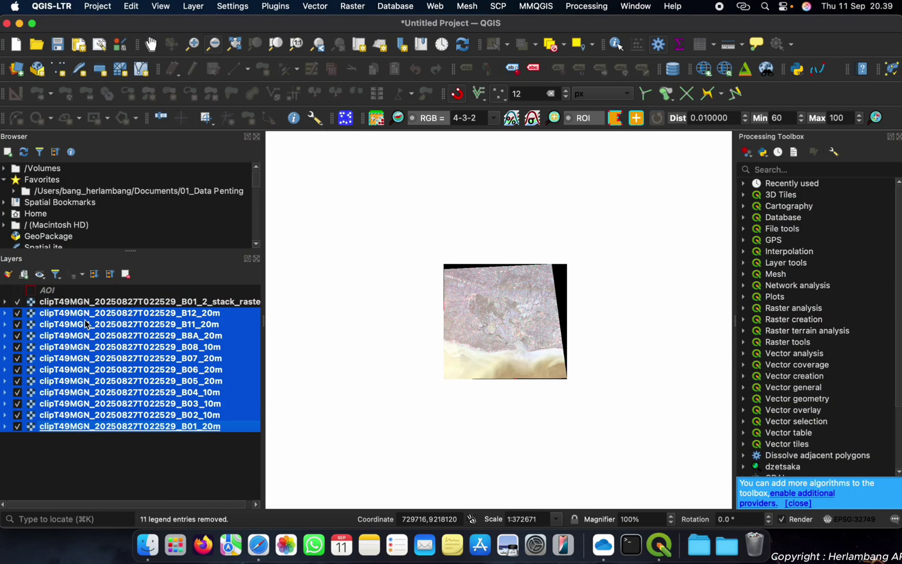
{"action": "right_click", "coordinate": [50, 322]}
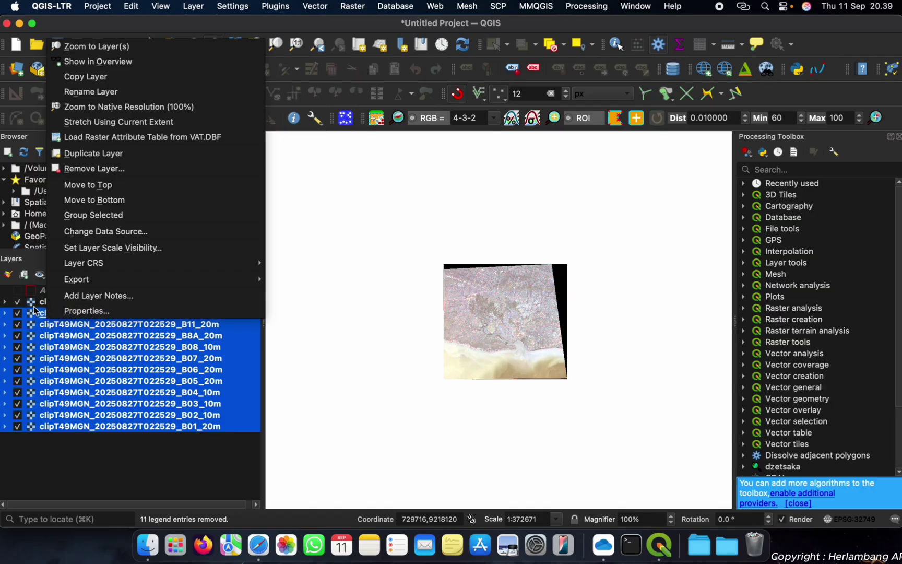
{"action": "key", "text": "Escape"}
- Hide all the clipped single-band layers from B12 to B01, leaving only the stacked raster visible
{"action": "left_click", "coordinate": [19, 313]}
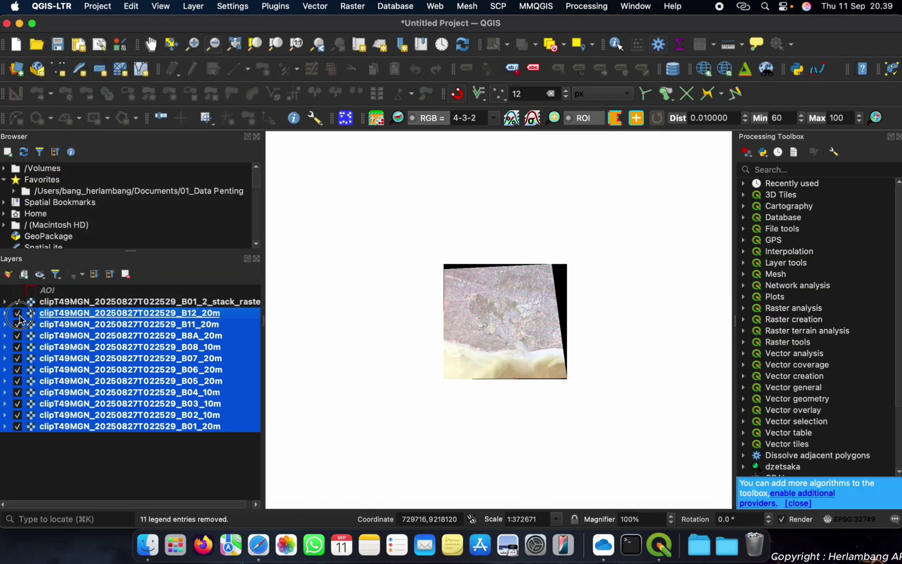
{"action": "left_click", "coordinate": [19, 325]}
{"action": "left_click", "coordinate": [19, 335]}
{"action": "left_click", "coordinate": [19, 347]}
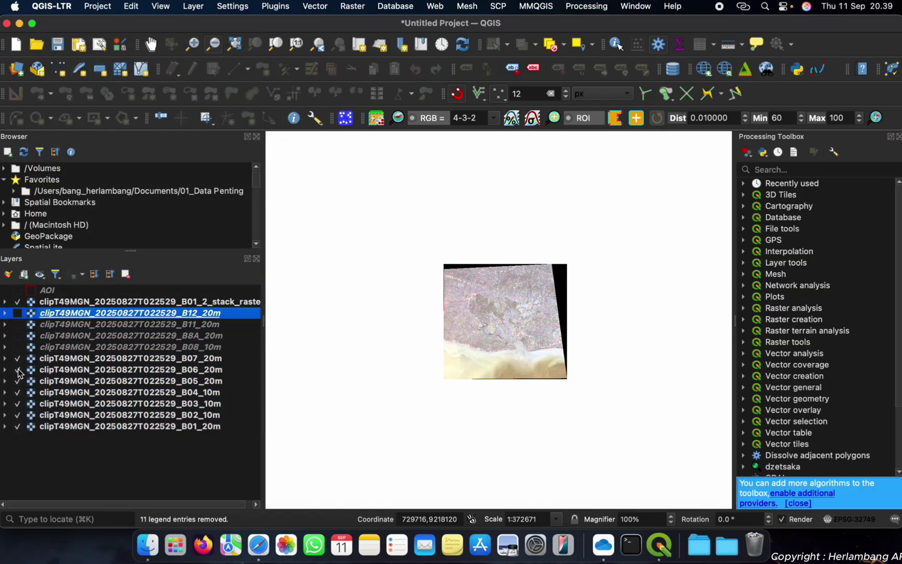
{"action": "left_click", "coordinate": [19, 359]}
{"action": "left_click", "coordinate": [19, 369]}
{"action": "left_click", "coordinate": [19, 381]}
{"action": "left_click", "coordinate": [19, 405]}
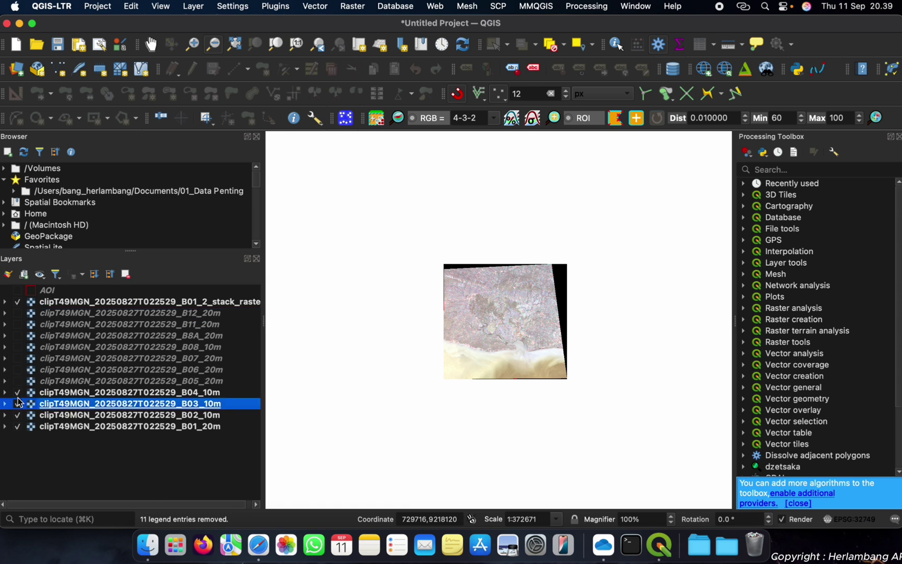
{"action": "left_click", "coordinate": [19, 405]}
{"action": "left_click", "coordinate": [19, 416]}
{"action": "left_click", "coordinate": [18, 427]}
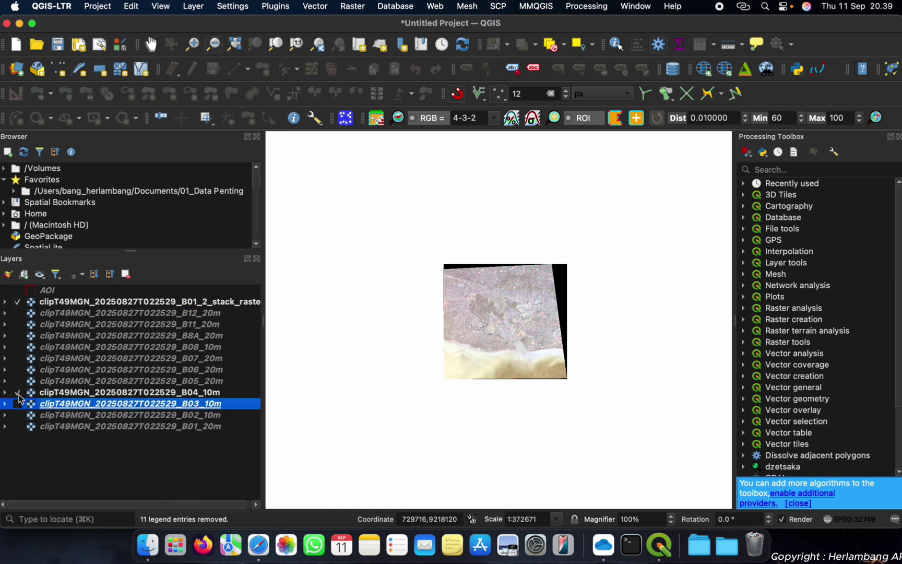
{"action": "left_click", "coordinate": [19, 393]}
- Go through the hidden single-band layers one by one from B12 to B01 to review the bands in the stack
{"action": "left_click", "coordinate": [132, 314]}
{"action": "key", "text": "Down"}
{"action": "key", "text": "Down"}
{"action": "key", "text": "Down"}
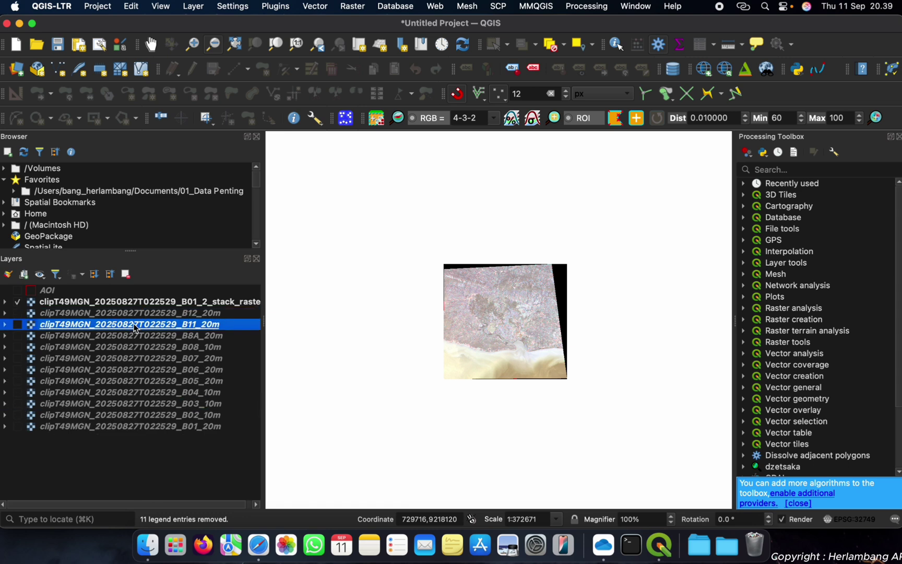
{"action": "key", "text": "Down"}
{"action": "key", "text": "Down"}
{"action": "key", "text": "Down"}
{"action": "key", "text": "Down"}
{"action": "key", "text": "Down"}
{"action": "key", "text": "Down"}
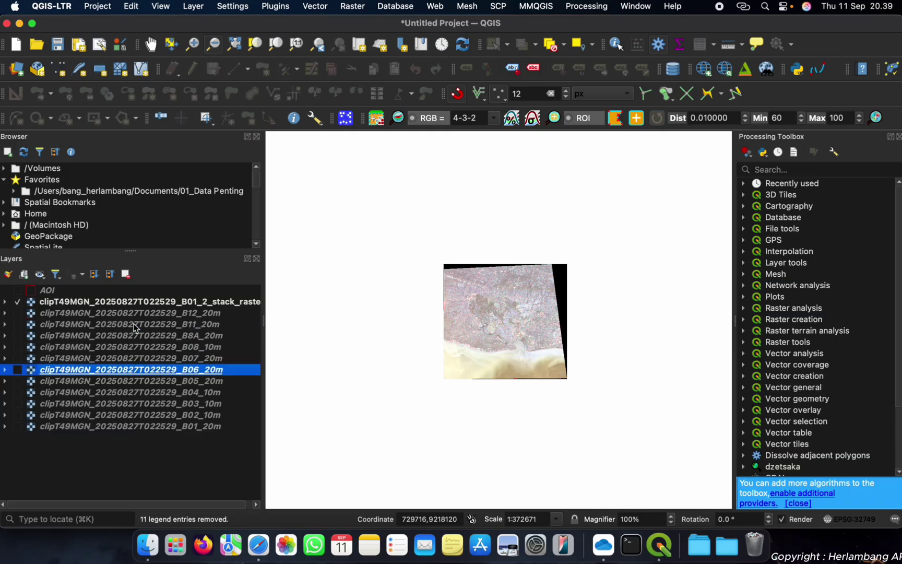
{"action": "key", "text": "Down"}
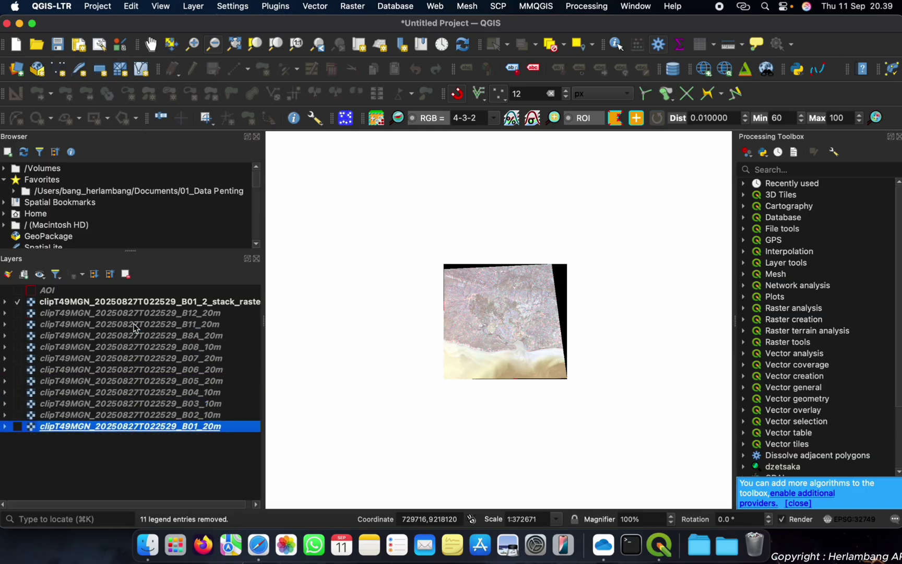
- Examine the stacked raster's layer information, including its dimensions, pixel size and coordinate reference system
{"action": "left_click", "coordinate": [182, 304]}
{"action": "double_click", "coordinate": [182, 306]}
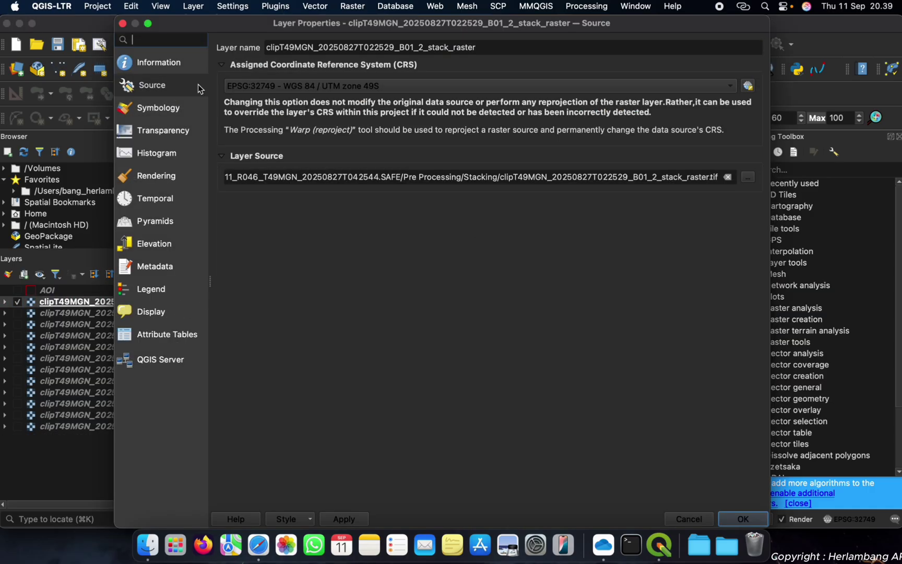
{"action": "left_click", "coordinate": [122, 23]}
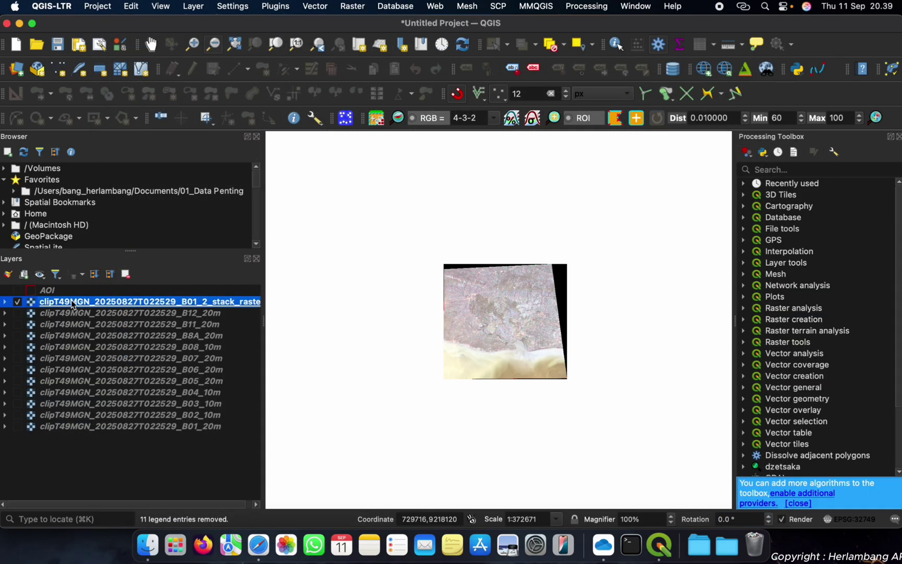
{"action": "double_click", "coordinate": [73, 304]}
{"action": "left_click", "coordinate": [163, 63]}
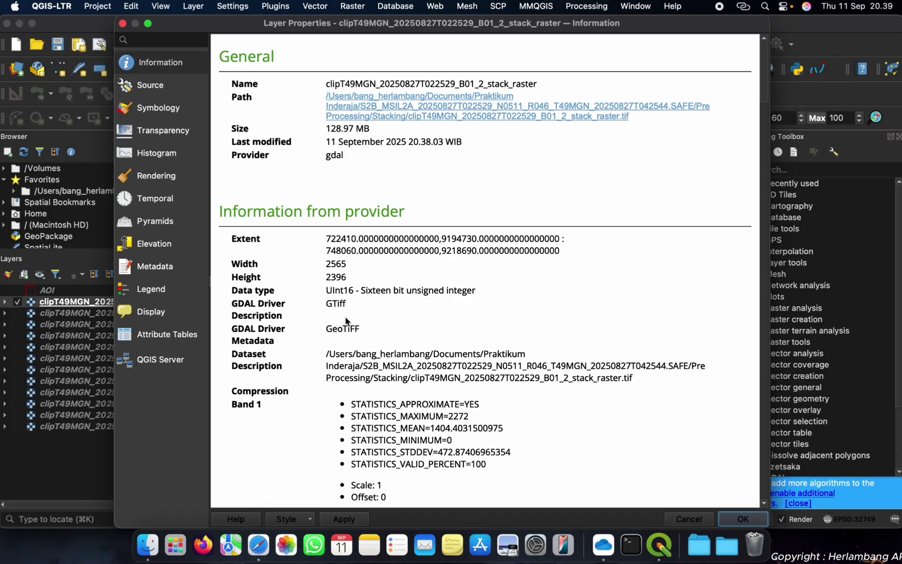
{"action": "scroll", "coordinate": [345, 321], "scroll_direction": "down", "scroll_amount": 20}
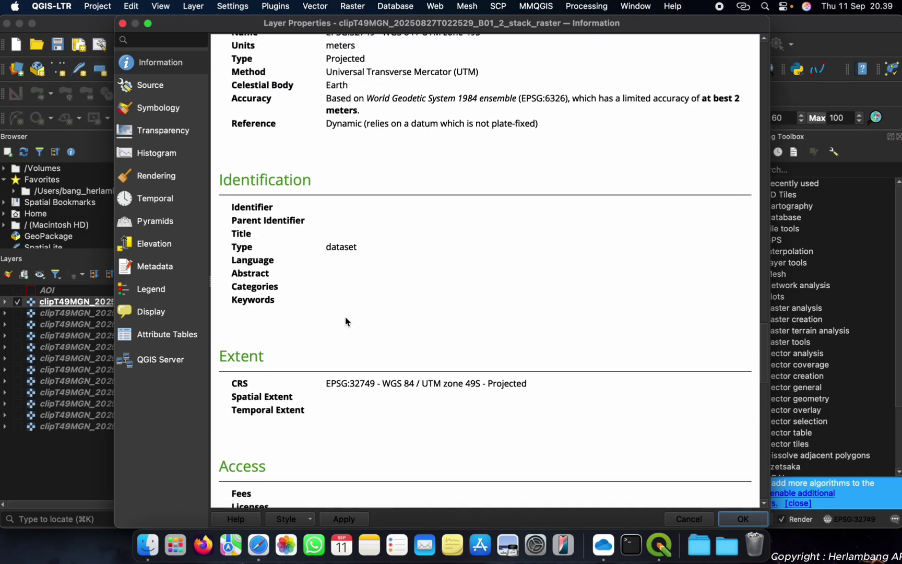
{"action": "scroll", "coordinate": [345, 321], "scroll_direction": "up", "scroll_amount": 10}
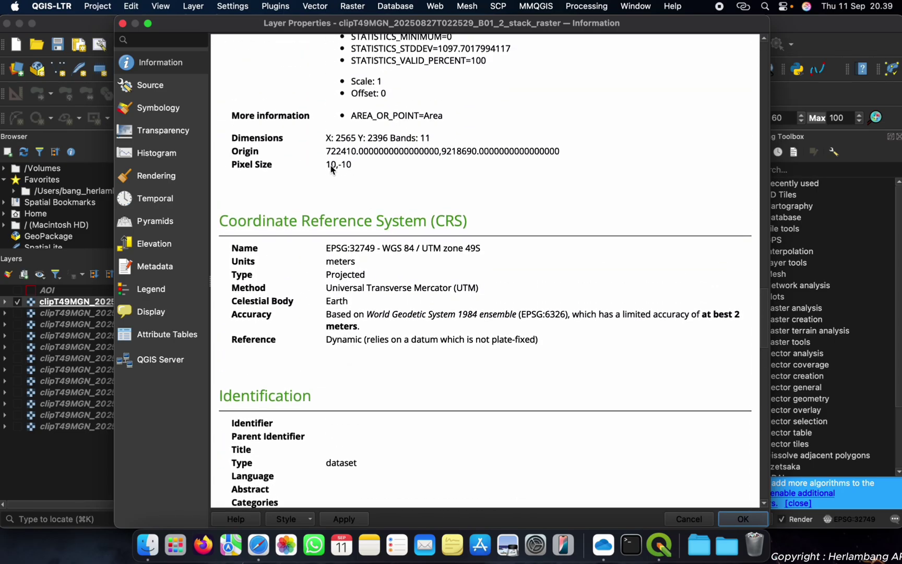
{"action": "left_click", "coordinate": [123, 23]}
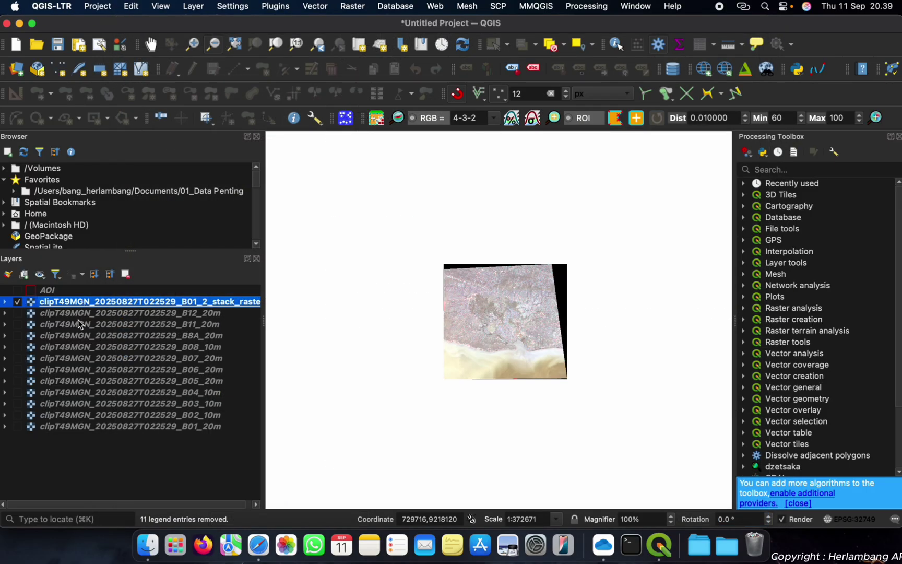
- Reopen the stacked raster's layer information and review the statistics of each band from Band 1 to Band 11
{"action": "double_click", "coordinate": [110, 302]}
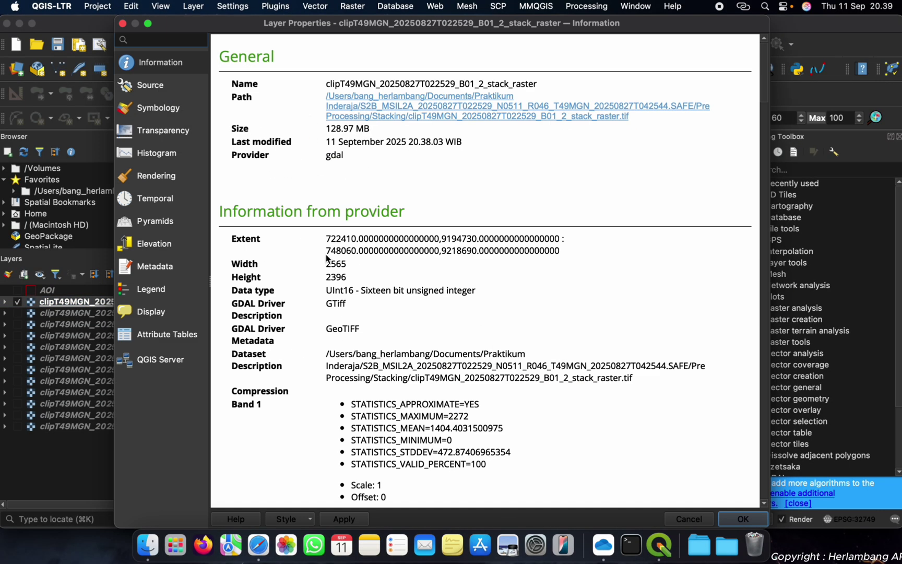
{"action": "scroll", "coordinate": [327, 258], "scroll_direction": "down", "scroll_amount": 12}
{"action": "scroll", "coordinate": [326, 258], "scroll_direction": "up", "scroll_amount": 5}
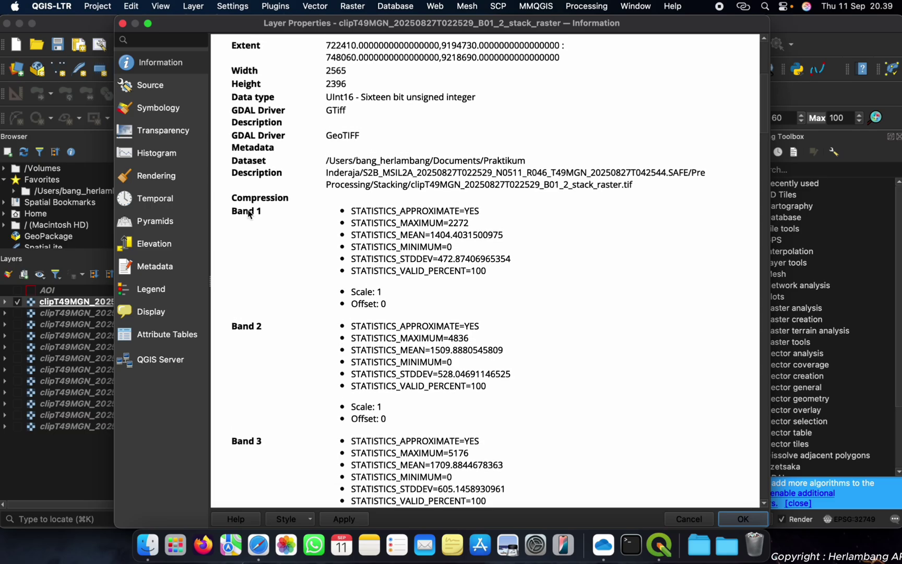
{"action": "scroll", "coordinate": [258, 260], "scroll_direction": "down", "scroll_amount": 20}
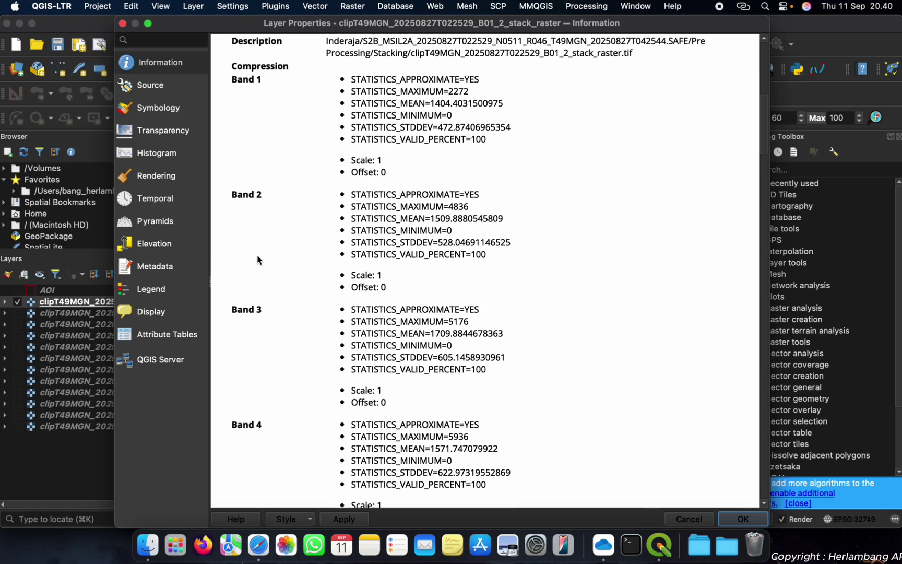
{"action": "scroll", "coordinate": [258, 259], "scroll_direction": "down", "scroll_amount": 10}
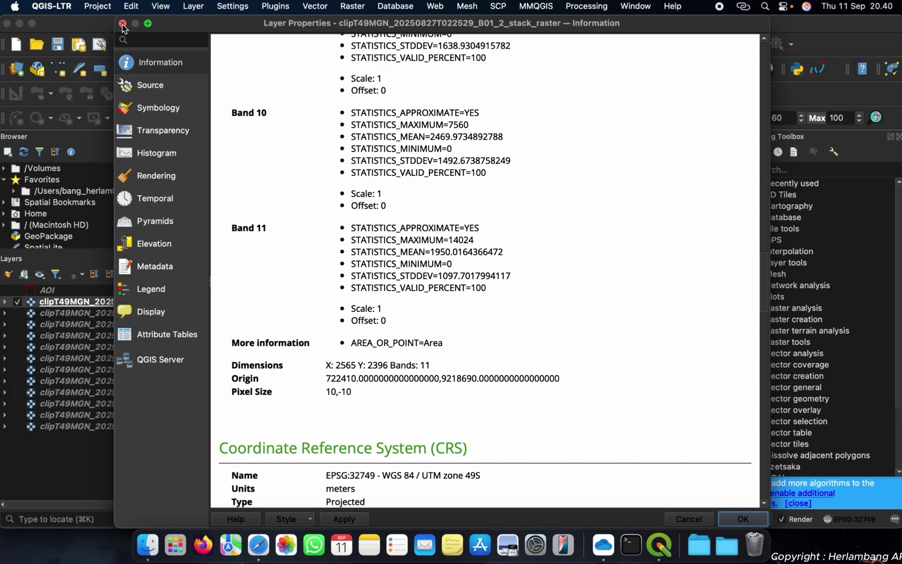
{"action": "key", "text": "Escape"}
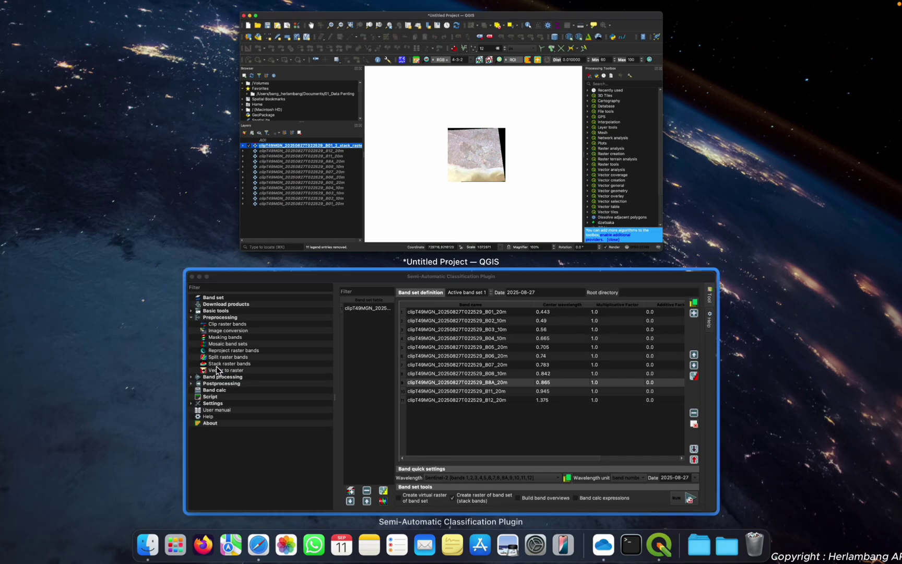
- Check the order of the bands in the Semi-Automatic Classification Plugin's band set, then minimize the plugin window
{"action": "left_click", "coordinate": [216, 366]}
{"action": "left_click", "coordinate": [443, 434]}
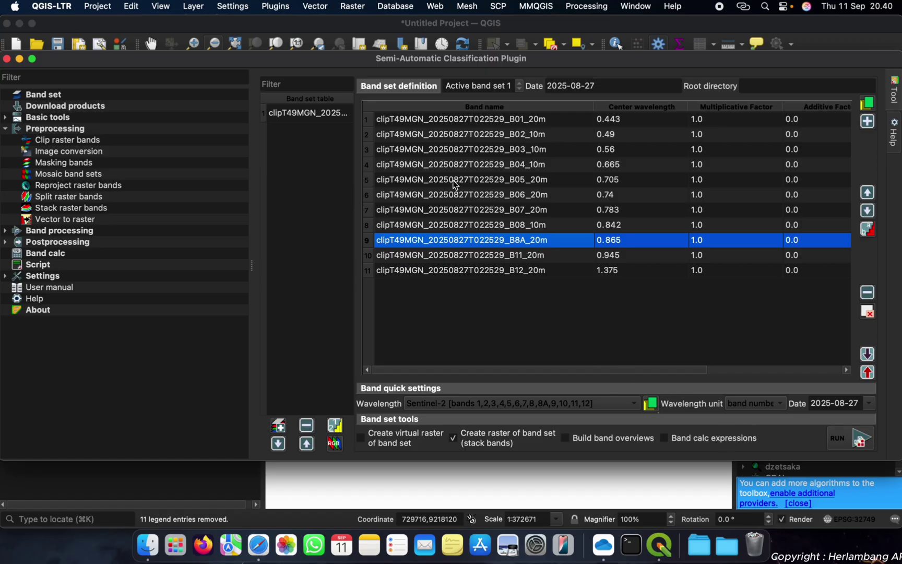
{"action": "left_click", "coordinate": [20, 61]}
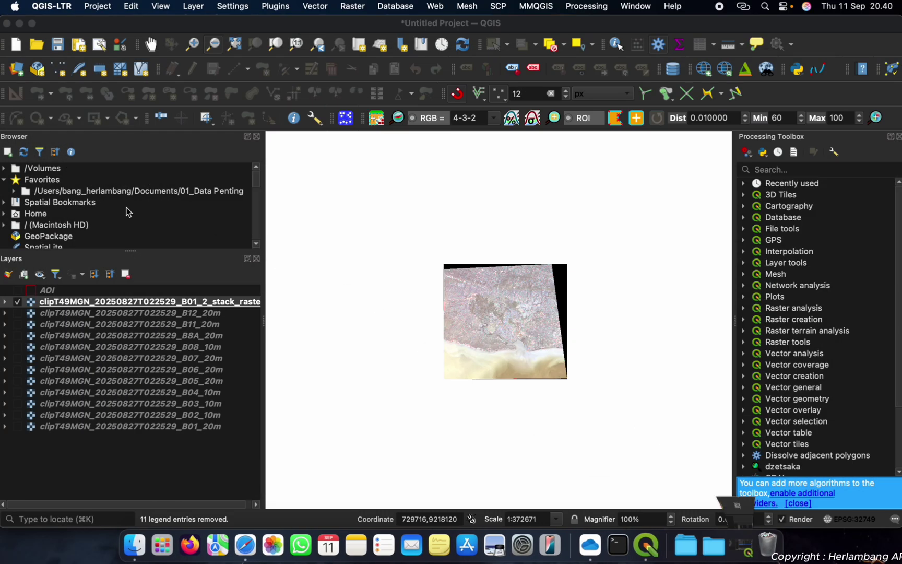
- Switch to Safari, search the web for "Sentinel Band List" and open the Sentinel Hub custom scripts page on Sentinel-2 Bands
{"action": "left_click", "coordinate": [244, 549]}
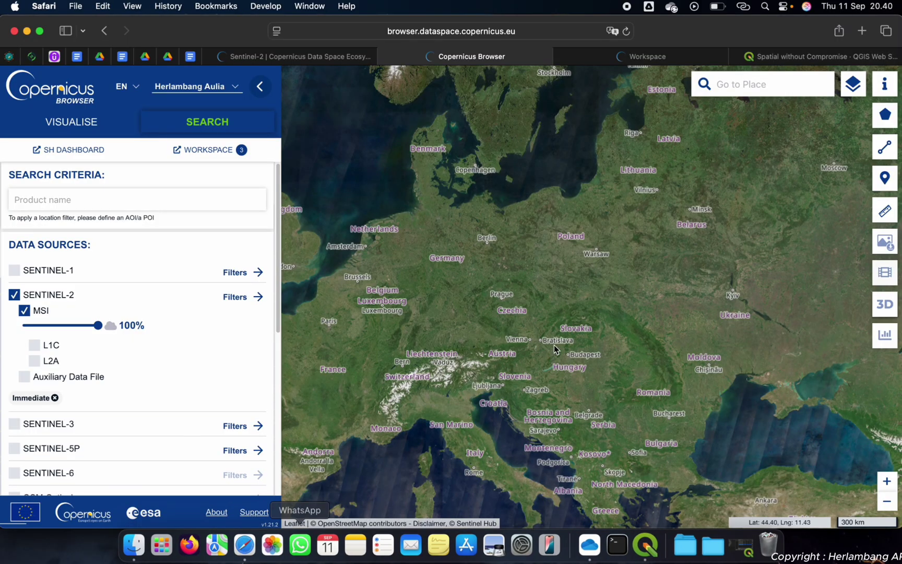
{"action": "left_click", "coordinate": [863, 33]}
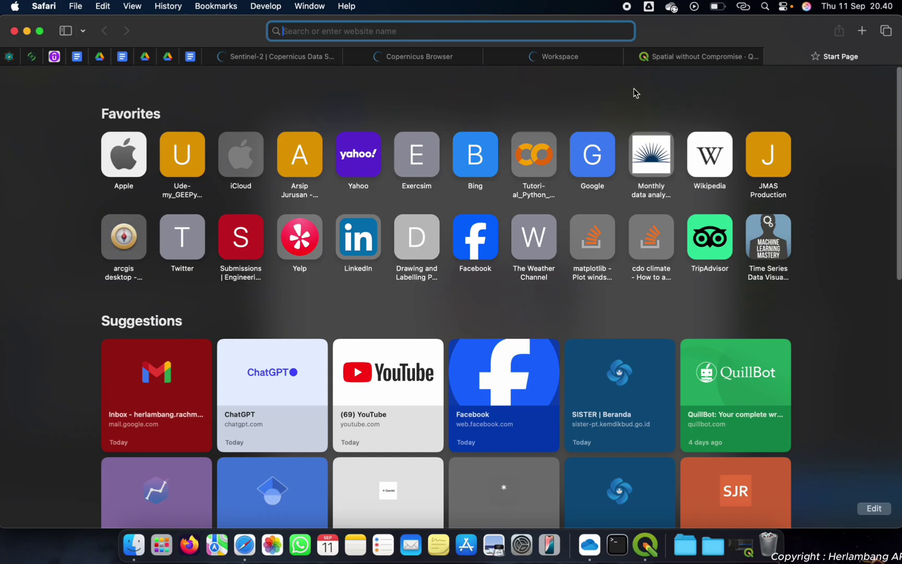
{"action": "type", "text": "Sentinel Band"}
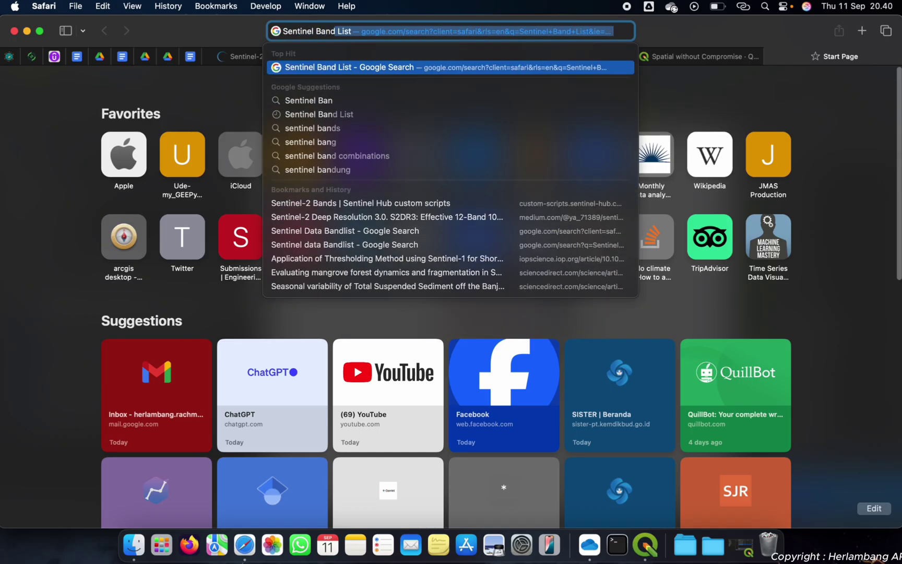
{"action": "key", "text": "Return"}
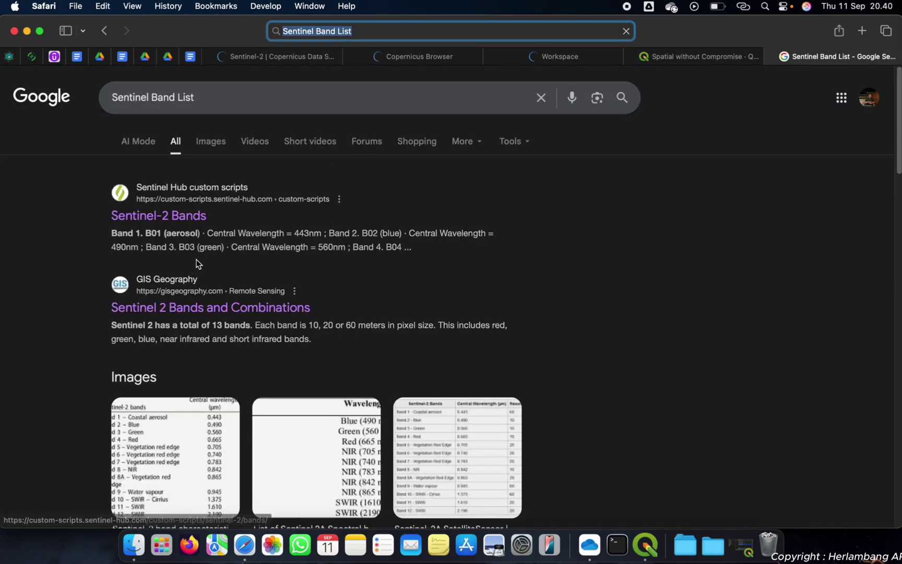
{"action": "left_click", "coordinate": [481, 309]}
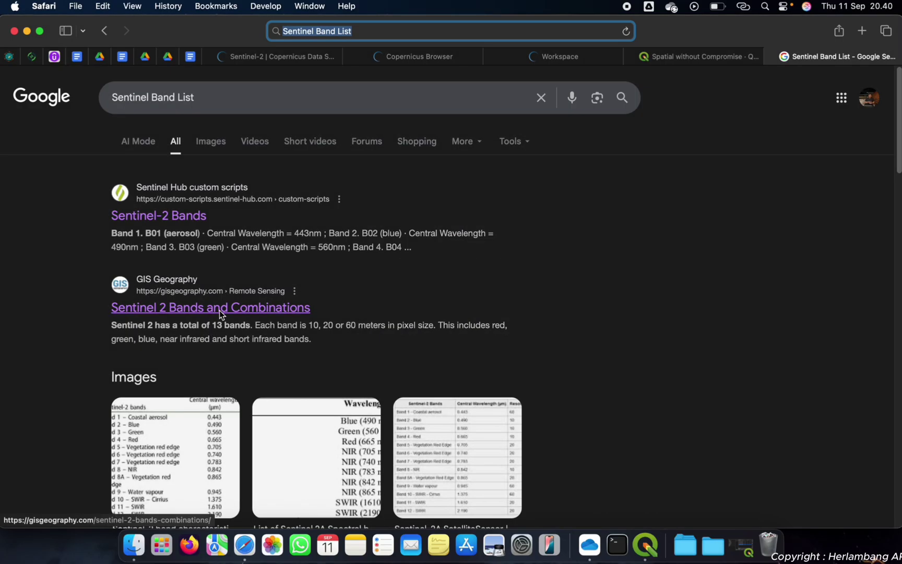
{"action": "left_click", "coordinate": [175, 216]}
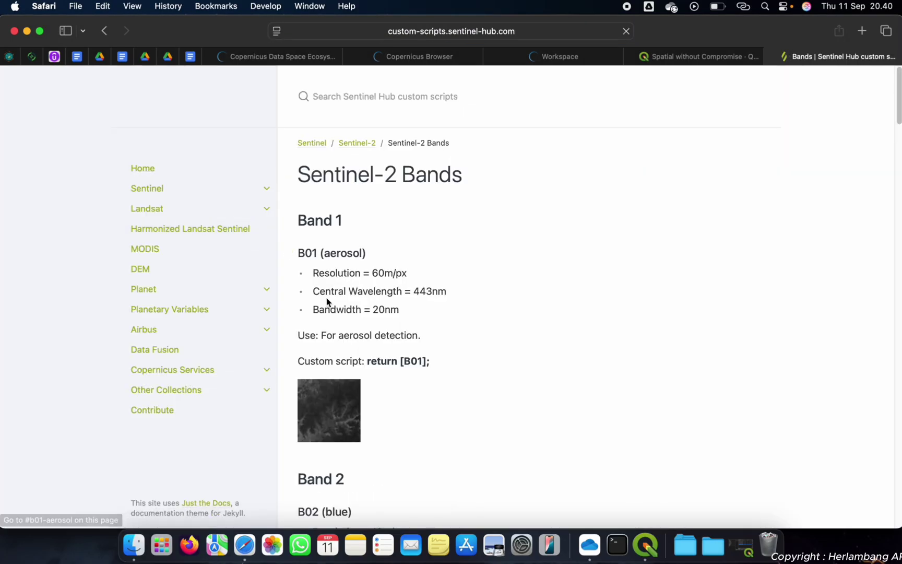
- Read through the resolution, wavelength and use of each Sentinel-2 band, highlighting the use description of Band 12
{"action": "scroll", "coordinate": [326, 302], "scroll_direction": "down", "scroll_amount": 8}
{"action": "scroll", "coordinate": [326, 302], "scroll_direction": "down", "scroll_amount": 20}
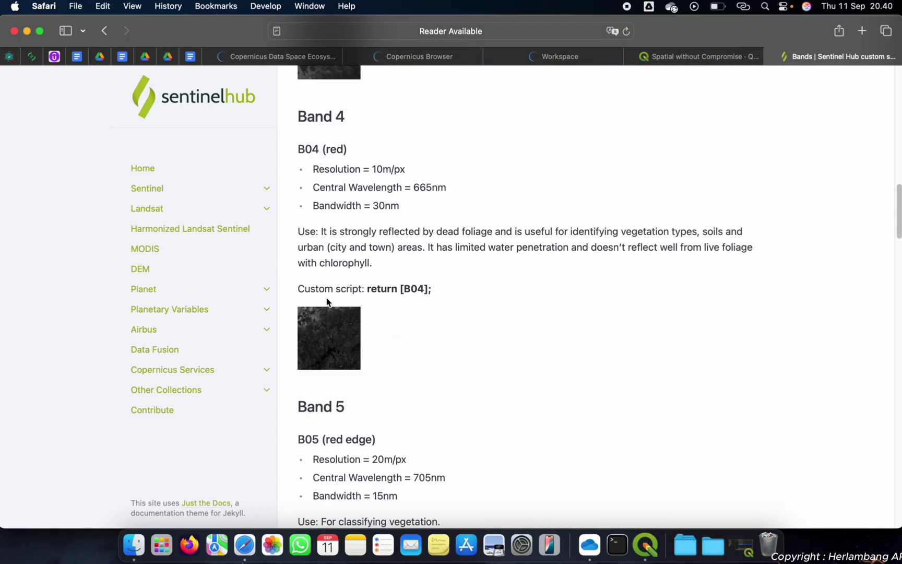
{"action": "scroll", "coordinate": [328, 302], "scroll_direction": "down", "scroll_amount": 20}
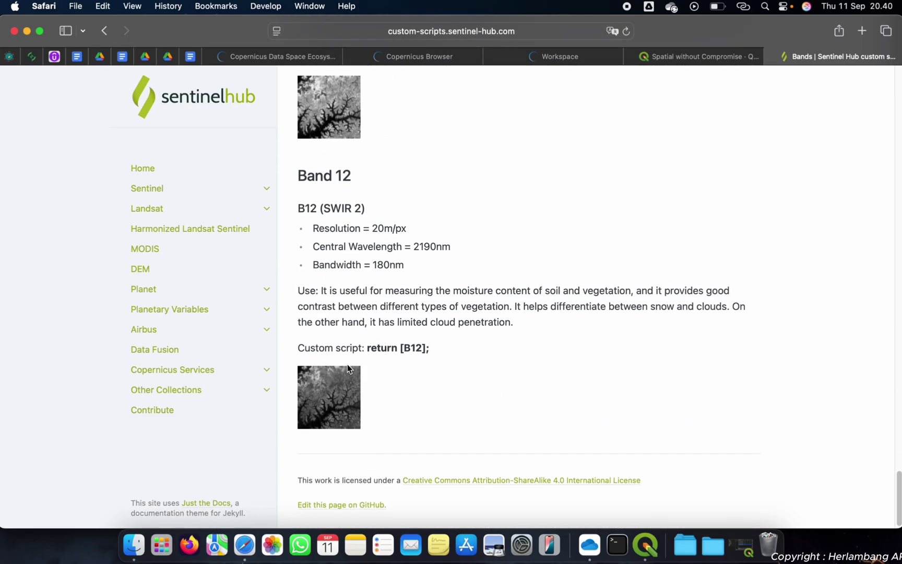
{"action": "scroll", "coordinate": [348, 368], "scroll_direction": "up", "scroll_amount": 10}
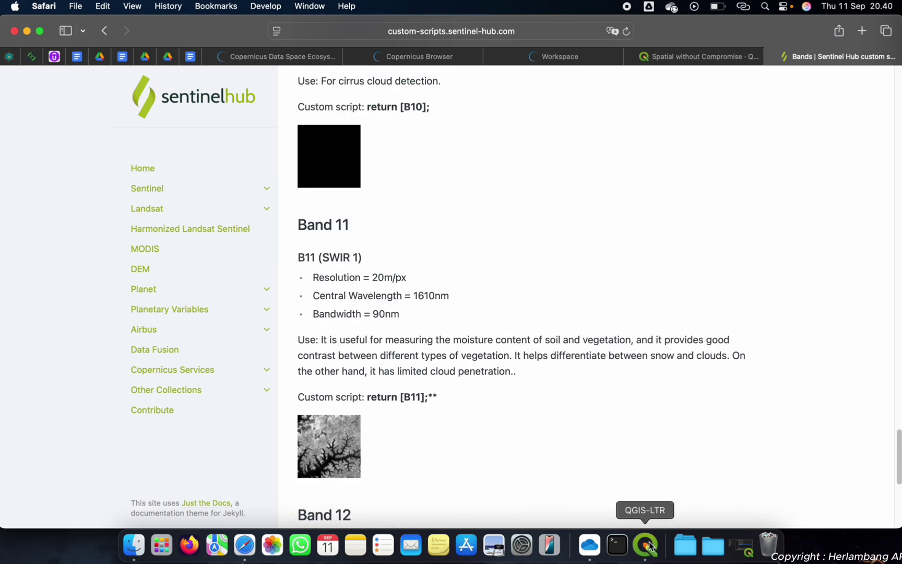
{"action": "scroll", "coordinate": [508, 359], "scroll_direction": "down", "scroll_amount": 5}
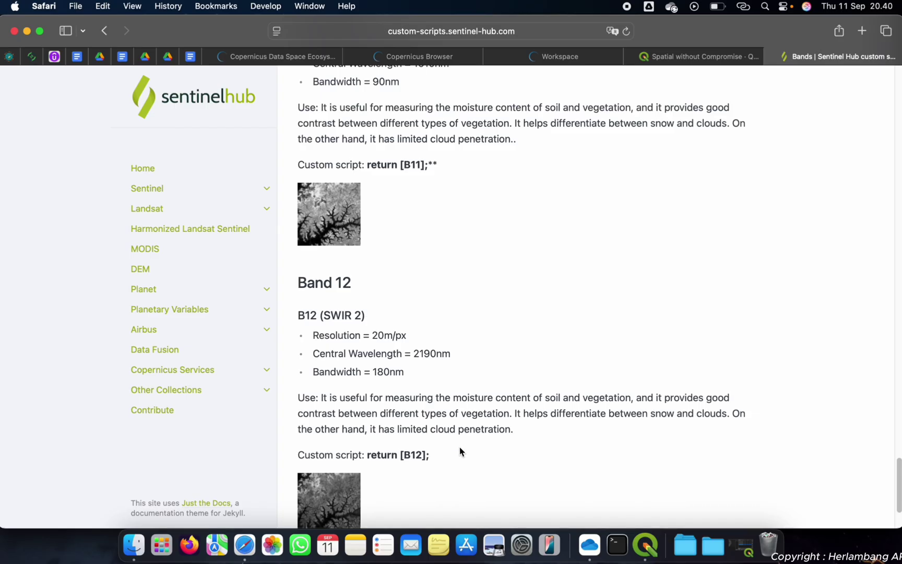
{"action": "left_click_drag", "start_coordinate": [301, 401], "coordinate": [564, 441]}
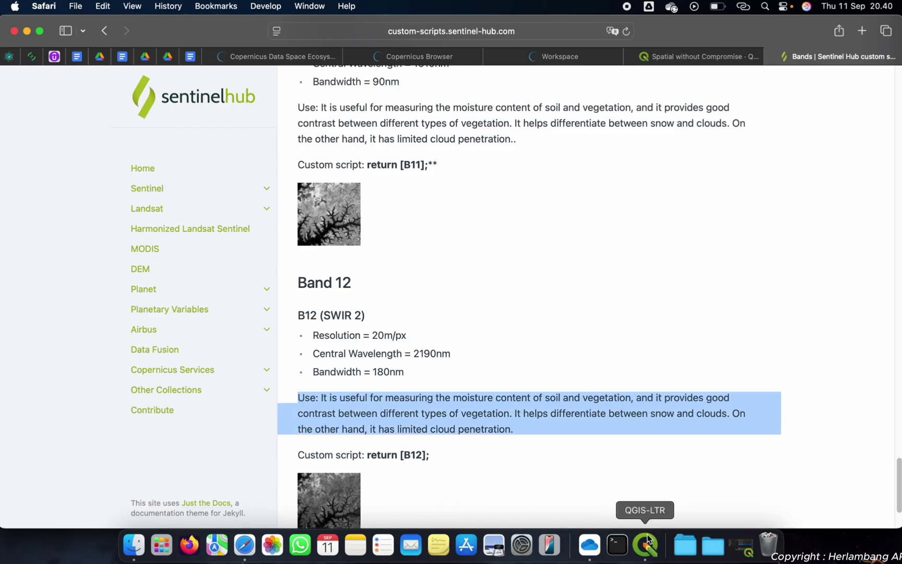
- Switch back to QGIS, select the stacked raster layer and zoom the map in on it
{"action": "left_click", "coordinate": [646, 549]}
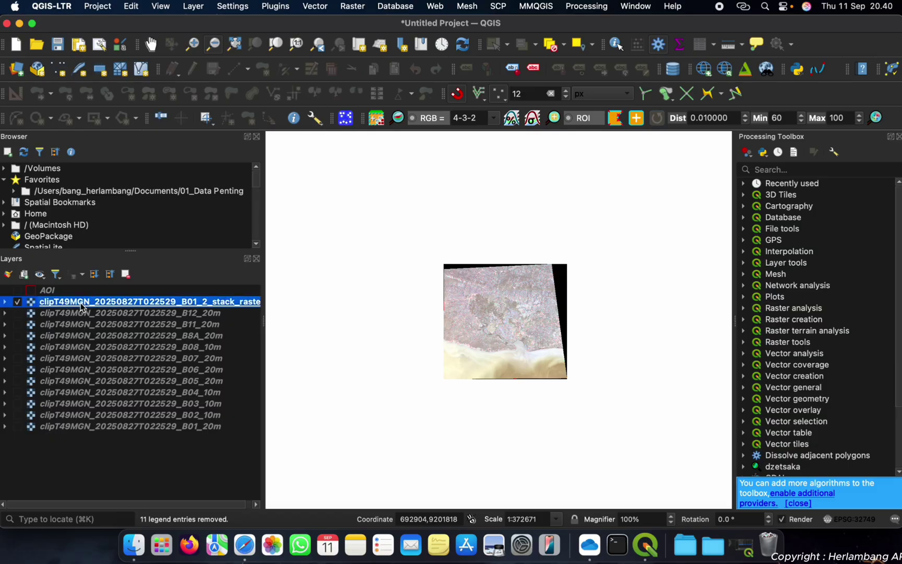
{"action": "left_click", "coordinate": [104, 347]}
{"action": "left_click", "coordinate": [149, 303]}
{"action": "left_click", "coordinate": [189, 46]}
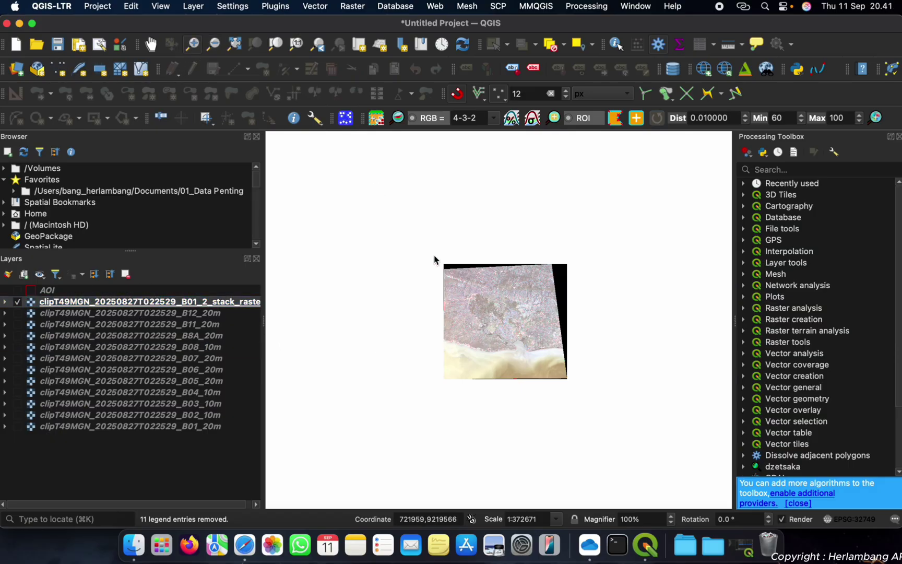
{"action": "left_click_drag", "start_coordinate": [439, 250], "coordinate": [608, 410]}
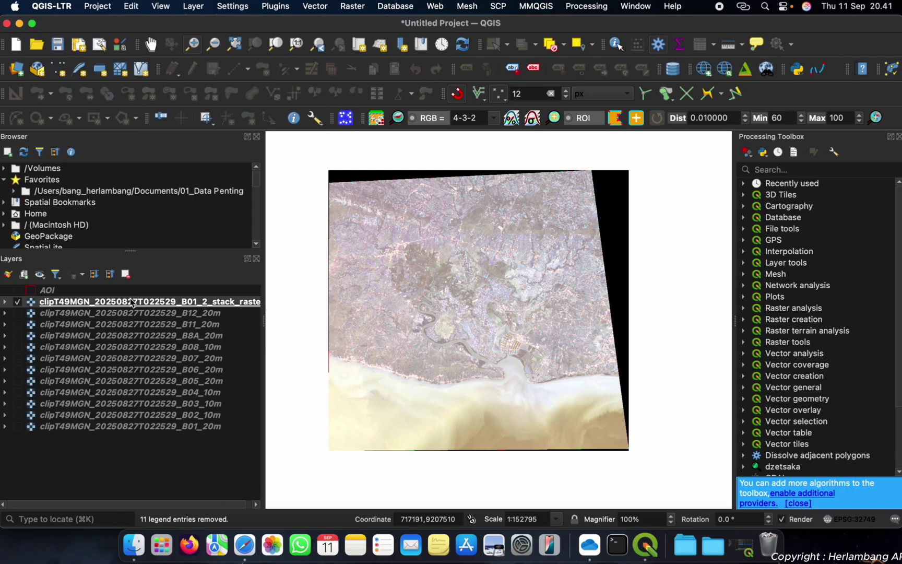
- Try the 4-3-2 and 3-2-1 RGB composites with the stacked raster layer selected
{"action": "left_click", "coordinate": [493, 120]}
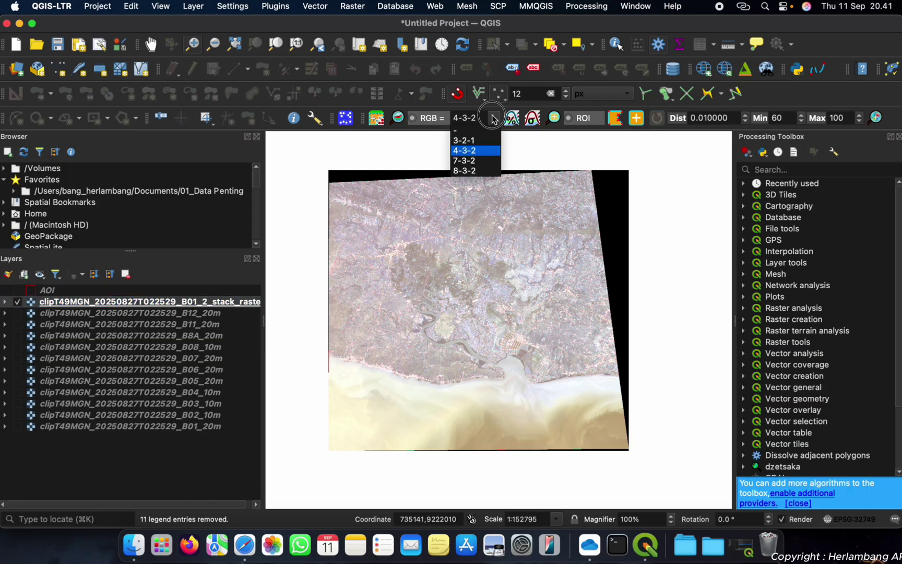
{"action": "left_click", "coordinate": [467, 150]}
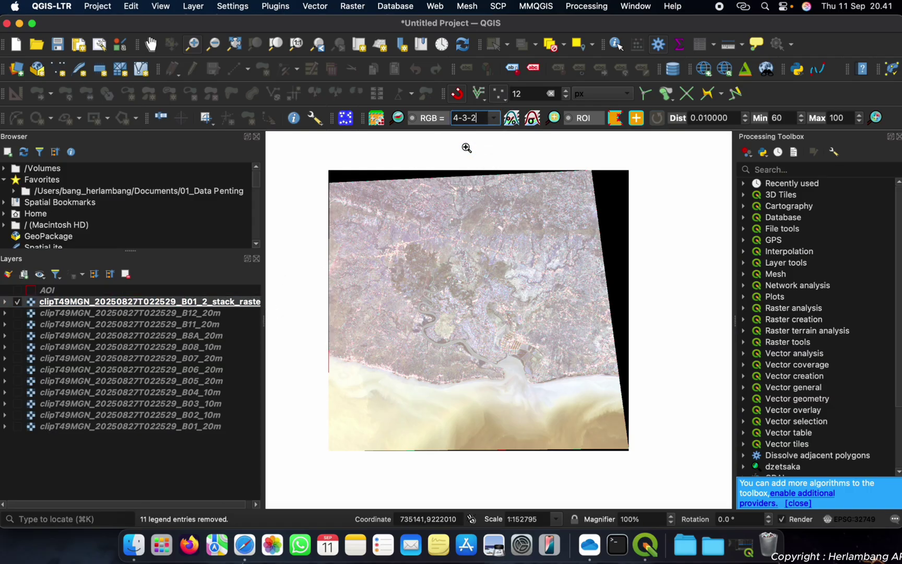
{"action": "left_click", "coordinate": [493, 119]}
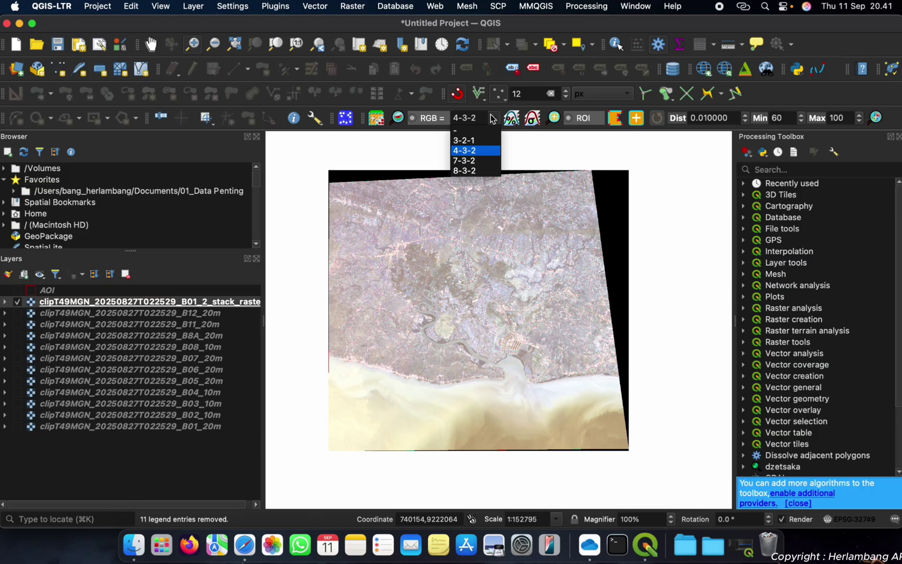
{"action": "left_click", "coordinate": [470, 141]}
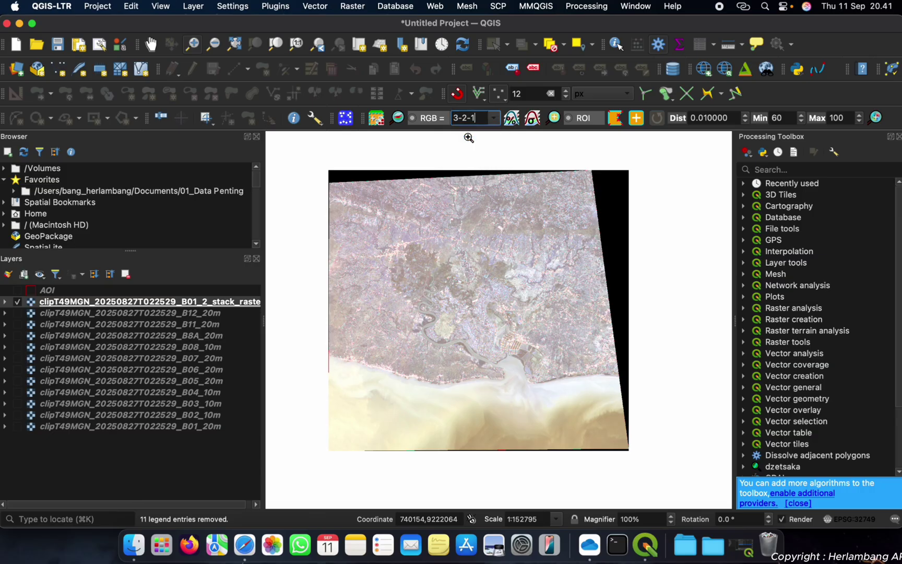
{"action": "left_click", "coordinate": [78, 314]}
{"action": "left_click", "coordinate": [92, 305]}
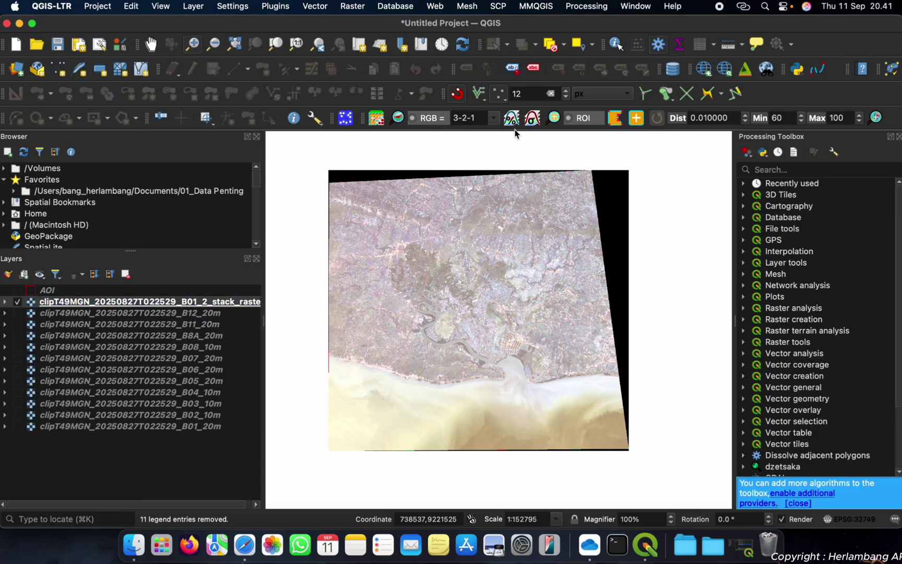
- Display the band set as a 4-3-2 RGB composite and toggle the visibility of the stacked raster beneath it
{"action": "left_click", "coordinate": [414, 118]}
{"action": "left_click", "coordinate": [493, 123]}
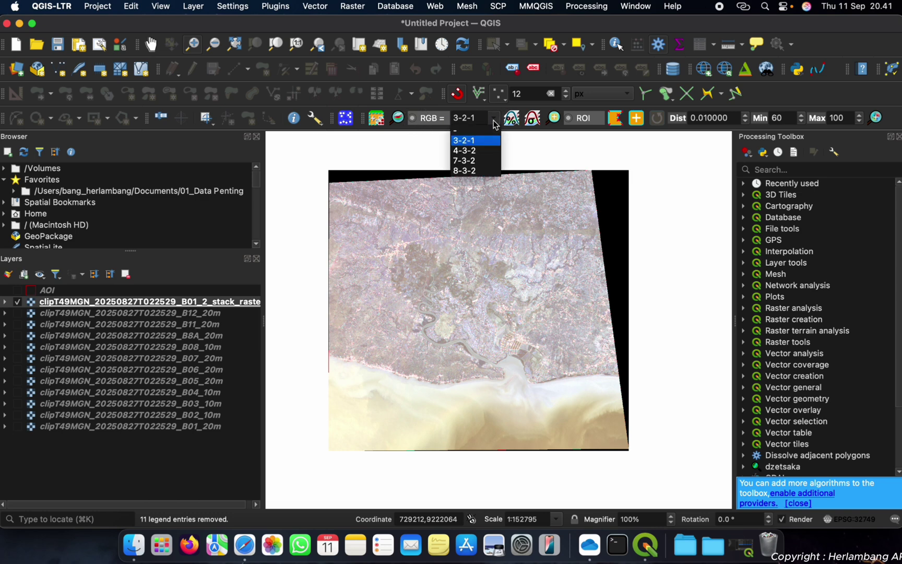
{"action": "left_click", "coordinate": [472, 151]}
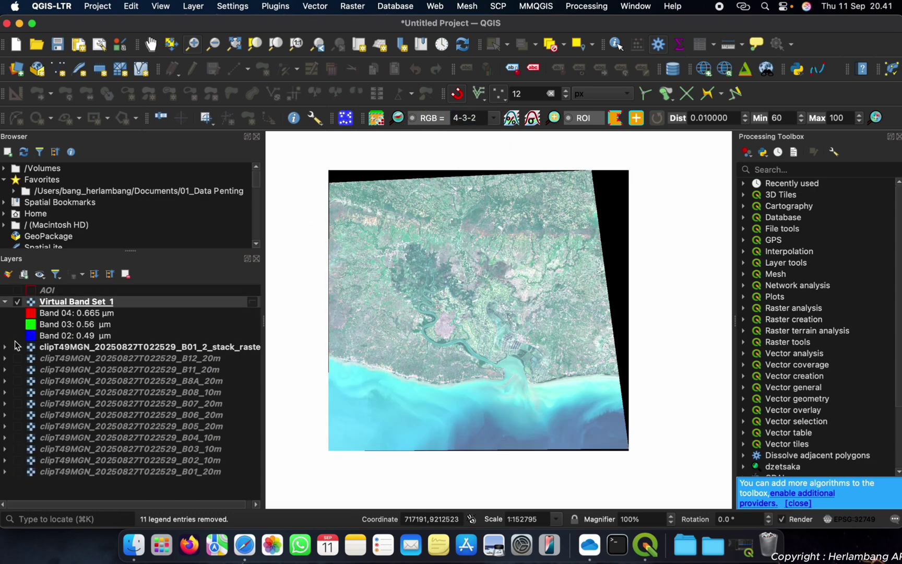
{"action": "left_click", "coordinate": [19, 349]}
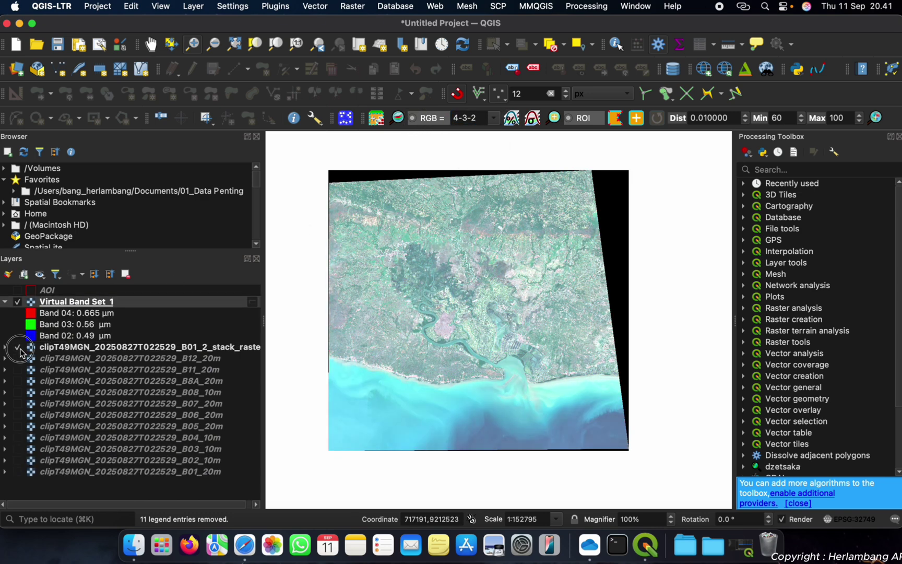
- Set the minimum values of the red, green and blue bands to 500 in the Virtual Band Set 1 symbology
{"action": "double_click", "coordinate": [72, 302]}
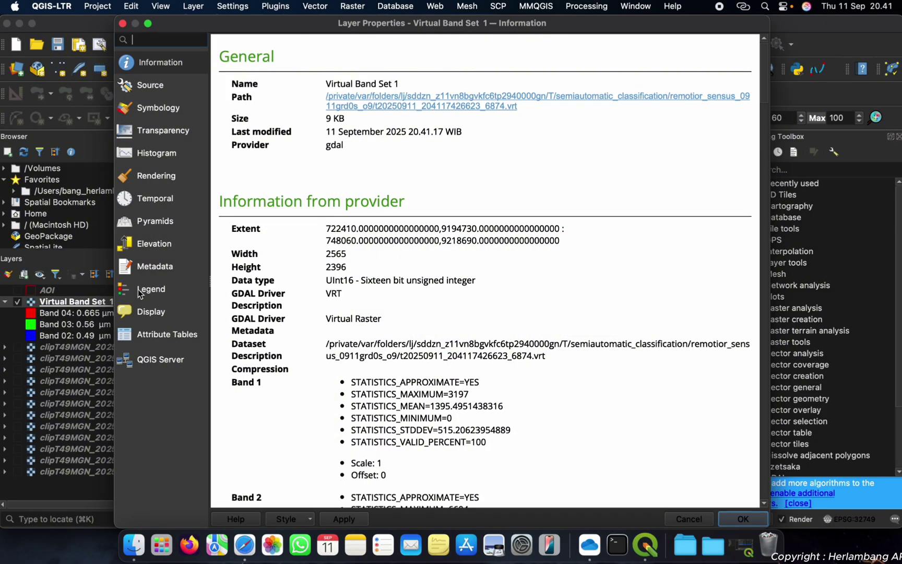
{"action": "left_click", "coordinate": [145, 85]}
{"action": "left_click", "coordinate": [158, 109]}
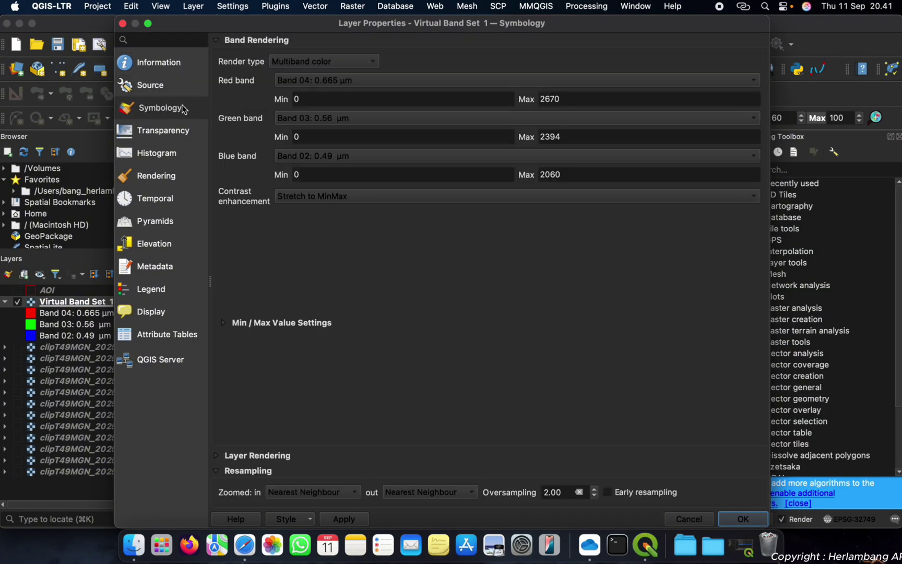
{"action": "left_click", "coordinate": [315, 102]}
{"action": "left_click", "coordinate": [307, 138]}
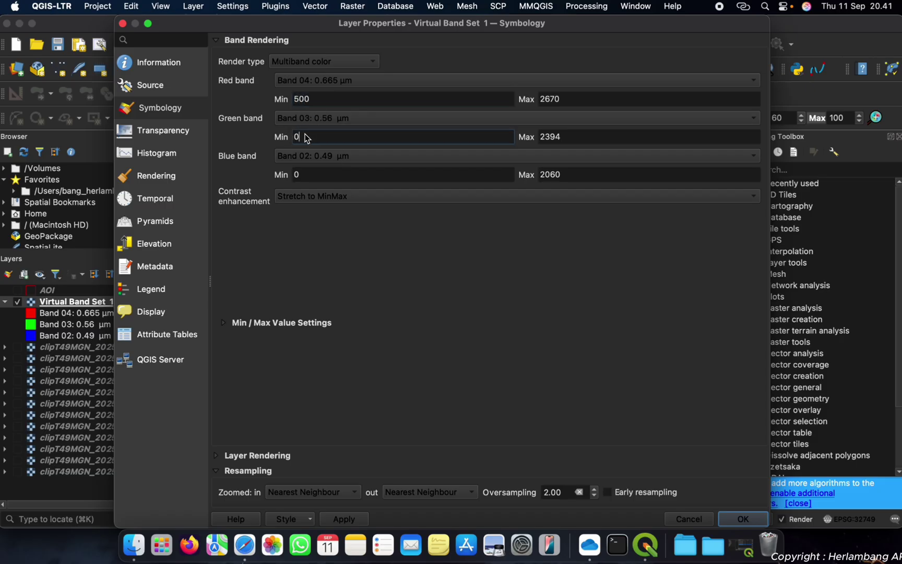
{"action": "type", "text": "500"}
{"action": "left_click", "coordinate": [312, 176]}
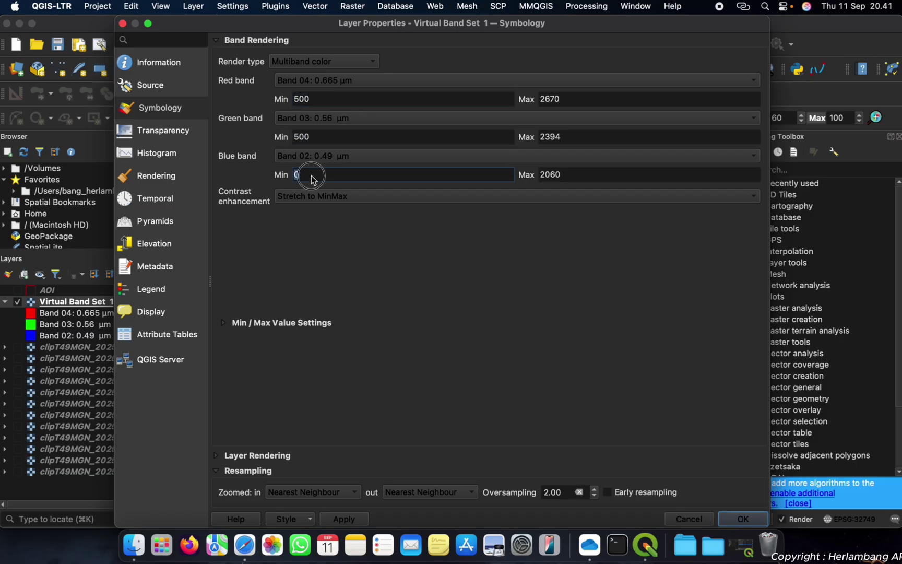
{"action": "type", "text": "500"}
{"action": "left_click", "coordinate": [745, 518]}
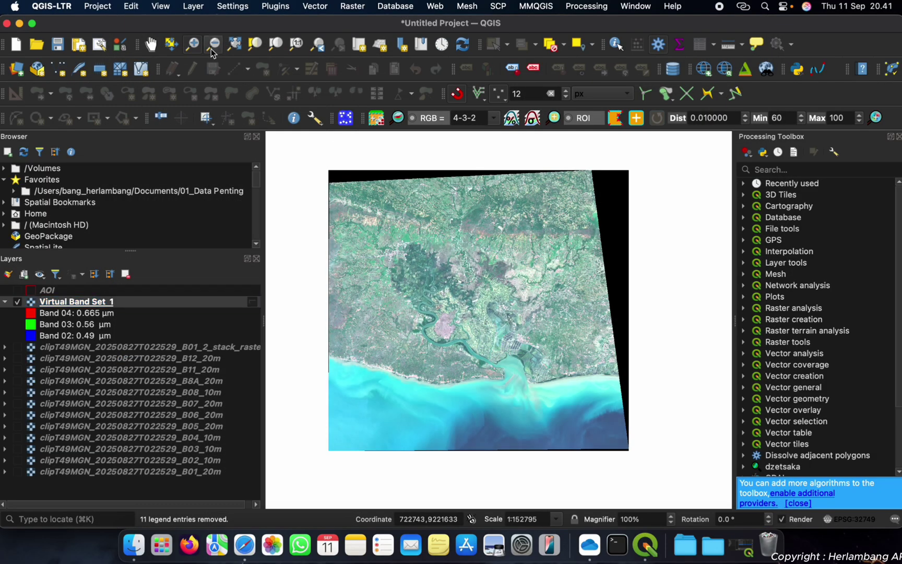
- Zoom the map in and out around the full 4-3-2 composite to inspect the adjusted contrast
{"action": "left_click", "coordinate": [194, 45]}
{"action": "left_click_drag", "start_coordinate": [305, 164], "coordinate": [639, 455]}
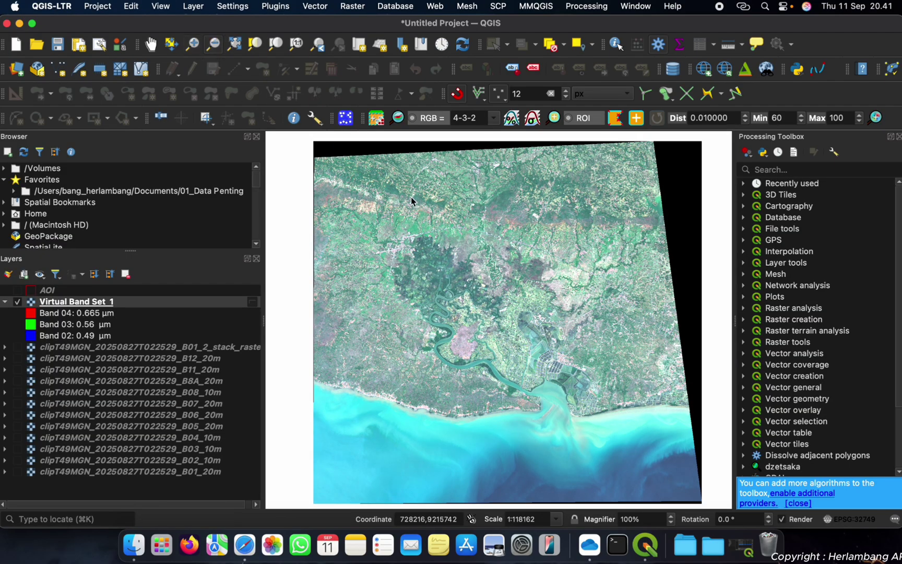
{"action": "left_click_drag", "start_coordinate": [304, 140], "coordinate": [705, 506]}
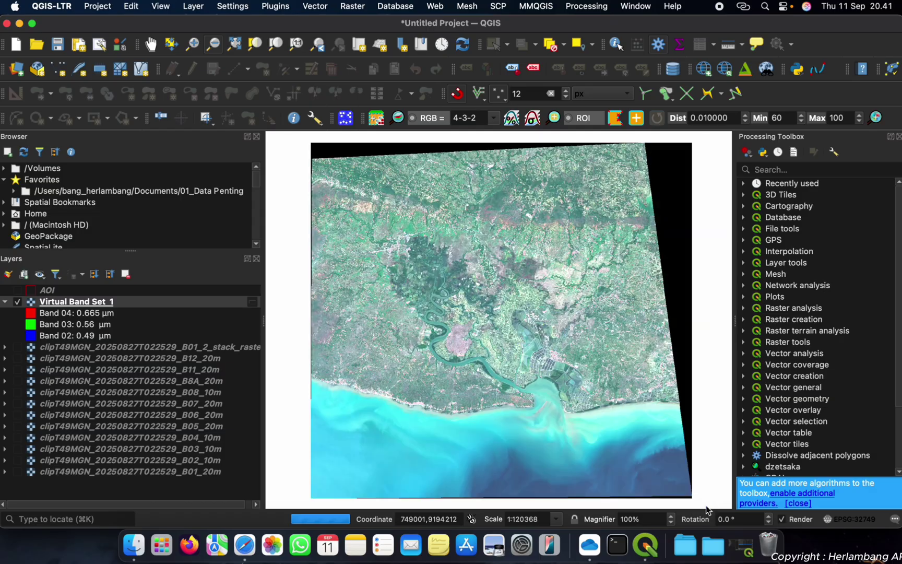
{"action": "left_click", "coordinate": [212, 46]}
{"action": "left_click_drag", "start_coordinate": [305, 138], "coordinate": [703, 509]}
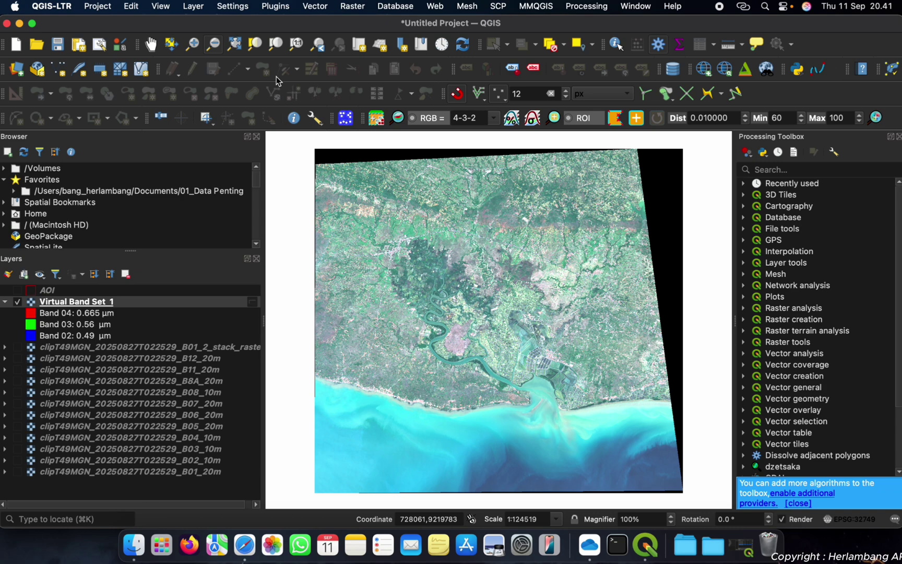
{"action": "left_click_drag", "start_coordinate": [304, 145], "coordinate": [692, 499]}
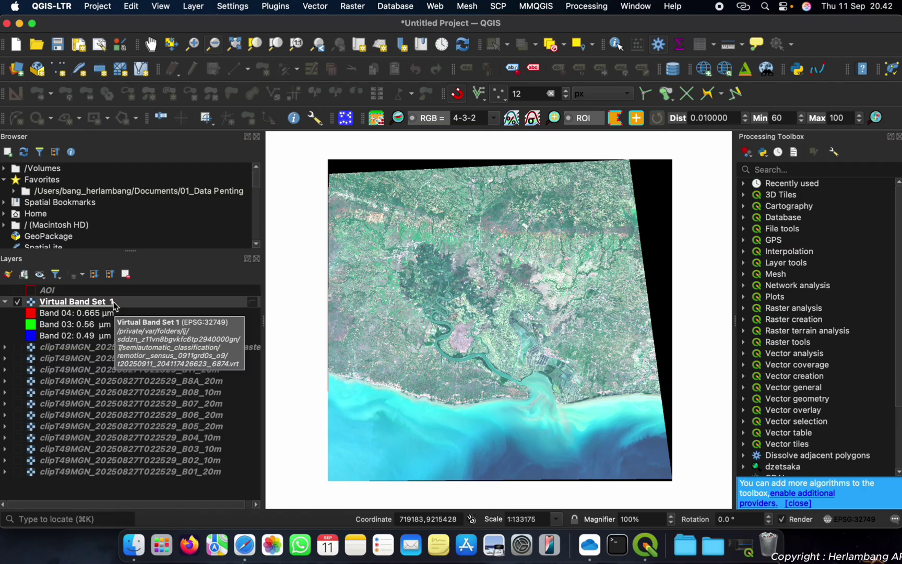
- Remove the individual clipped band layers, from B12_20m through B01_20m, from the project
{"action": "left_click", "coordinate": [100, 315]}
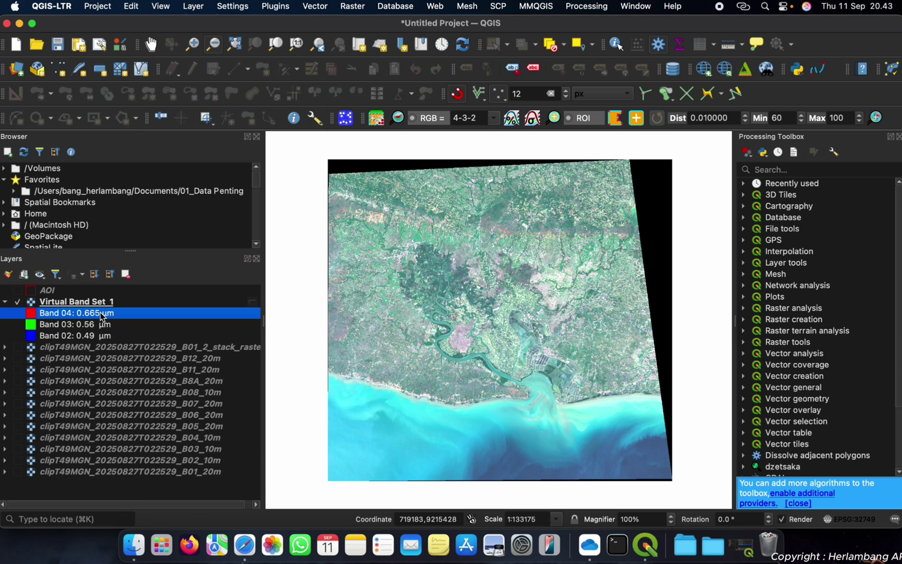
{"action": "left_click", "coordinate": [74, 302]}
{"action": "left_click", "coordinate": [92, 349]}
{"action": "left_click", "coordinate": [115, 358]}
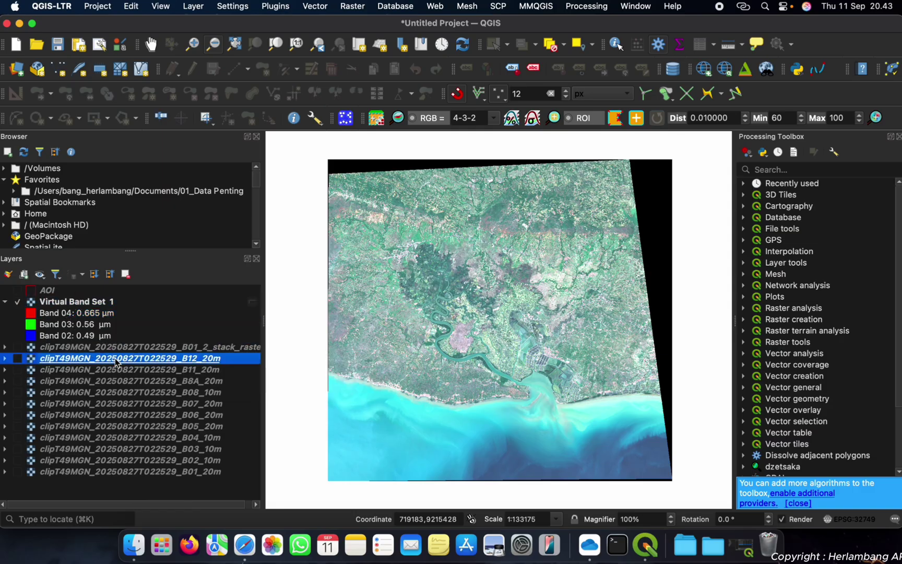
{"action": "left_click", "coordinate": [110, 471], "text": "shift"}
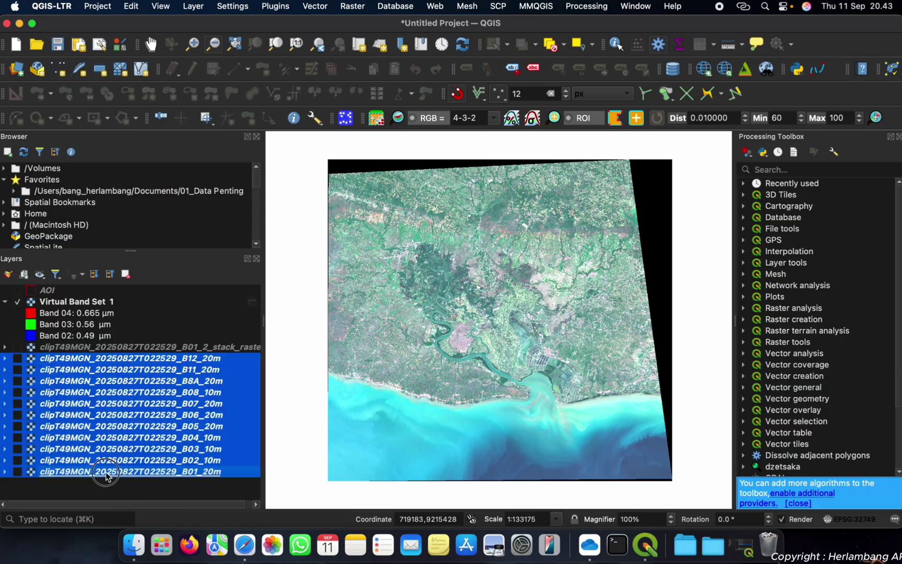
{"action": "right_click", "coordinate": [106, 473]}
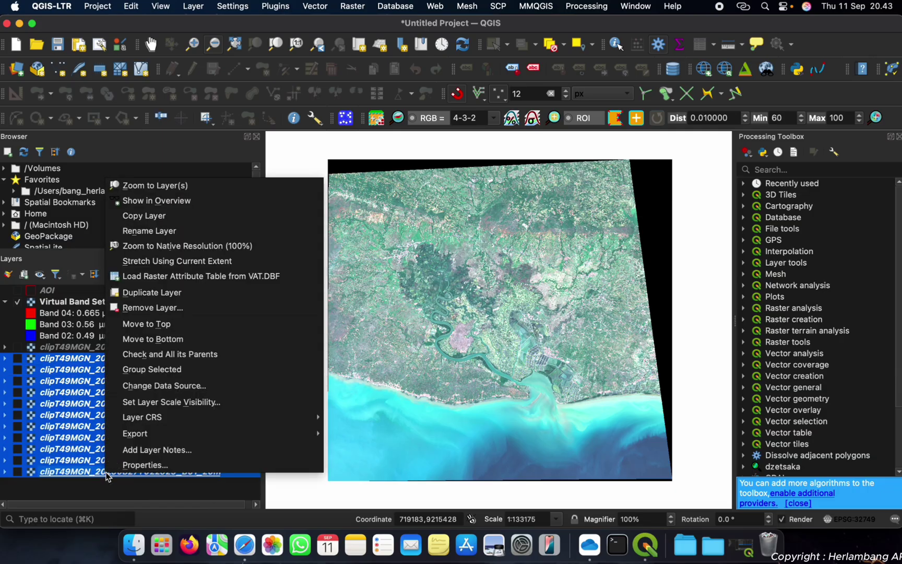
{"action": "left_click", "coordinate": [144, 309]}
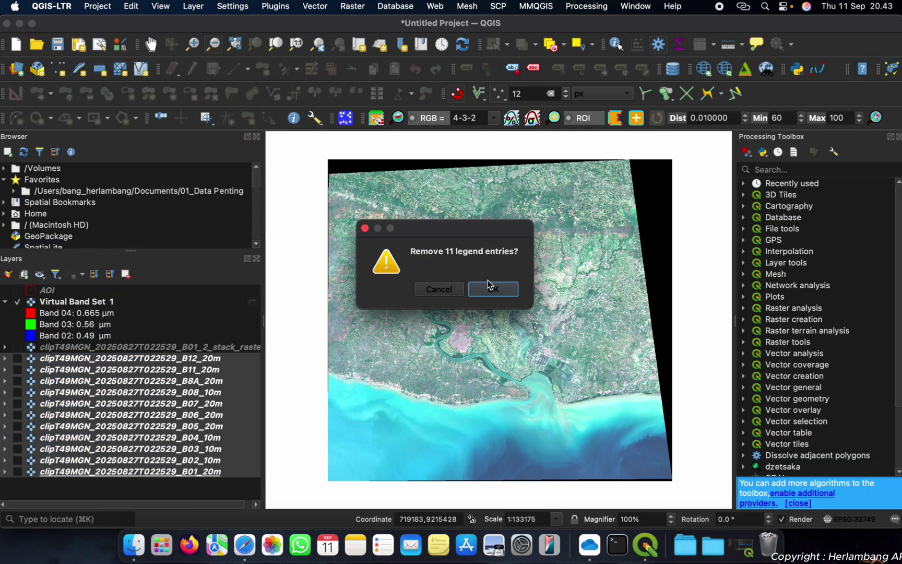
{"action": "left_click", "coordinate": [492, 287]}
- Switch to the Semi-Automatic Classification Plugin window and remove all bands from band set 1
{"action": "left_click", "coordinate": [184, 347]}
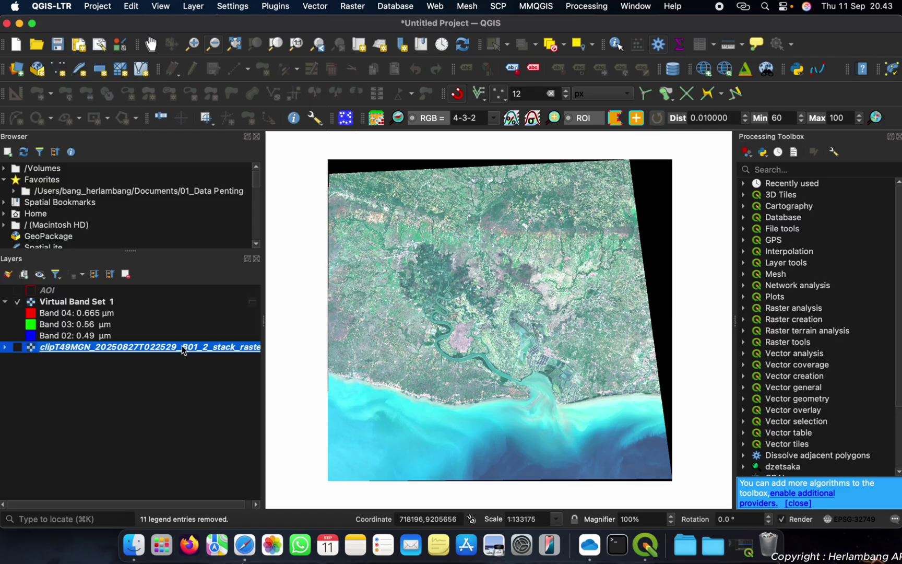
{"action": "key", "text": "ctrl+Down"}
{"action": "left_click", "coordinate": [217, 333]}
{"action": "left_click", "coordinate": [217, 336]}
{"action": "key", "text": "ctrl+Down"}
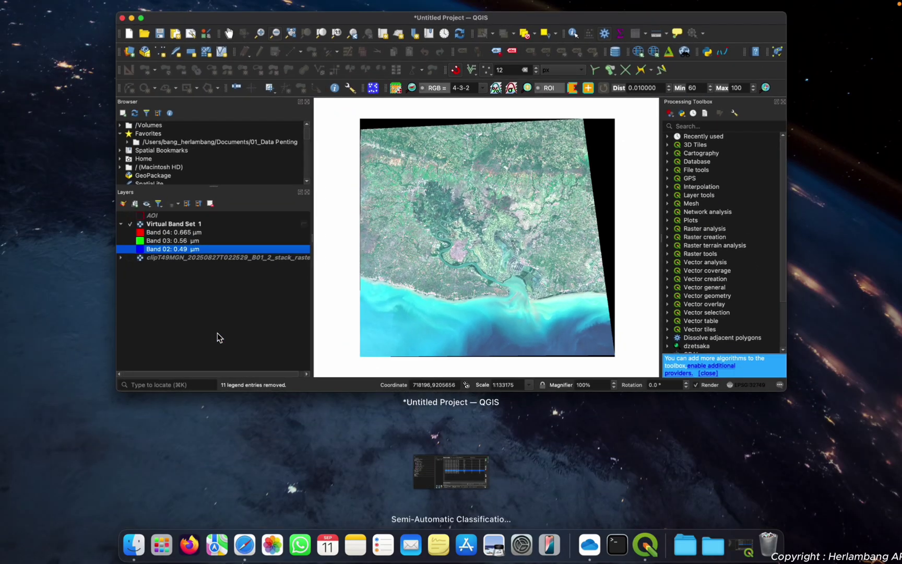
{"action": "left_click", "coordinate": [468, 478]}
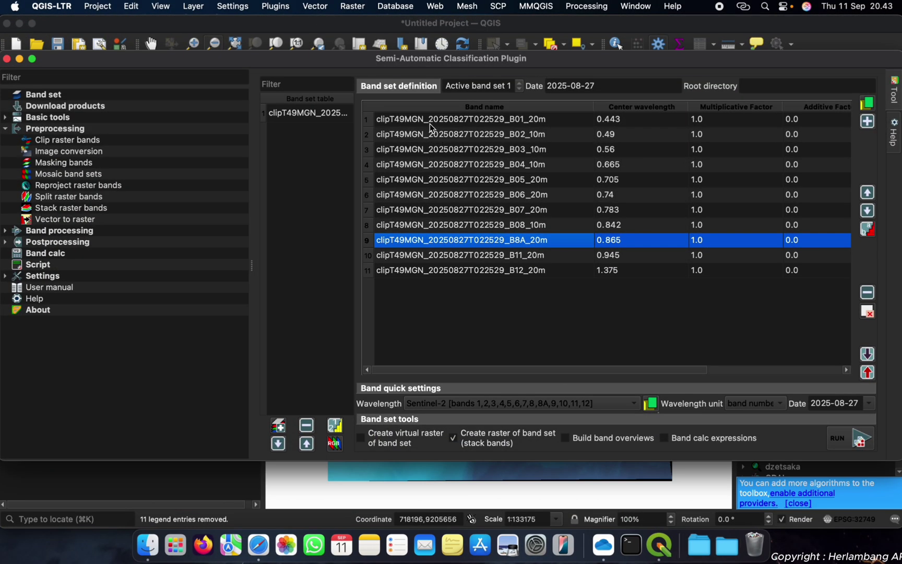
{"action": "left_click", "coordinate": [431, 124], "text": "super"}
{"action": "key", "text": "super+a"}
{"action": "left_click", "coordinate": [869, 293]}
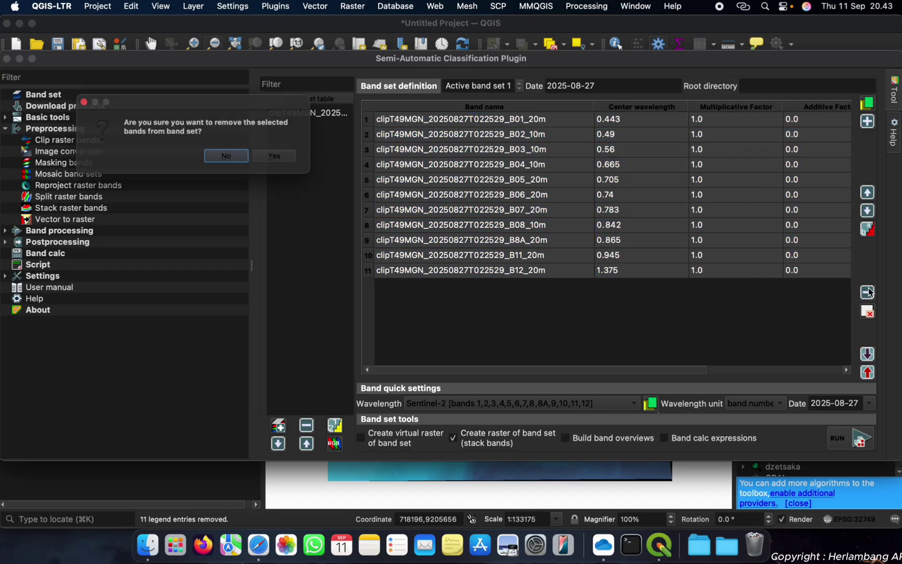
{"action": "left_click", "coordinate": [295, 158]}
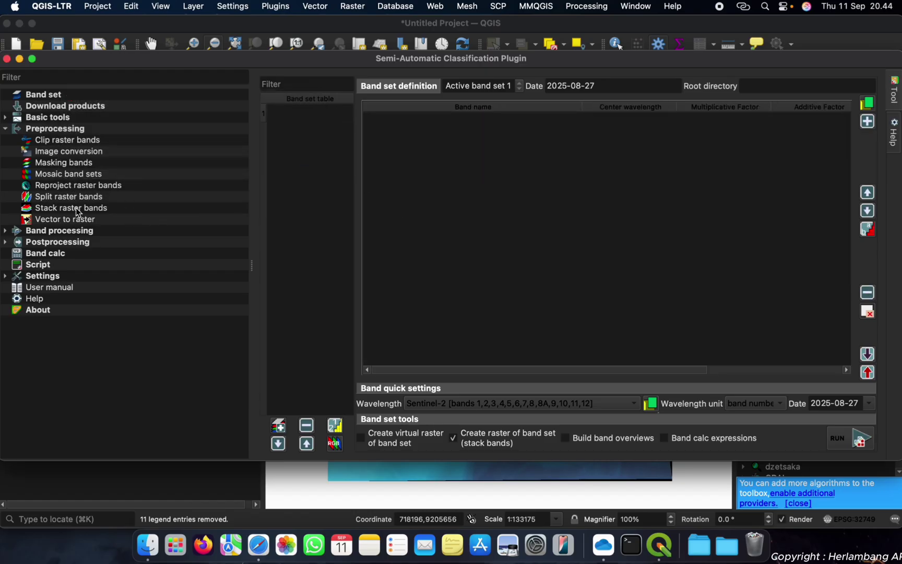
- Look through the Clustering and Combination tools under Band processing, and close the plugin window
{"action": "left_click", "coordinate": [53, 232]}
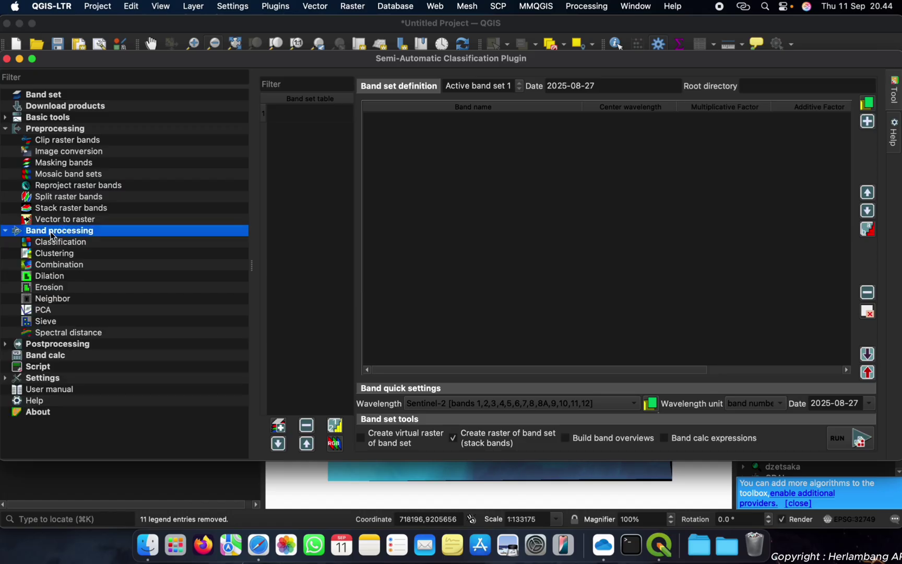
{"action": "left_click", "coordinate": [47, 253]}
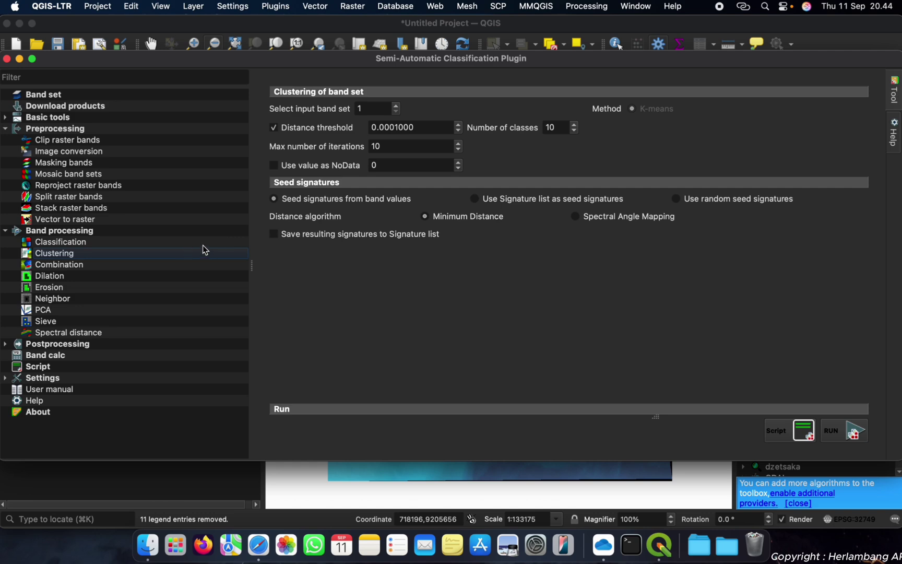
{"action": "left_click", "coordinate": [74, 264]}
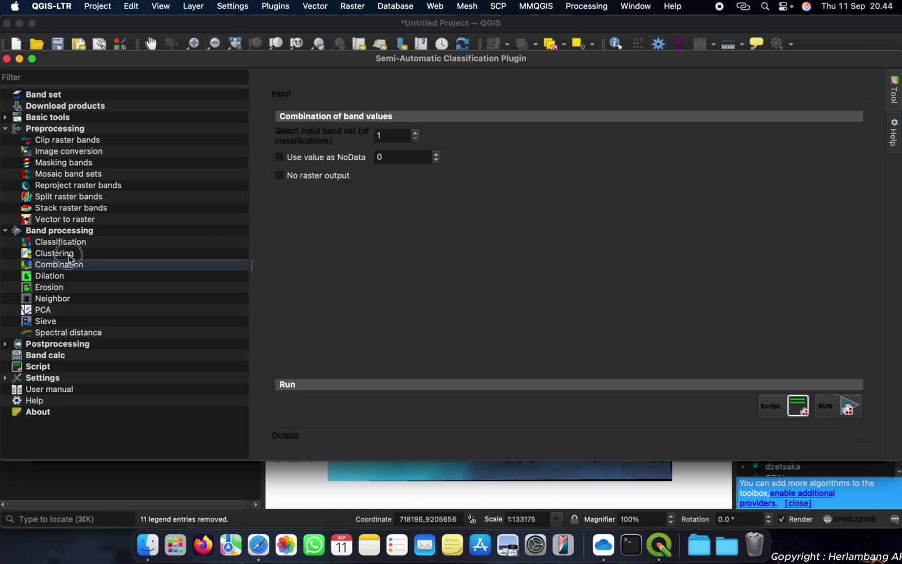
{"action": "left_click", "coordinate": [72, 255]}
{"action": "left_click", "coordinate": [6, 60]}
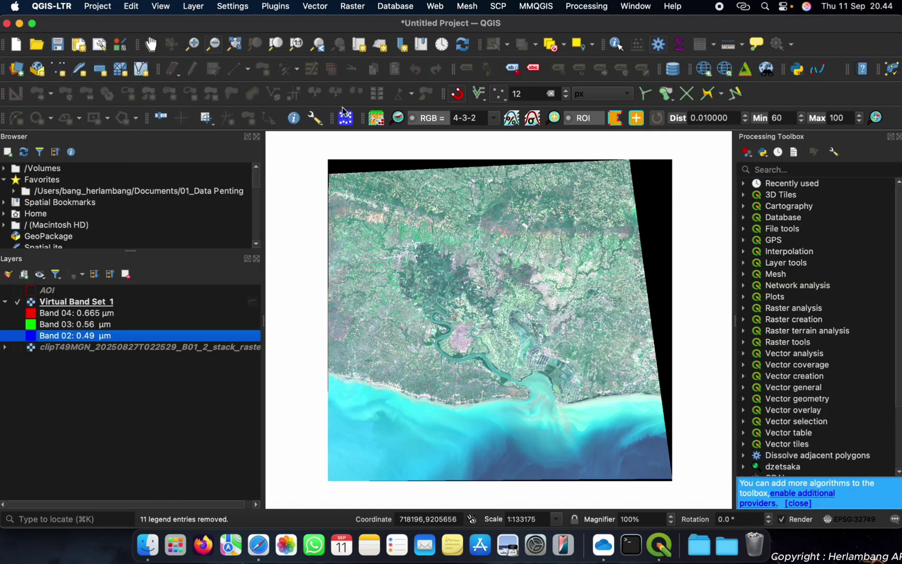
- Search the plugin manager for "Unsu", review the Unsupervised Classifier plugin's description, and close the manager
{"action": "left_click", "coordinate": [276, 6]}
{"action": "left_click", "coordinate": [311, 30]}
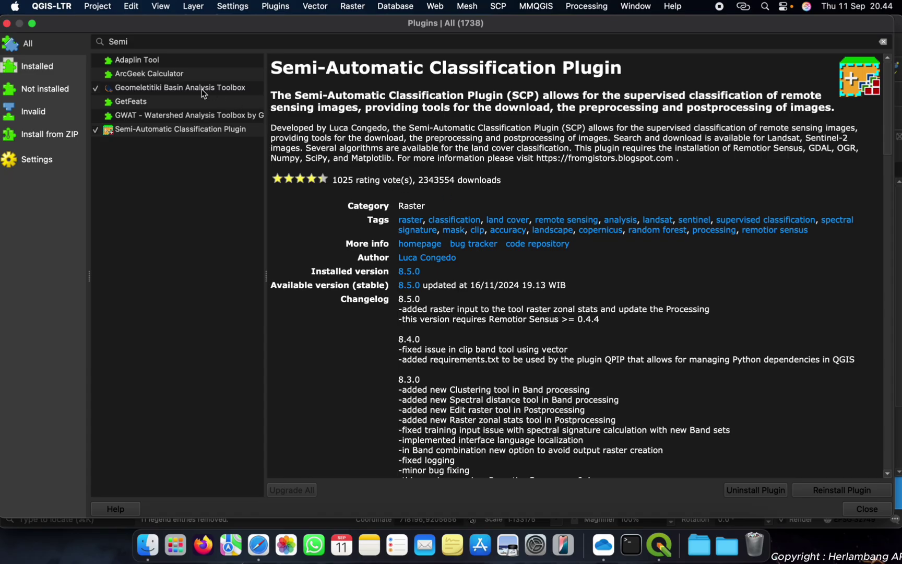
{"action": "left_click", "coordinate": [148, 43]}
{"action": "double_click", "coordinate": [147, 43]}
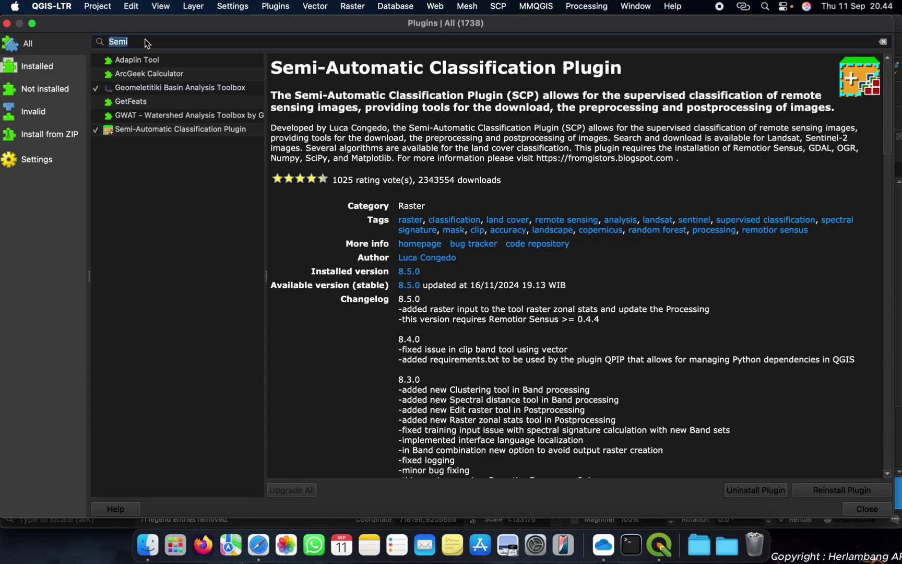
{"action": "type", "text": "Unsp"}
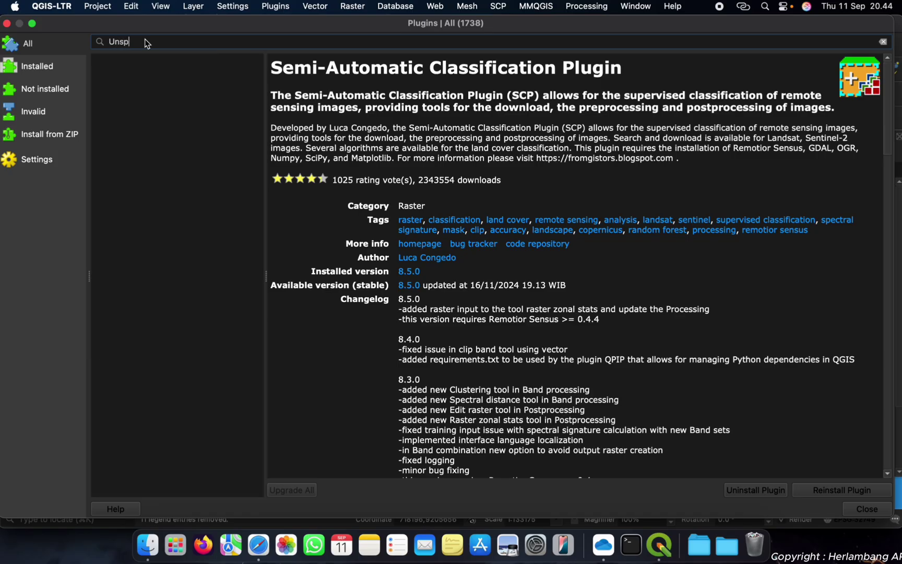
{"action": "key", "text": "BackSpace"}
{"action": "key", "text": "BackSpace"}
{"action": "type", "text": "su"}
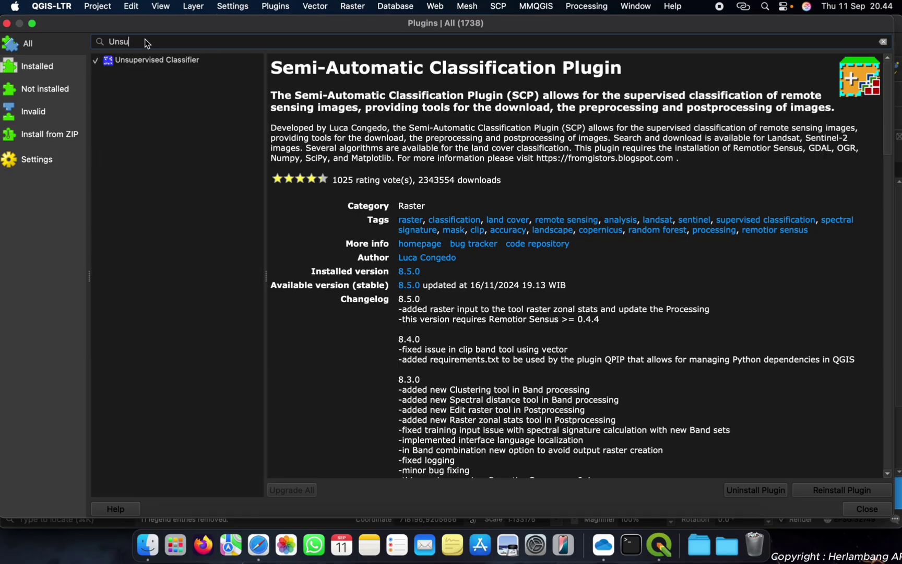
{"action": "left_click", "coordinate": [152, 62]}
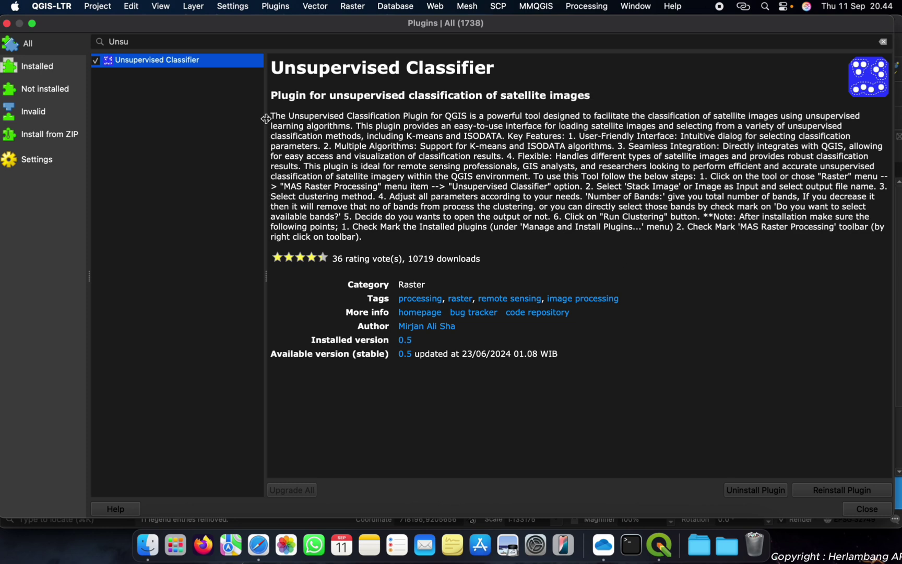
{"action": "left_click", "coordinate": [8, 24]}
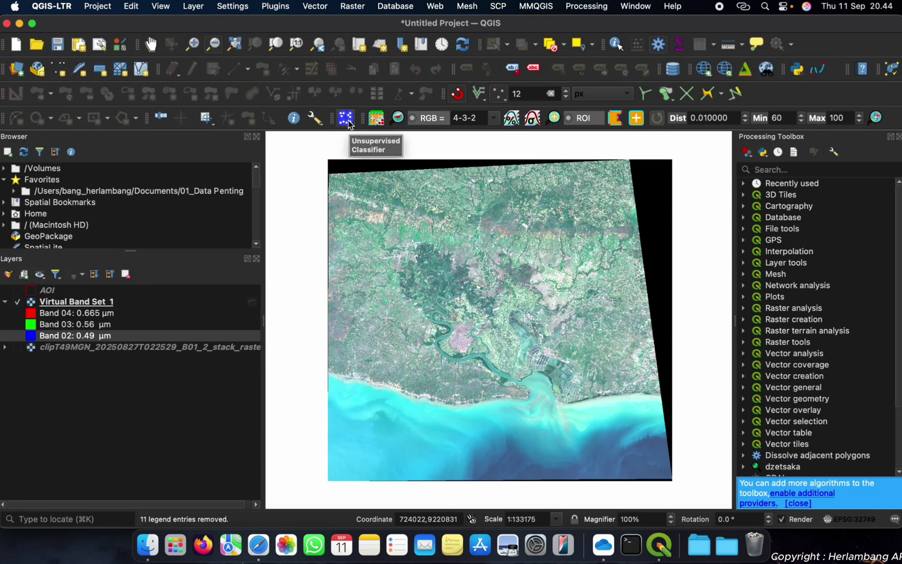
{"action": "left_click", "coordinate": [114, 303]}
{"action": "left_click", "coordinate": [96, 328]}
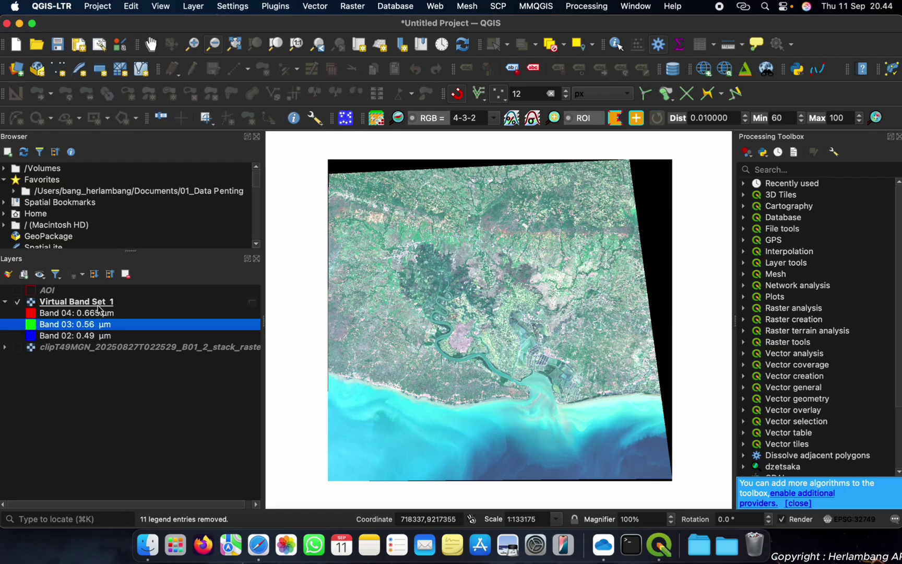
{"action": "left_click", "coordinate": [98, 306]}
{"action": "left_click", "coordinate": [97, 336]}
{"action": "left_click", "coordinate": [78, 348]}
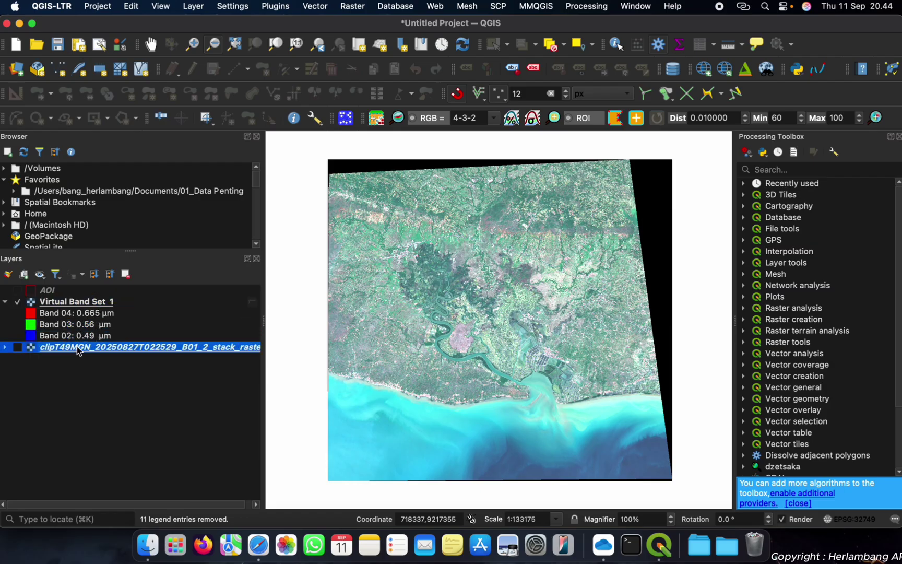
{"action": "left_click", "coordinate": [94, 305]}
{"action": "left_click", "coordinate": [85, 349]}
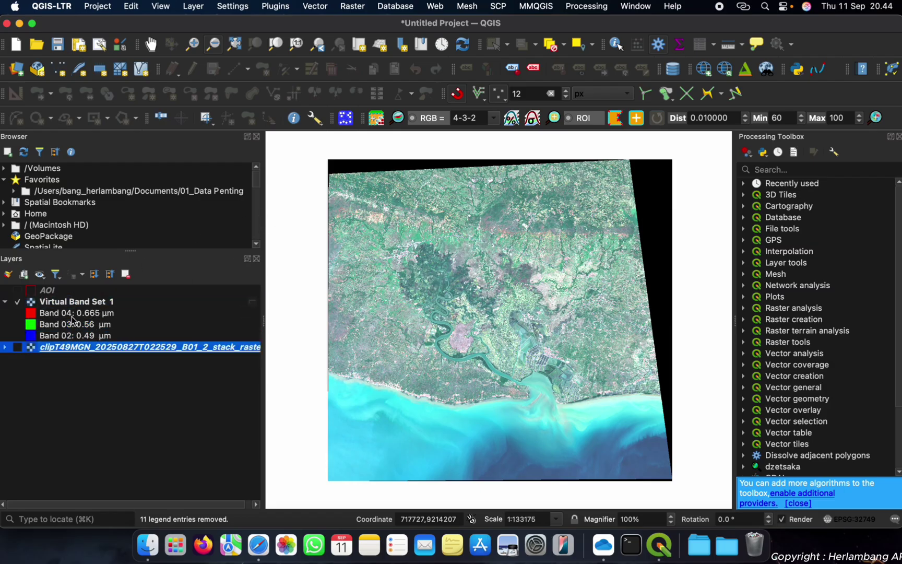
- Open the Unsupervised Classifier and load clipT49MGN_20250827T022529_B01_2_stack_raster.tif from the Stacking folder as its input
{"action": "left_click", "coordinate": [345, 118]}
{"action": "left_click_drag", "start_coordinate": [175, 57], "coordinate": [601, 155]}
{"action": "left_click", "coordinate": [622, 191]}
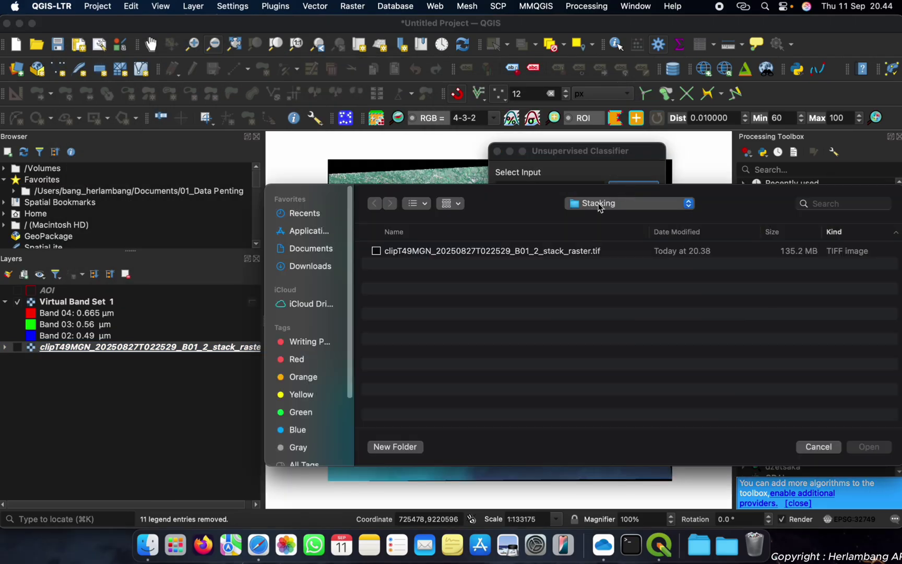
{"action": "left_click", "coordinate": [536, 256]}
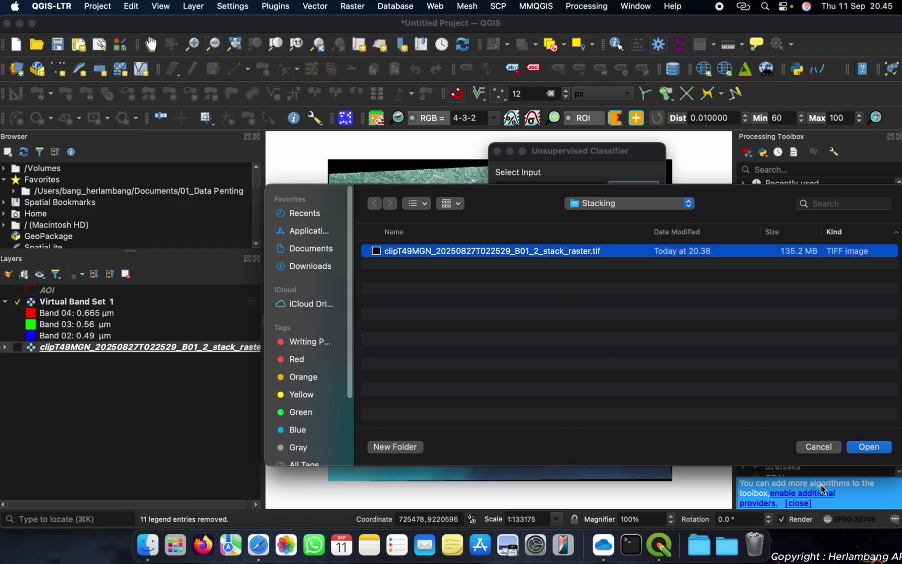
{"action": "left_click", "coordinate": [866, 449]}
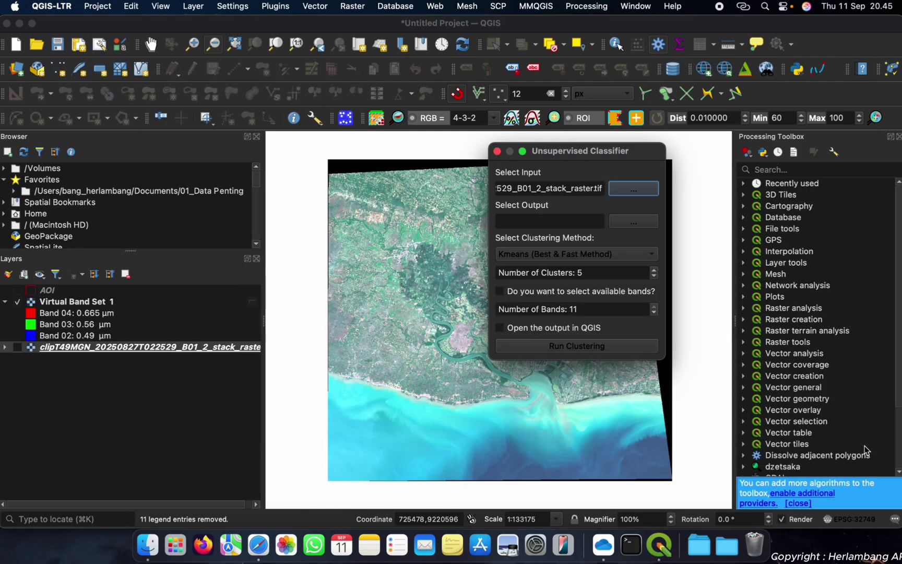
- Create a folder named Unsupervised inside Pre Processing for the classifier's output file
{"action": "left_click", "coordinate": [628, 225]}
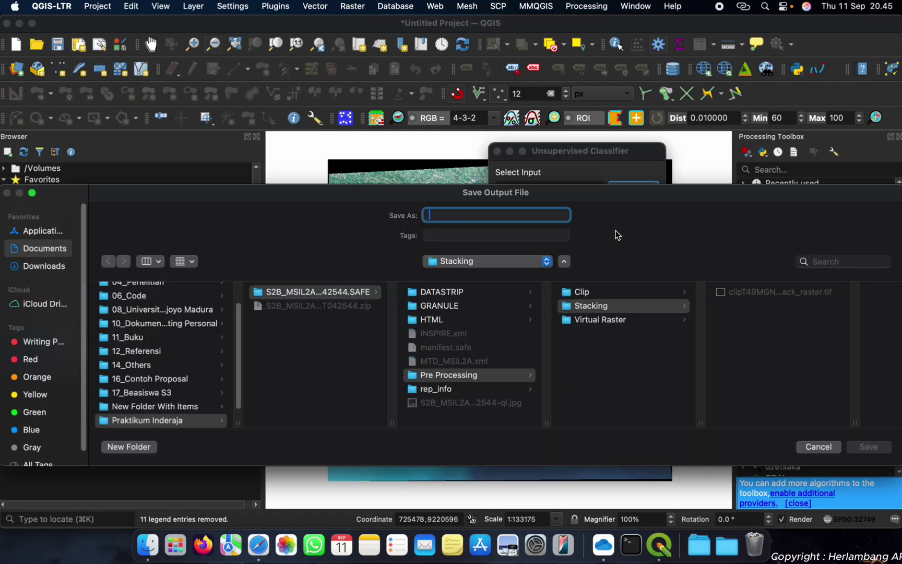
{"action": "left_click", "coordinate": [478, 374]}
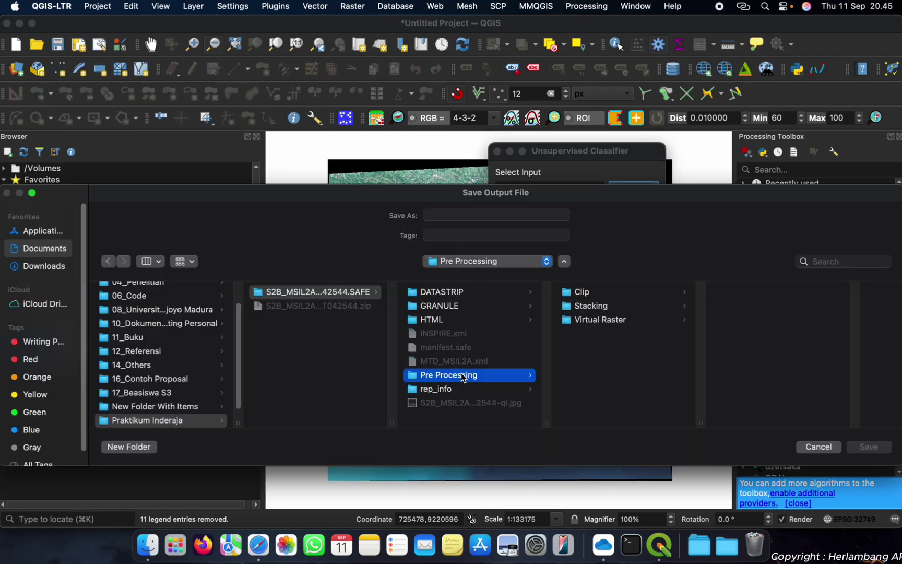
{"action": "left_click", "coordinate": [154, 448]}
{"action": "type", "text": "Unsupervos"}
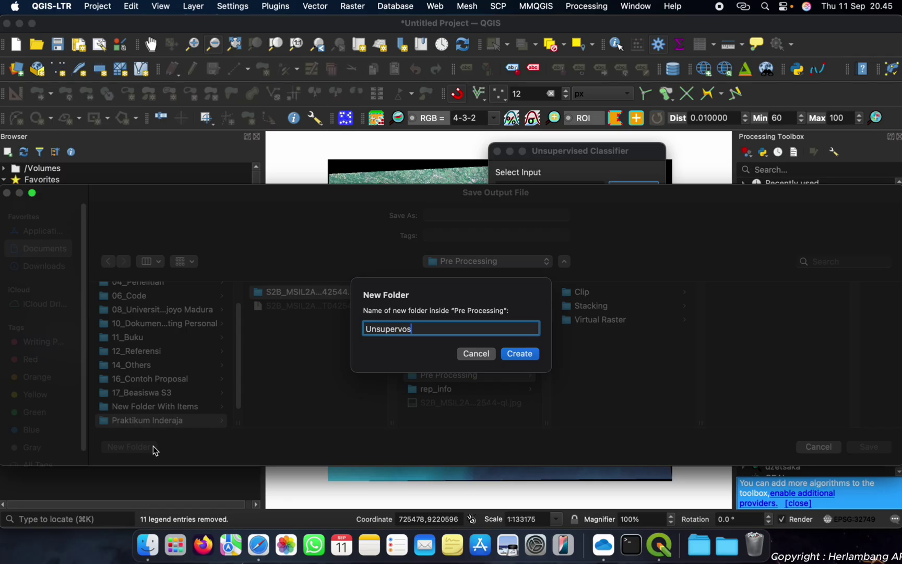
{"action": "key", "text": "BackSpace"}
{"action": "key", "text": "BackSpace"}
{"action": "type", "text": "ised"}
{"action": "left_click", "coordinate": [529, 358]}
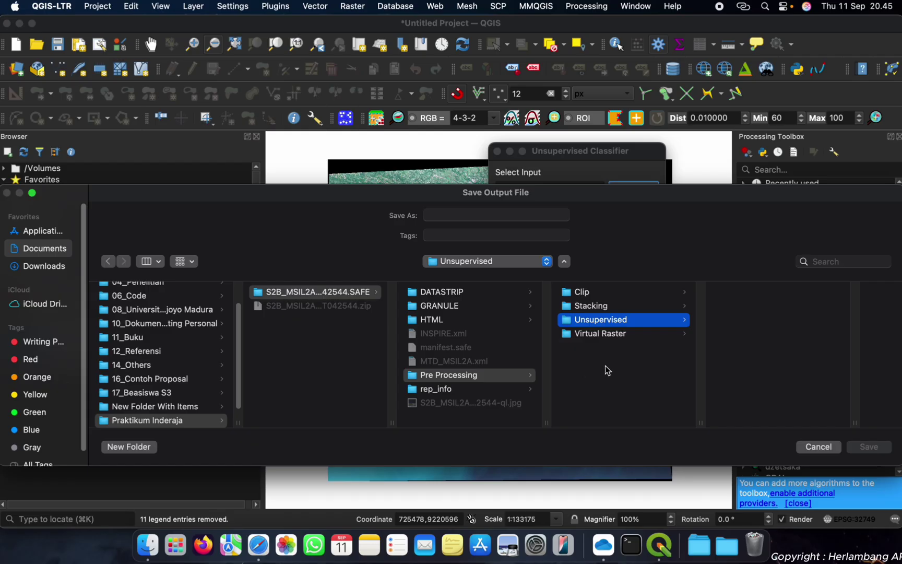
- Save the classifier's output as Unsupervised_1 in the Unsupervised folder
{"action": "left_click", "coordinate": [600, 334]}
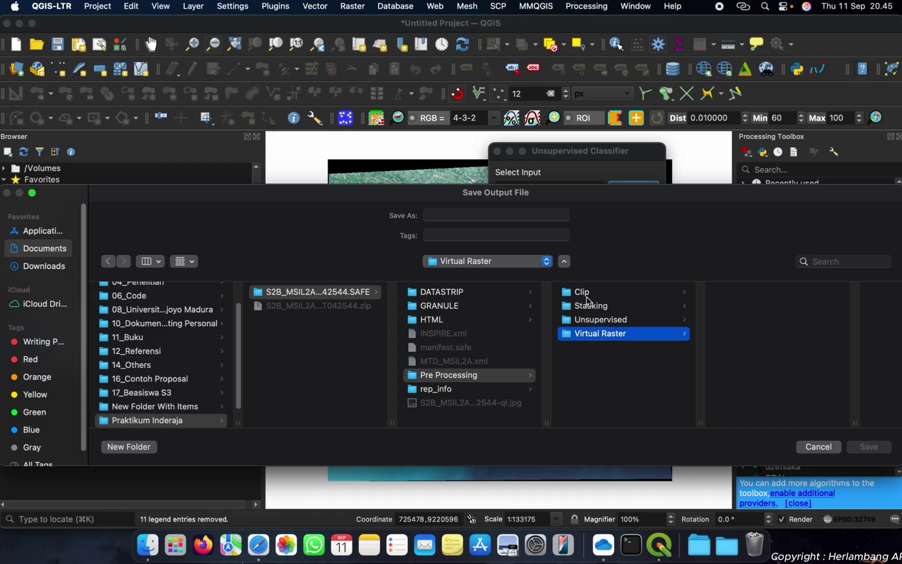
{"action": "left_click", "coordinate": [591, 319]}
{"action": "left_click", "coordinate": [480, 215]}
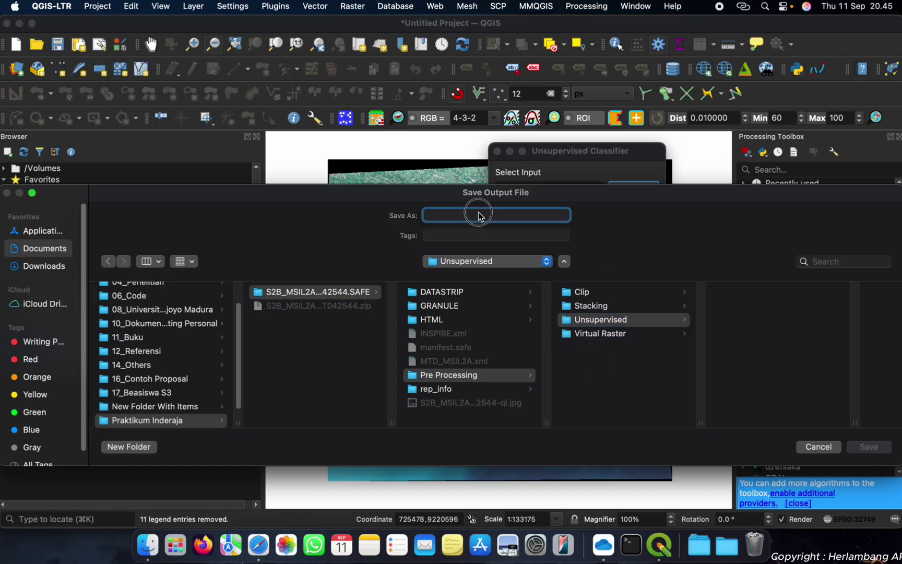
{"action": "type", "text": "Uns"}
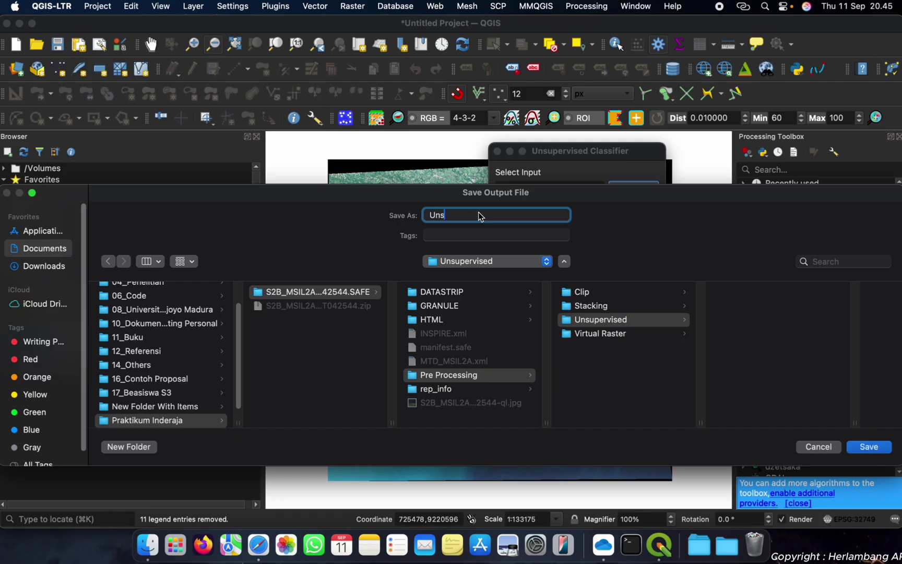
{"action": "type", "text": "upervise"}
{"action": "key", "text": "BackSpace"}
{"action": "type", "text": "ed_1"}
{"action": "key", "text": "Return"}
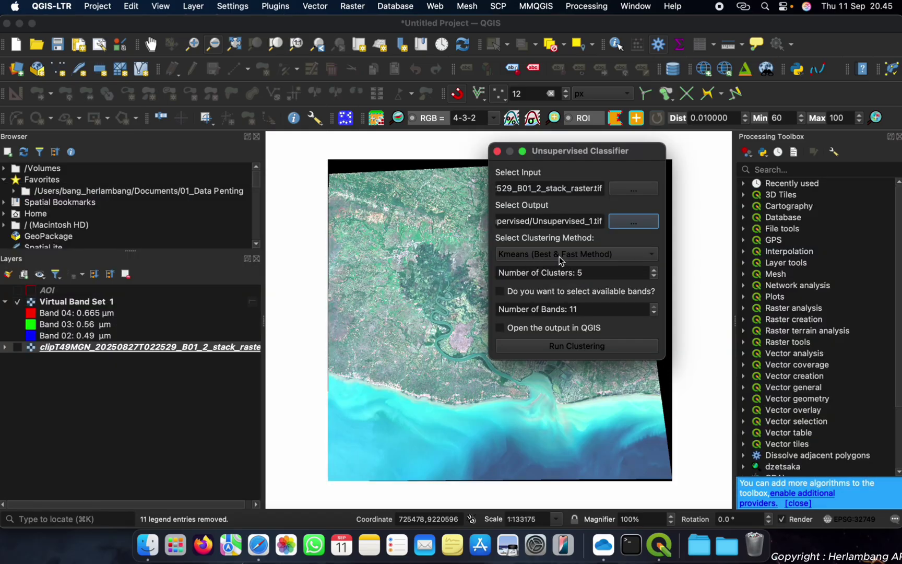
- Choose ISODATA as the clustering method with 10 clusters and a maximum of 200 iterations
{"action": "left_click", "coordinate": [559, 258]}
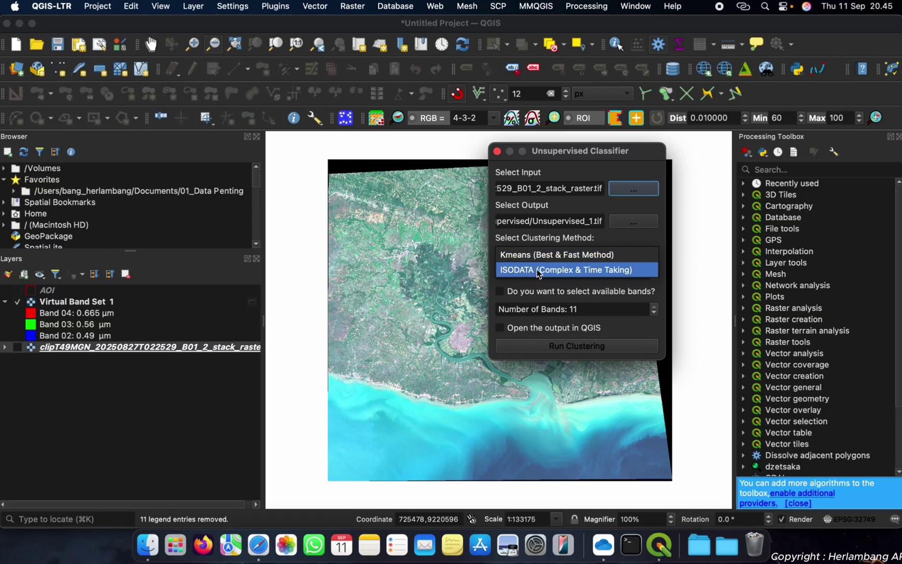
{"action": "left_click", "coordinate": [538, 270]}
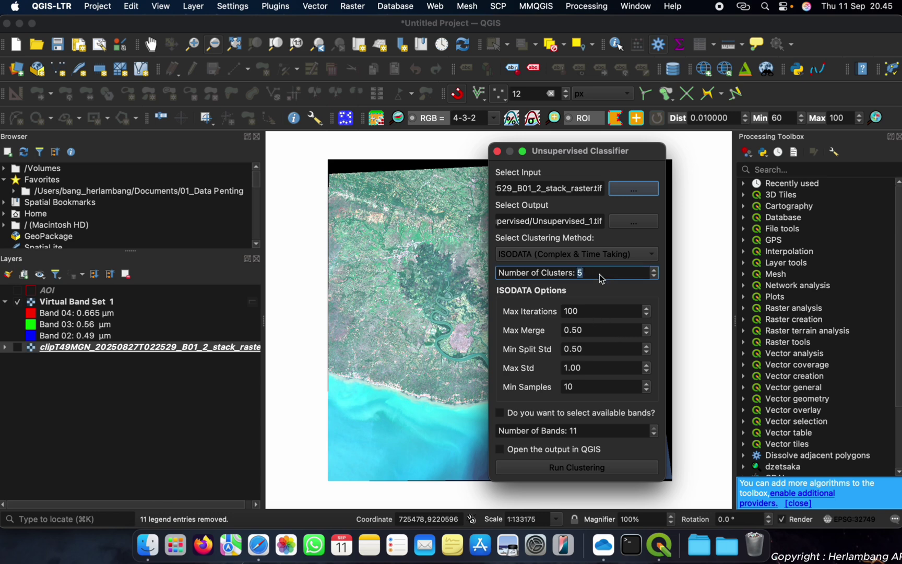
{"action": "type", "text": "10"}
{"action": "double_click", "coordinate": [592, 312]}
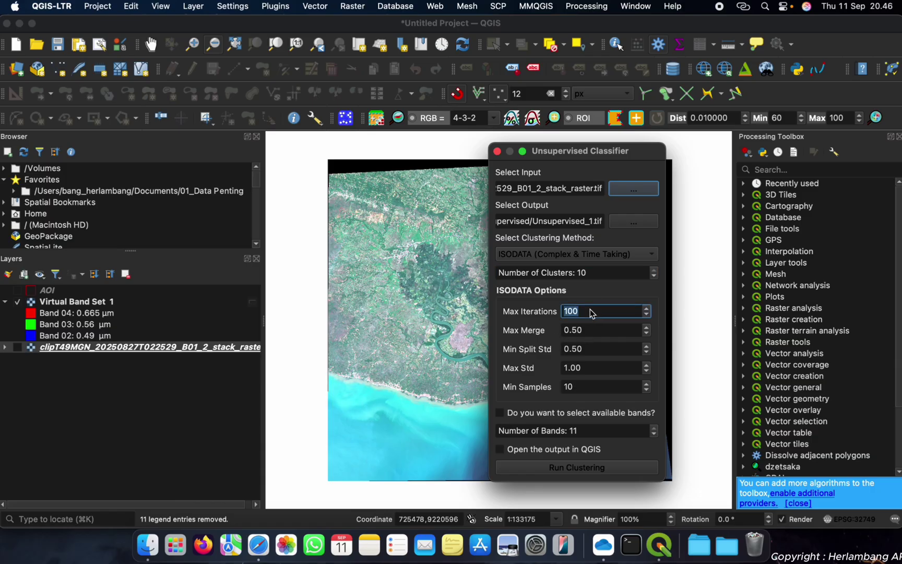
{"action": "type", "text": "200"}
{"action": "double_click", "coordinate": [587, 391]}
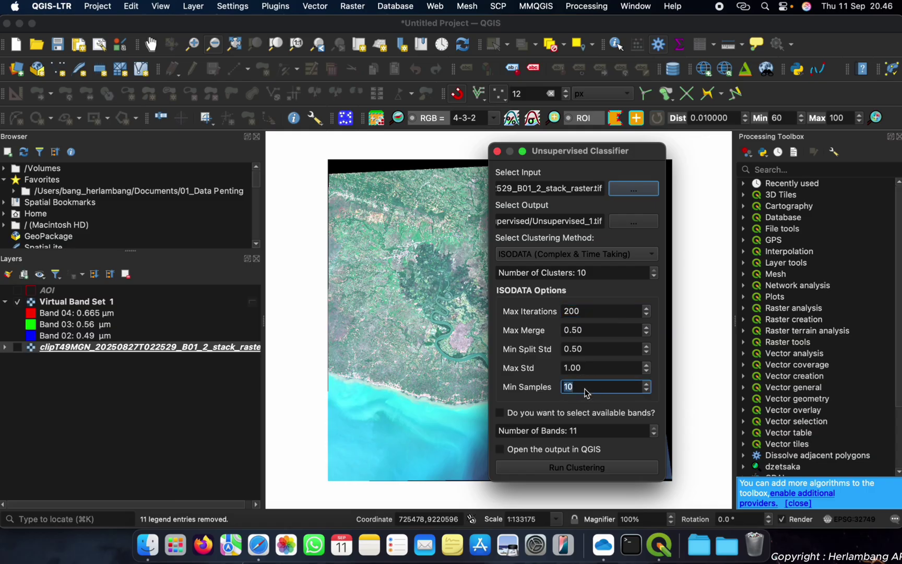
{"action": "left_click", "coordinate": [604, 373]}
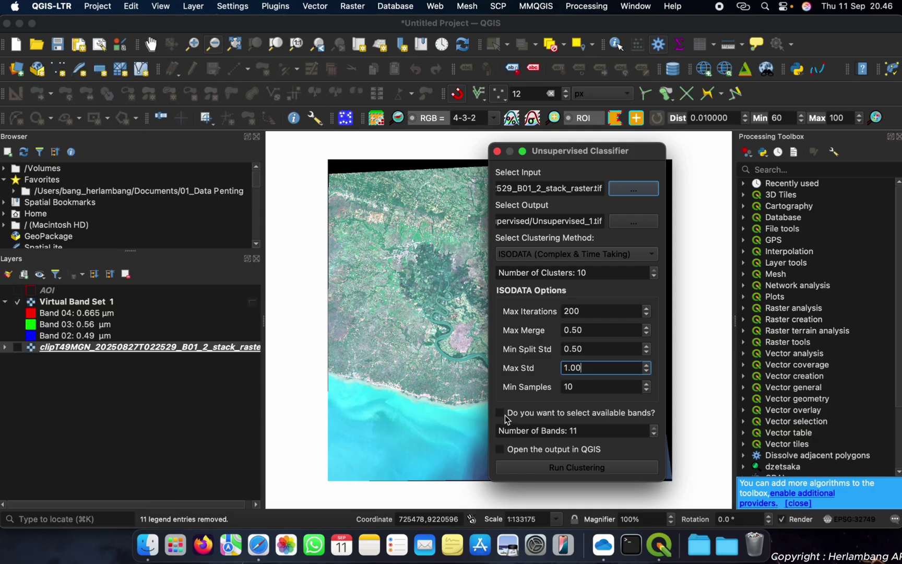
- Enable band selection with all bands kept, turn on opening the output in QGIS, and run the clustering
{"action": "left_click", "coordinate": [518, 415]}
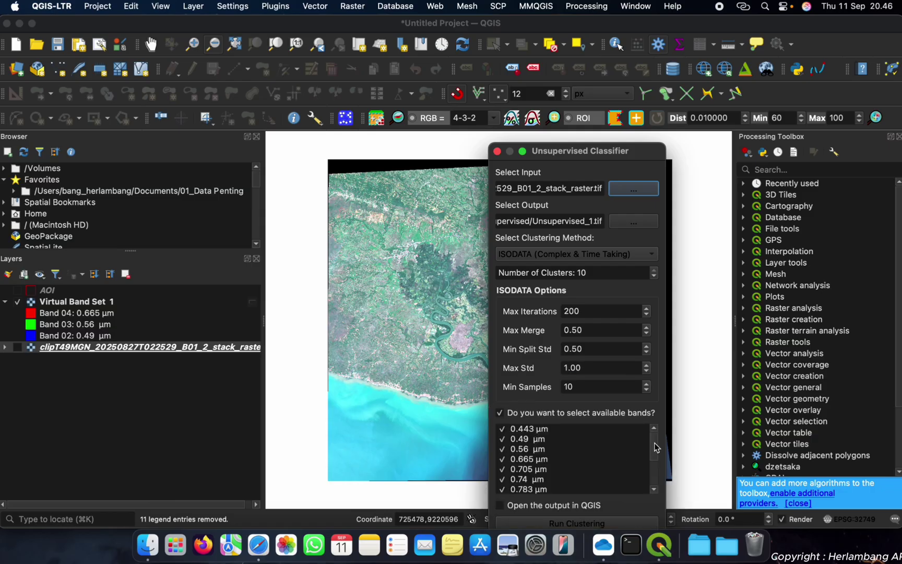
{"action": "scroll", "coordinate": [652, 468], "scroll_direction": "down", "scroll_amount": 3}
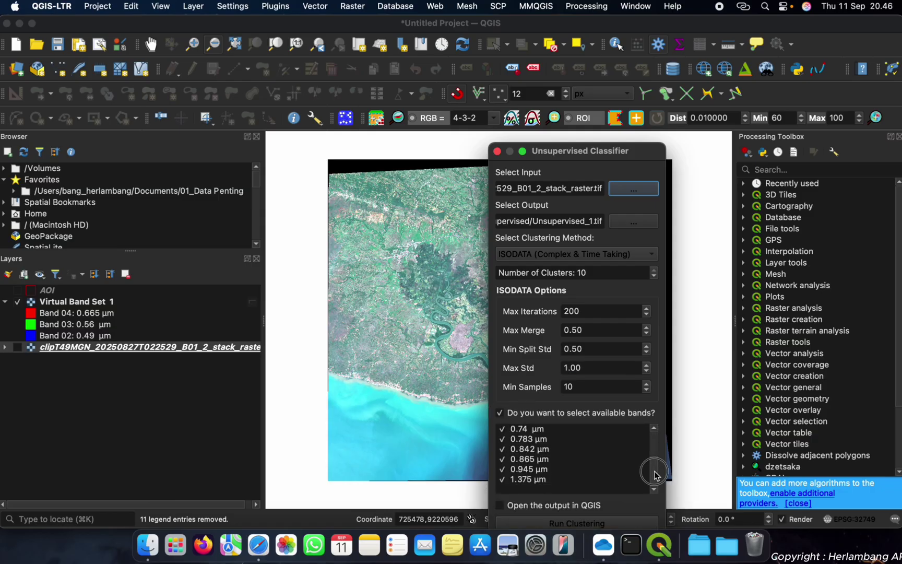
{"action": "left_click", "coordinate": [499, 505]}
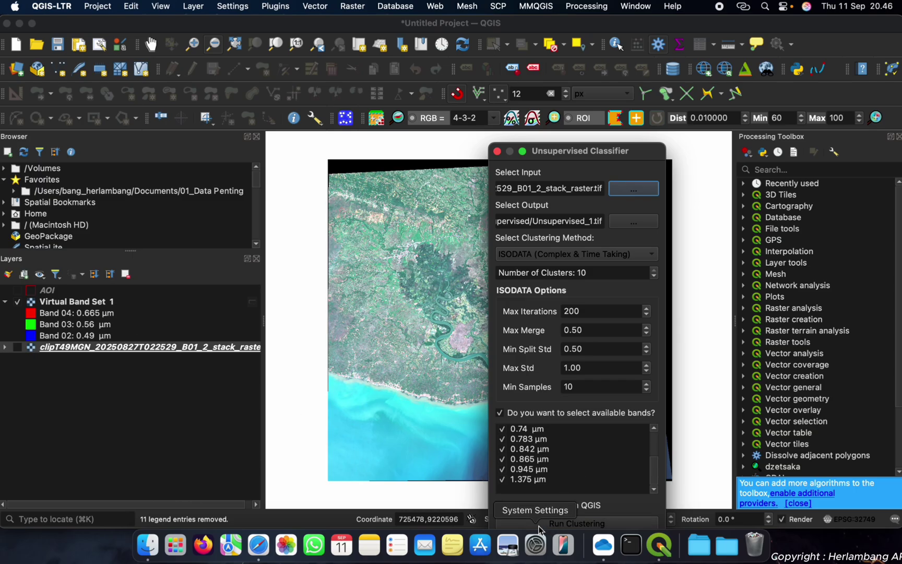
{"action": "left_click", "coordinate": [559, 522]}
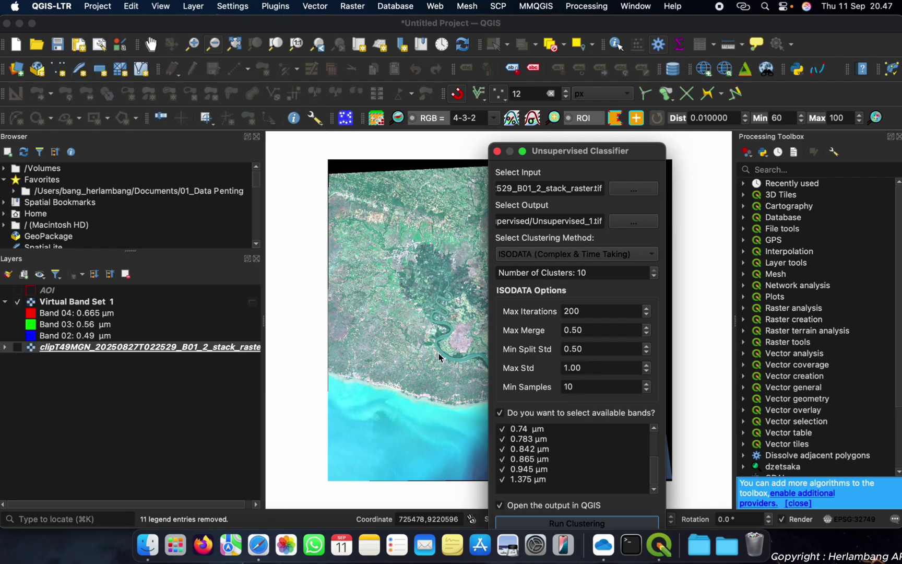
- Switch to Finder and open the Unsupervised folder inside Pre Processing to check the classification output file
{"action": "left_click", "coordinate": [148, 545]}
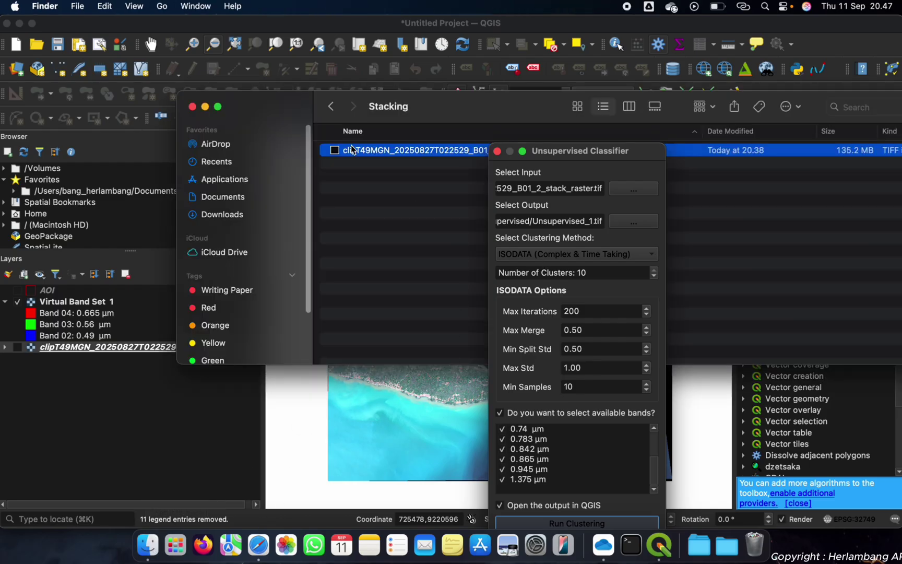
{"action": "left_click", "coordinate": [331, 107]}
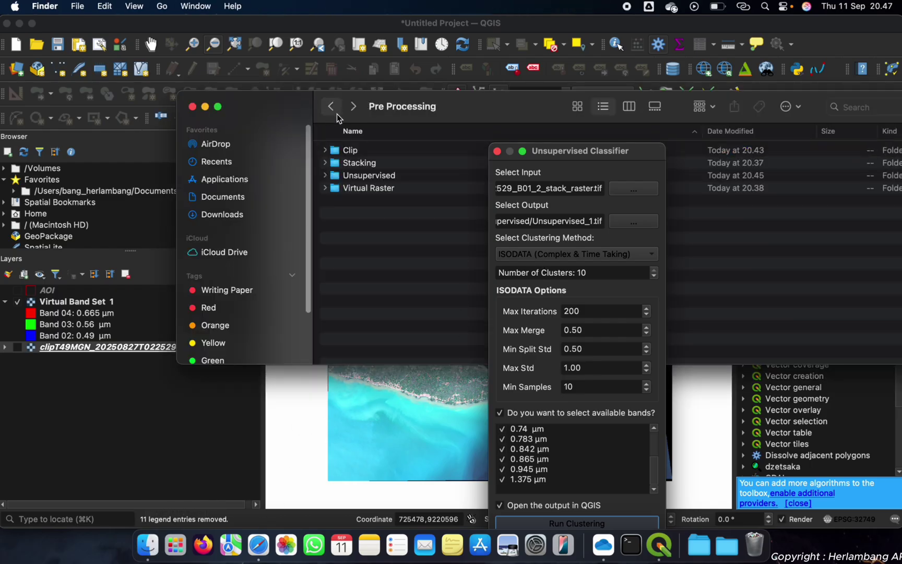
{"action": "double_click", "coordinate": [360, 175]}
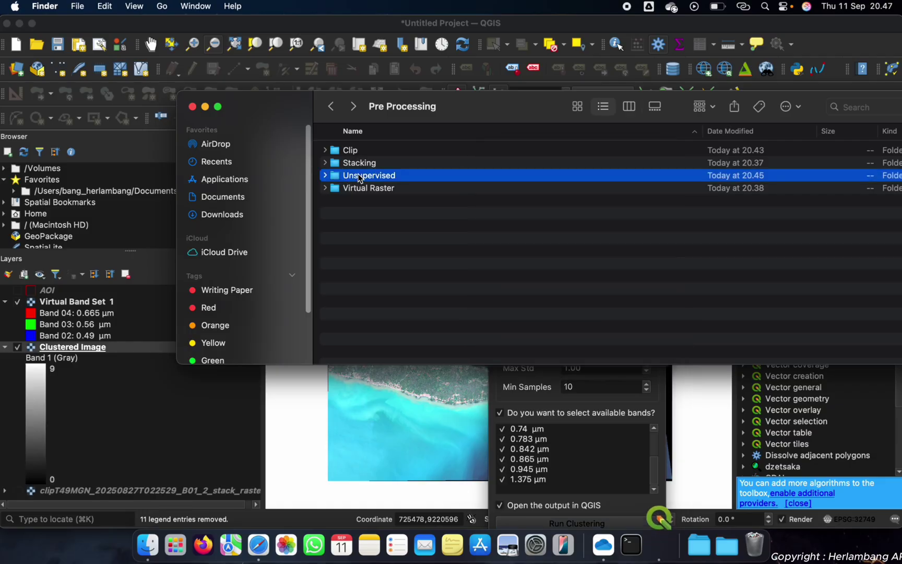
- Return to QGIS, dismiss the clustering message, minimize the Finder window and close the Unsupervised Classifier
{"action": "left_click", "coordinate": [534, 407]}
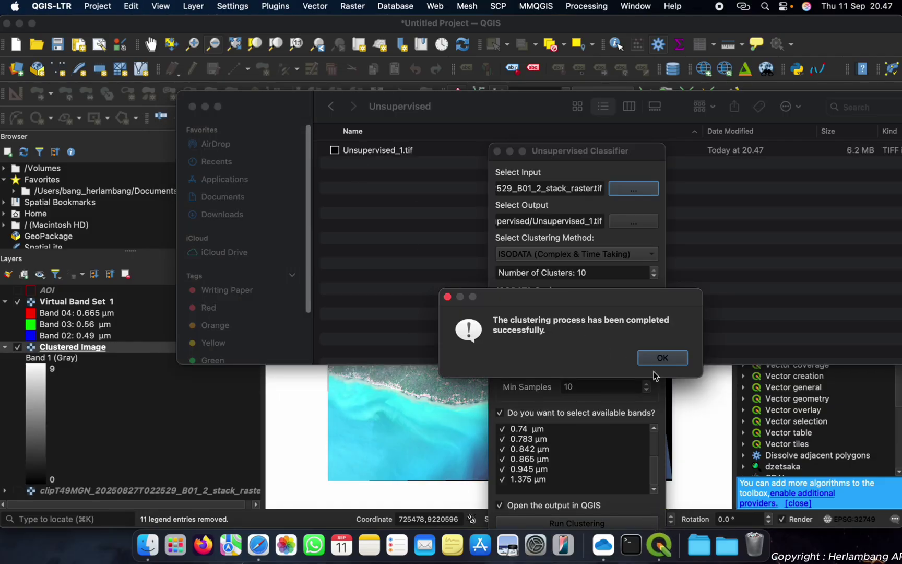
{"action": "left_click", "coordinate": [665, 358]}
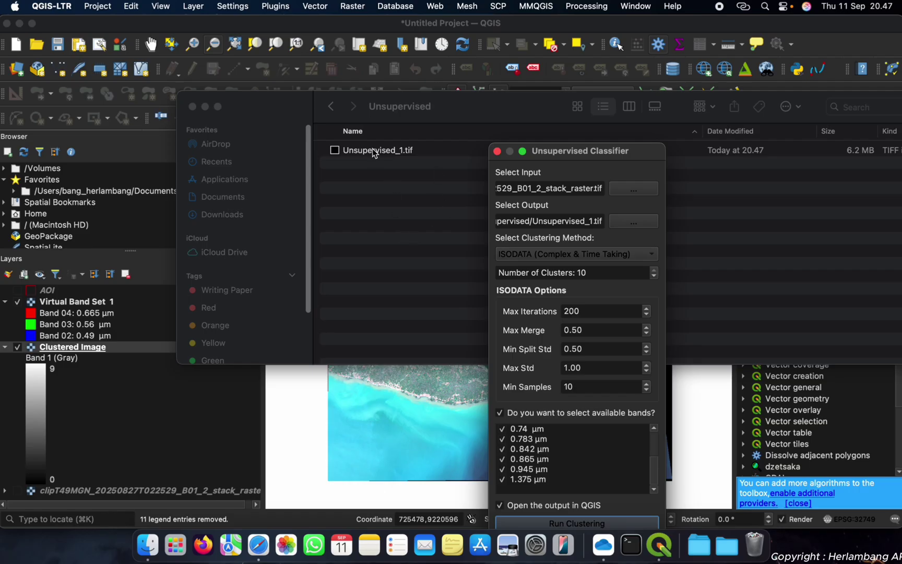
{"action": "left_click", "coordinate": [205, 108]}
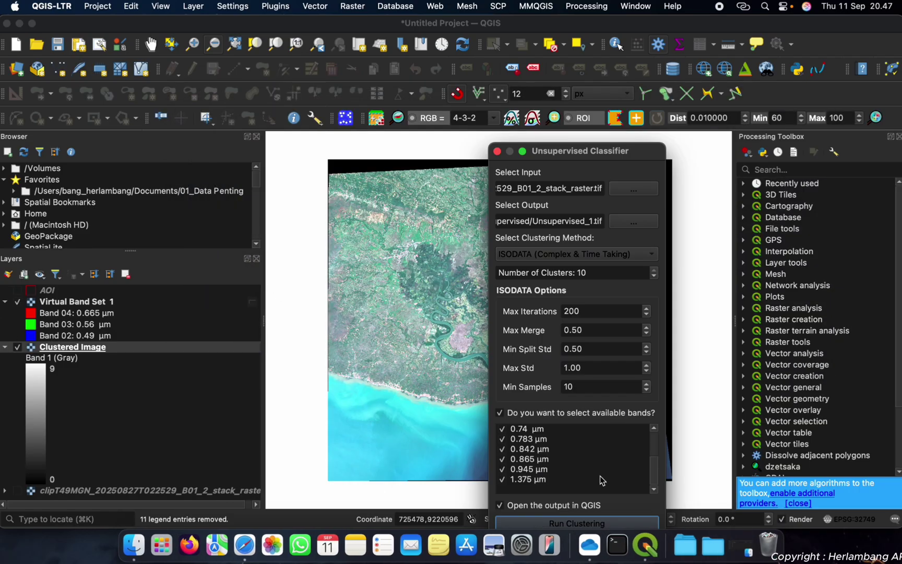
{"action": "left_click", "coordinate": [497, 150]}
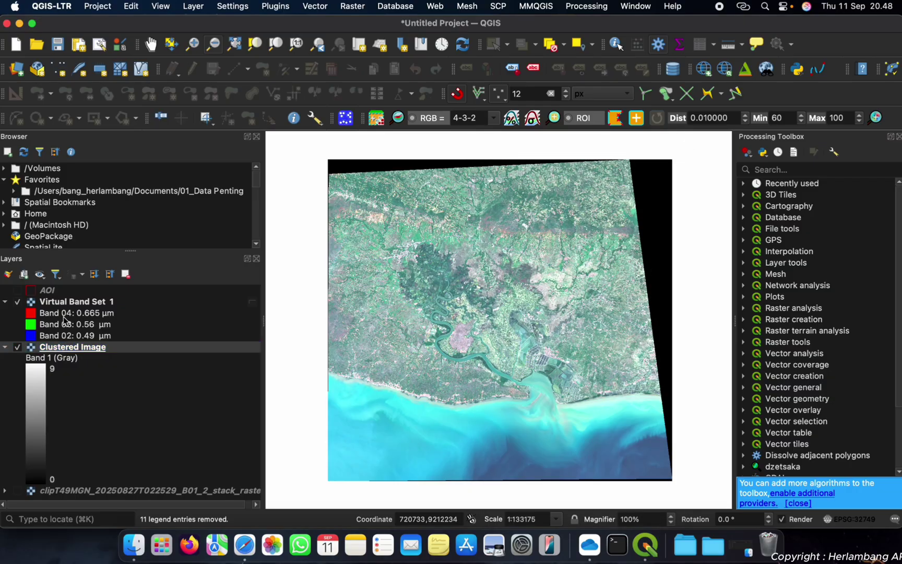
- Collapse the legends of Virtual Band Set 1 and Clustered Image, and move Virtual Band Set 1 below Clustered Image
{"action": "left_click", "coordinate": [5, 302]}
{"action": "left_click", "coordinate": [6, 313]}
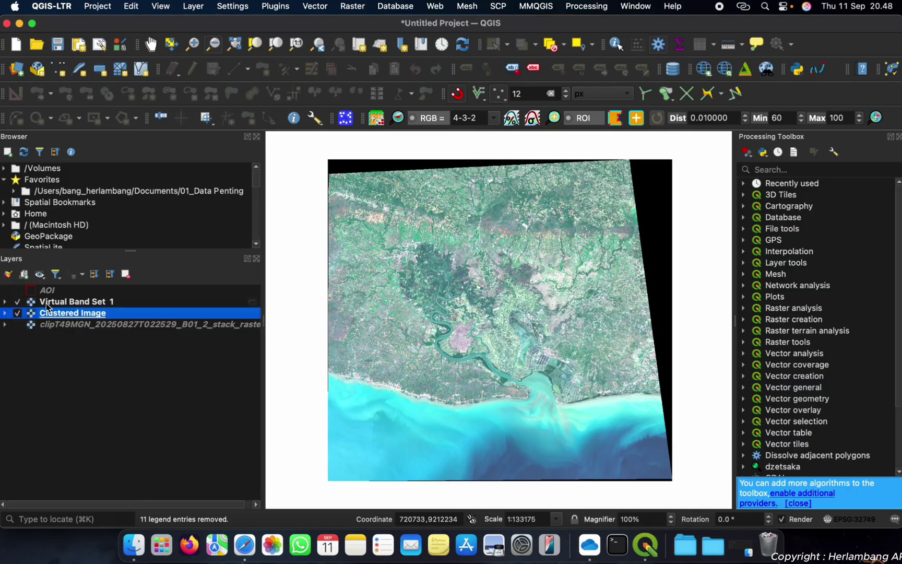
{"action": "left_click_drag", "start_coordinate": [43, 305], "coordinate": [44, 320]}
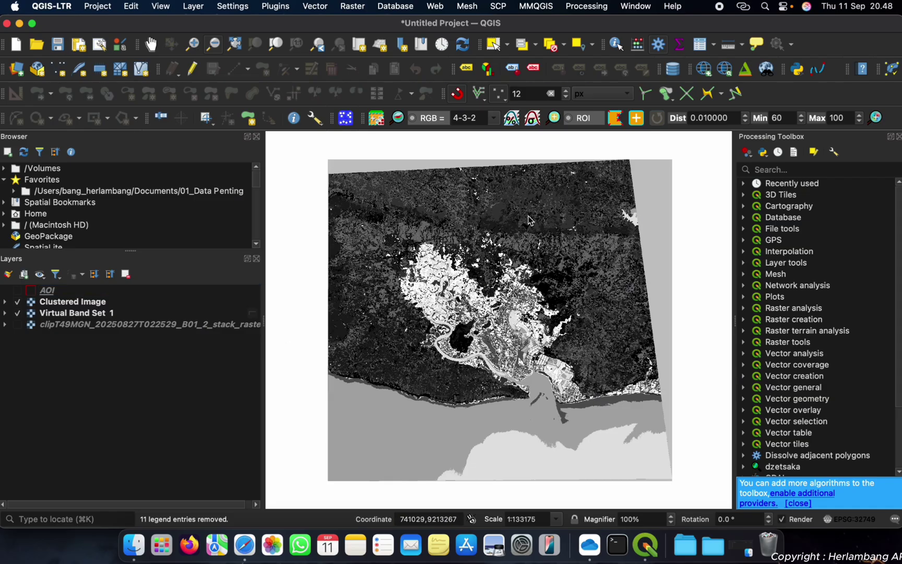
- Set the Clustered Image symbology to Paletted/Unique values with random colors and classify its values
{"action": "left_click", "coordinate": [53, 303]}
{"action": "double_click", "coordinate": [53, 304]}
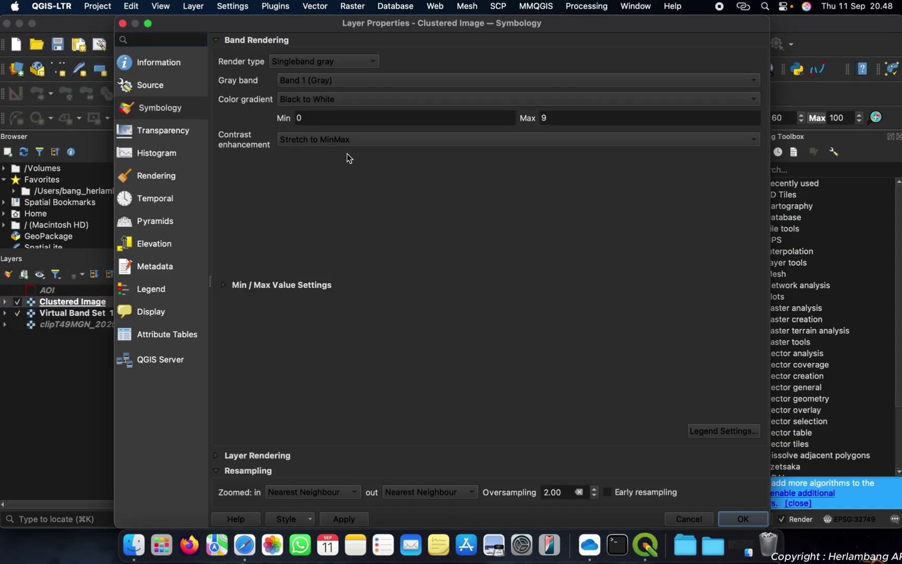
{"action": "left_click", "coordinate": [298, 63]}
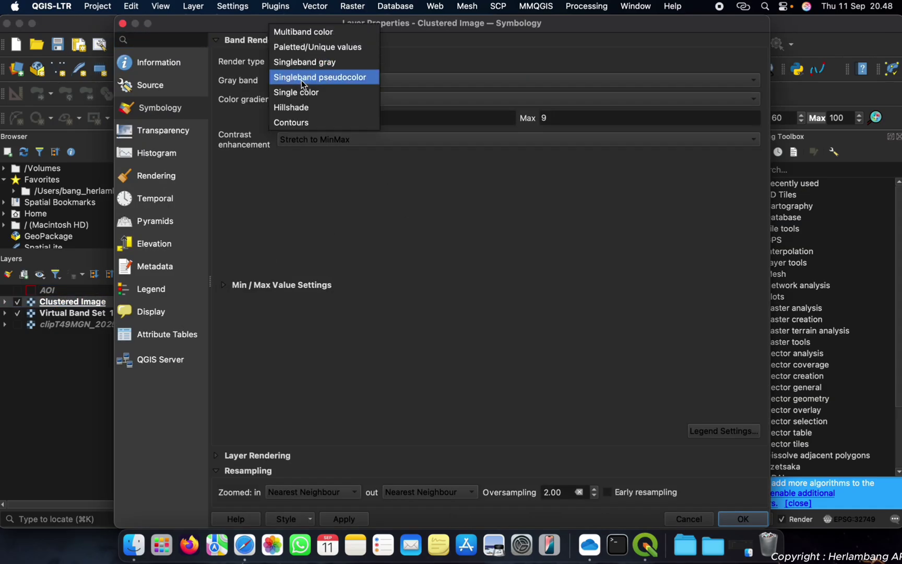
{"action": "left_click", "coordinate": [301, 44]}
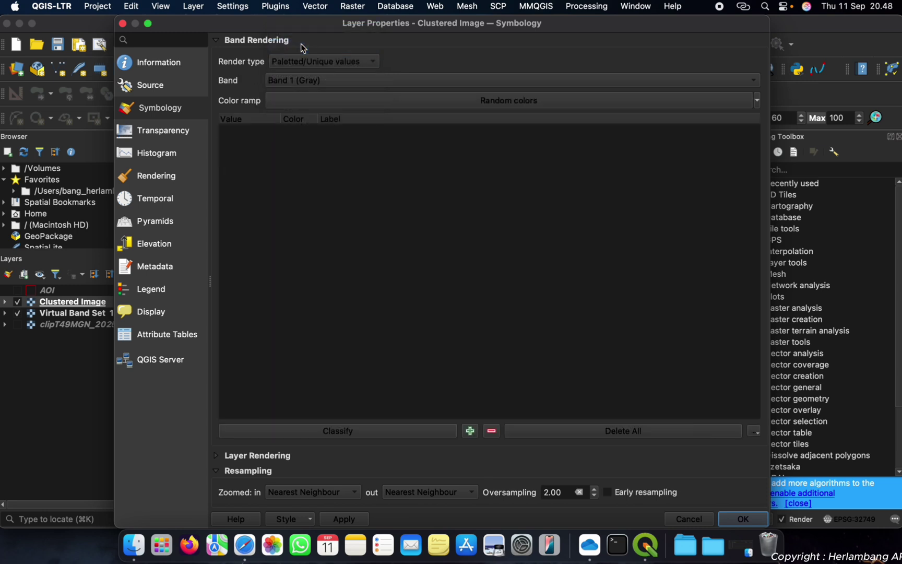
{"action": "left_click", "coordinate": [337, 104]}
{"action": "left_click", "coordinate": [405, 98]}
{"action": "left_click", "coordinate": [346, 67]}
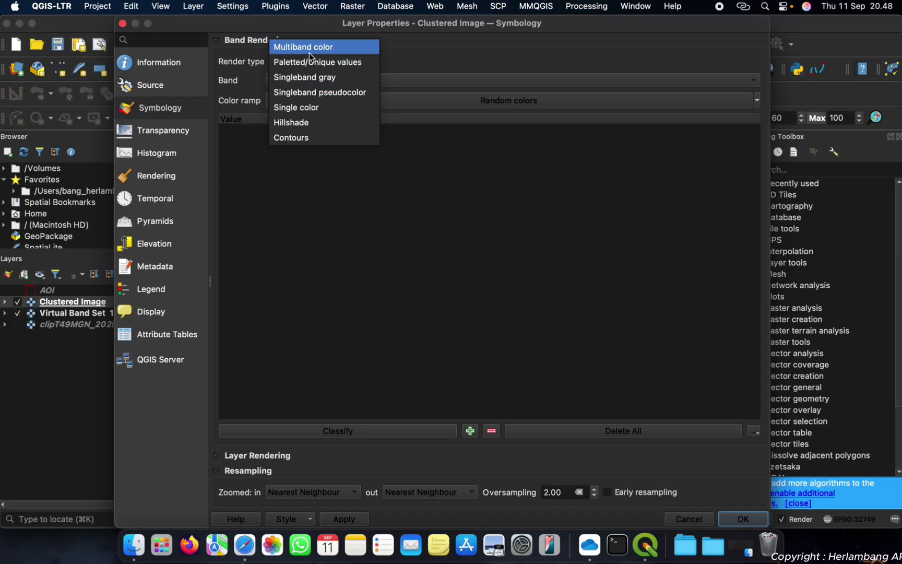
{"action": "left_click", "coordinate": [309, 62]}
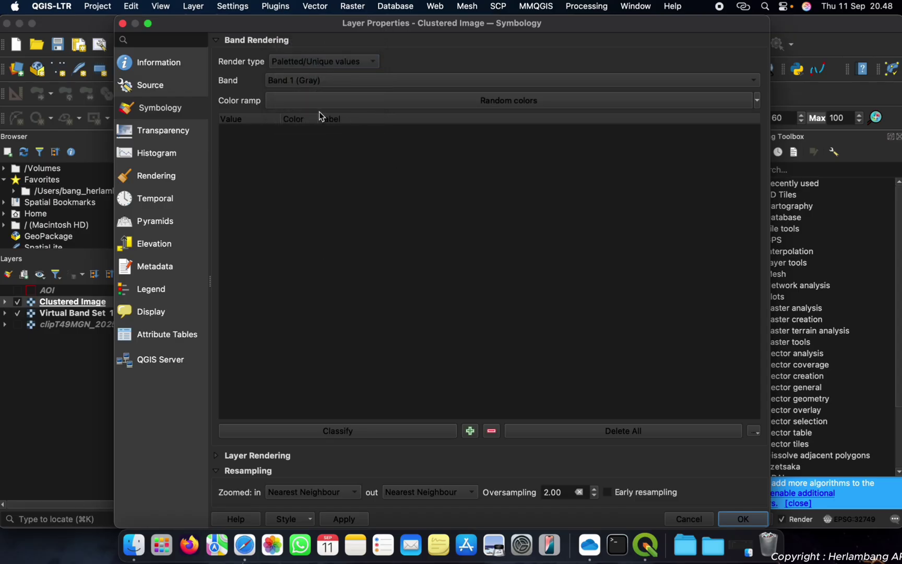
{"action": "left_click", "coordinate": [313, 431]}
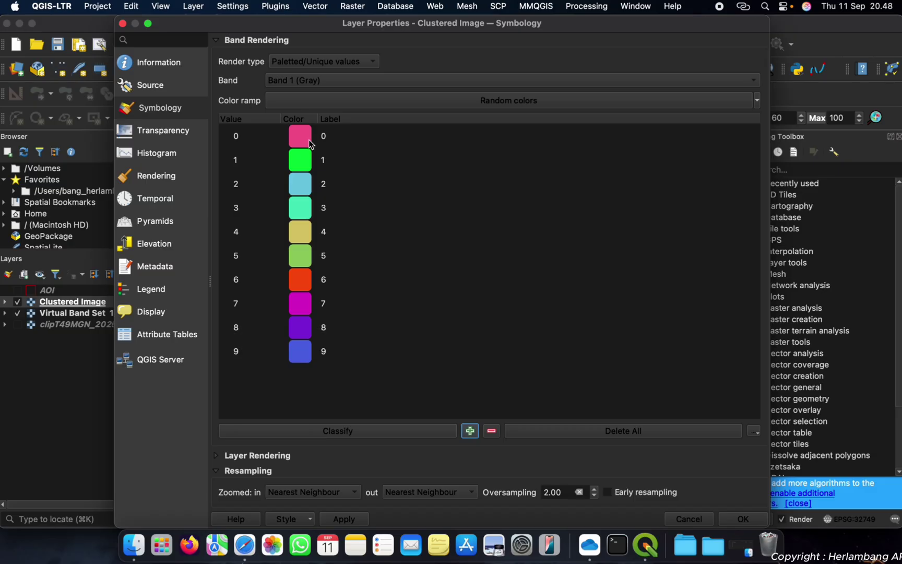
- Remove class 0 from the Clustered Image symbology and apply the style to the layer
{"action": "left_click", "coordinate": [299, 139]}
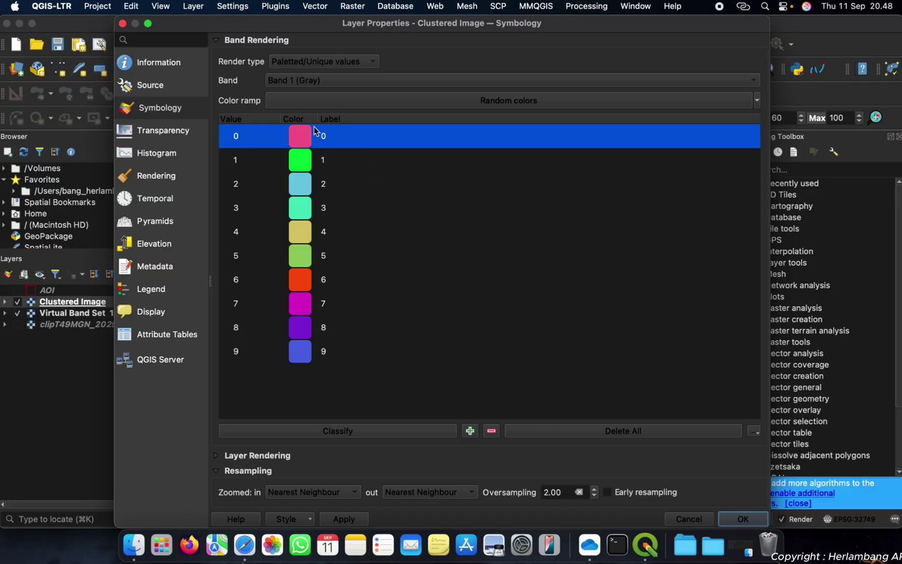
{"action": "left_click", "coordinate": [492, 432]}
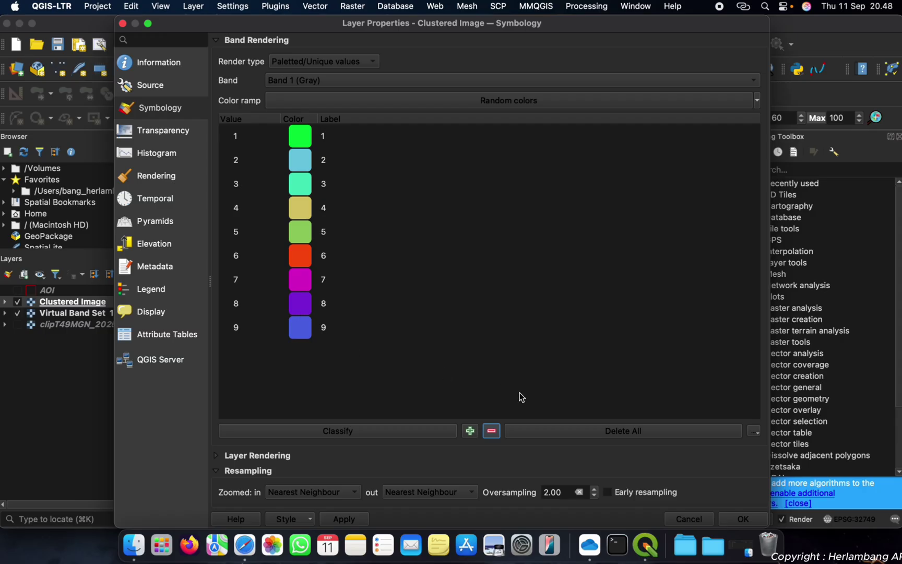
{"action": "left_click", "coordinate": [726, 519]}
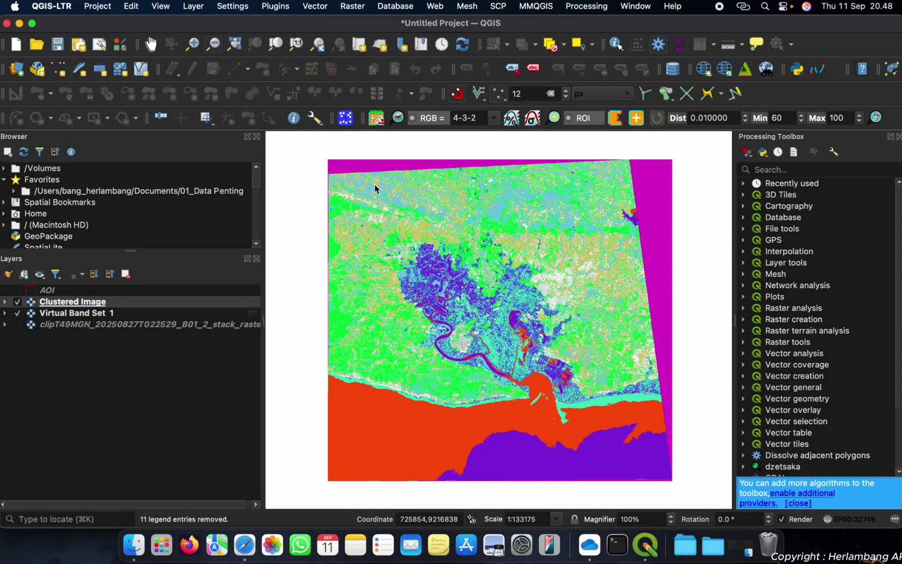
- Zoom to the full Clustered Image and identify its pixel values at several places, checking the derived attributes
{"action": "left_click", "coordinate": [193, 47]}
{"action": "left_click_drag", "start_coordinate": [313, 157], "coordinate": [707, 502]}
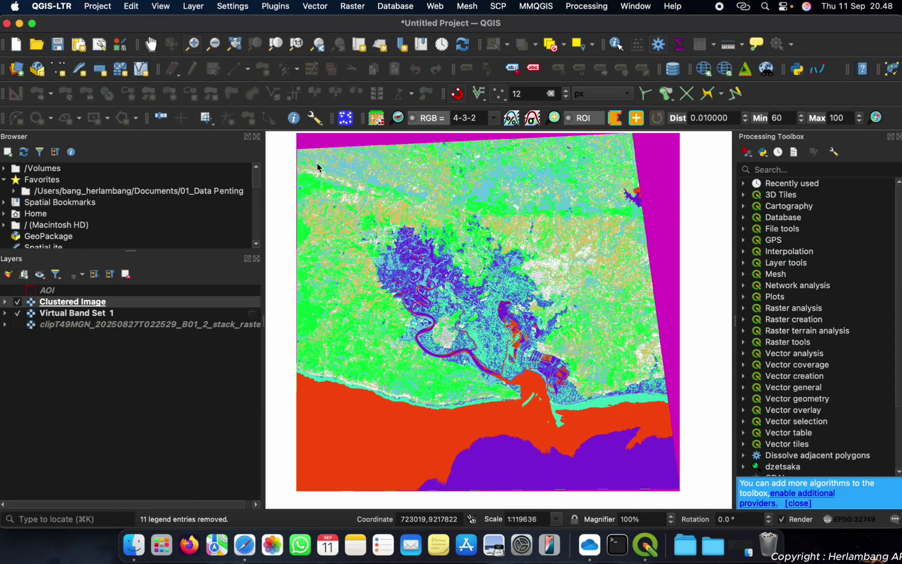
{"action": "left_click", "coordinate": [617, 44]}
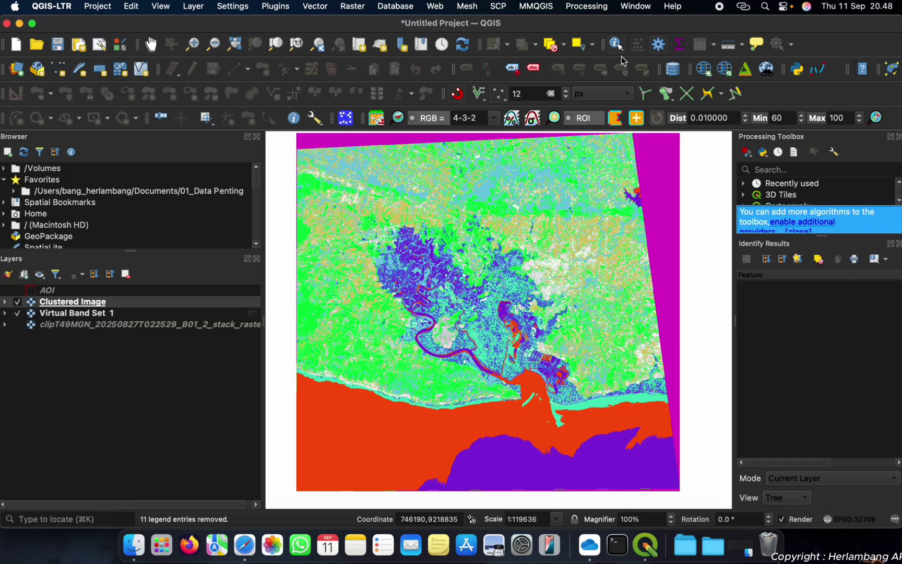
{"action": "left_click", "coordinate": [657, 180]}
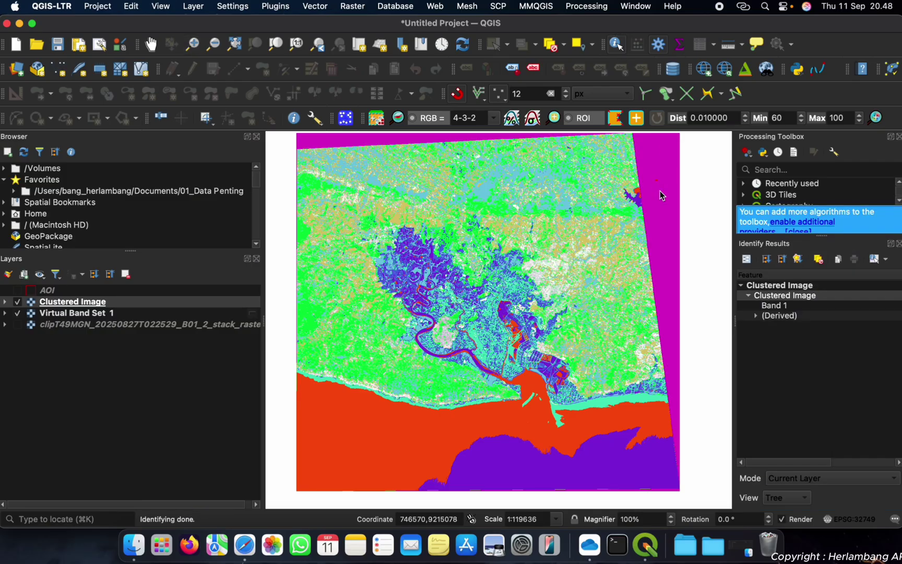
{"action": "left_click", "coordinate": [606, 230]}
{"action": "left_click", "coordinate": [609, 259]}
{"action": "left_click", "coordinate": [46, 312]}
{"action": "left_click", "coordinate": [74, 303]}
{"action": "left_click", "coordinate": [573, 201]}
{"action": "left_click", "coordinate": [756, 316]}
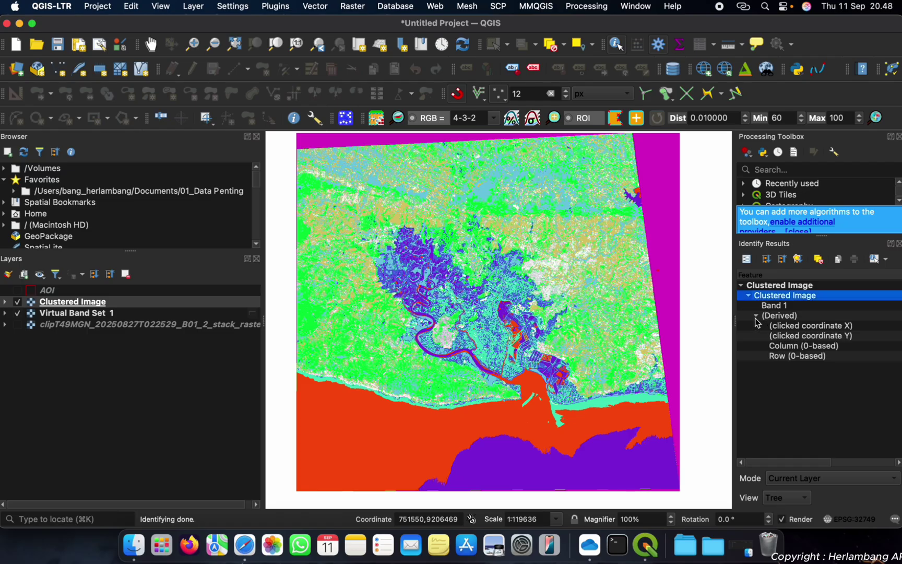
{"action": "left_click", "coordinate": [757, 316]}
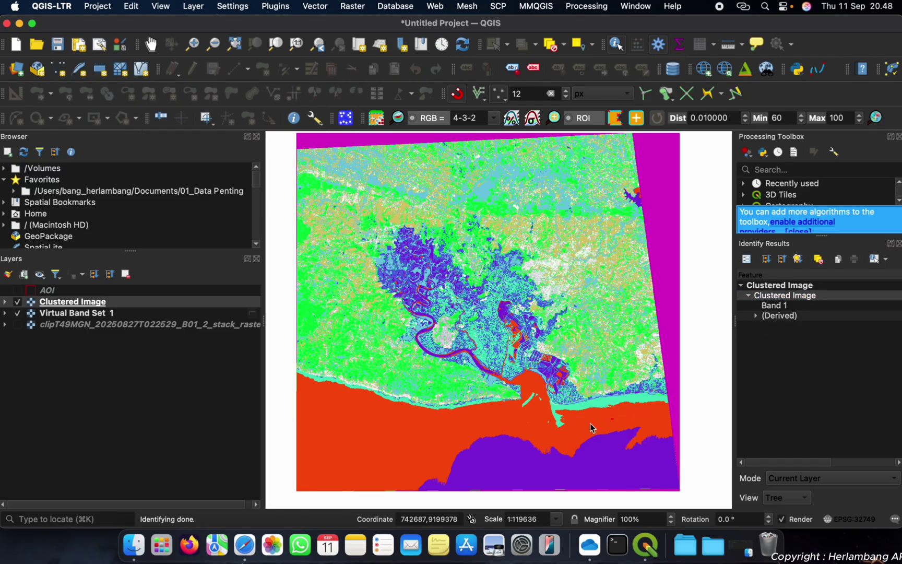
- Hide Virtual Band Set 1 and identify its band values at two places on the map
{"action": "left_click", "coordinate": [85, 313]}
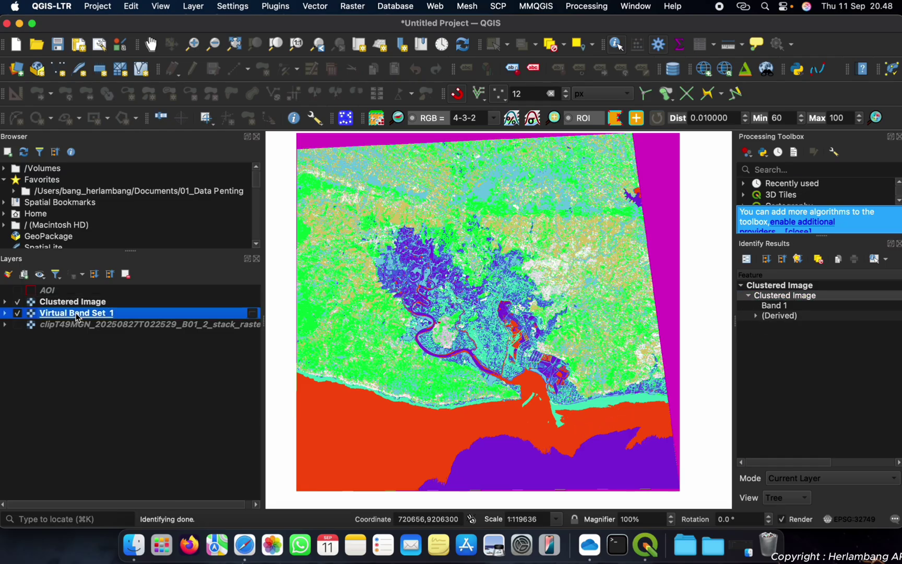
{"action": "left_click", "coordinate": [17, 313]}
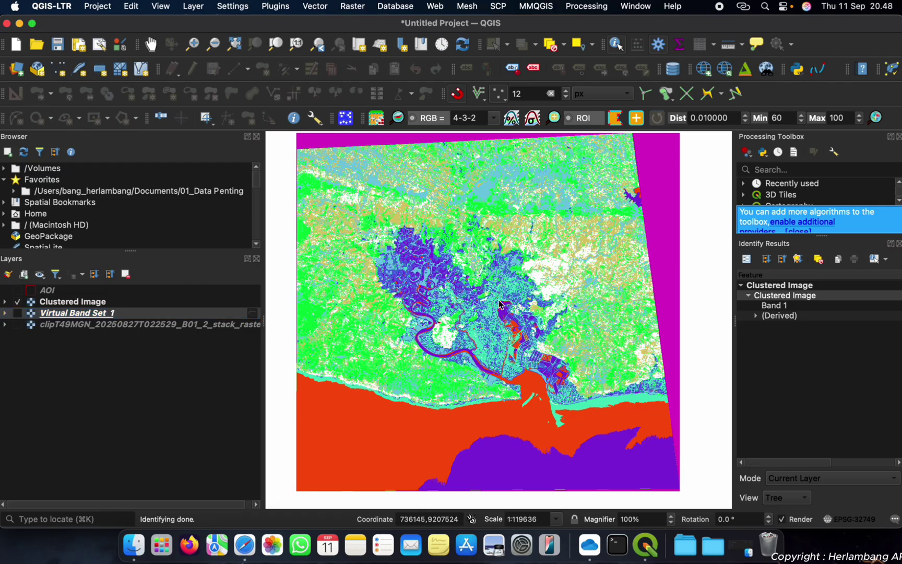
{"action": "left_click", "coordinate": [541, 271]}
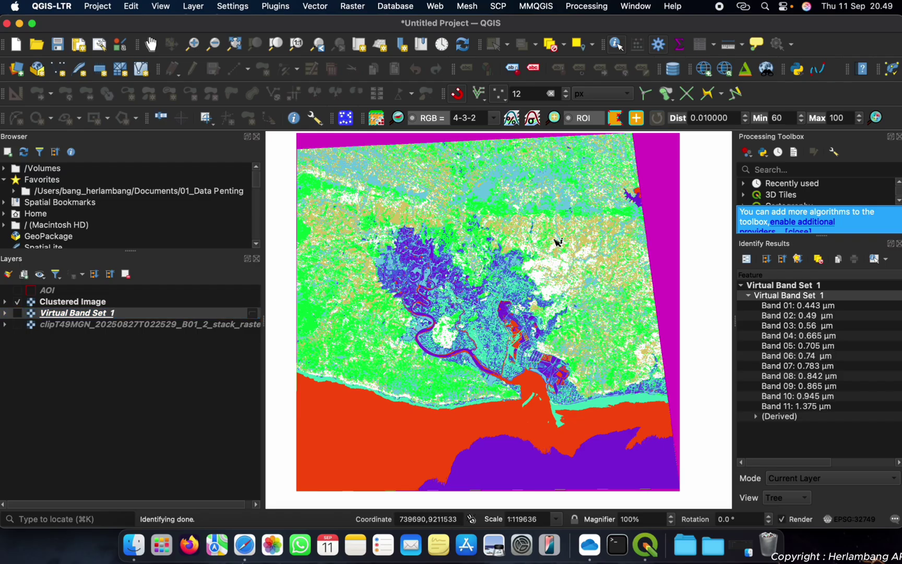
{"action": "left_click", "coordinate": [517, 214]}
- Identify the Clustered Image pixel values at three places, including the white patch beside the river
{"action": "left_click", "coordinate": [73, 301]}
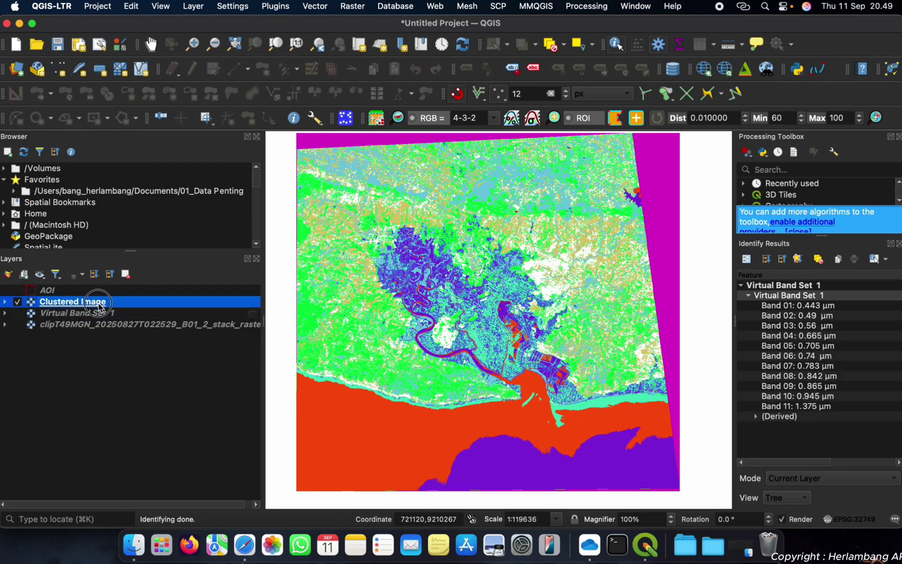
{"action": "left_click", "coordinate": [482, 221]}
{"action": "left_click", "coordinate": [477, 207]}
{"action": "left_click", "coordinate": [440, 329]}
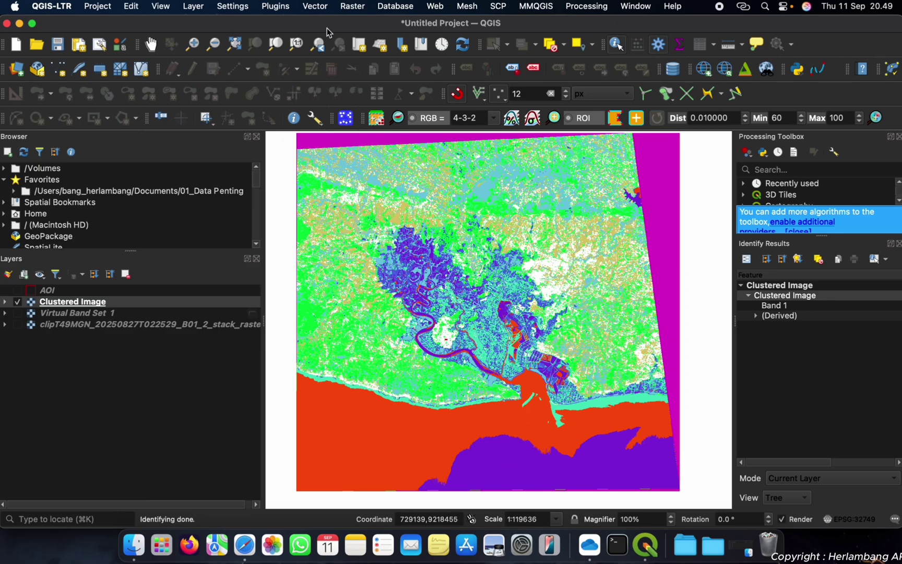
- Zoom in on the central river area, expand the Clustered Image legend and identify a pixel in the dense area northeast of the river
{"action": "left_click", "coordinate": [193, 45]}
{"action": "left_click_drag", "start_coordinate": [358, 221], "coordinate": [571, 396]}
{"action": "left_click", "coordinate": [5, 302]}
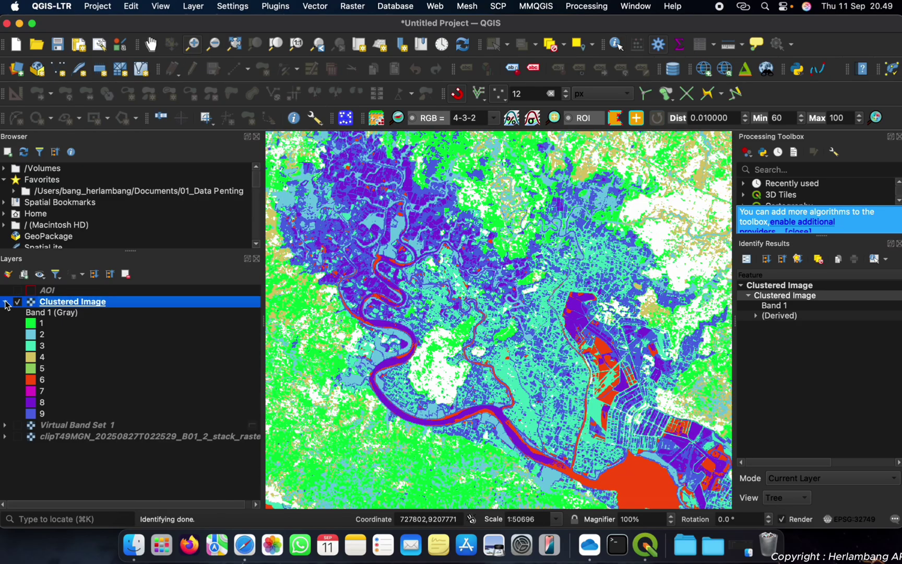
{"action": "left_click", "coordinate": [41, 323]}
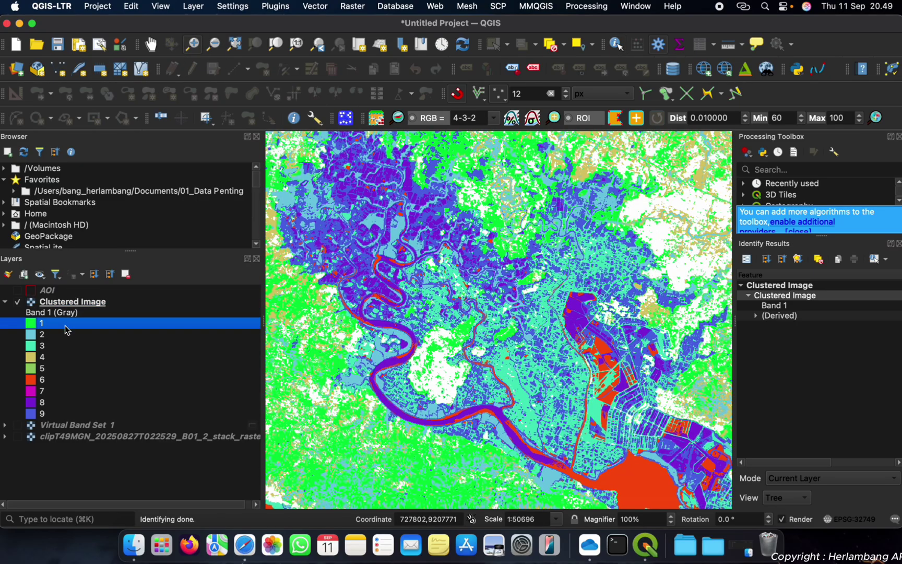
{"action": "left_click", "coordinate": [755, 316]}
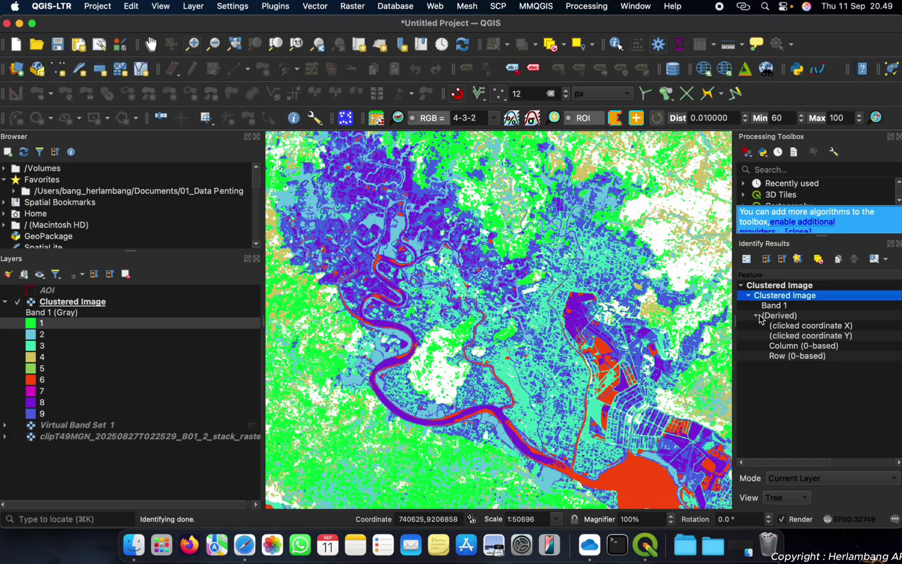
{"action": "scroll", "coordinate": [581, 292], "scroll_direction": "up", "scroll_amount": 1}
{"action": "scroll", "coordinate": [587, 272], "scroll_direction": "up", "scroll_amount": 1}
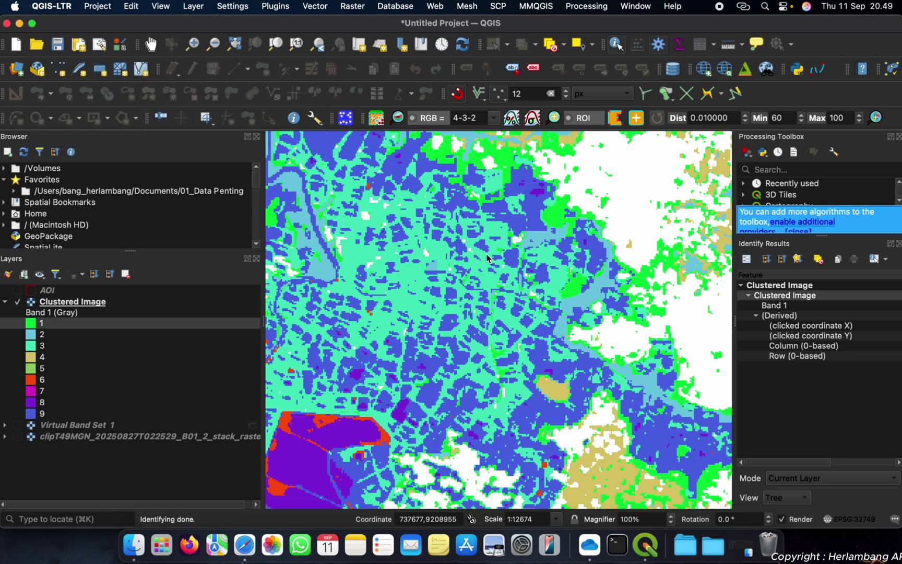
{"action": "left_click", "coordinate": [474, 276]}
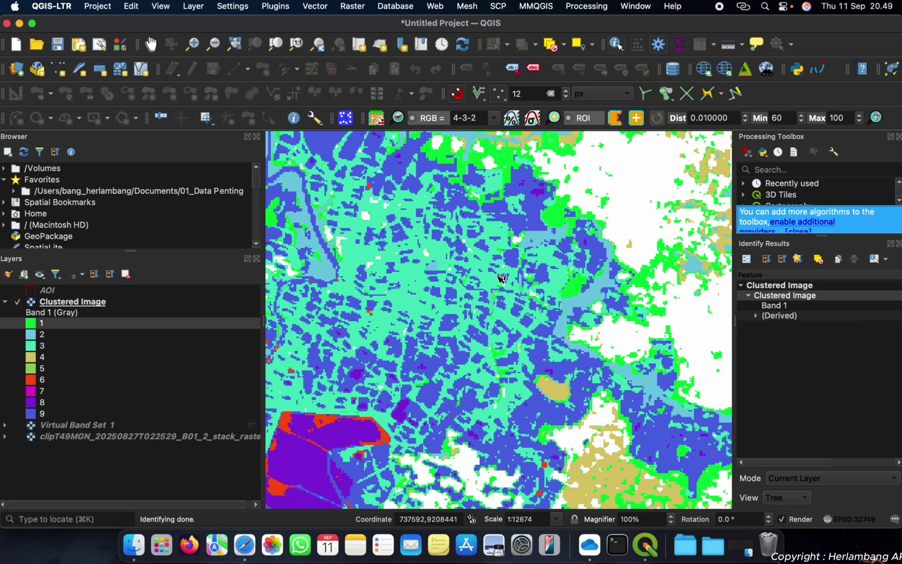
{"action": "left_click", "coordinate": [756, 315]}
{"action": "left_click", "coordinate": [756, 316]}
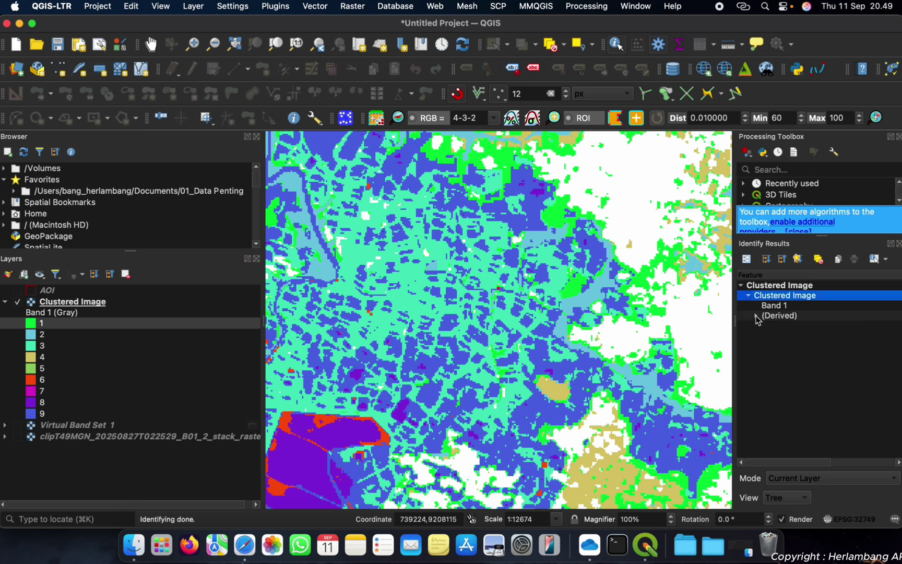
- Examine the distribution of the clustered classes around the river, the coast and the full image extent
{"action": "left_click", "coordinate": [214, 44]}
{"action": "left_click_drag", "start_coordinate": [313, 181], "coordinate": [436, 272]}
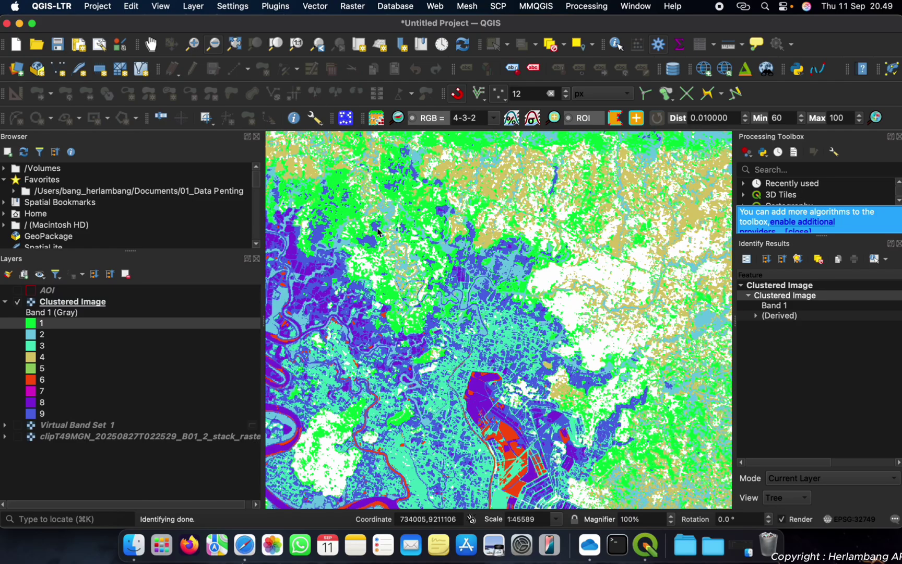
{"action": "left_click_drag", "start_coordinate": [365, 228], "coordinate": [519, 373]}
{"action": "left_click_drag", "start_coordinate": [369, 255], "coordinate": [580, 477]}
{"action": "left_click", "coordinate": [193, 45]}
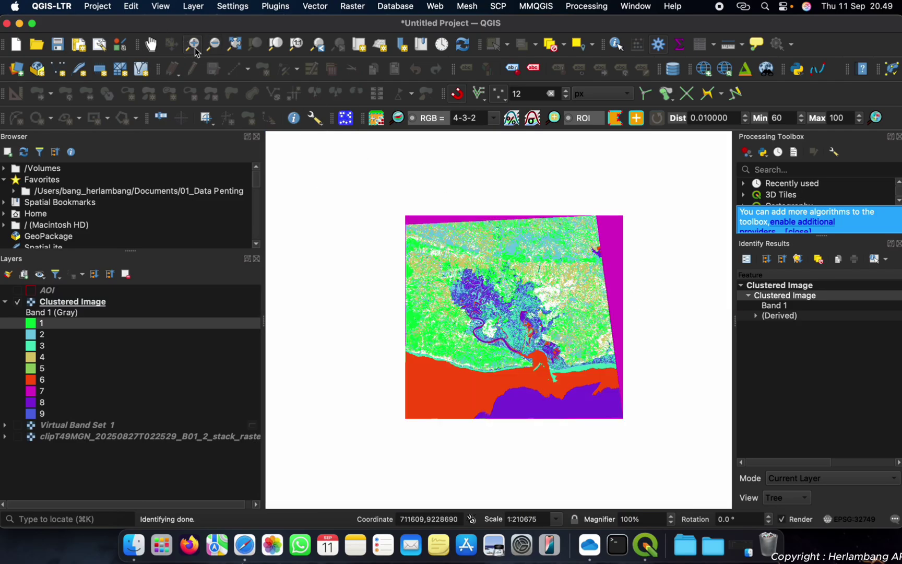
{"action": "left_click_drag", "start_coordinate": [419, 231], "coordinate": [624, 389]}
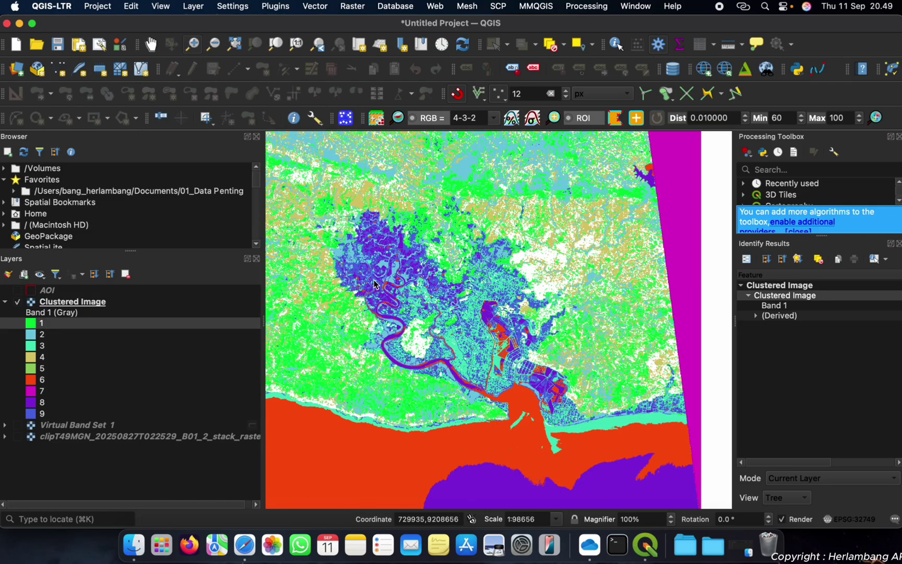
{"action": "left_click_drag", "start_coordinate": [315, 205], "coordinate": [621, 454]}
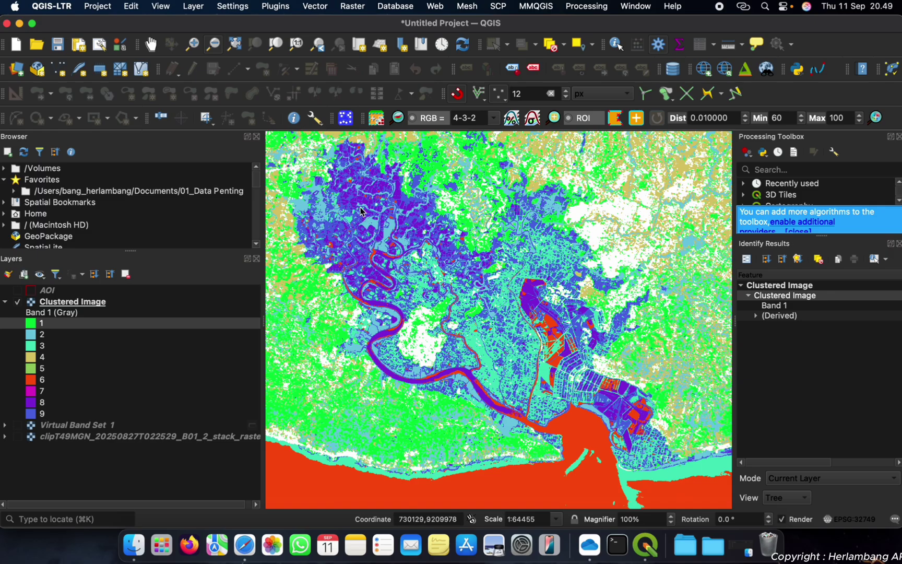
{"action": "left_click_drag", "start_coordinate": [360, 205], "coordinate": [575, 418]}
{"action": "left_click_drag", "start_coordinate": [419, 235], "coordinate": [584, 377]}
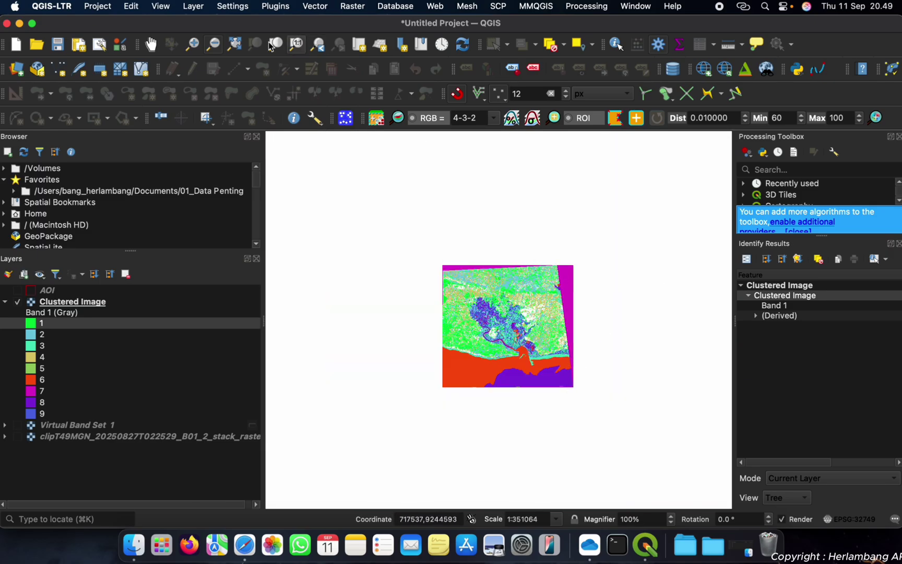
{"action": "left_click", "coordinate": [201, 45]}
{"action": "left_click_drag", "start_coordinate": [415, 255], "coordinate": [625, 429]}
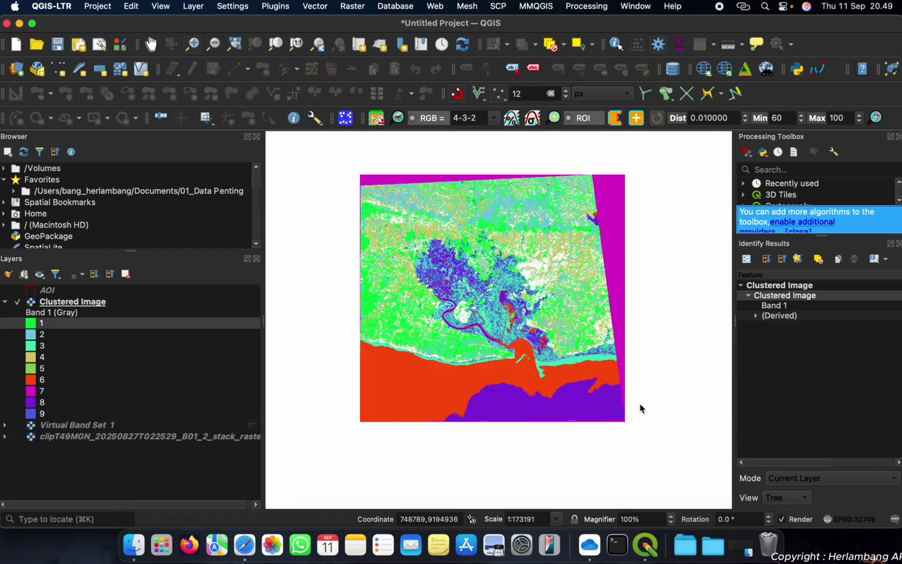
- Collapse the Clustered Image legend, select that layer and close the Identify Results panel
{"action": "left_click", "coordinate": [4, 302]}
{"action": "left_click", "coordinate": [86, 305]}
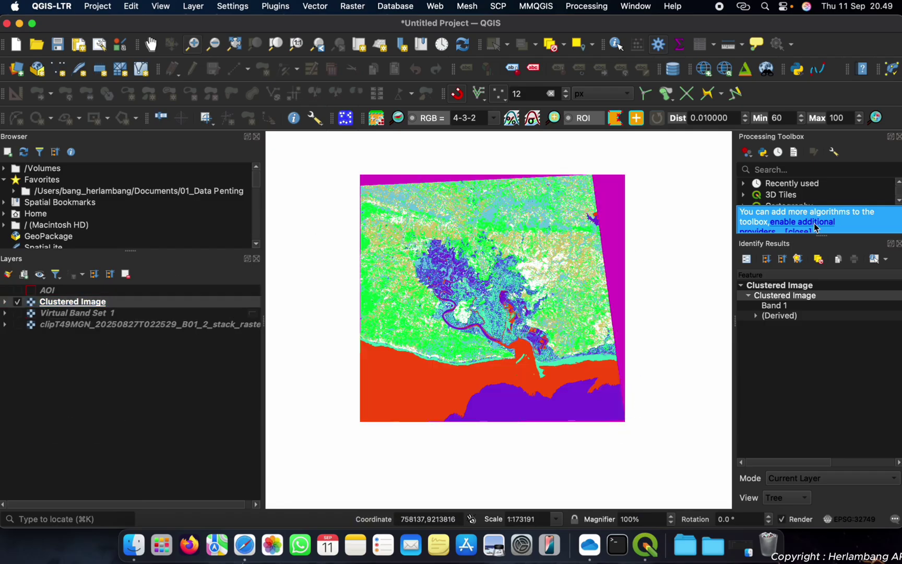
{"action": "left_click", "coordinate": [898, 244]}
- Search the processing algorithms for "Mask" and open Clip raster by mask layer
{"action": "left_click", "coordinate": [816, 174]}
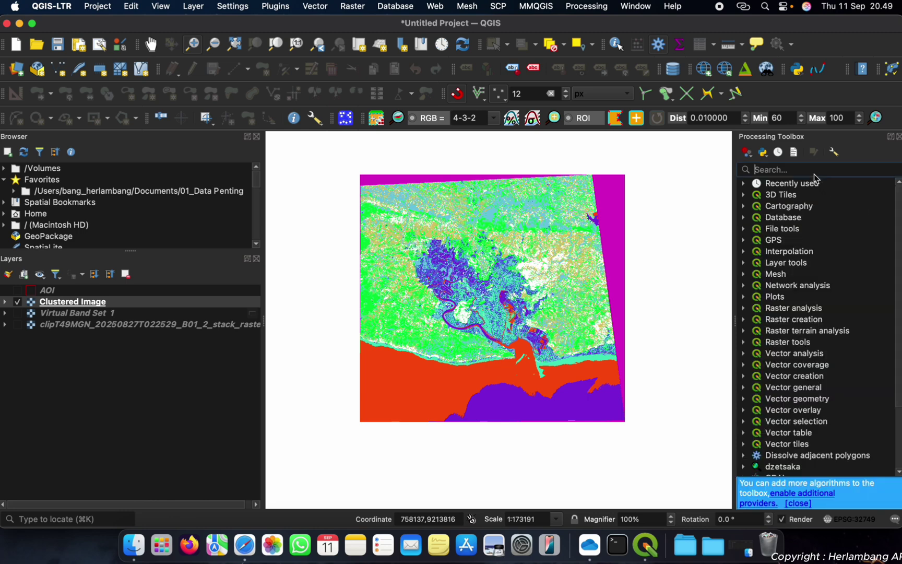
{"action": "type", "text": "Masking"}
{"action": "key", "text": "BackSpace"}
{"action": "key", "text": "BackSpace"}
{"action": "key", "text": "BackSpace"}
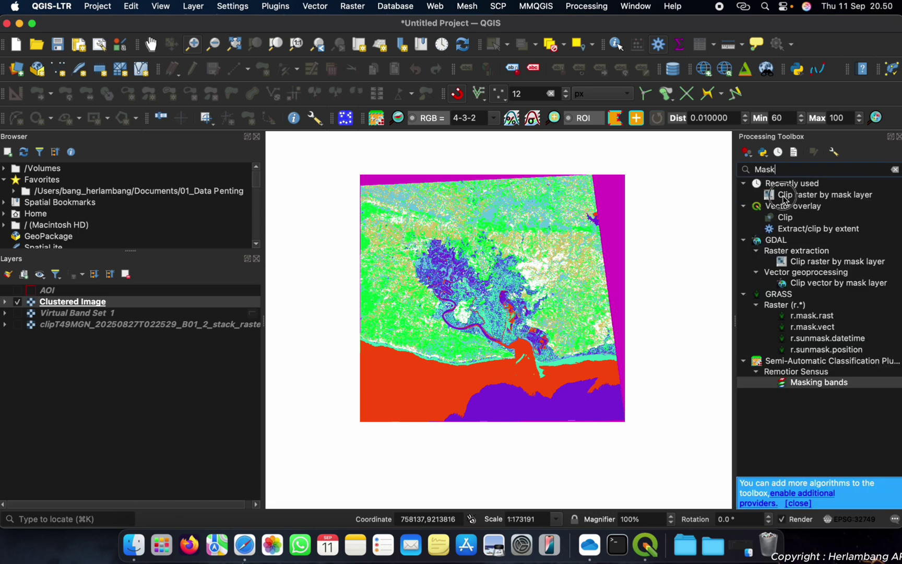
{"action": "double_click", "coordinate": [785, 196]}
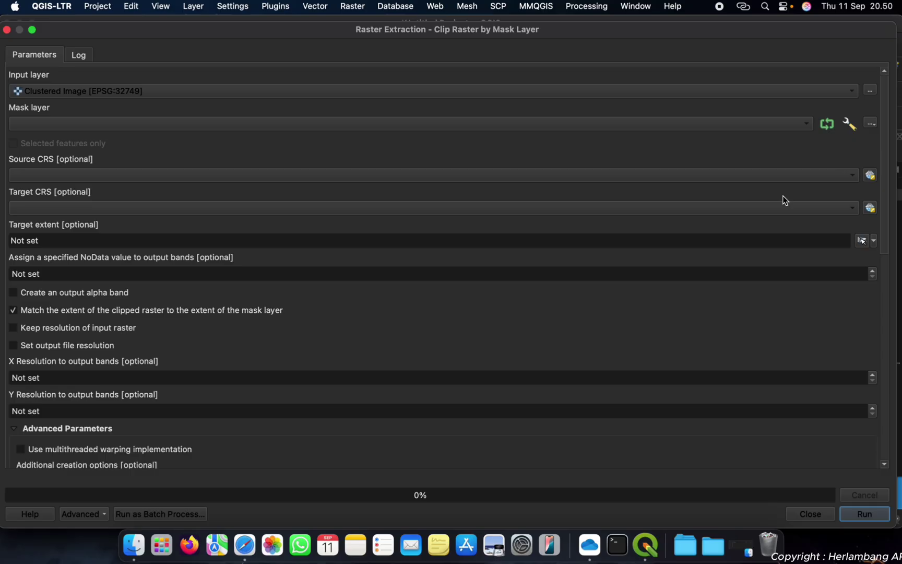
- Clip the Clustered Image by the AOI mask layer with source and target CRS set to EPSG:32749 - WGS 84 / UTM zone 49S, then close the dialog
{"action": "left_click", "coordinate": [65, 125]}
{"action": "left_click", "coordinate": [66, 124]}
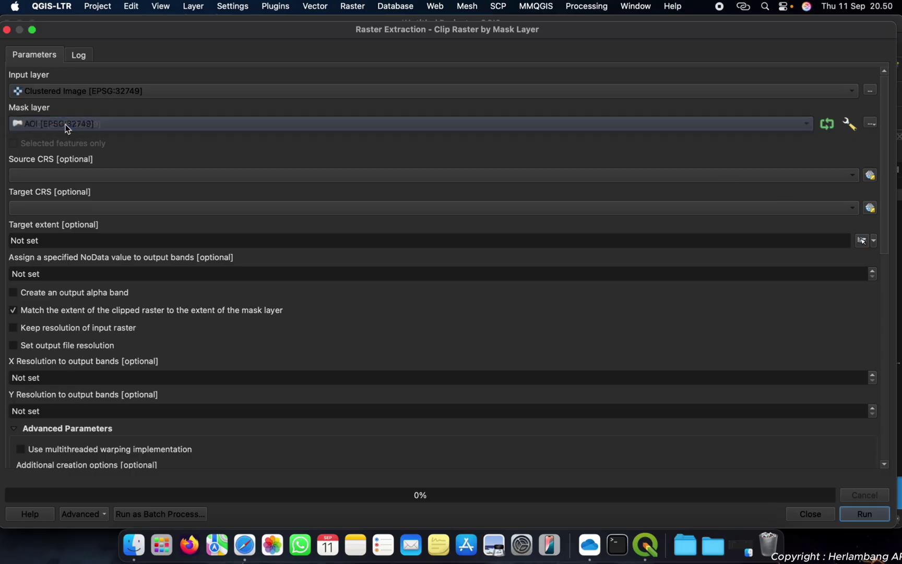
{"action": "left_click", "coordinate": [54, 175]}
{"action": "left_click", "coordinate": [58, 190]}
{"action": "left_click", "coordinate": [41, 211]}
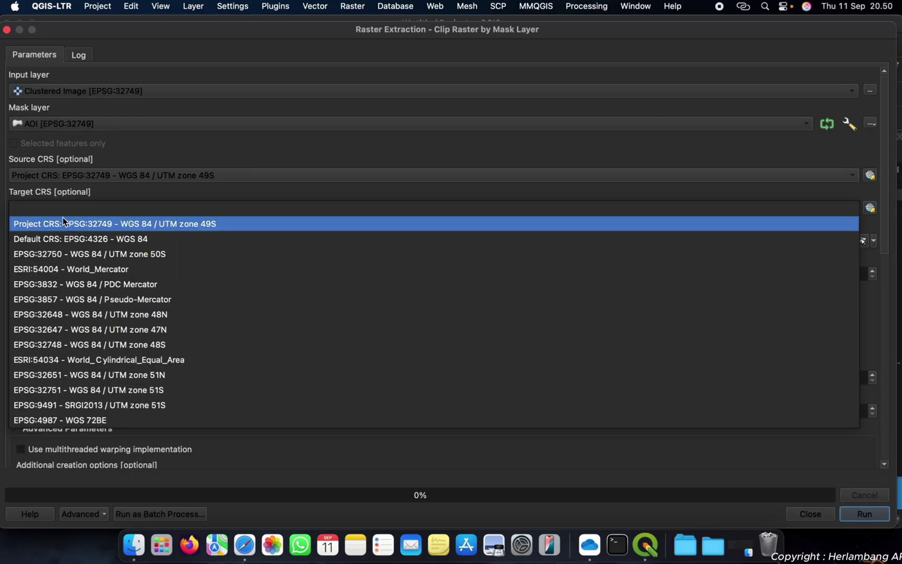
{"action": "left_click", "coordinate": [62, 219]}
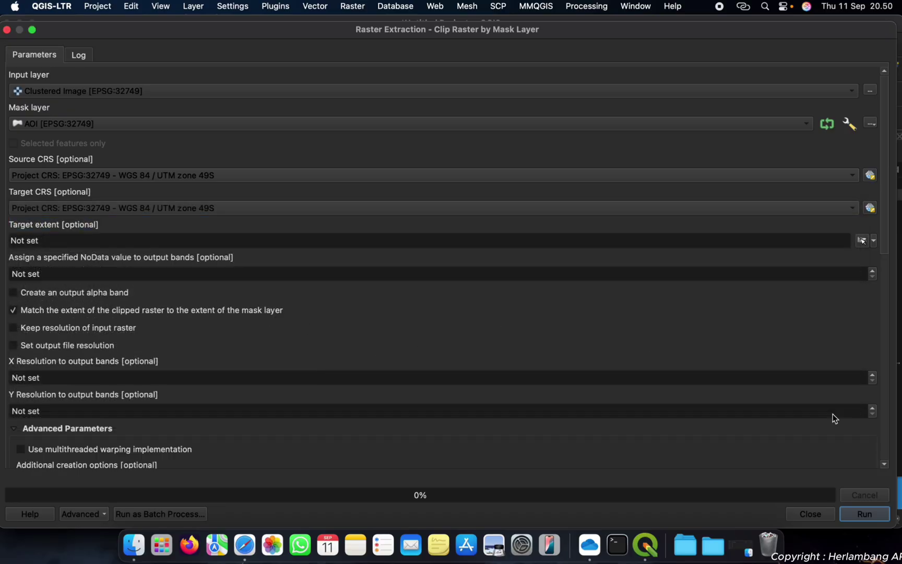
{"action": "left_click", "coordinate": [863, 514]}
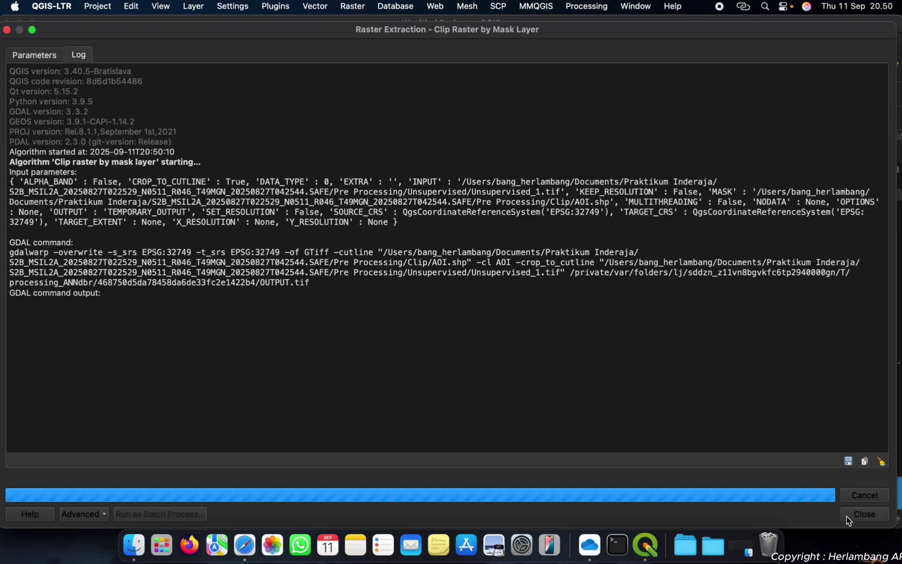
{"action": "left_click", "coordinate": [849, 515]}
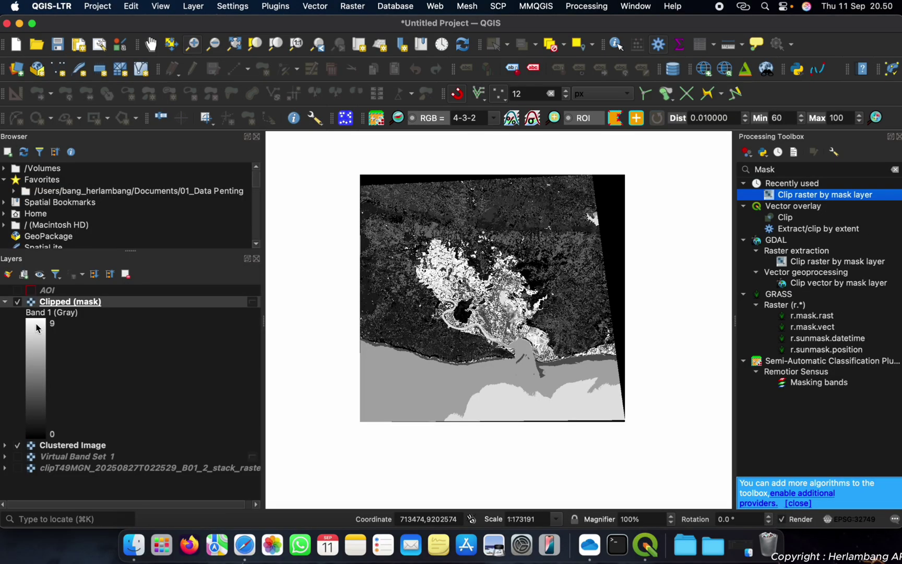
- Collapse the Clipped (mask) legend, set the layer's symbology to Paletted/Unique values with random colors and classify its values
{"action": "left_click", "coordinate": [5, 302]}
{"action": "left_click", "coordinate": [60, 314]}
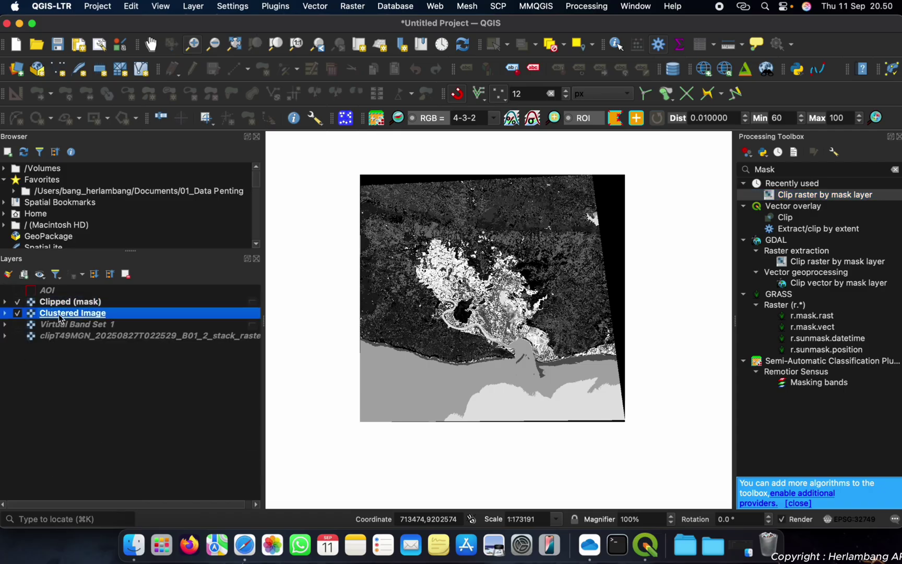
{"action": "double_click", "coordinate": [73, 303]}
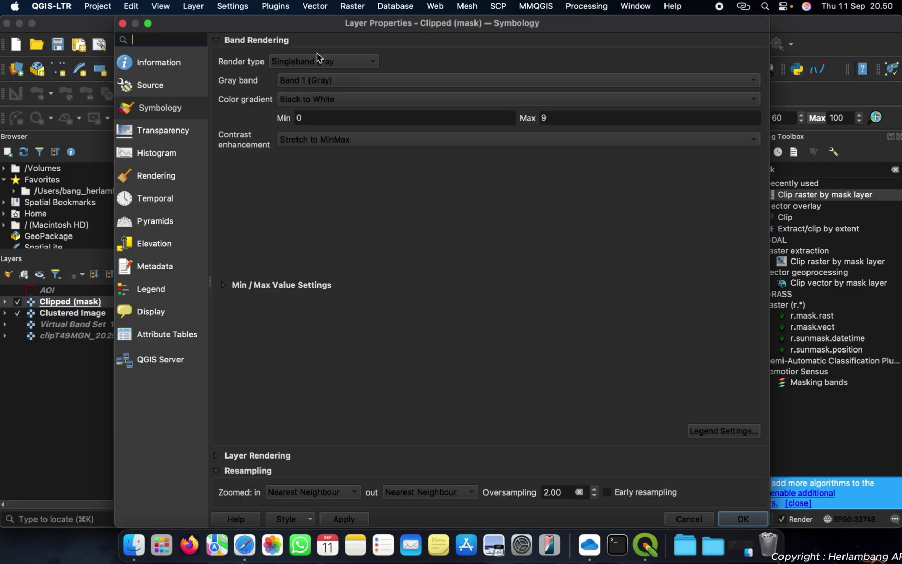
{"action": "left_click", "coordinate": [314, 62]}
{"action": "left_click", "coordinate": [329, 47]}
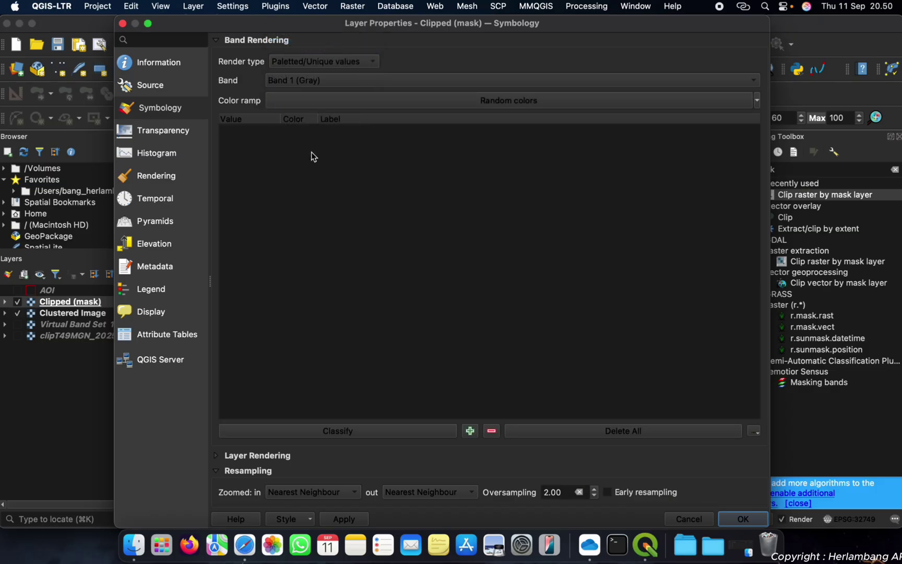
{"action": "left_click", "coordinate": [290, 431]}
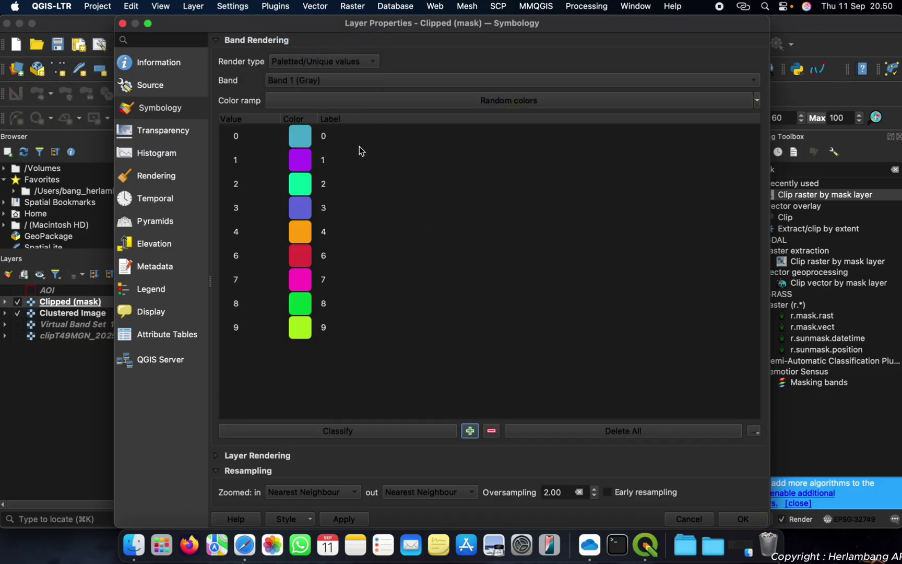
- Remove the value 0 class from the Clipped (mask) symbology and accept the layer properties
{"action": "left_click", "coordinate": [345, 143]}
{"action": "left_click", "coordinate": [492, 432]}
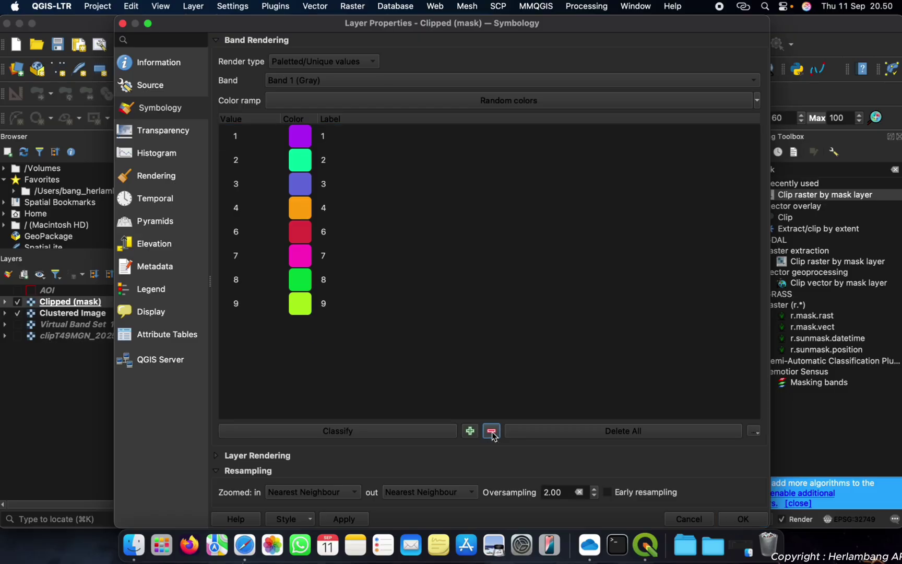
{"action": "left_click", "coordinate": [725, 516]}
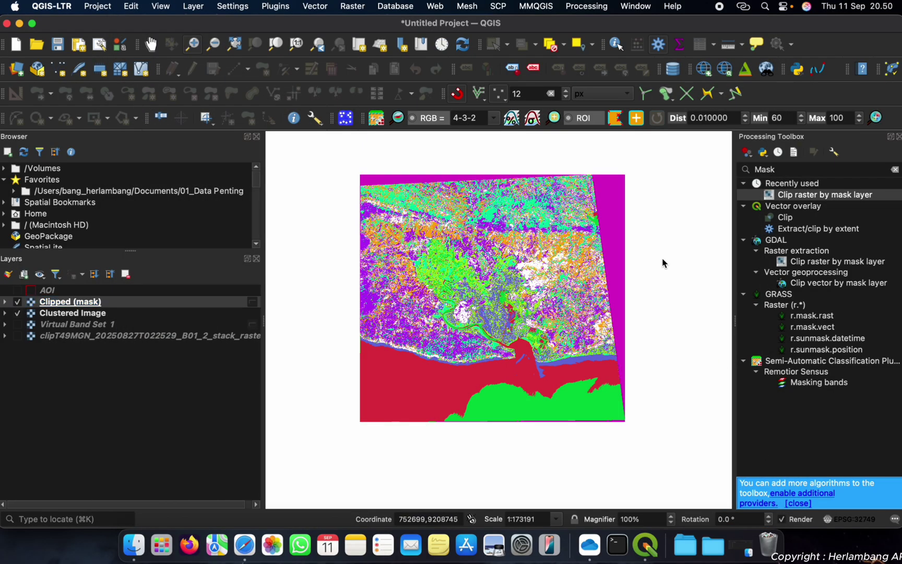
- Hide the Clustered Image layer, then identify a pixel of the clipped raster and enlarge the raster in the map view
{"action": "left_click", "coordinate": [17, 313]}
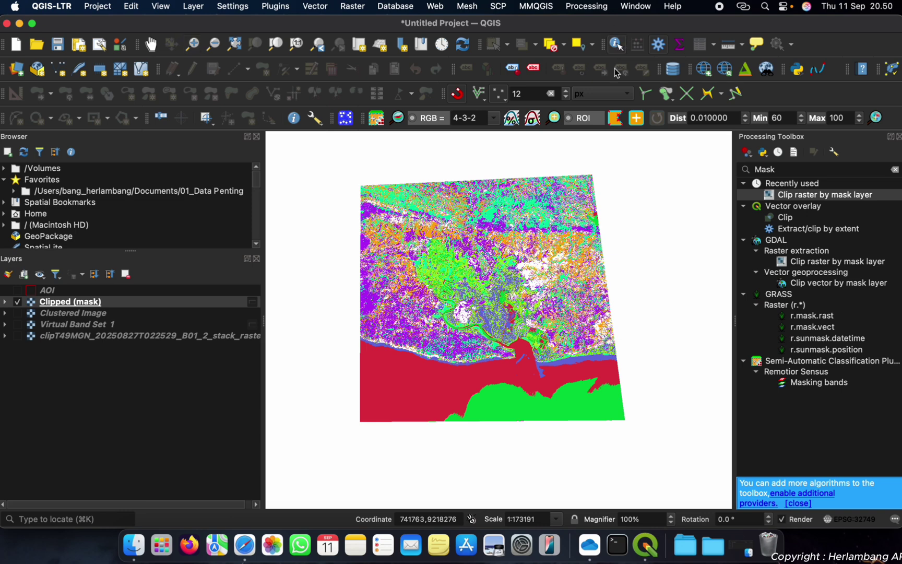
{"action": "left_click", "coordinate": [471, 360]}
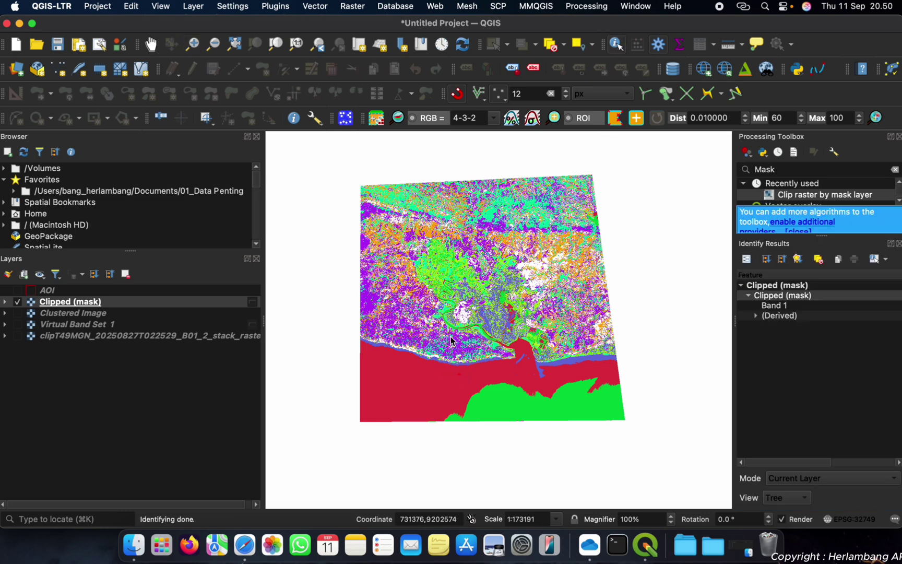
{"action": "left_click", "coordinate": [192, 44]}
{"action": "left_click_drag", "start_coordinate": [334, 162], "coordinate": [655, 461]}
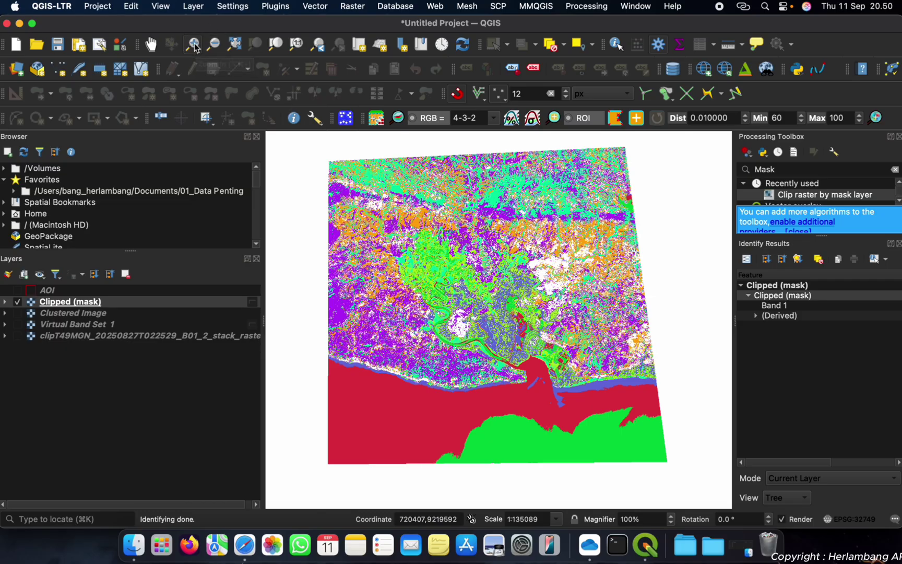
{"action": "left_click_drag", "start_coordinate": [306, 141], "coordinate": [682, 480]}
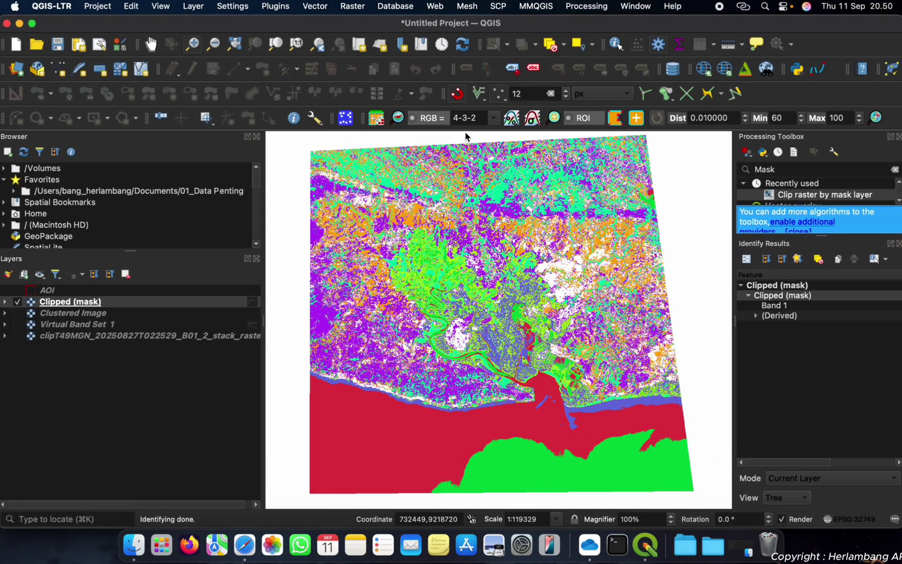
- Examine the Semi-Automatic Classification Plugin's supervised algorithms, including Spectral Angle Mapping, Support Vector Machine, Multi-Layer Perceptron and Maximum Likelihood
{"action": "left_click", "coordinate": [499, 7]}
{"action": "left_click", "coordinate": [508, 29]}
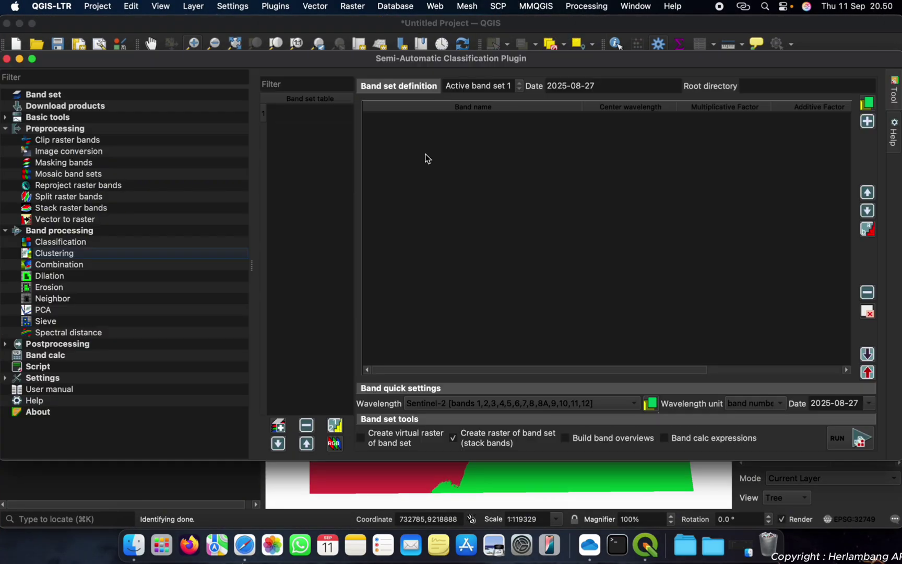
{"action": "left_click_drag", "start_coordinate": [289, 63], "coordinate": [427, 72]}
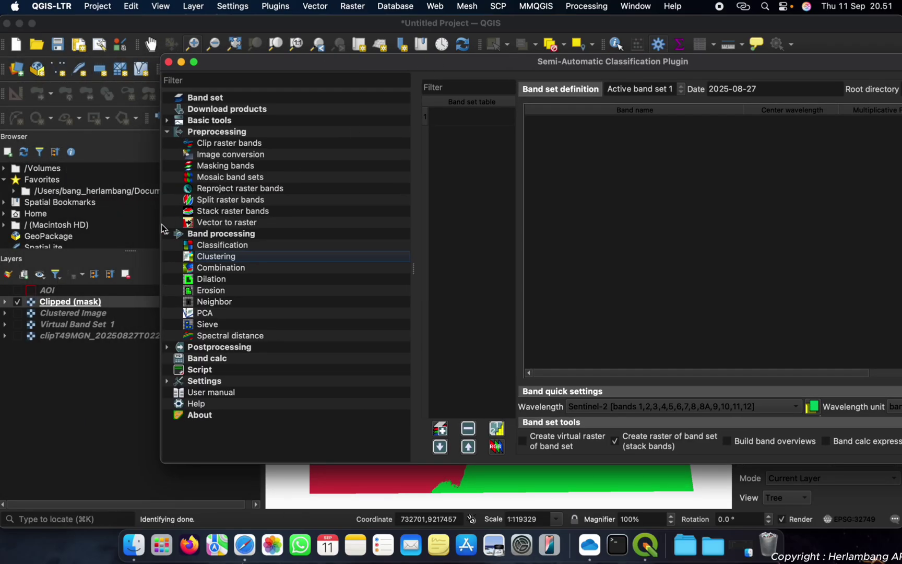
{"action": "left_click", "coordinate": [167, 234]}
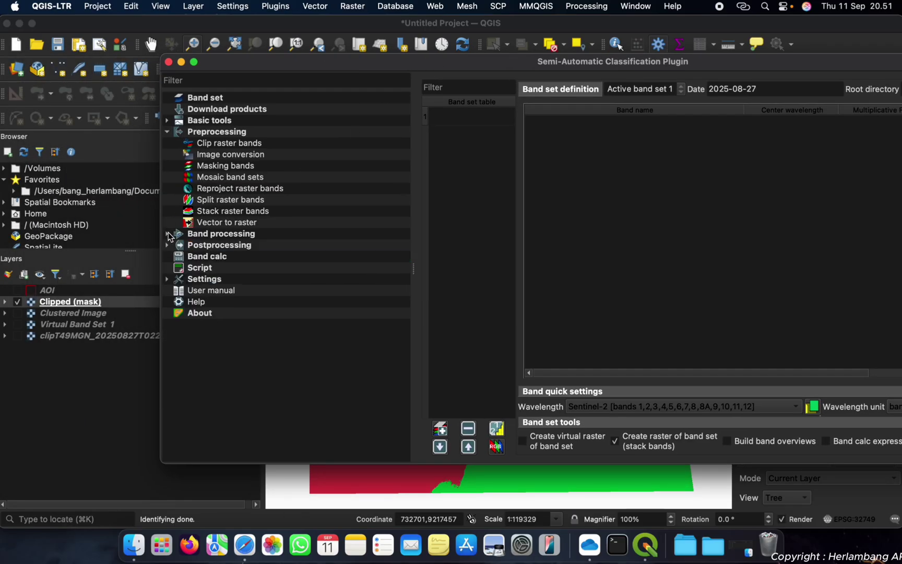
{"action": "left_click", "coordinate": [168, 234]}
{"action": "left_click", "coordinate": [219, 246]}
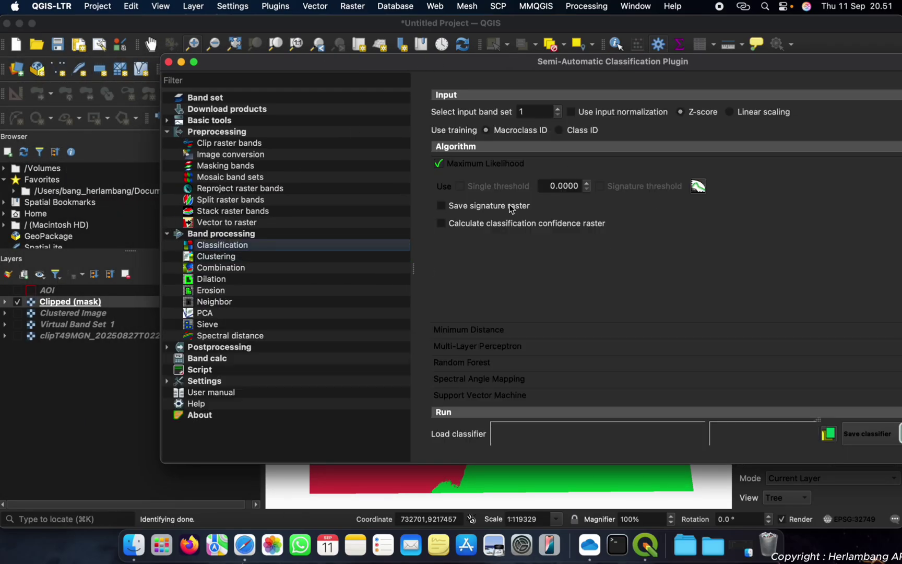
{"action": "left_click", "coordinate": [475, 364]}
{"action": "left_click", "coordinate": [475, 375]}
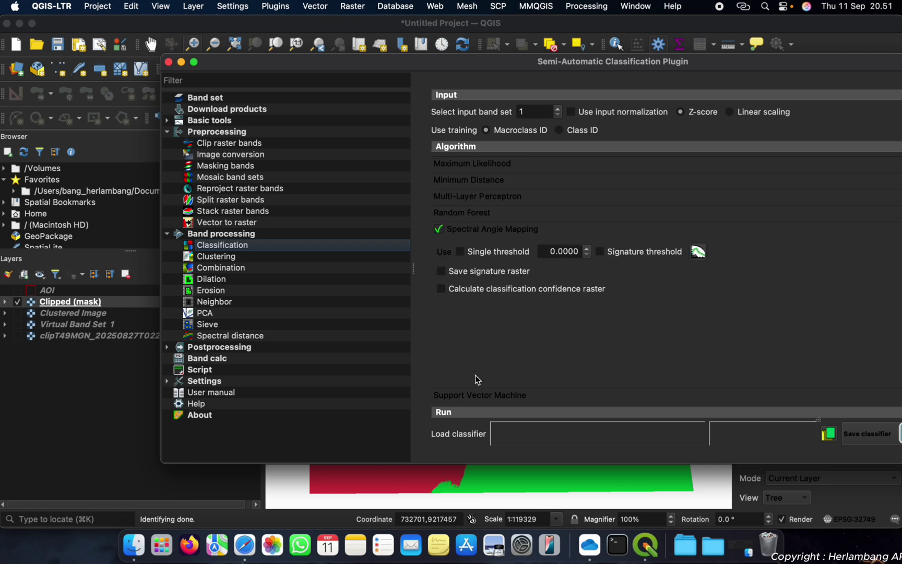
{"action": "left_click", "coordinate": [471, 396]}
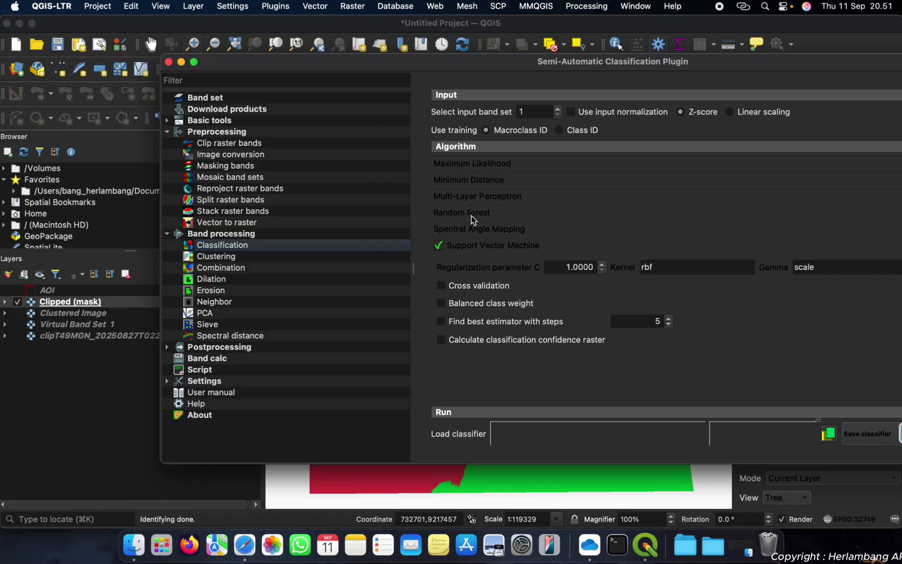
{"action": "left_click", "coordinate": [477, 202]}
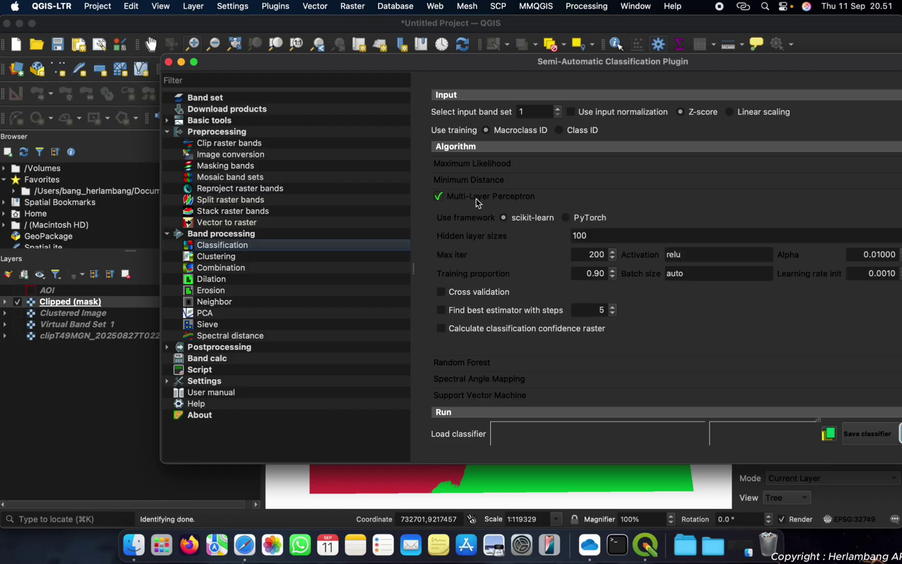
{"action": "left_click", "coordinate": [479, 166]}
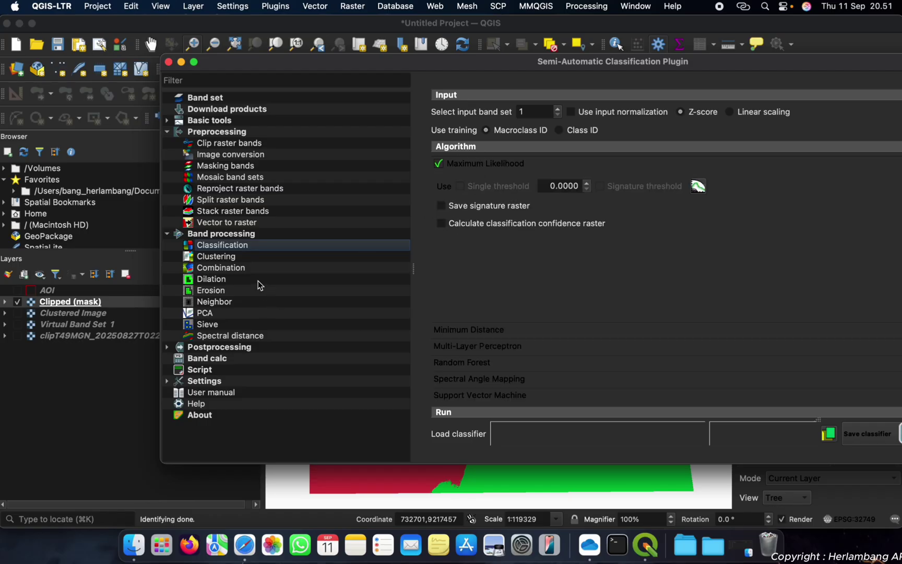
- Review the plugin's other band processing tools, including Clustering, Dilation, Erosion and PCA, return to Classification and close the plugin window
{"action": "left_click", "coordinate": [223, 257]}
{"action": "left_click", "coordinate": [224, 279]}
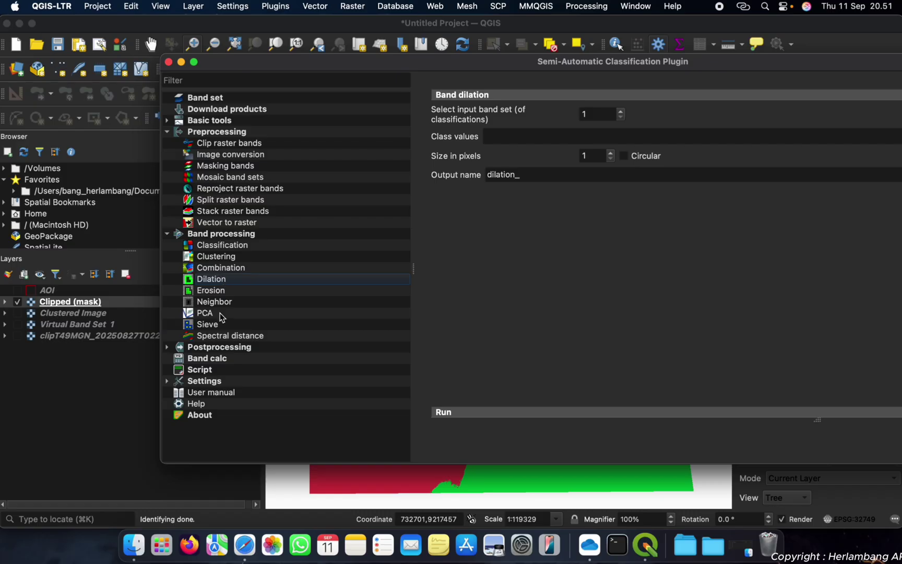
{"action": "left_click", "coordinate": [223, 314]}
{"action": "left_click", "coordinate": [211, 292]}
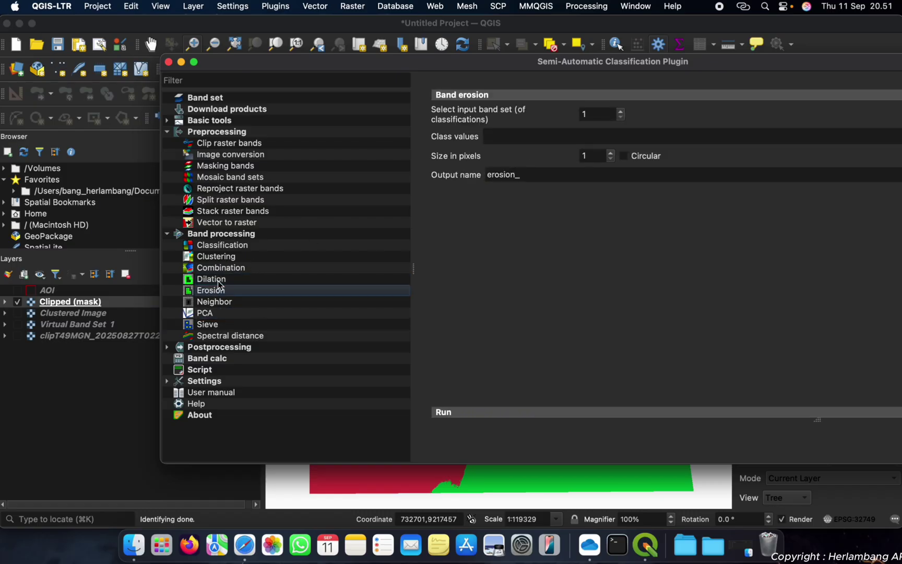
{"action": "left_click", "coordinate": [226, 246]}
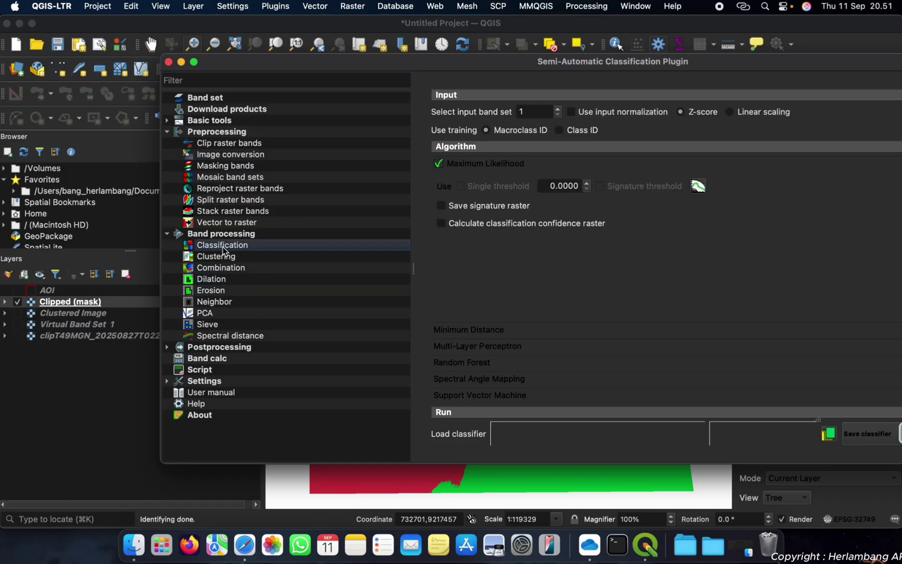
{"action": "left_click", "coordinate": [215, 315]}
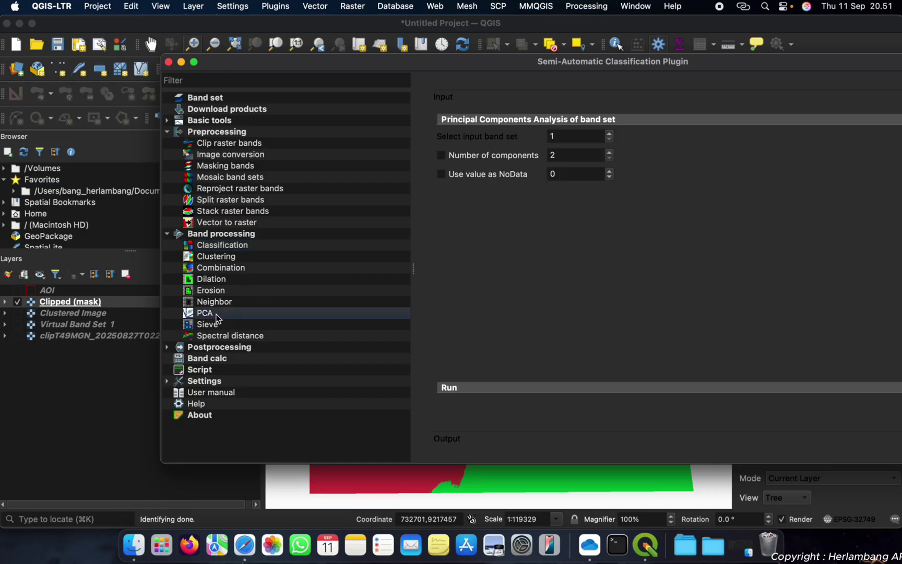
{"action": "left_click", "coordinate": [231, 243]}
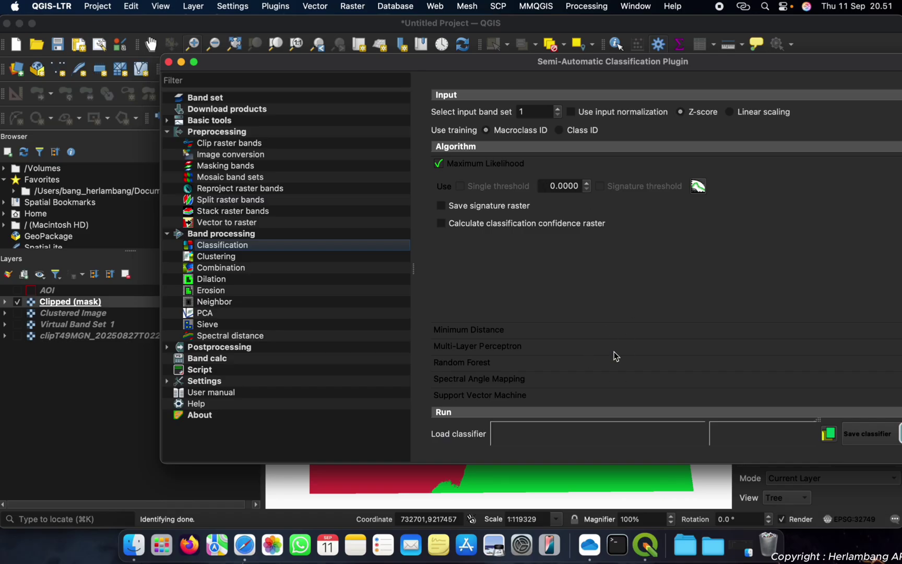
{"action": "left_click_drag", "start_coordinate": [501, 62], "coordinate": [340, 66]}
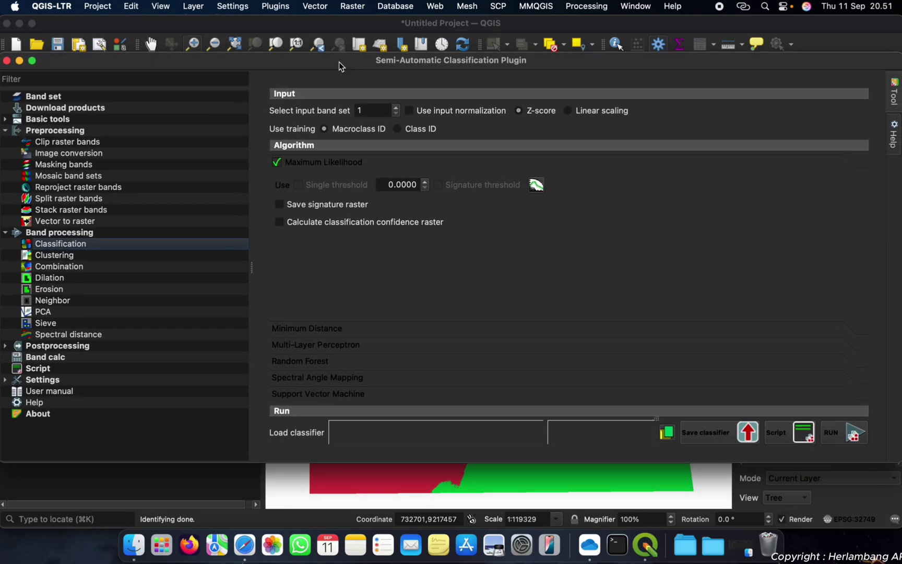
{"action": "left_click", "coordinate": [6, 60]}
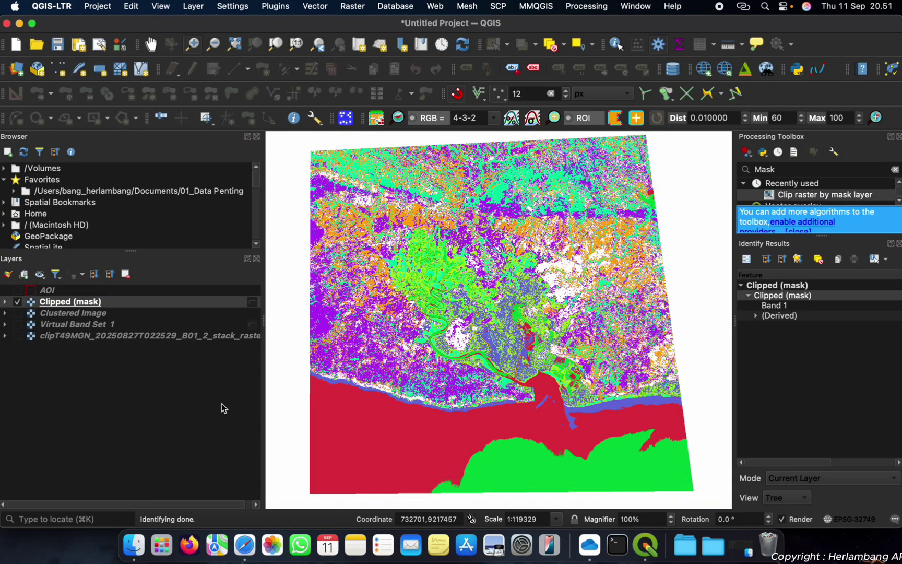